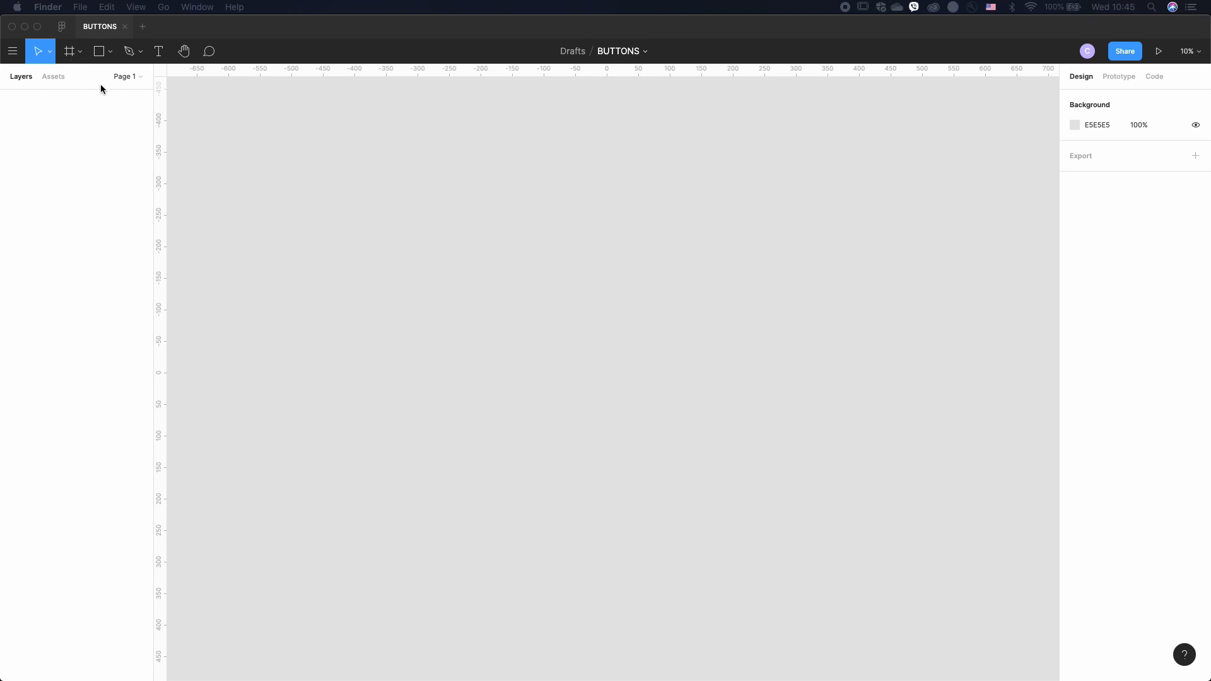
- Create a 1440×900 MacBook Pro frame and rename it Buttons
{"action": "left_click", "coordinate": [70, 55]}
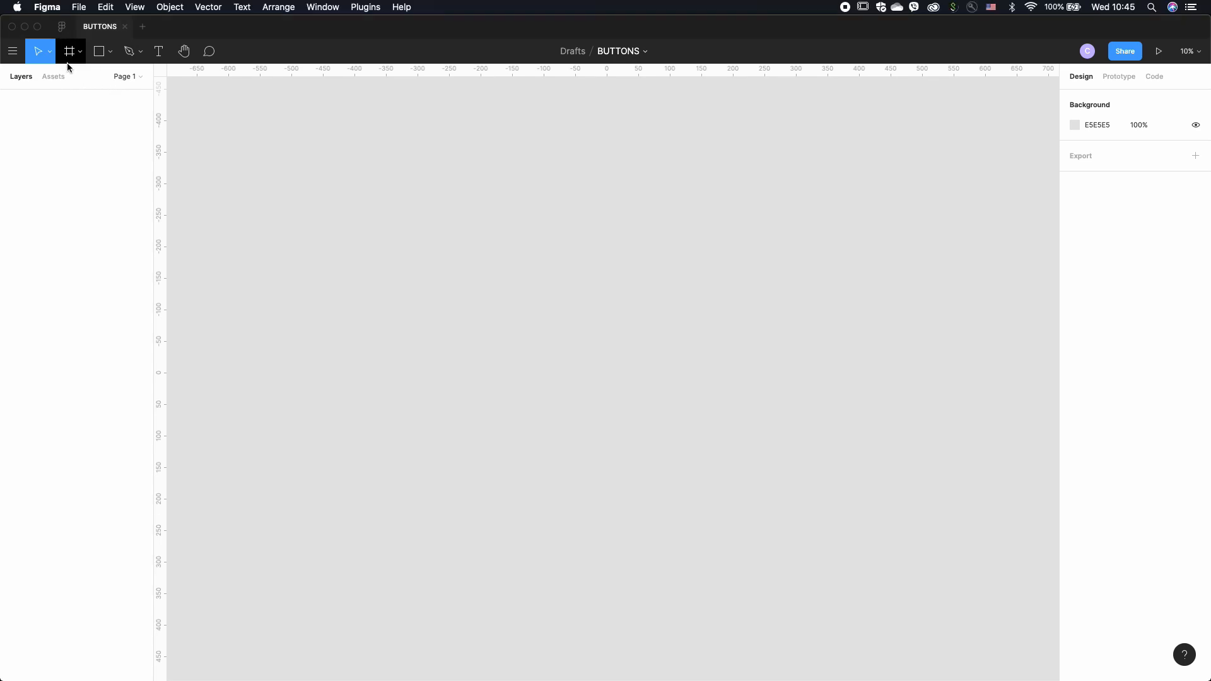
{"action": "left_click", "coordinate": [70, 58]}
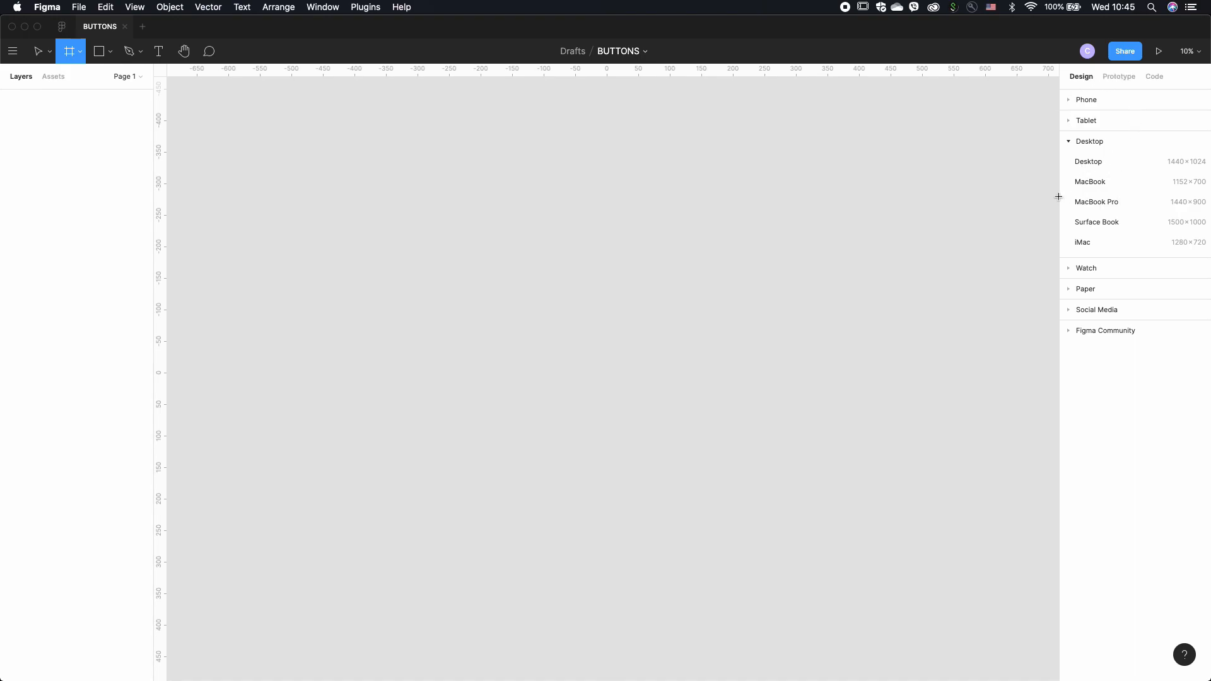
{"action": "left_click", "coordinate": [1097, 202]}
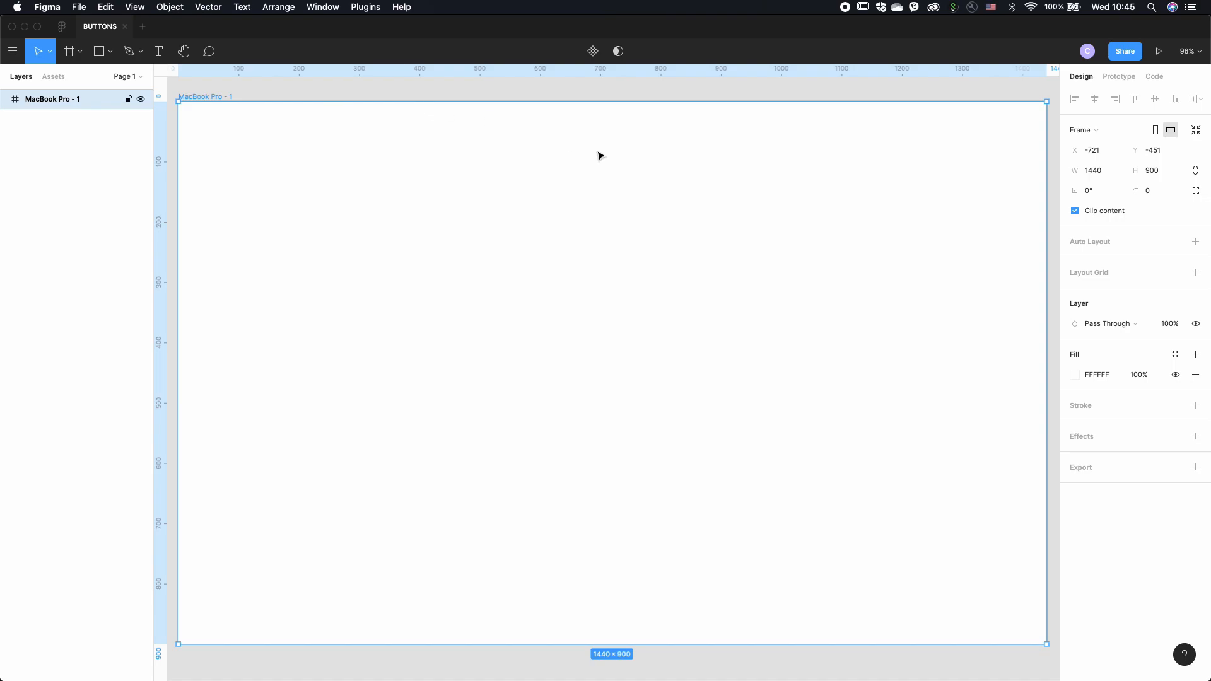
{"action": "double_click", "coordinate": [63, 103]}
{"action": "type", "text": "Buttons"}
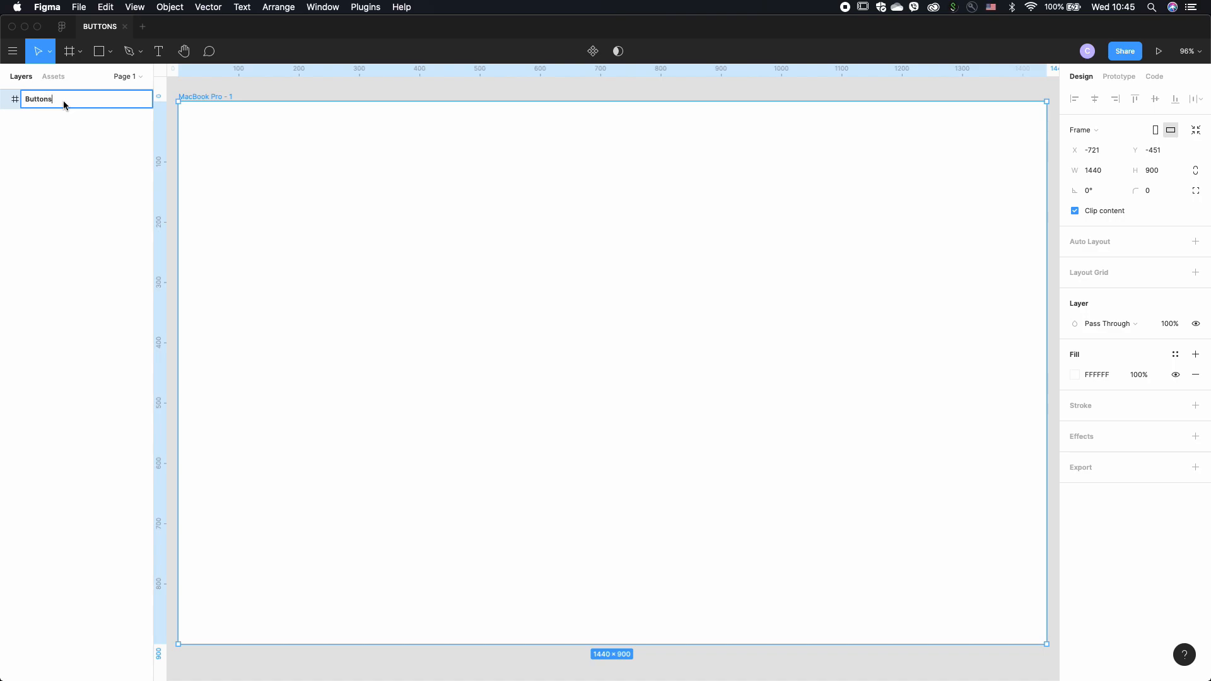
{"action": "key", "text": "Return"}
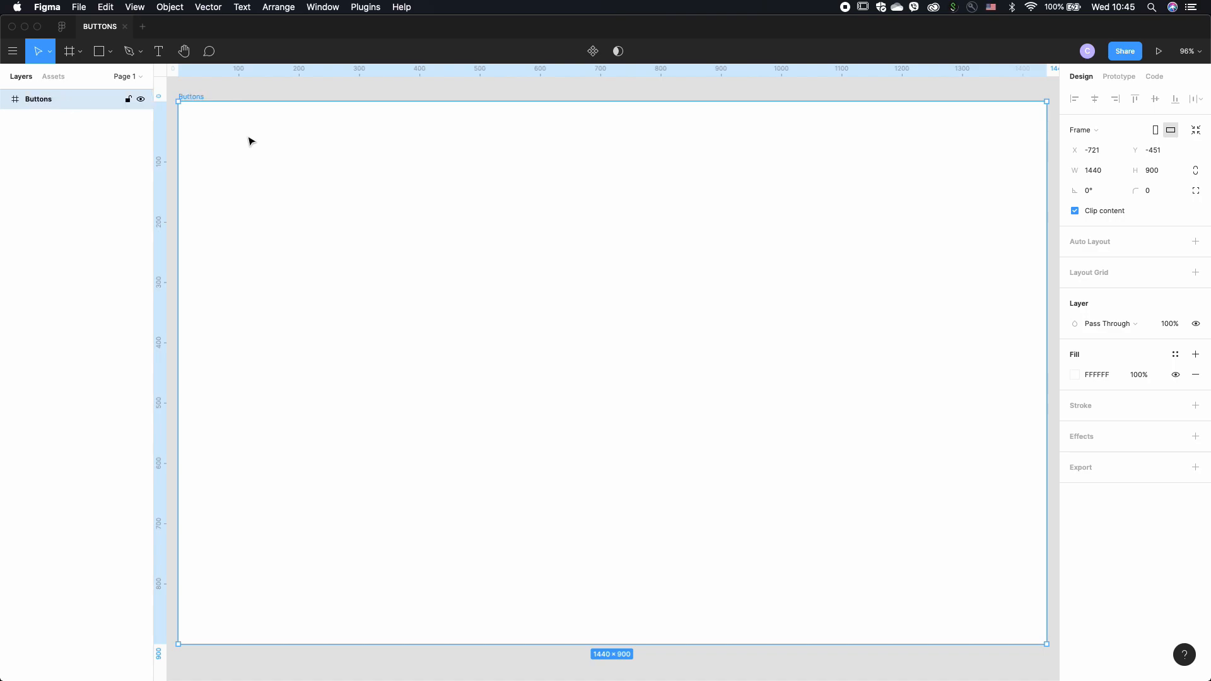
{"action": "left_click", "coordinate": [276, 95]}
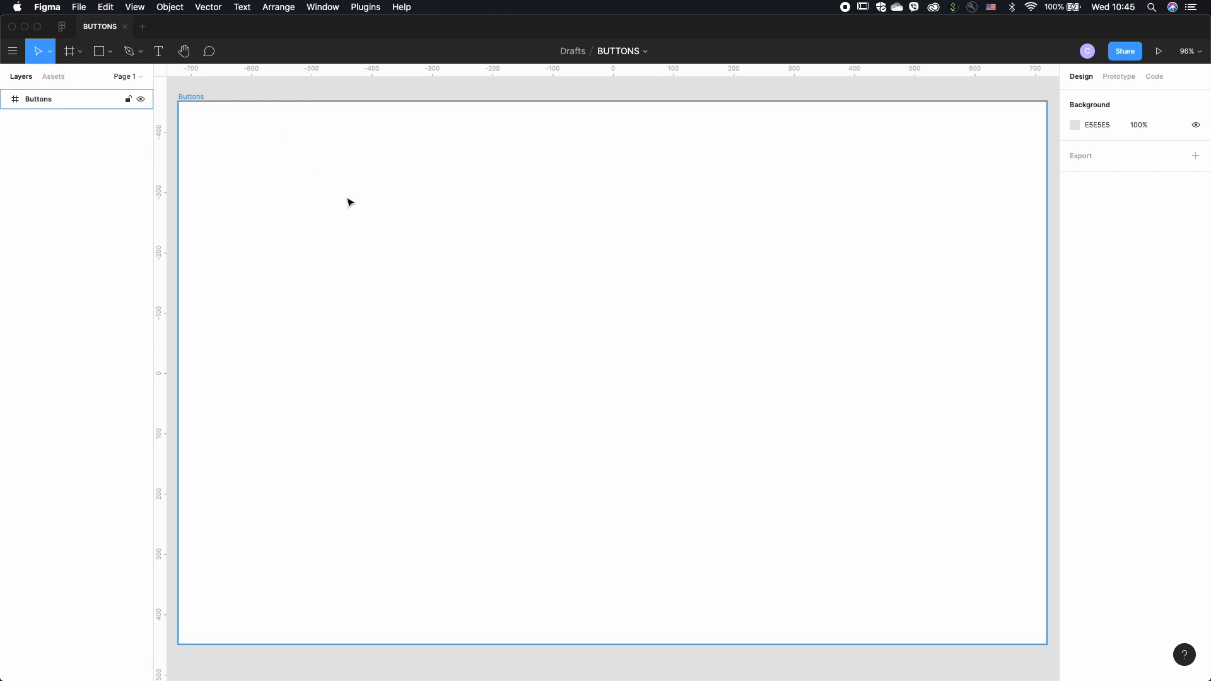
- Draw a rectangle about 157×76 in the upper-left area of the Buttons frame
{"action": "scroll", "coordinate": [351, 202], "scroll_direction": "down", "scroll_amount": 5}
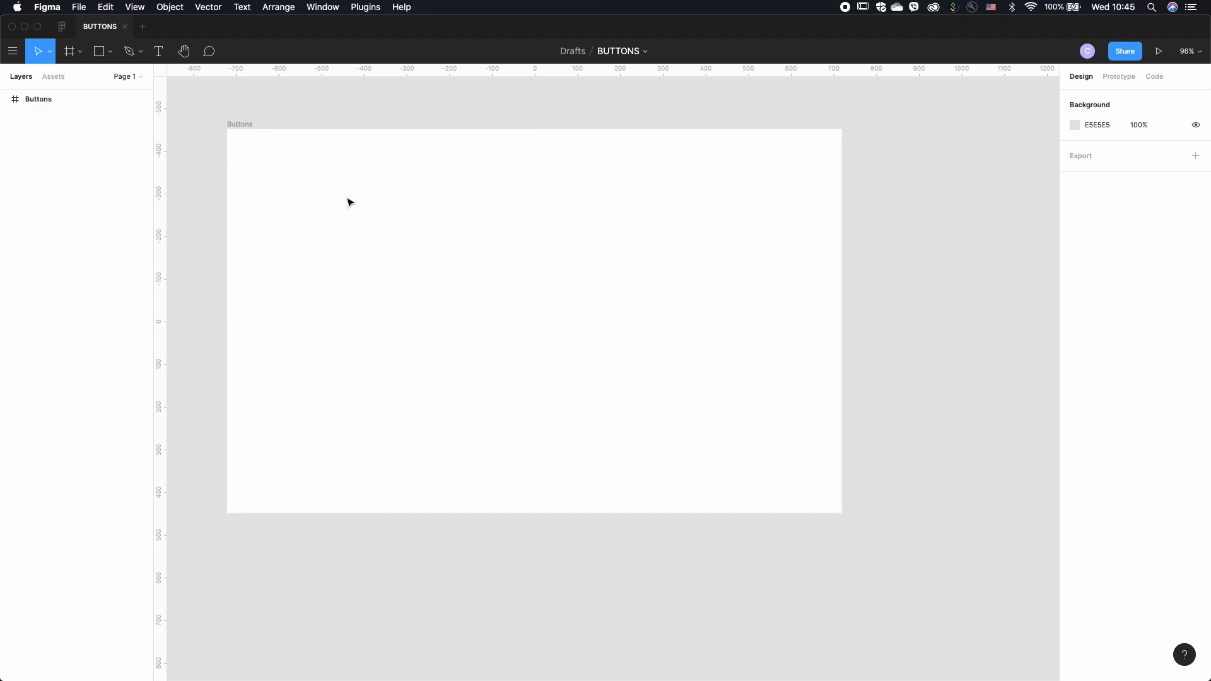
{"action": "scroll", "coordinate": [350, 202], "scroll_direction": "up", "scroll_amount": 4}
{"action": "scroll", "coordinate": [350, 202], "scroll_direction": "up", "scroll_amount": 1}
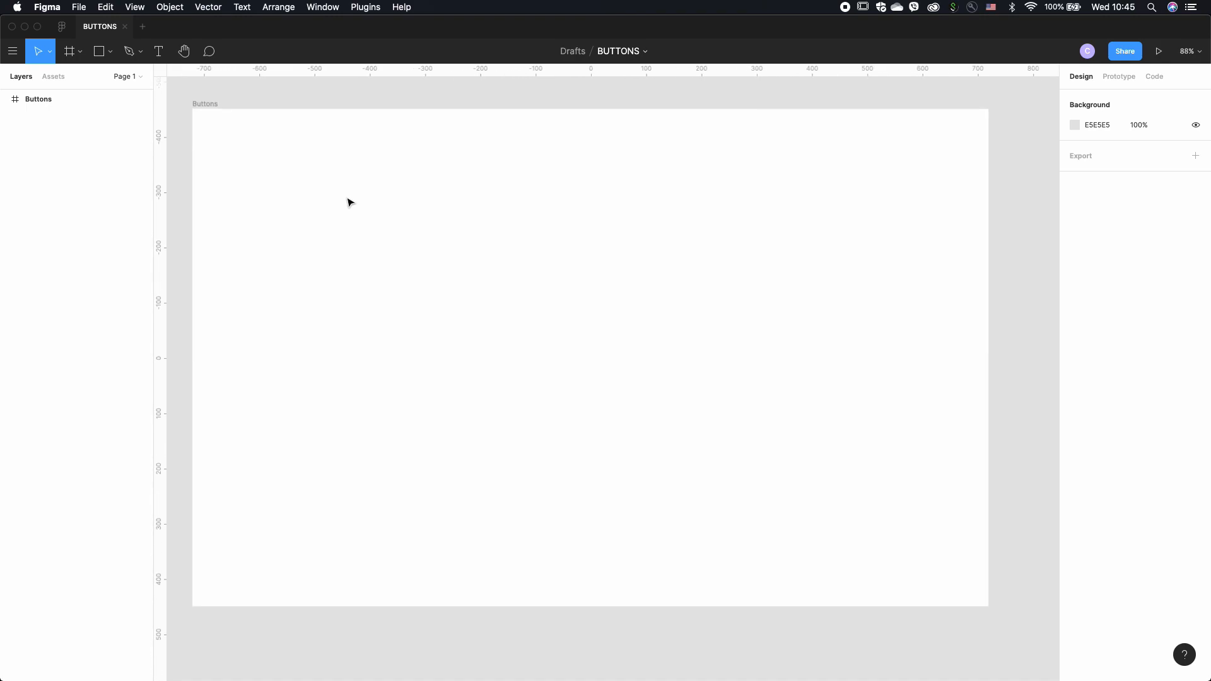
{"action": "scroll", "coordinate": [350, 202], "scroll_direction": "down", "scroll_amount": 1}
{"action": "scroll", "coordinate": [350, 202], "scroll_direction": "up", "scroll_amount": 3}
{"action": "scroll", "coordinate": [351, 202], "scroll_direction": "down", "scroll_amount": 1}
{"action": "scroll", "coordinate": [350, 201], "scroll_direction": "right", "scroll_amount": 2}
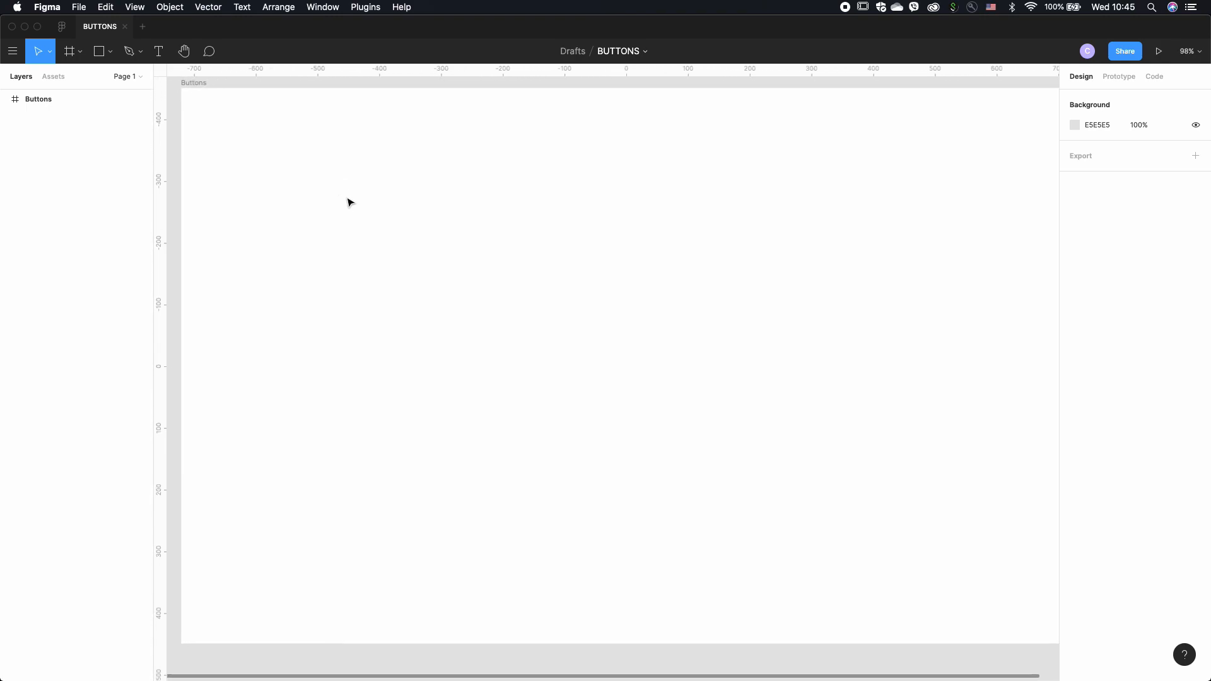
{"action": "left_click", "coordinate": [100, 51]}
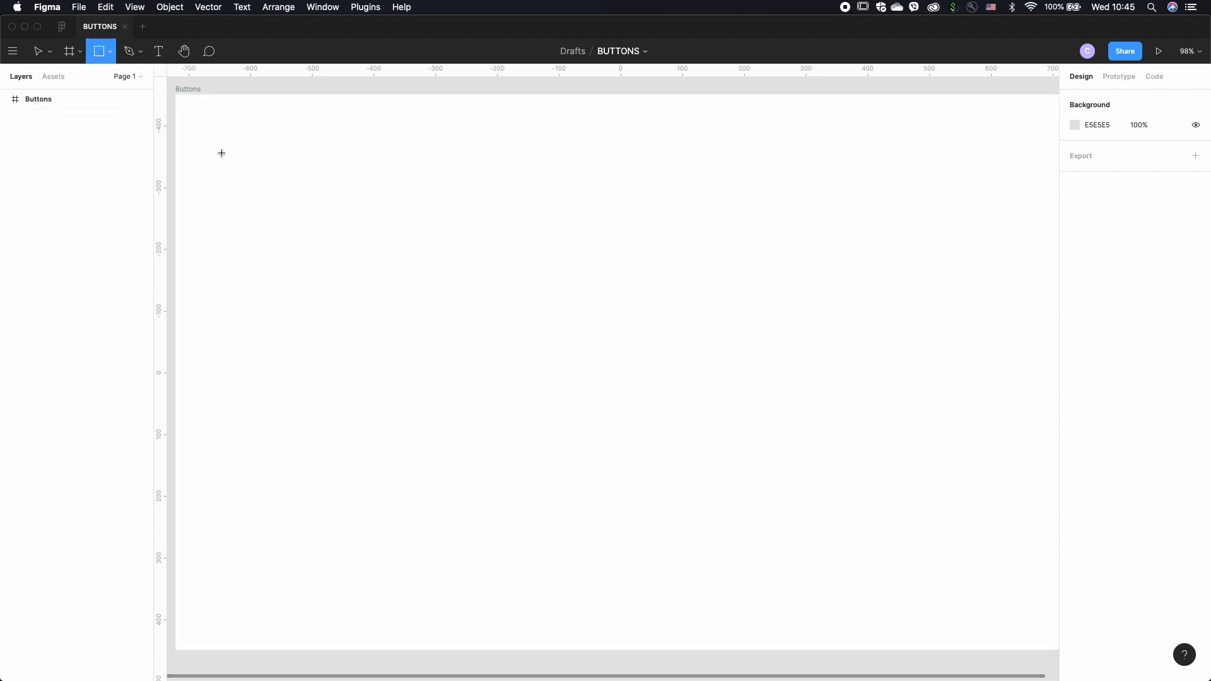
{"action": "mouse_move", "coordinate": [319, 266]}
{"action": "left_mouse_down"}
{"action": "mouse_move", "coordinate": [400, 316]}
{"action": "mouse_move", "coordinate": [416, 311]}
{"action": "left_mouse_up"}
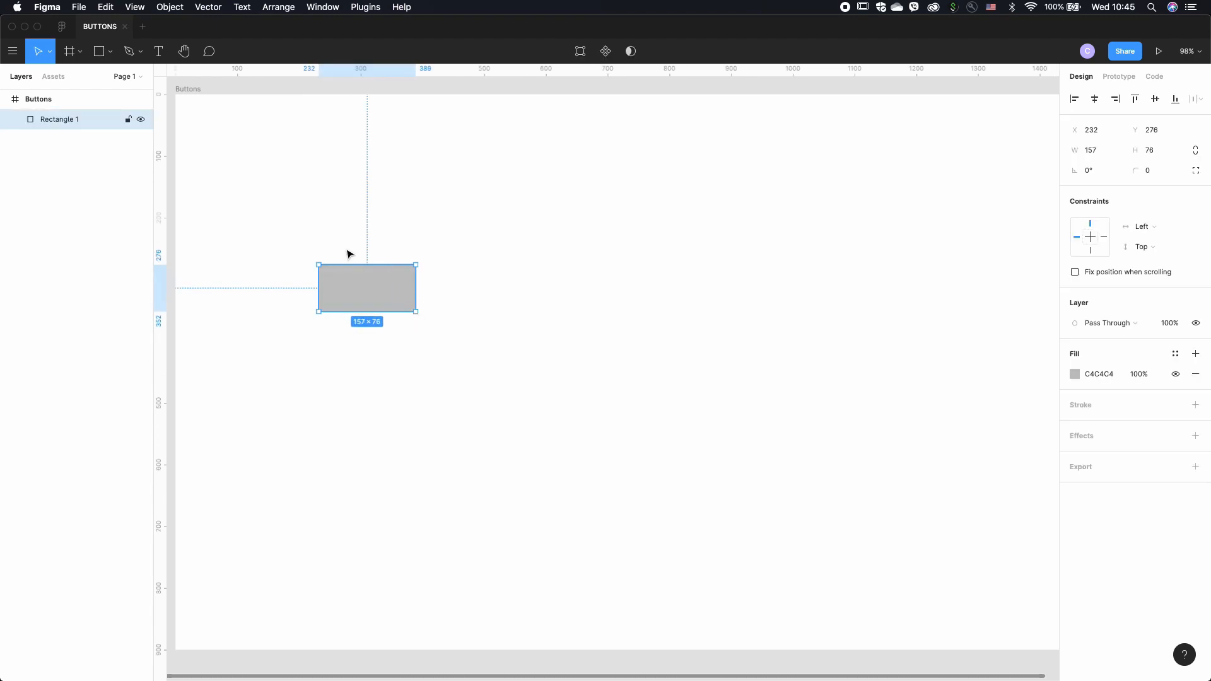
{"action": "left_click", "coordinate": [475, 290]}
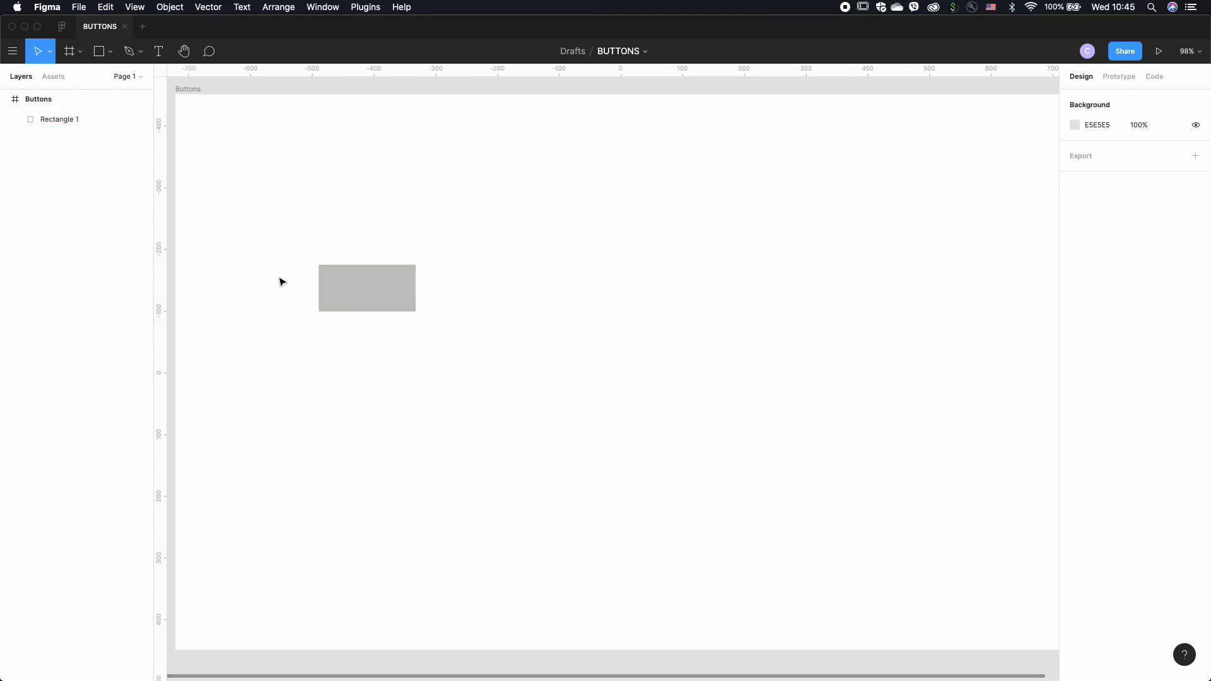
- Set the rectangle's height to 70 and its width to 150
{"action": "left_click", "coordinate": [402, 303]}
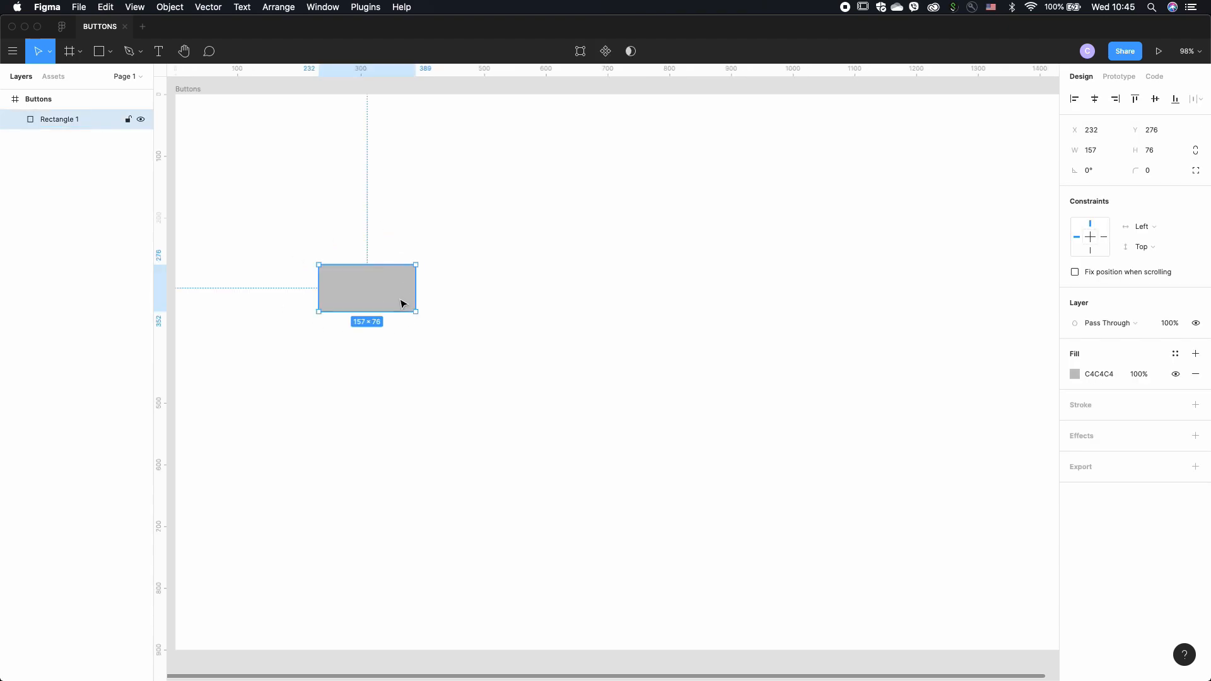
{"action": "left_click", "coordinate": [1159, 155]}
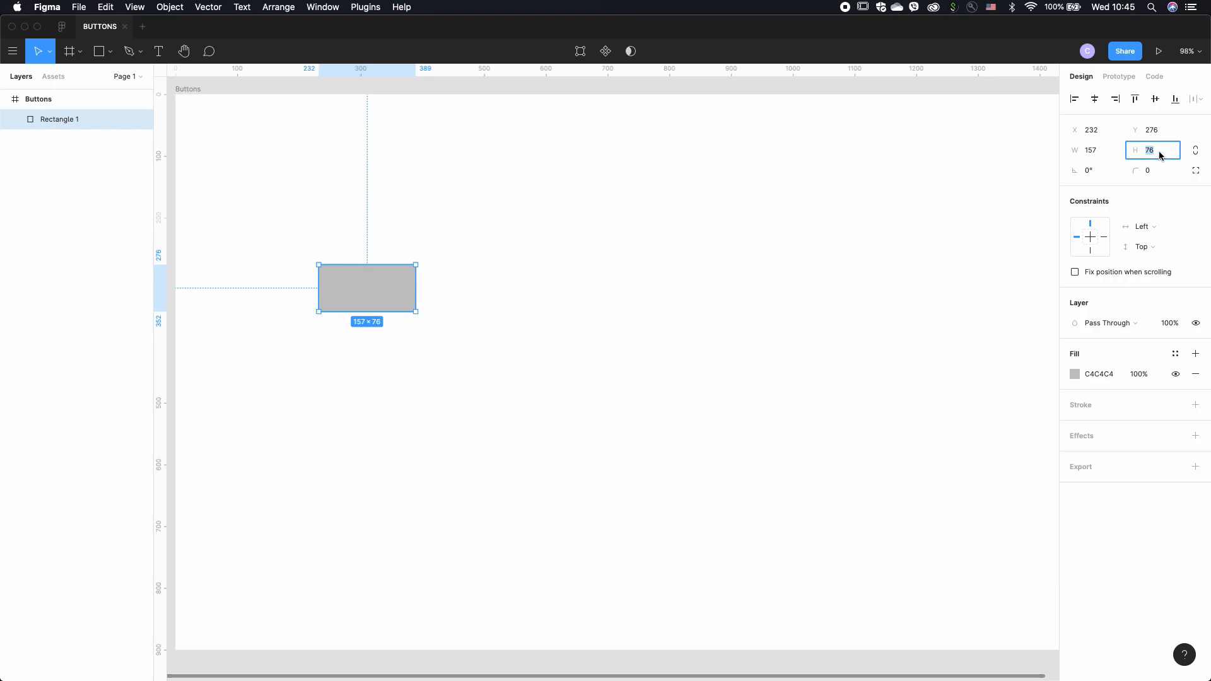
{"action": "key", "text": "Return"}
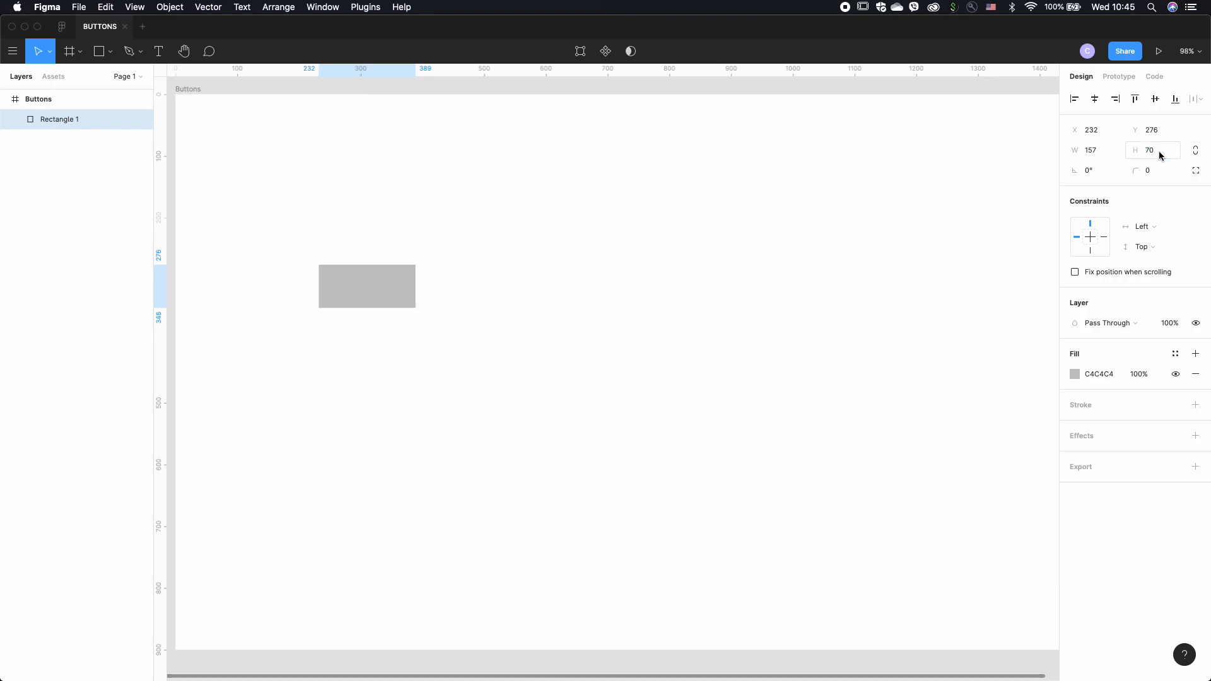
{"action": "left_click", "coordinate": [1104, 151]}
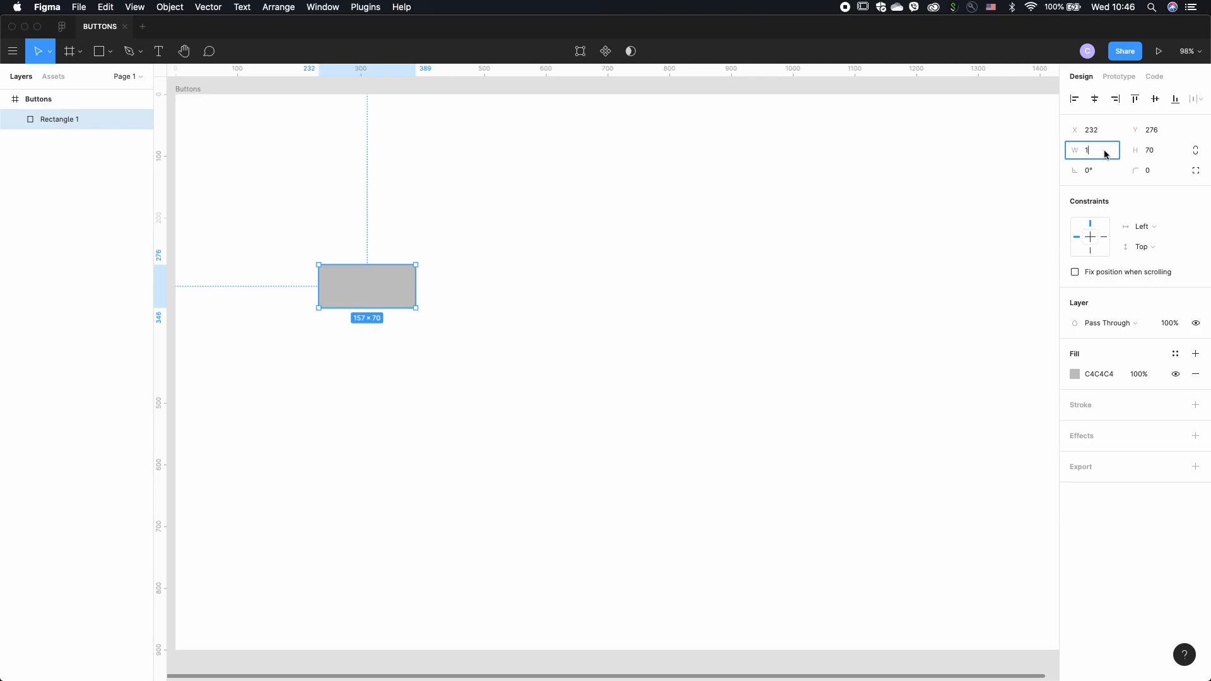
{"action": "key", "text": "Return"}
{"action": "left_click", "coordinate": [521, 286]}
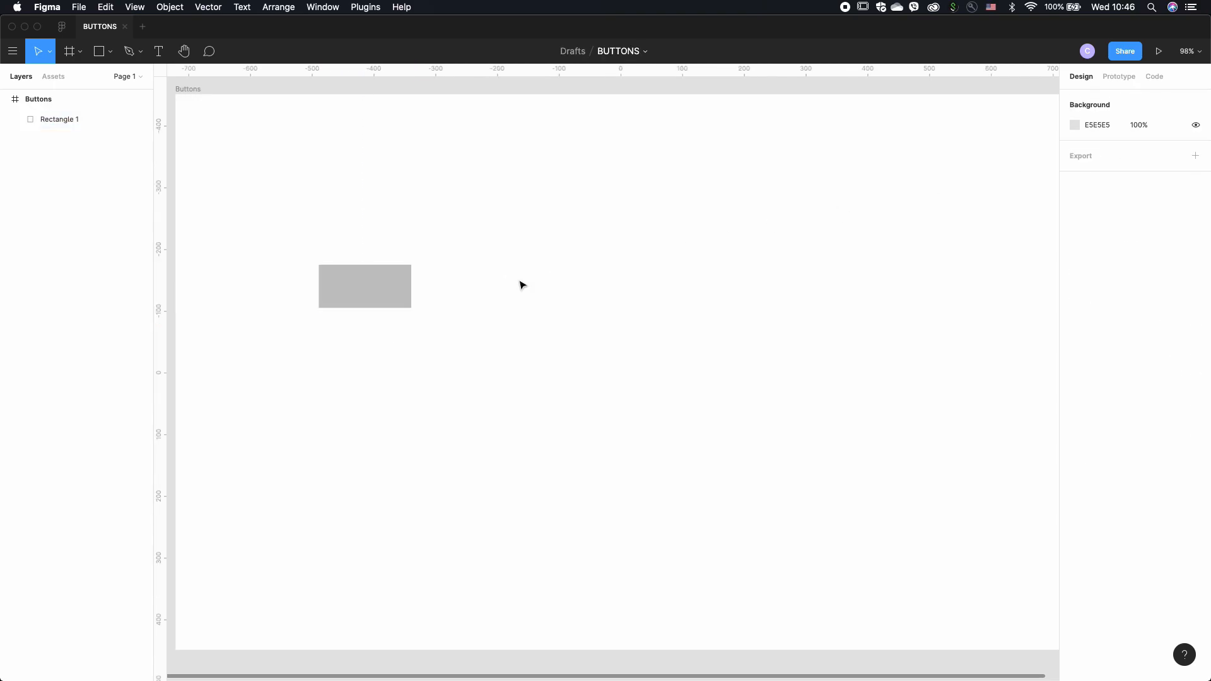
- Add the text "Primary Button" on the rectangle and centre it inside the shape
{"action": "scroll", "coordinate": [521, 285], "scroll_direction": "left", "scroll_amount": 2}
{"action": "scroll", "coordinate": [521, 285], "scroll_direction": "up", "scroll_amount": 2}
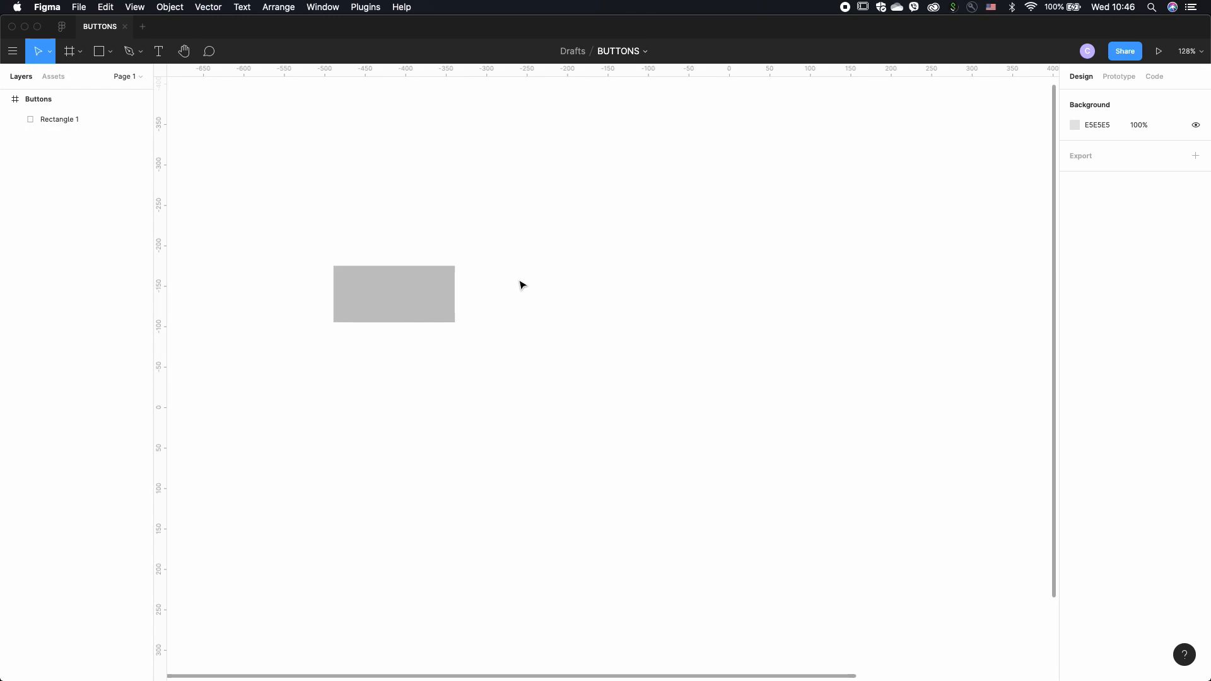
{"action": "left_click", "coordinate": [421, 296]}
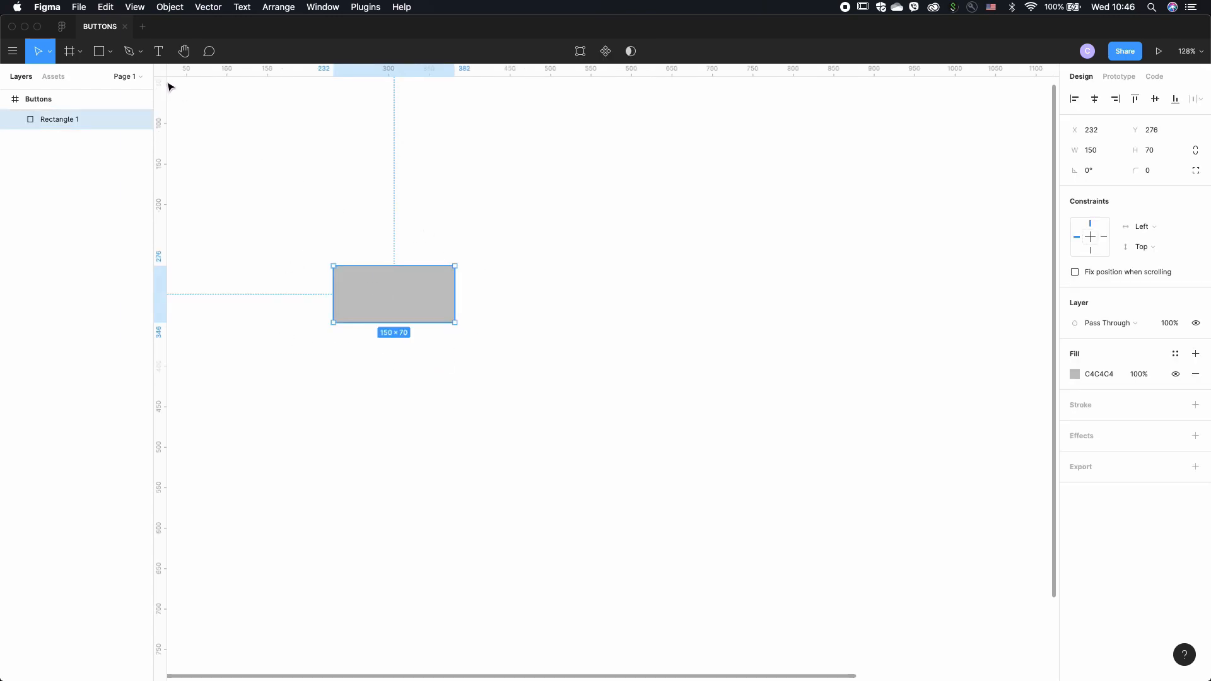
{"action": "left_click", "coordinate": [160, 53]}
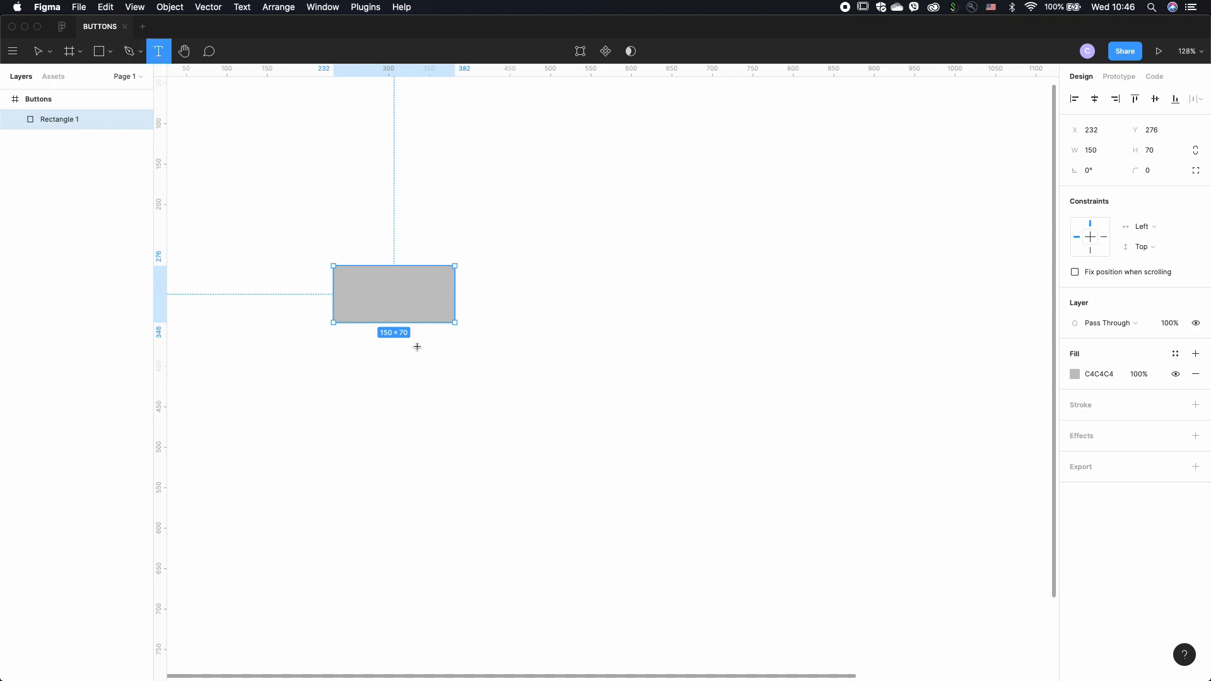
{"action": "left_click", "coordinate": [377, 297]}
{"action": "type", "text": "BUTTONS"}
{"action": "double_click", "coordinate": [418, 302]}
{"action": "type", "text": "Primar"}
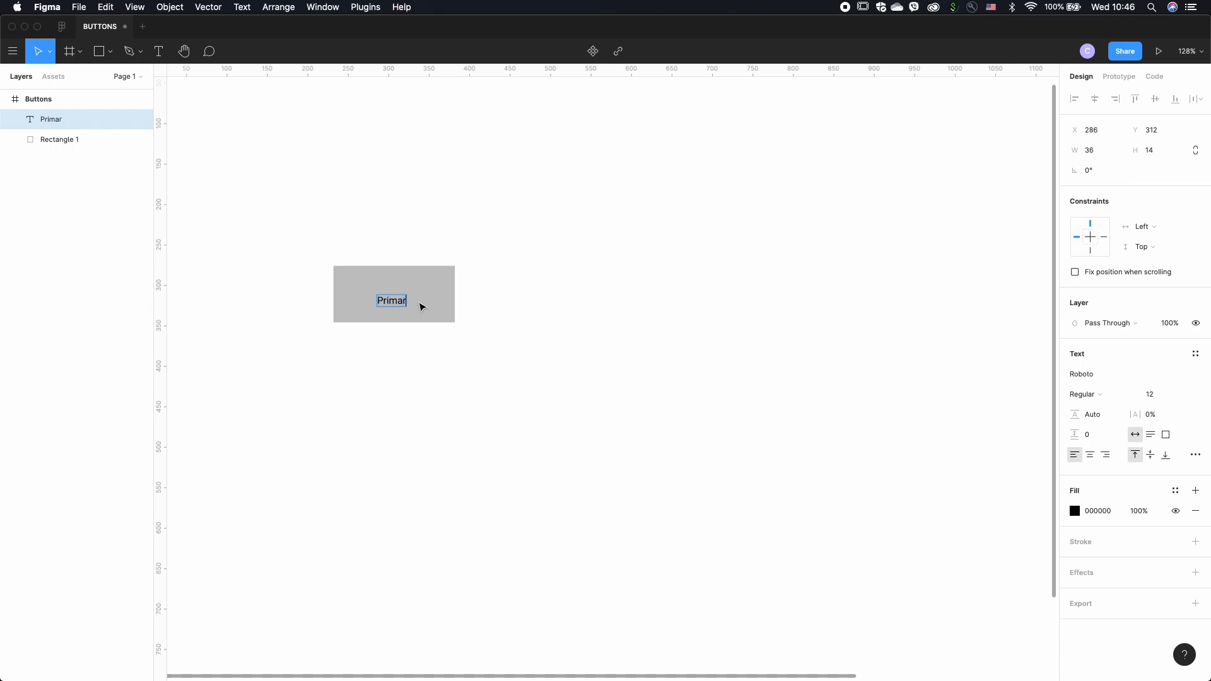
{"action": "type", "text": "y Button"}
{"action": "key", "text": "Escape"}
{"action": "left_click_drag", "start_coordinate": [432, 308], "coordinate": [417, 302]}
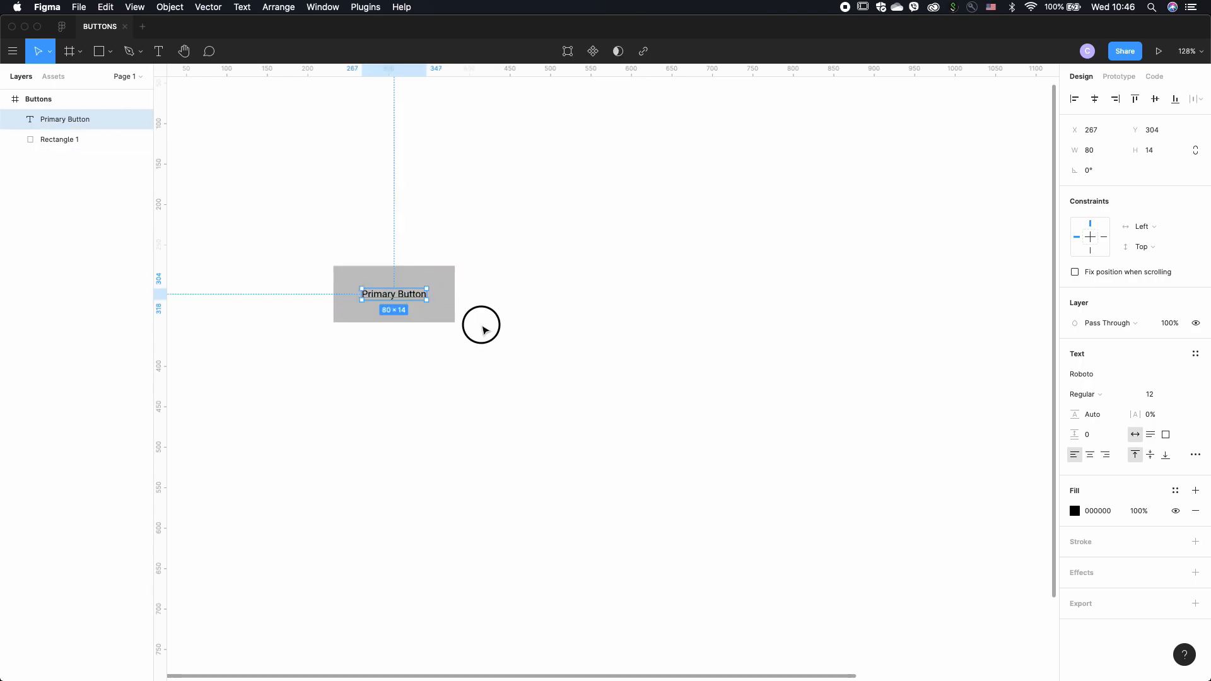
{"action": "left_click", "coordinate": [481, 328]}
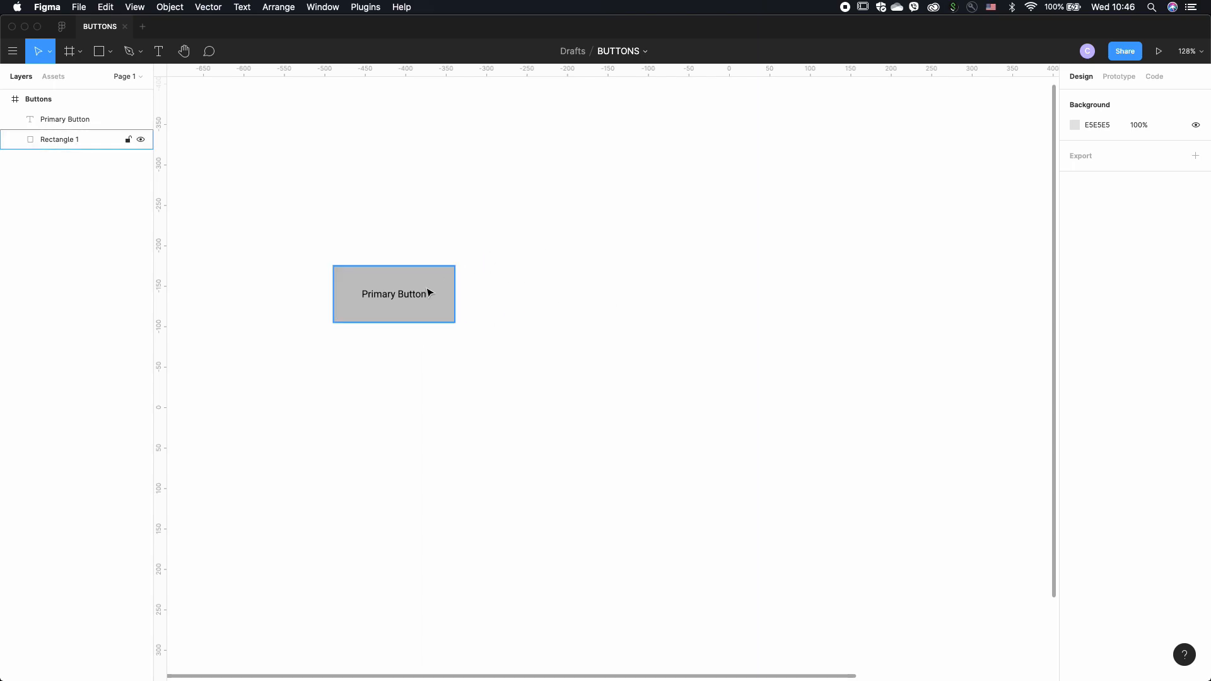
- Change the rectangle's solid fill to the bright blue 0BA4FA
{"action": "left_click", "coordinate": [443, 318]}
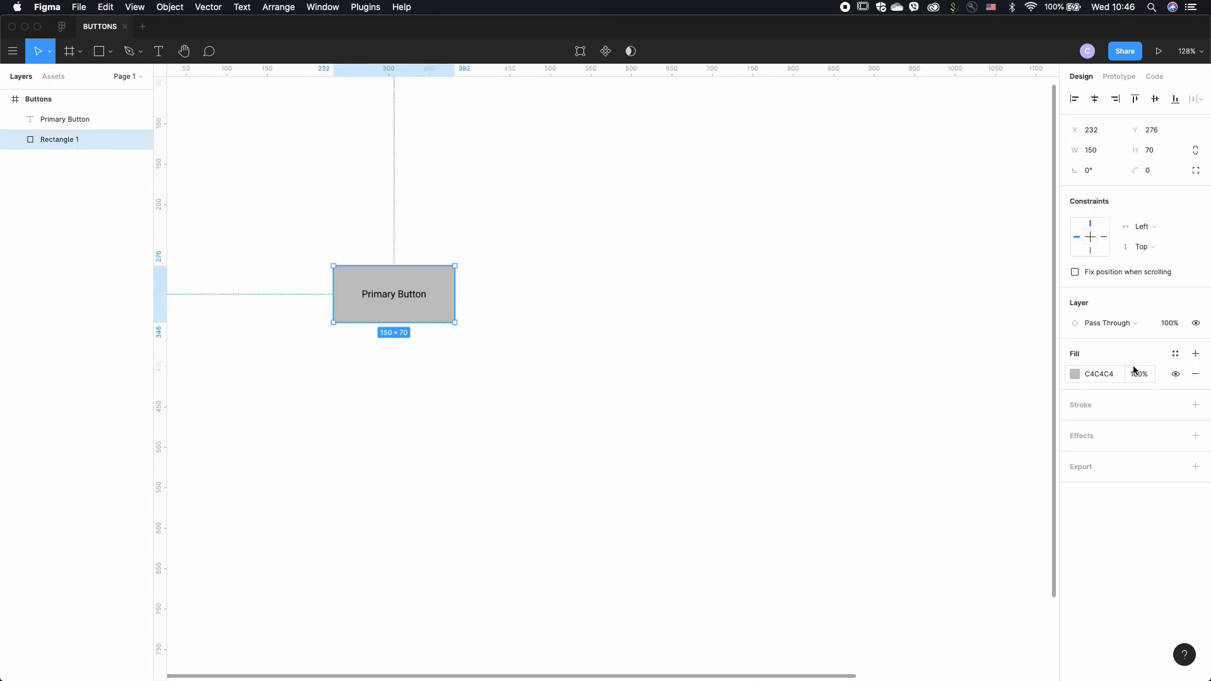
{"action": "left_click", "coordinate": [1075, 373]}
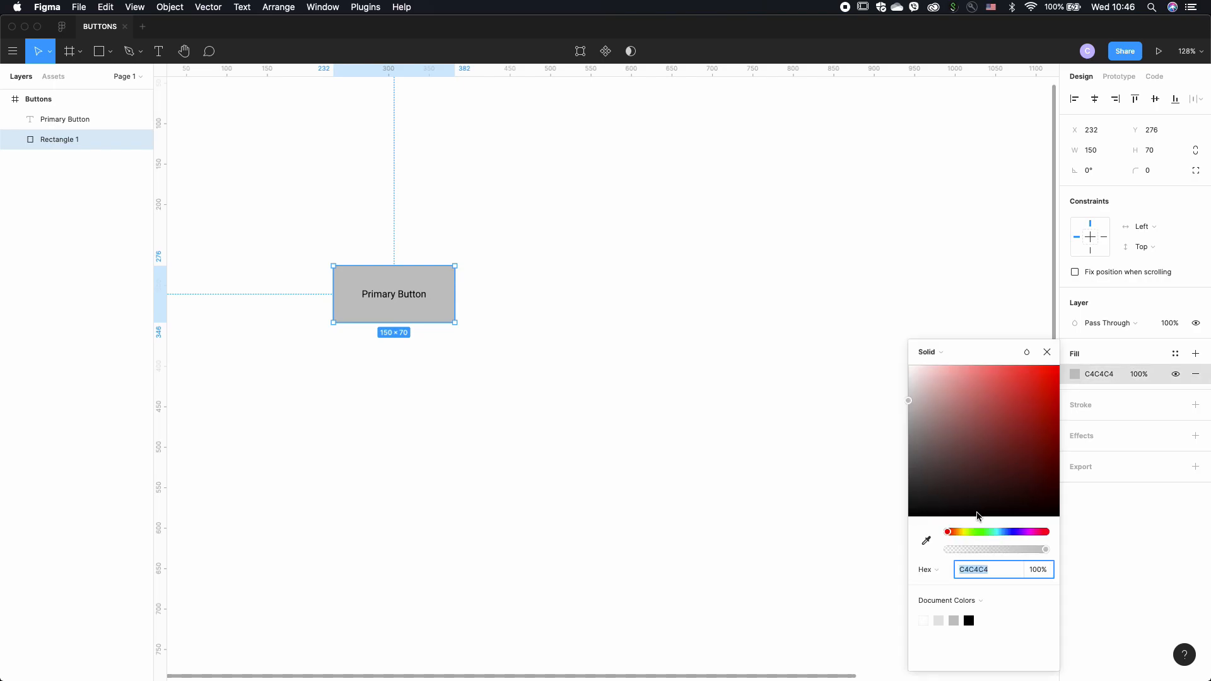
{"action": "left_click", "coordinate": [992, 460]}
{"action": "left_click", "coordinate": [997, 532]}
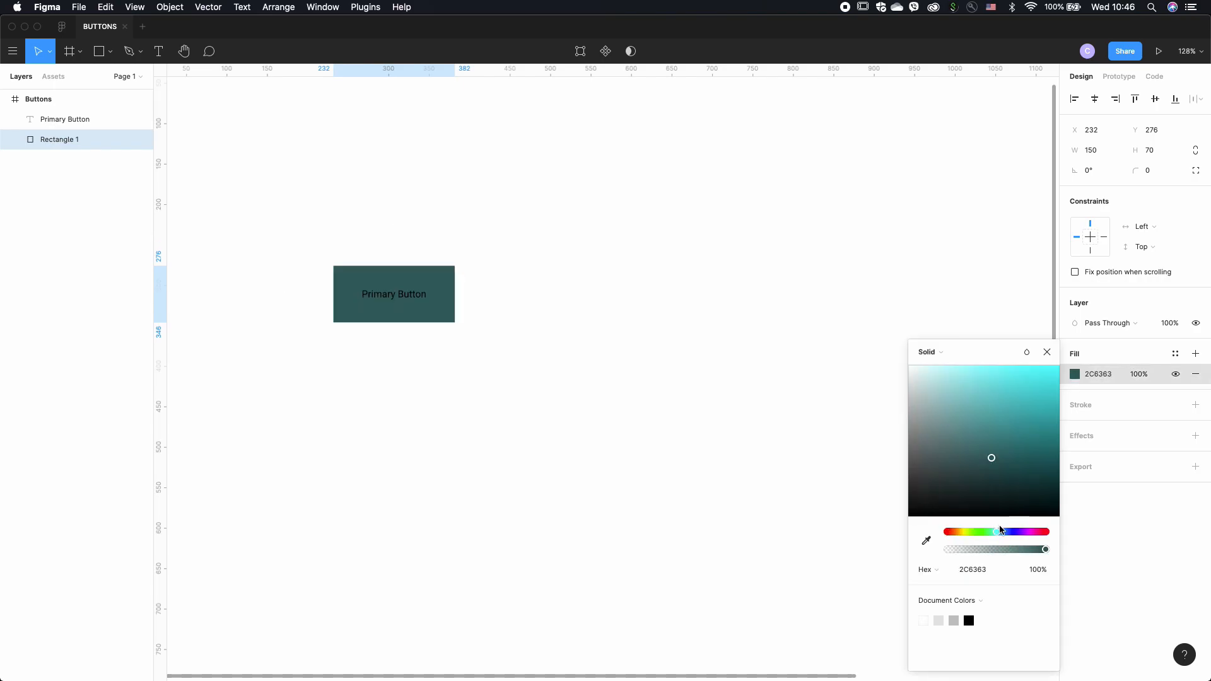
{"action": "left_click", "coordinate": [1003, 531]}
{"action": "left_click_drag", "start_coordinate": [1051, 386], "coordinate": [1052, 380]}
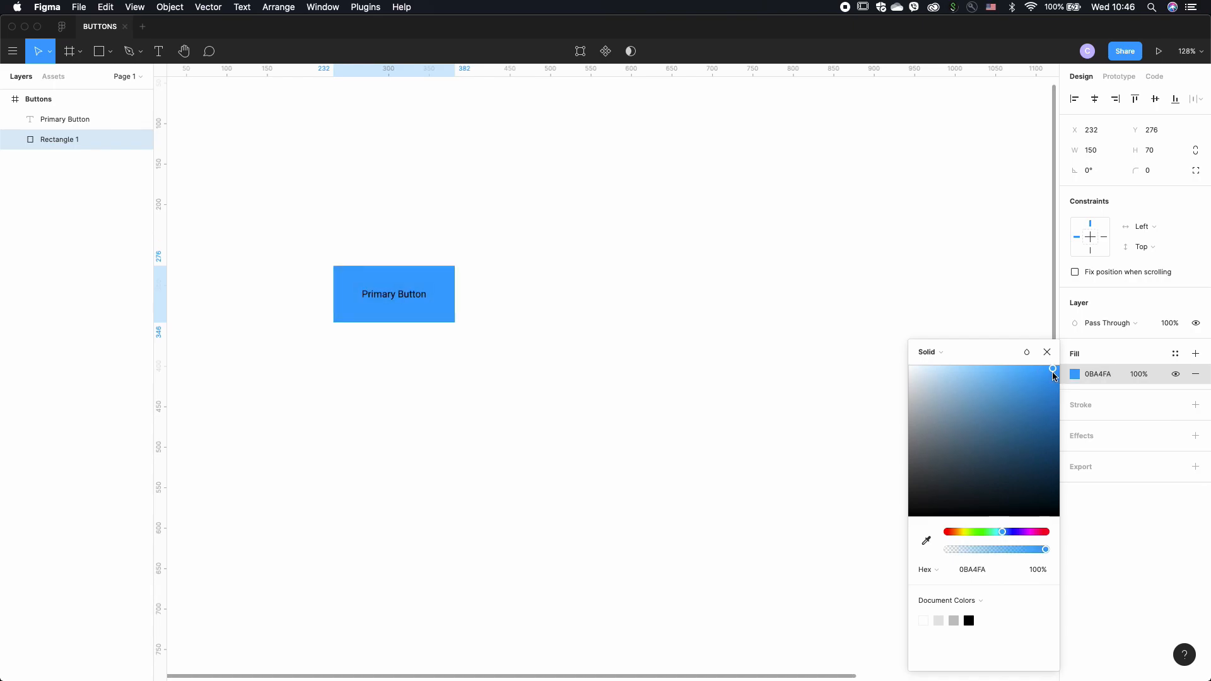
{"action": "left_click", "coordinate": [711, 329]}
- Set the fill of the "Primary Button" text to white, FFFFFF
{"action": "left_click", "coordinate": [401, 294]}
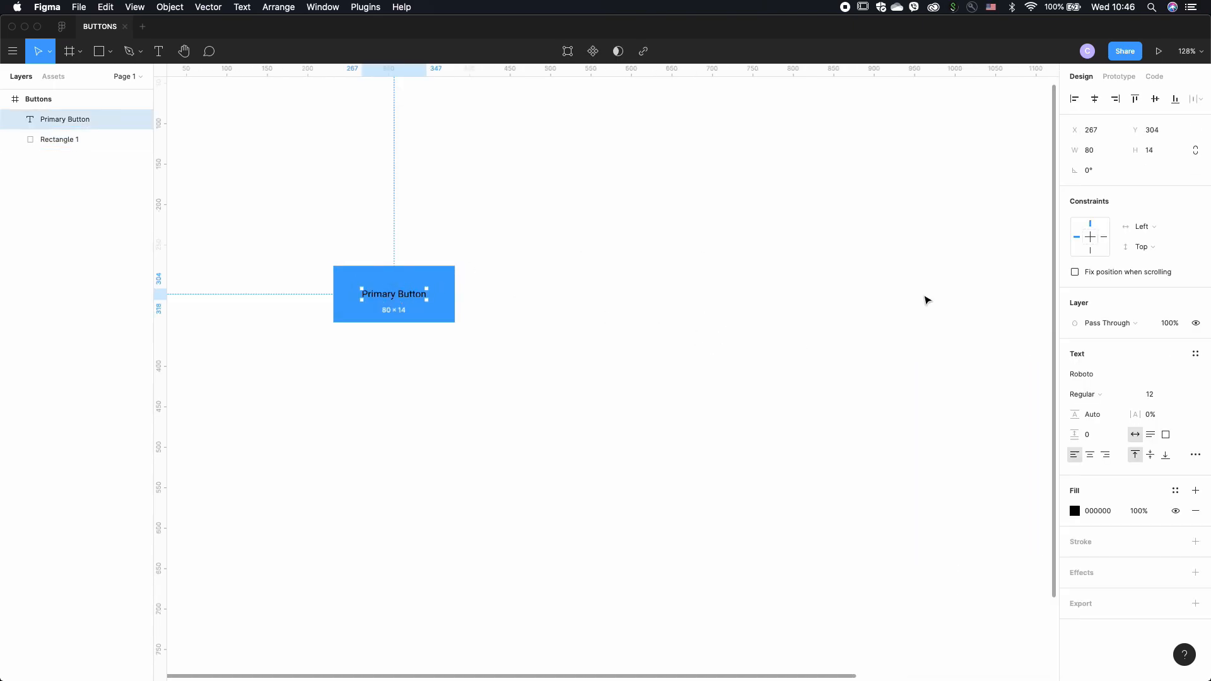
{"action": "left_click", "coordinate": [1075, 510]}
{"action": "left_click", "coordinate": [971, 570]}
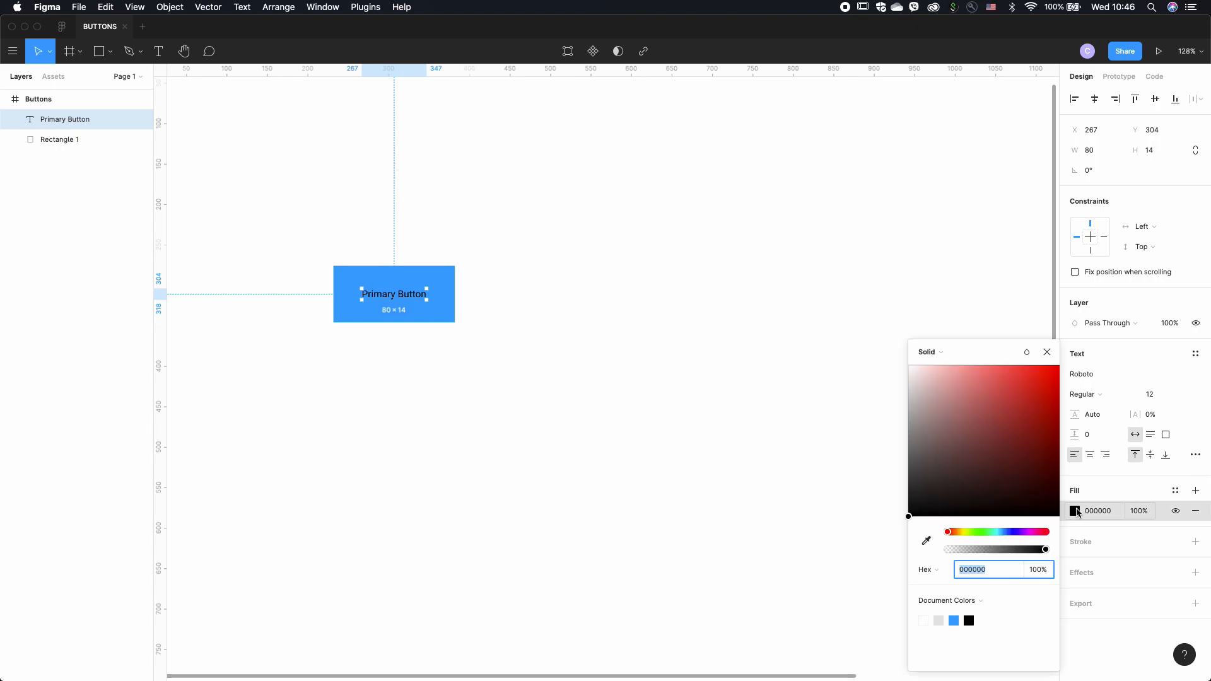
{"action": "type", "text": "FFFFFF"}
{"action": "key", "text": "Return"}
{"action": "left_click", "coordinate": [683, 314]}
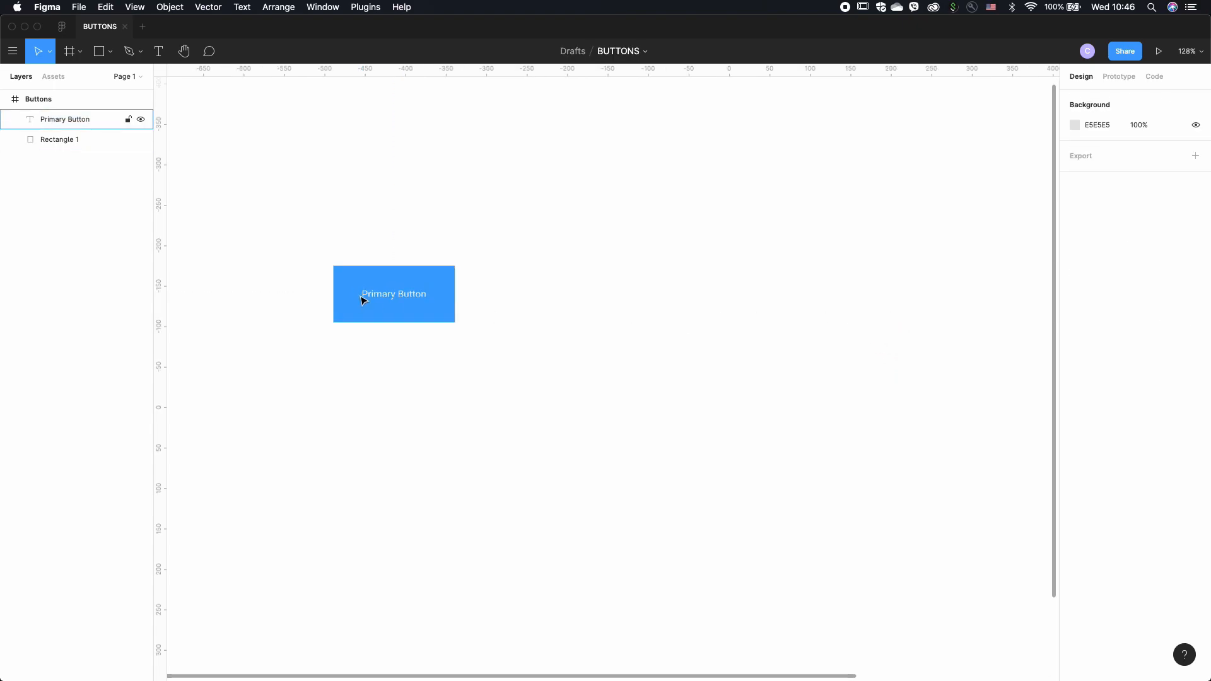
- Set the "Primary Button" text's font size to 14 and recentre it on the blue rectangle
{"action": "left_click", "coordinate": [403, 301]}
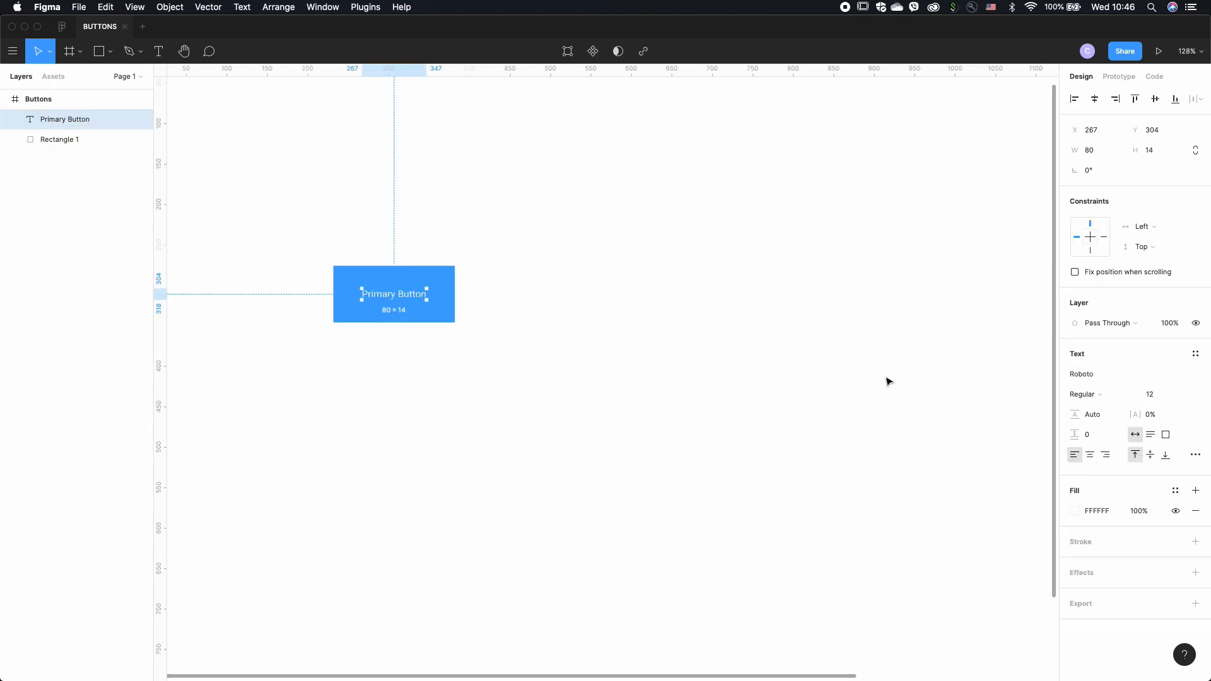
{"action": "left_click", "coordinate": [1186, 398]}
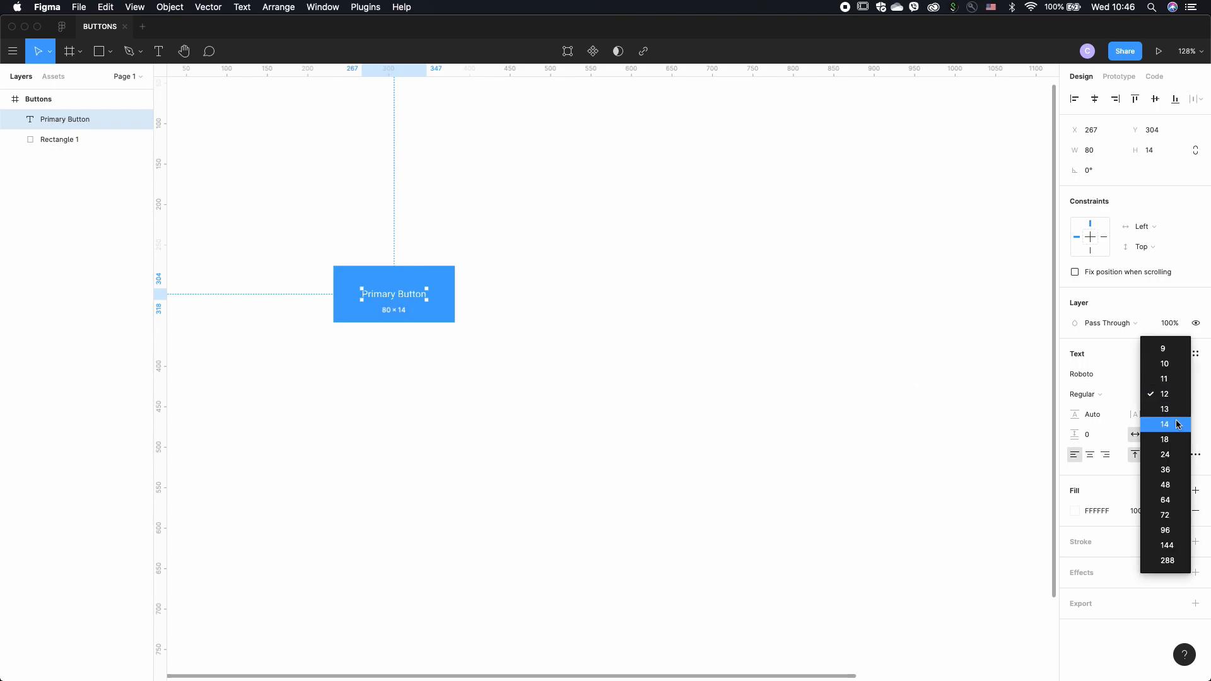
{"action": "left_click", "coordinate": [1177, 424]}
{"action": "left_click", "coordinate": [759, 319]}
{"action": "left_click_drag", "start_coordinate": [419, 297], "coordinate": [413, 292]}
{"action": "left_click", "coordinate": [462, 302]}
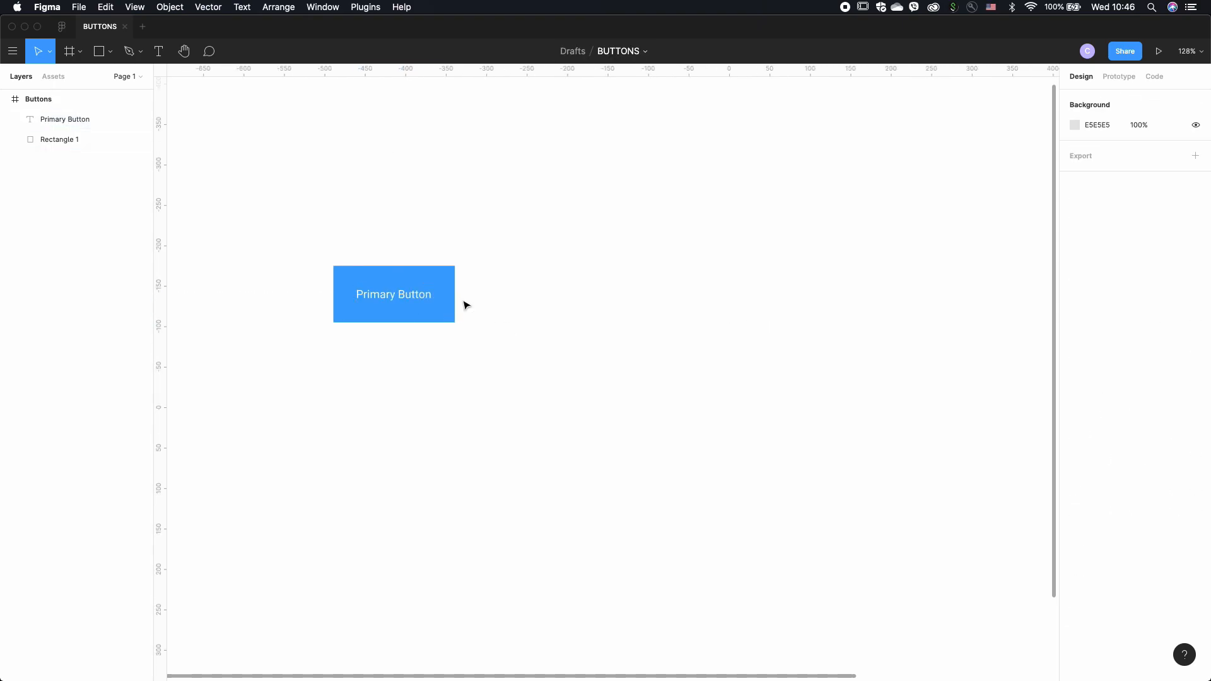
{"action": "left_click", "coordinate": [428, 280]}
{"action": "left_click", "coordinate": [548, 318]}
{"action": "scroll", "coordinate": [548, 317], "scroll_direction": "up", "scroll_amount": 5}
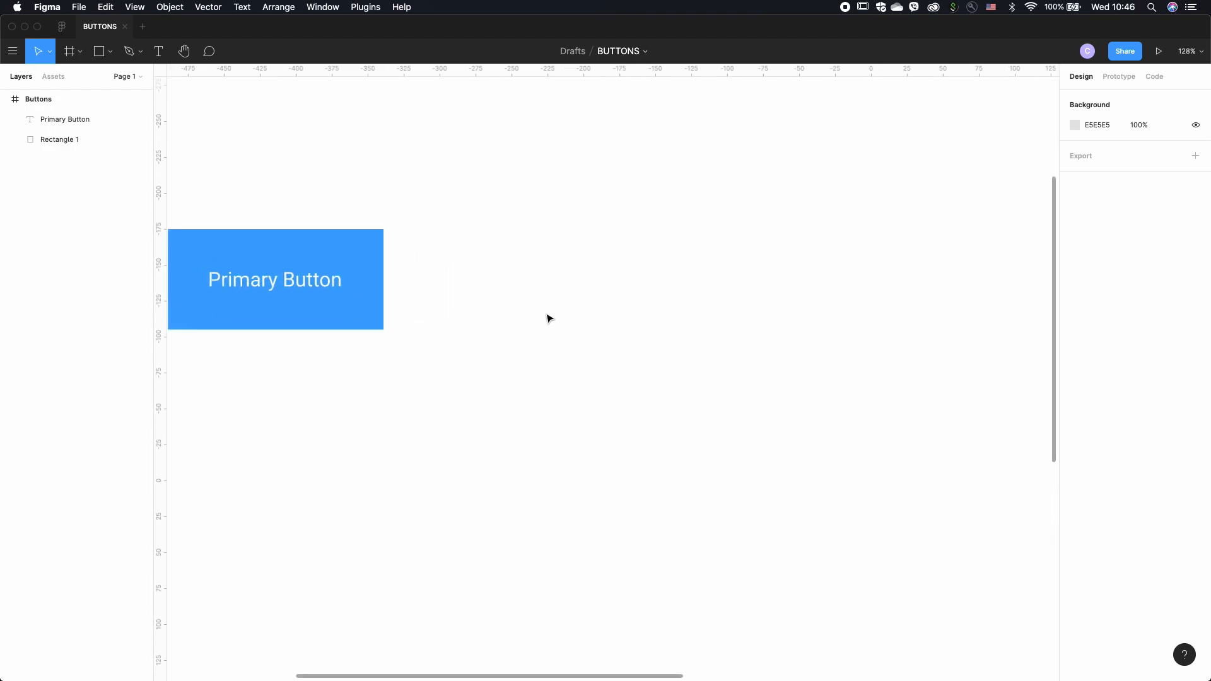
{"action": "scroll", "coordinate": [548, 317], "scroll_direction": "left", "scroll_amount": 3}
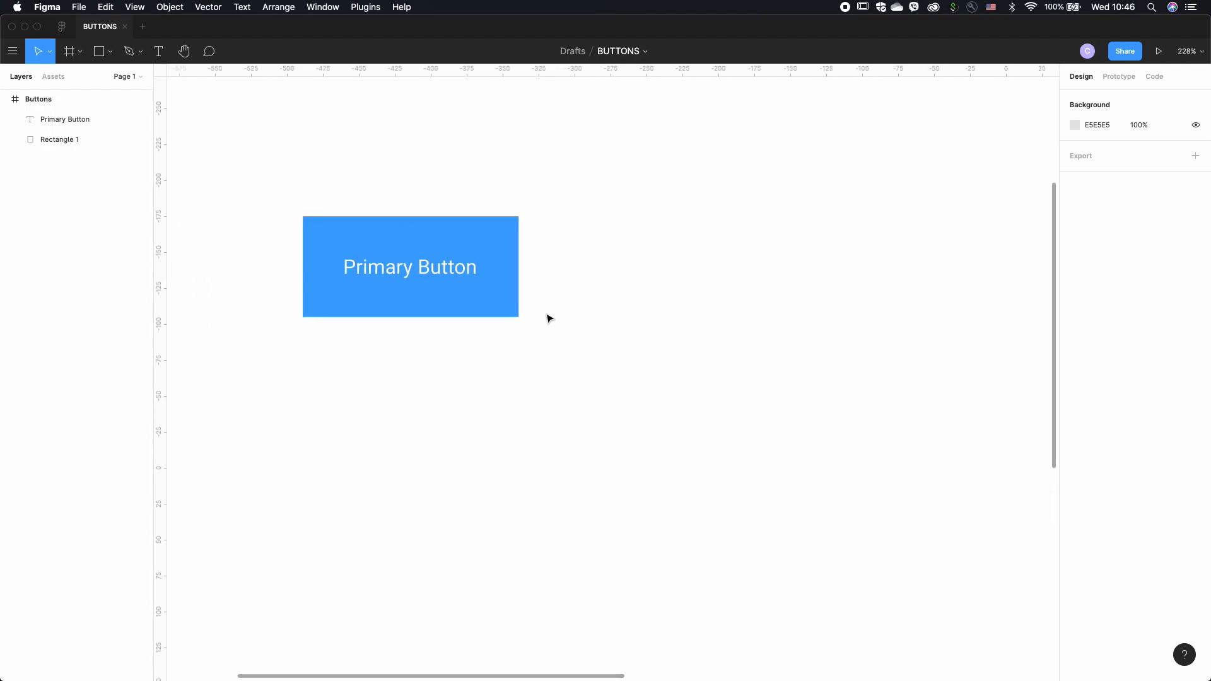
- Measure the spacing between the "Primary Button" text and the edges of the blue rectangle
{"action": "left_click", "coordinate": [447, 272]}
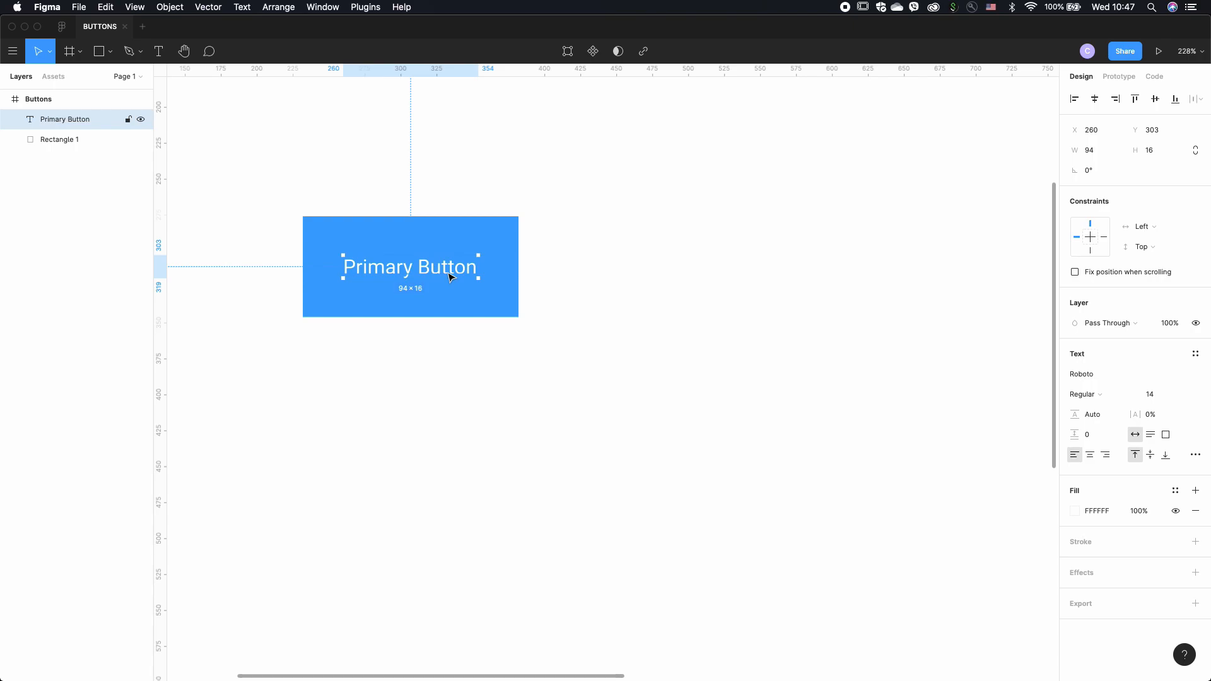
{"action": "key", "text": "alt"}
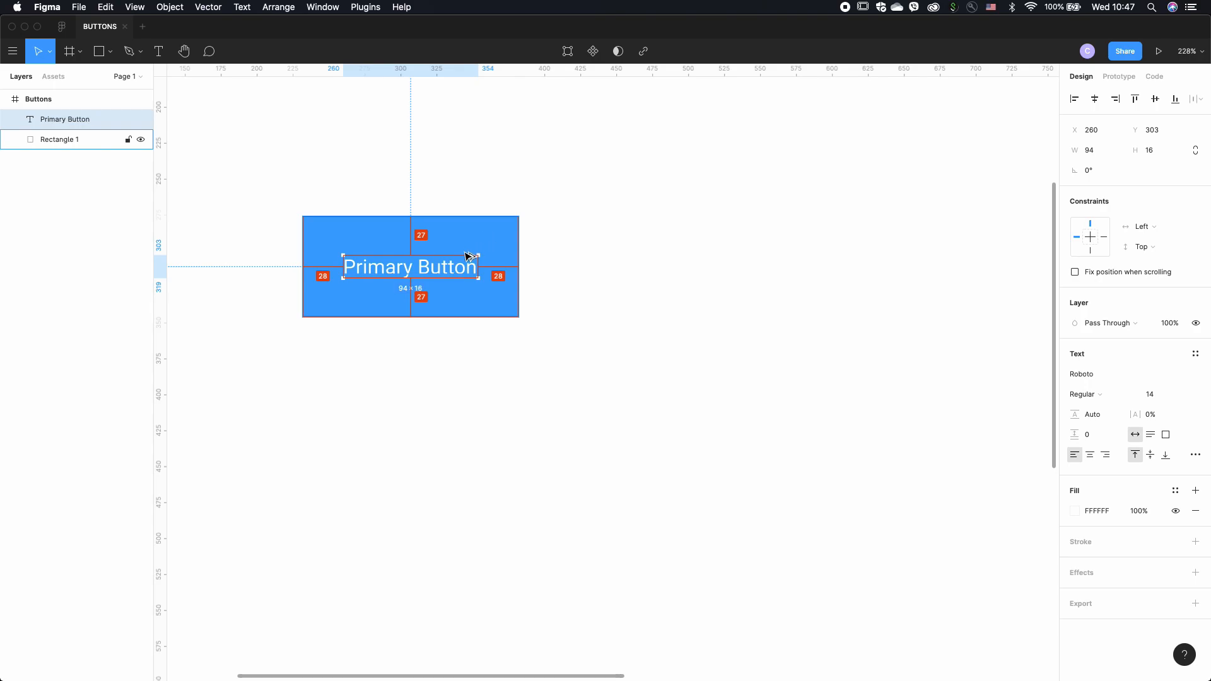
{"action": "key", "text": "alt"}
{"action": "key", "text": "alt"}
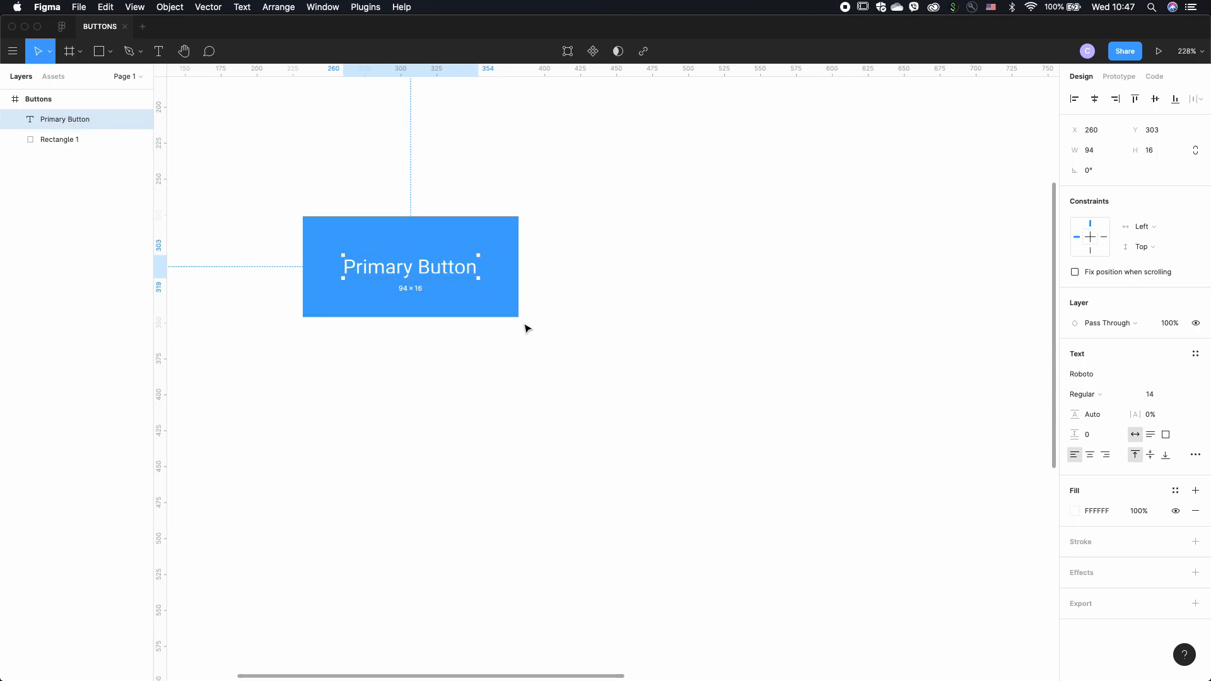
{"action": "left_click", "coordinate": [246, 302]}
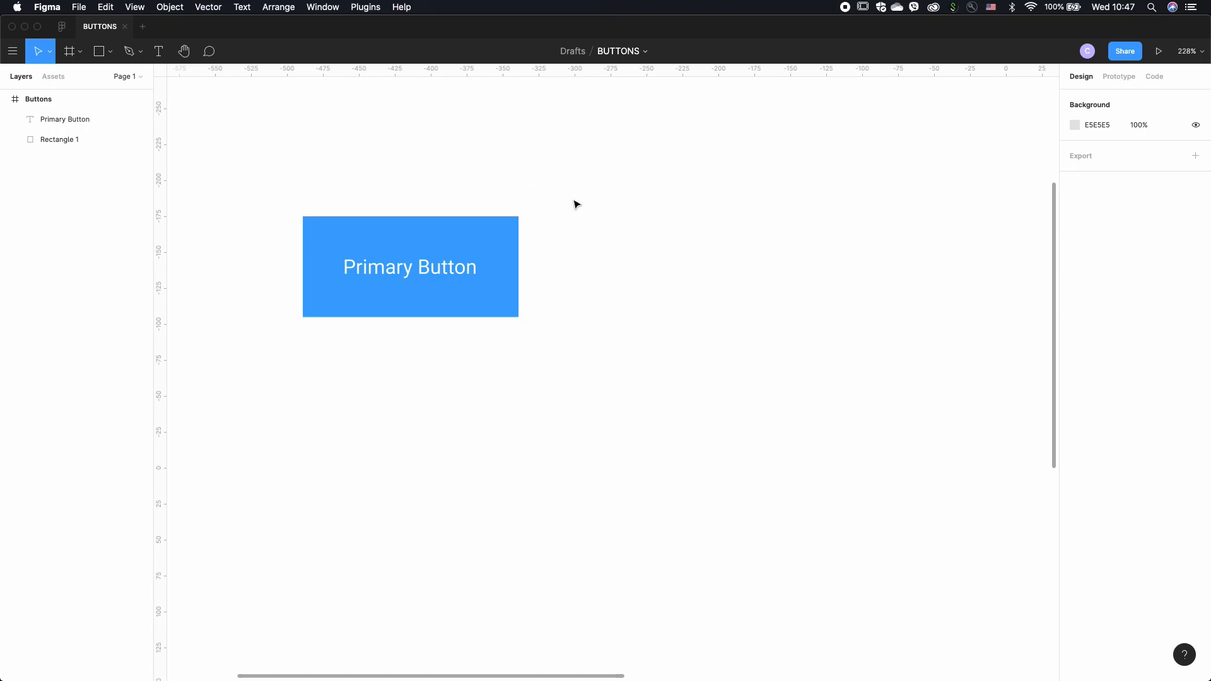
- Duplicate the blue rectangle together with its "Primary Button" label and place the copy to the right of the original
{"action": "scroll", "coordinate": [578, 316], "scroll_direction": "down", "scroll_amount": 3}
{"action": "scroll", "coordinate": [579, 316], "scroll_direction": "up", "scroll_amount": 3}
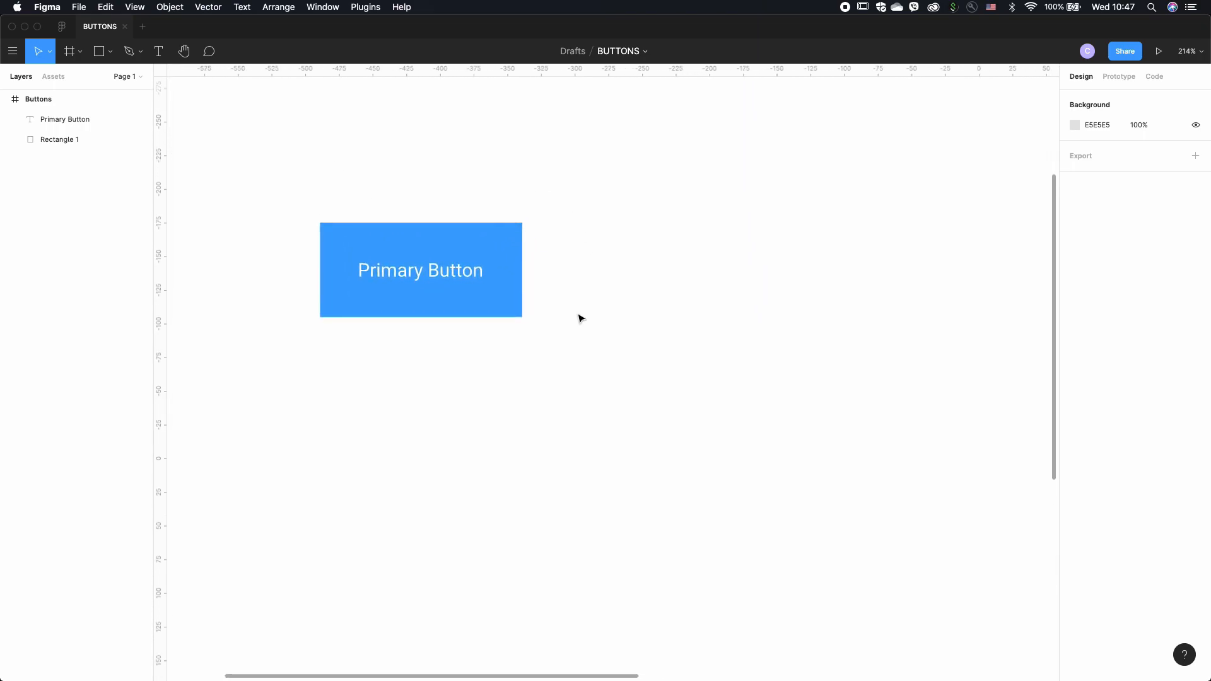
{"action": "left_click_drag", "start_coordinate": [278, 196], "coordinate": [606, 345]}
{"action": "left_click", "coordinate": [605, 251]}
{"action": "left_click_drag", "start_coordinate": [554, 188], "coordinate": [267, 404]}
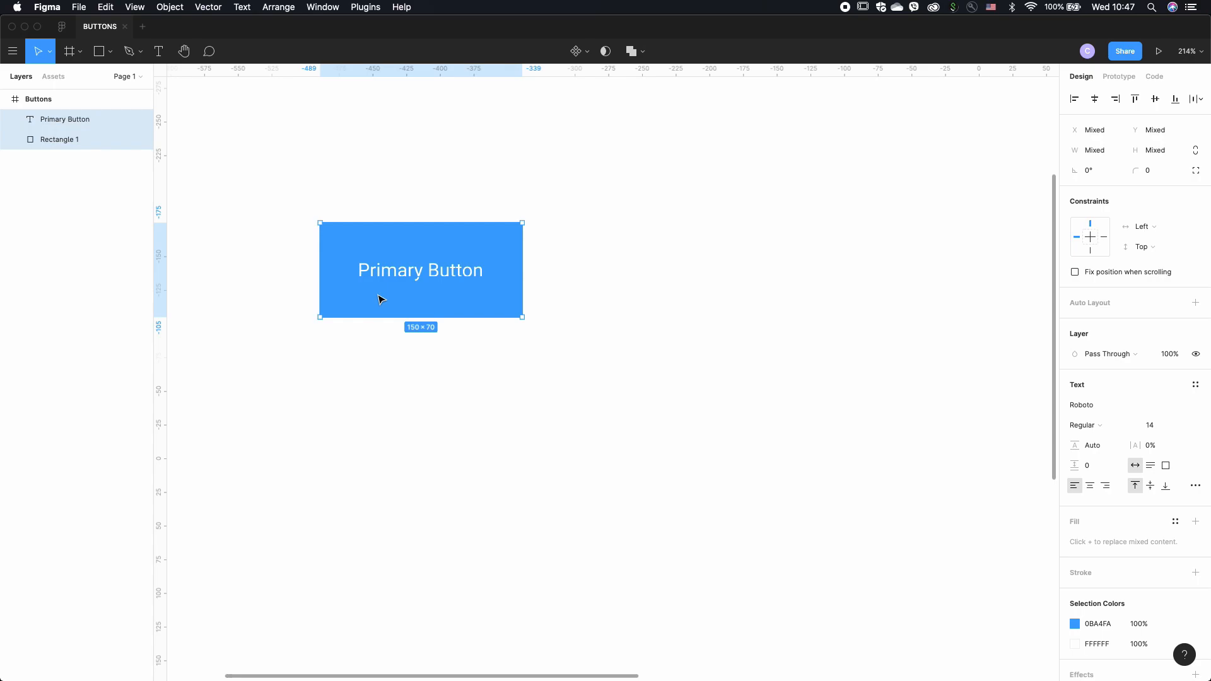
{"action": "left_click_drag", "start_coordinate": [378, 295], "coordinate": [604, 309]}
{"action": "key", "text": "super+z"}
{"action": "key", "text": "super+d"}
{"action": "left_click_drag", "start_coordinate": [454, 301], "coordinate": [680, 303]}
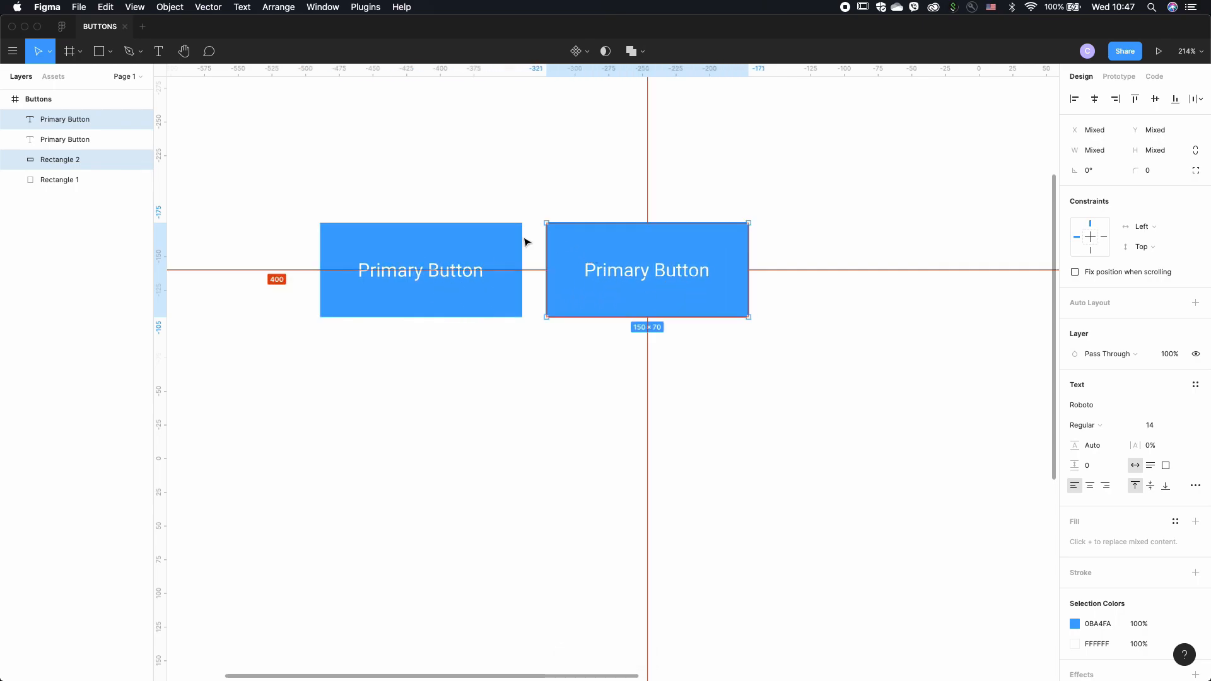
- Nudge the copied button horizontally so that a 20 px gap separates it from the original
{"action": "key", "text": "Left"}
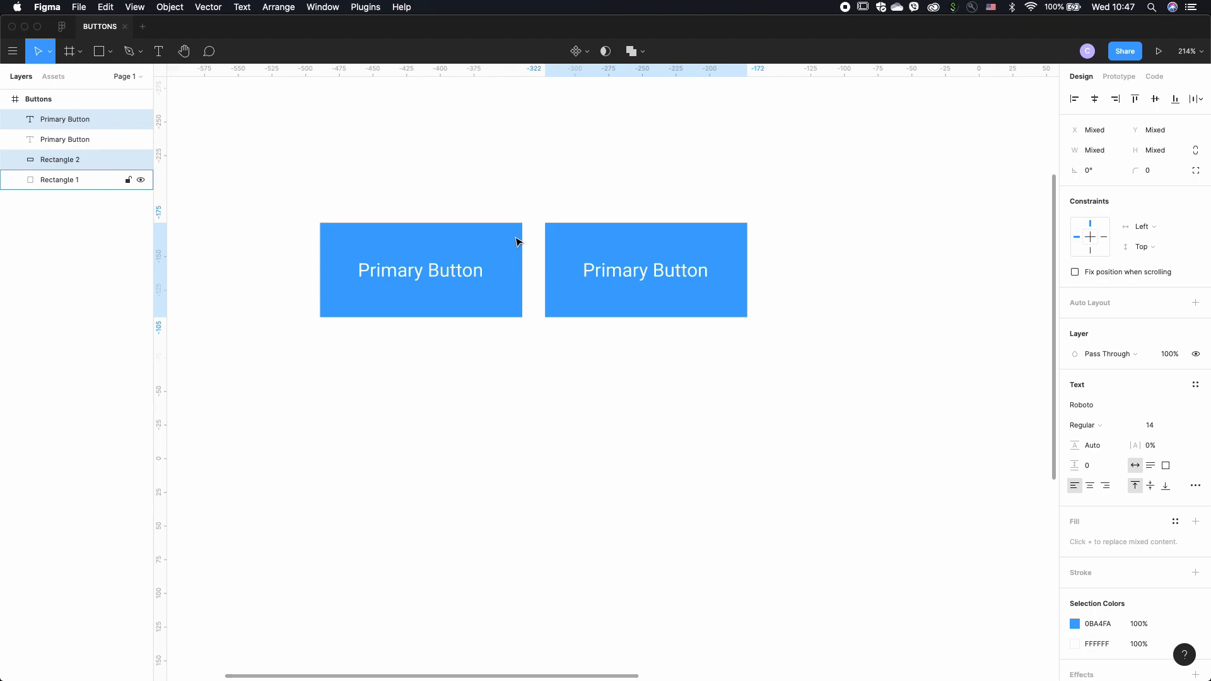
{"action": "key", "text": "Right"}
{"action": "key", "text": "Right"}
{"action": "key", "text": "Right"}
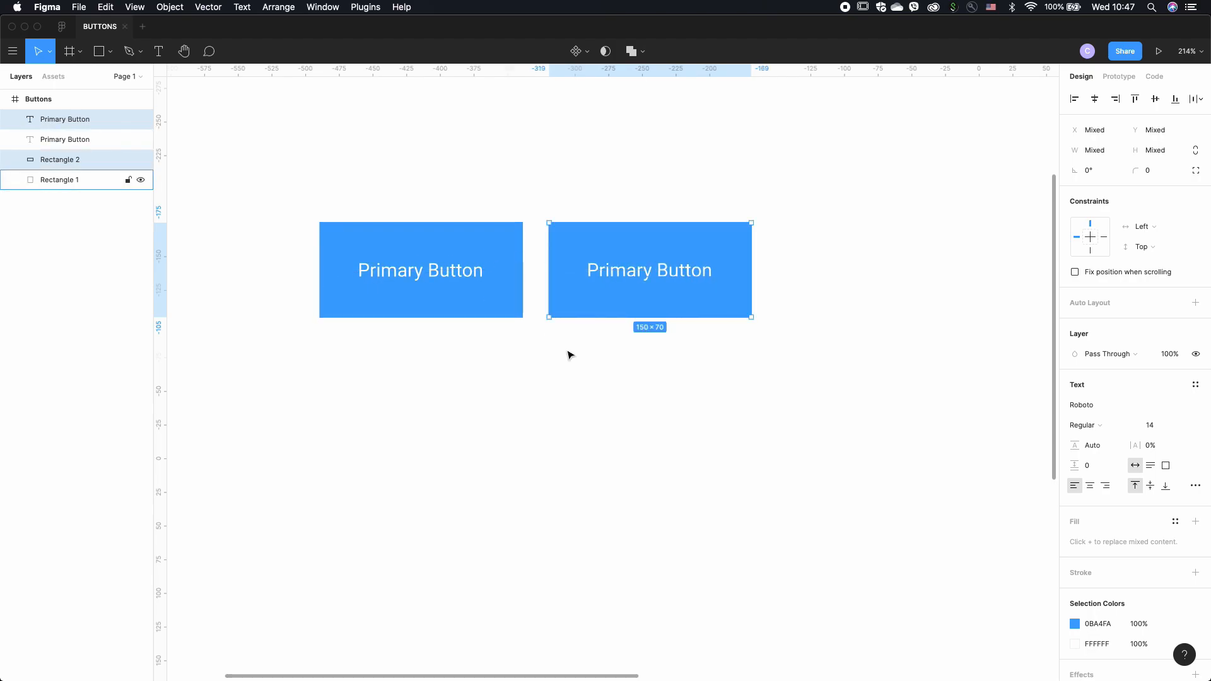
{"action": "left_click", "coordinate": [627, 369]}
- Try rounding the copied rectangle's corners up to a radius of 35 and return them to 0
{"action": "scroll", "coordinate": [627, 369], "scroll_direction": "right", "scroll_amount": 5}
{"action": "scroll", "coordinate": [627, 369], "scroll_direction": "down", "scroll_amount": 1}
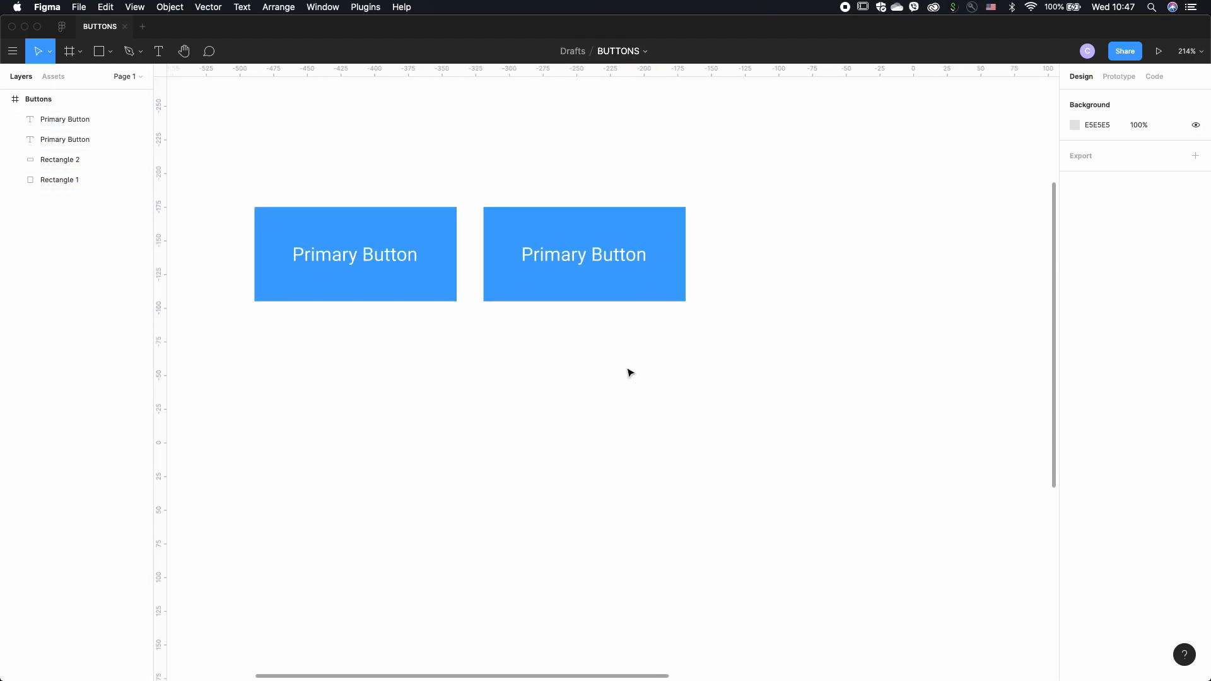
{"action": "left_click", "coordinate": [645, 293]}
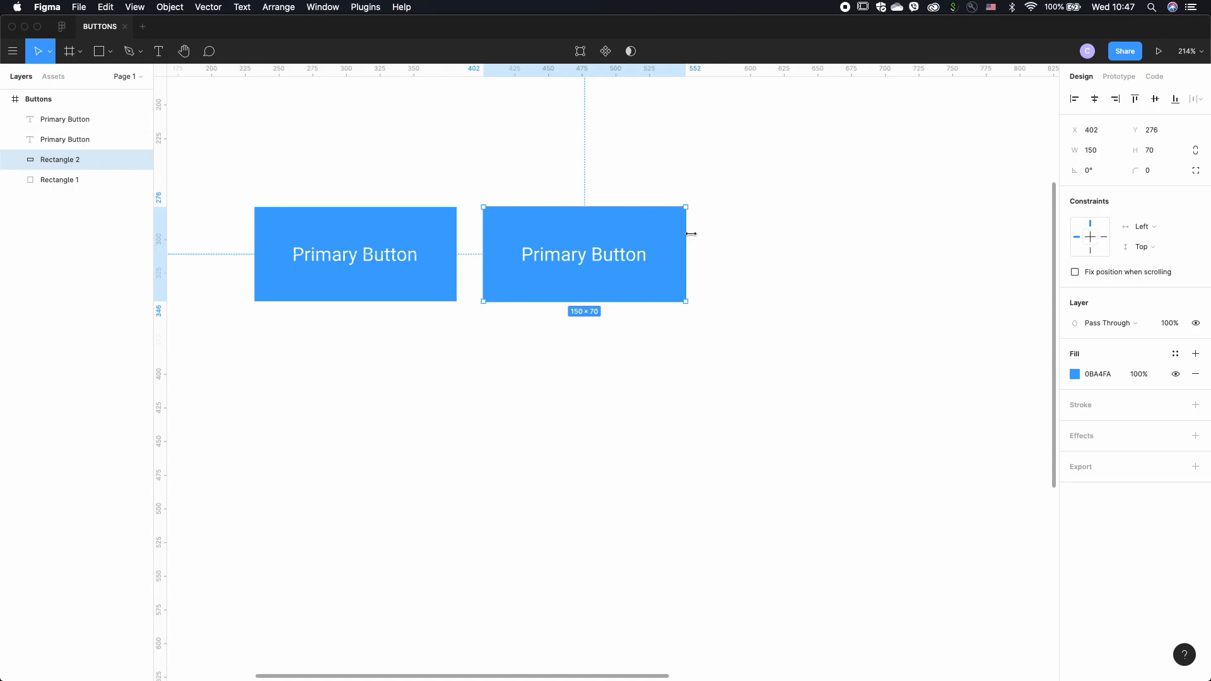
{"action": "mouse_move", "coordinate": [500, 225]}
{"action": "left_click_drag", "start_coordinate": [493, 216], "coordinate": [497, 220]}
{"action": "left_click_drag", "start_coordinate": [499, 223], "coordinate": [595, 267]}
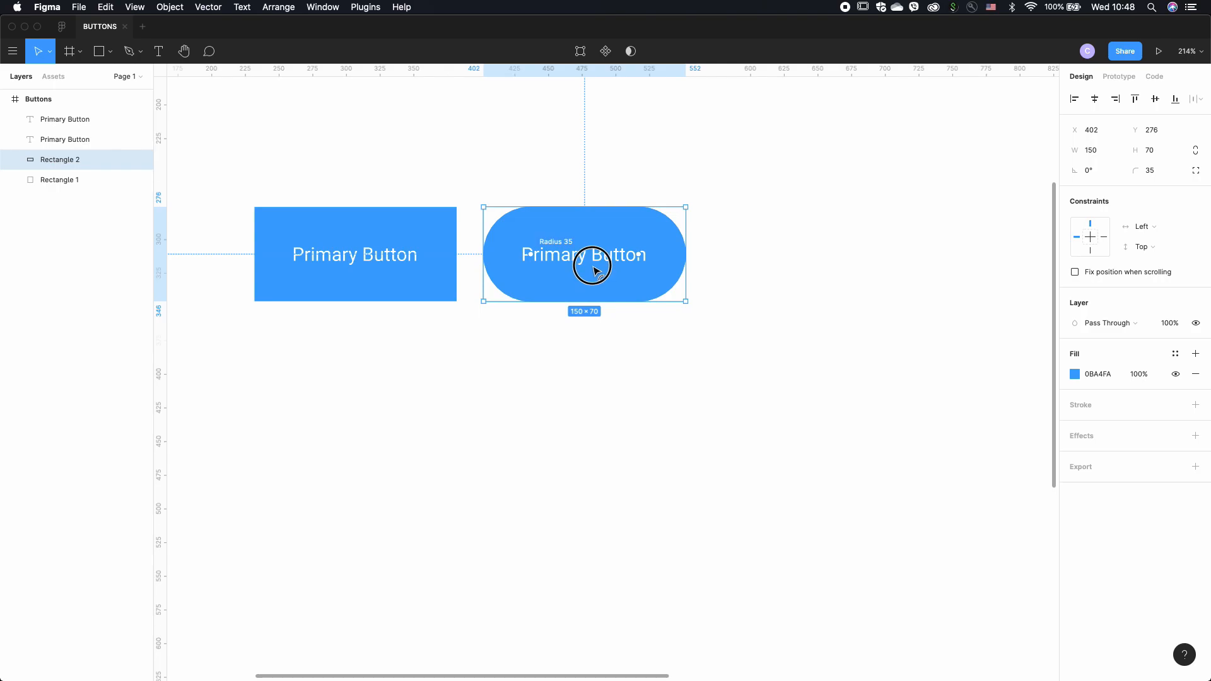
{"action": "left_click_drag", "start_coordinate": [594, 270], "coordinate": [469, 207]}
- Set the copied rectangle's corner radius to 4
{"action": "left_click", "coordinate": [1153, 175]}
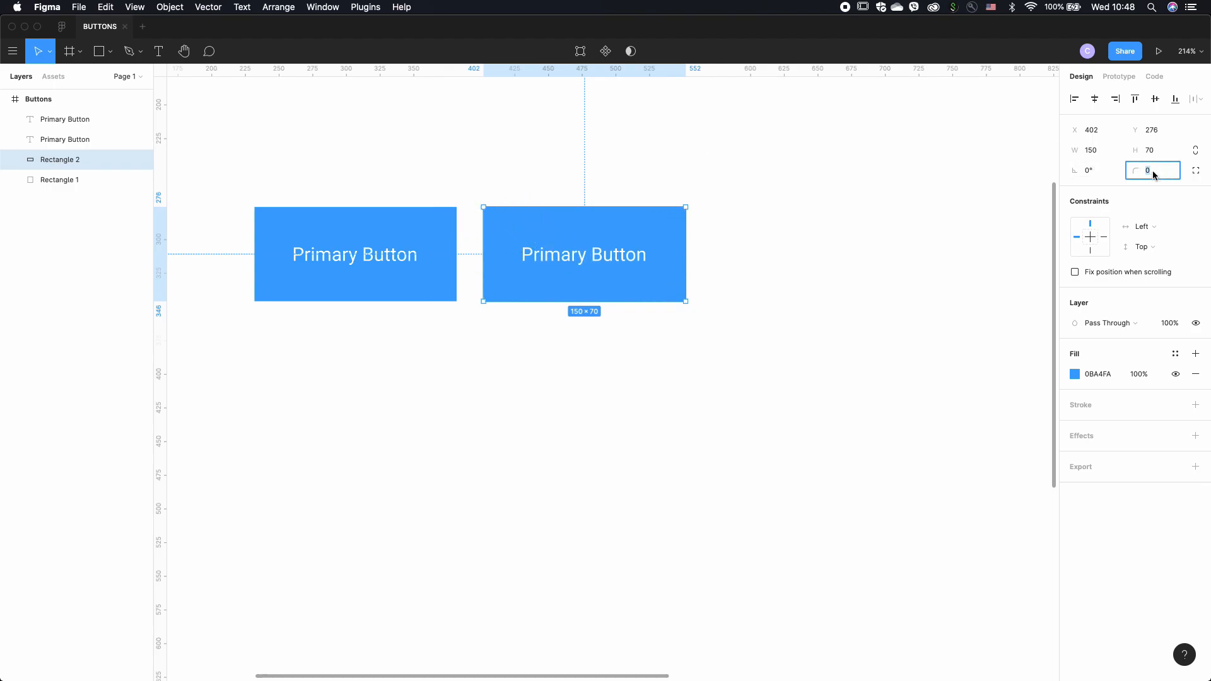
{"action": "type", "text": "4"}
{"action": "key", "text": "Return"}
{"action": "left_click", "coordinate": [740, 263]}
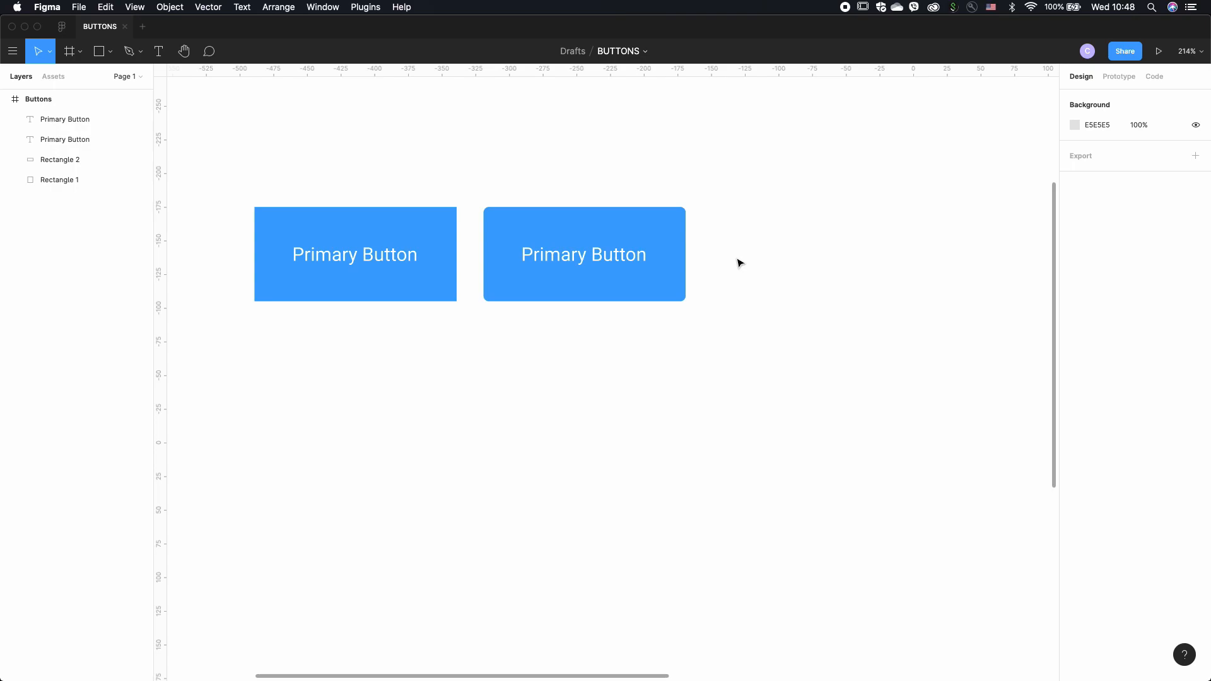
- Try a larger corner radius on the copied rectangle and undo the change
{"action": "left_click", "coordinate": [672, 258]}
{"action": "left_click", "coordinate": [1152, 175]}
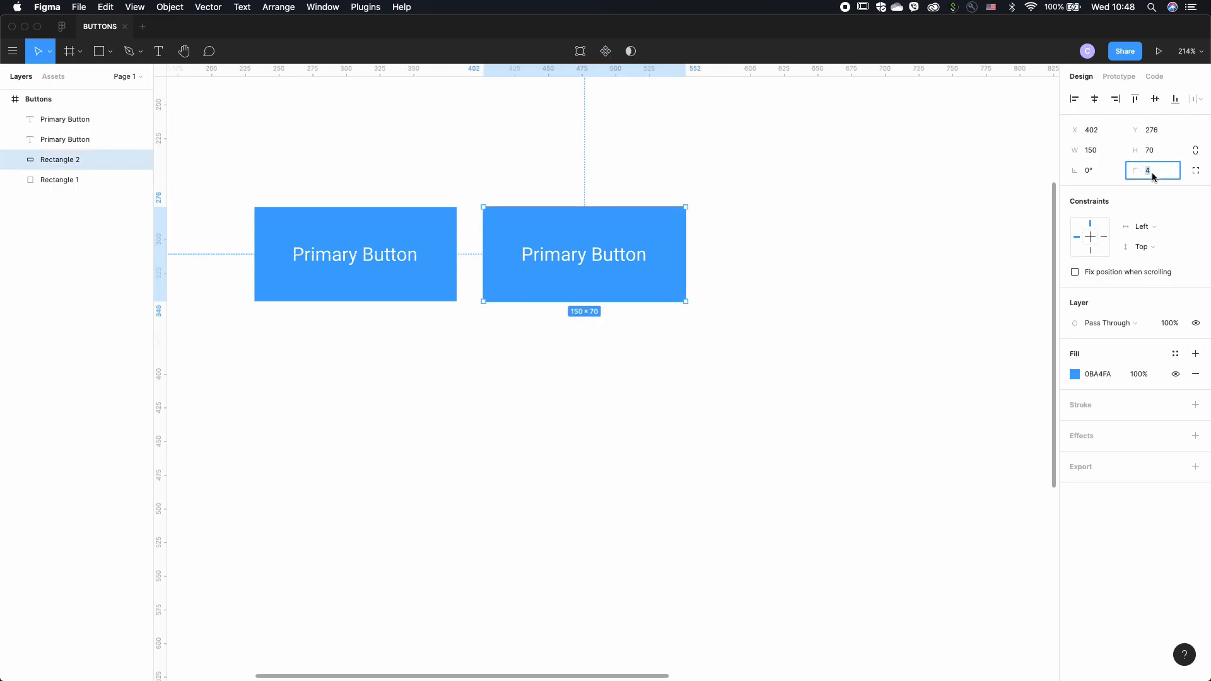
{"action": "key", "text": "Return"}
{"action": "left_click", "coordinate": [826, 260]}
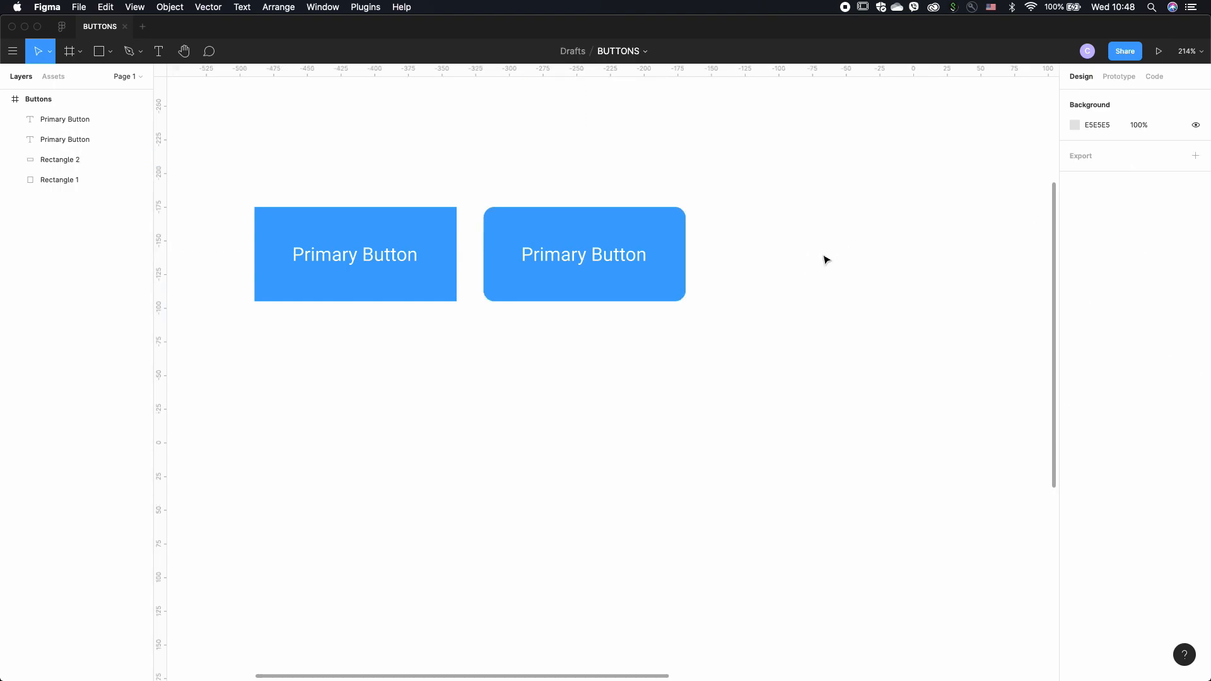
{"action": "key", "text": "super+z"}
{"action": "left_click", "coordinate": [790, 268]}
{"action": "left_click", "coordinate": [671, 256]}
{"action": "left_click", "coordinate": [744, 220]}
- Duplicate the rounded rectangle and its label and place the copy 20 px directly below
{"action": "left_click_drag", "start_coordinate": [713, 173], "coordinate": [474, 326]}
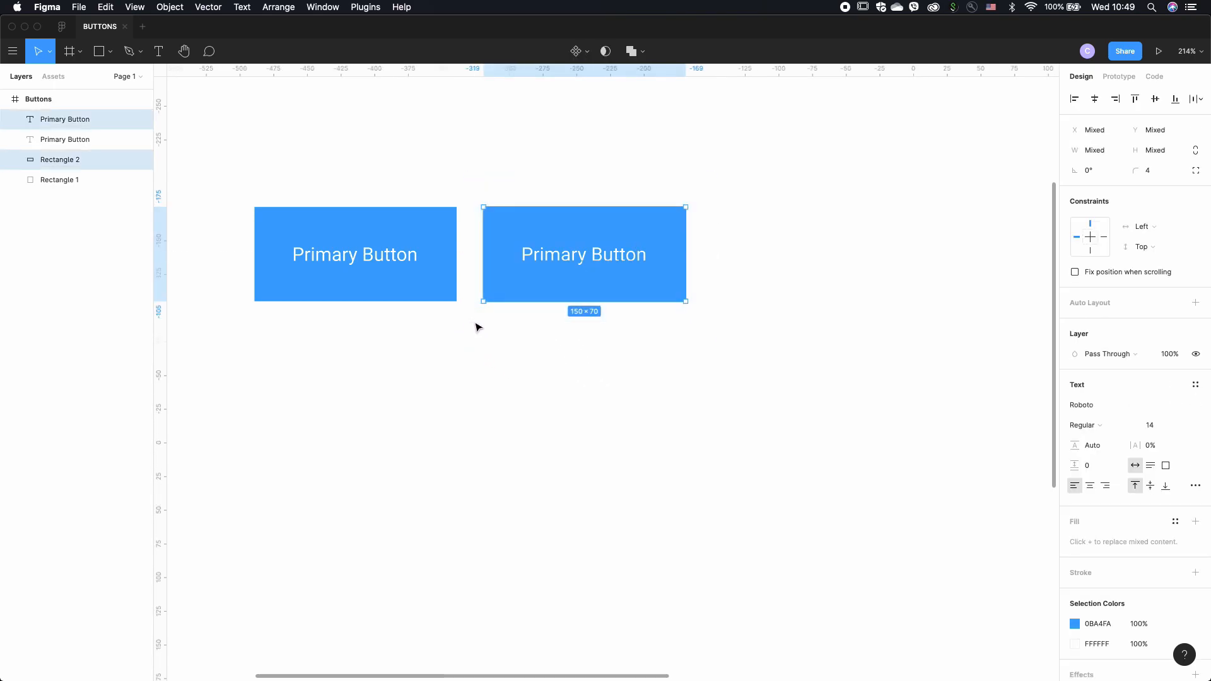
{"action": "left_click_drag", "start_coordinate": [563, 297], "coordinate": [556, 419]}
{"action": "left_click", "coordinate": [557, 477]}
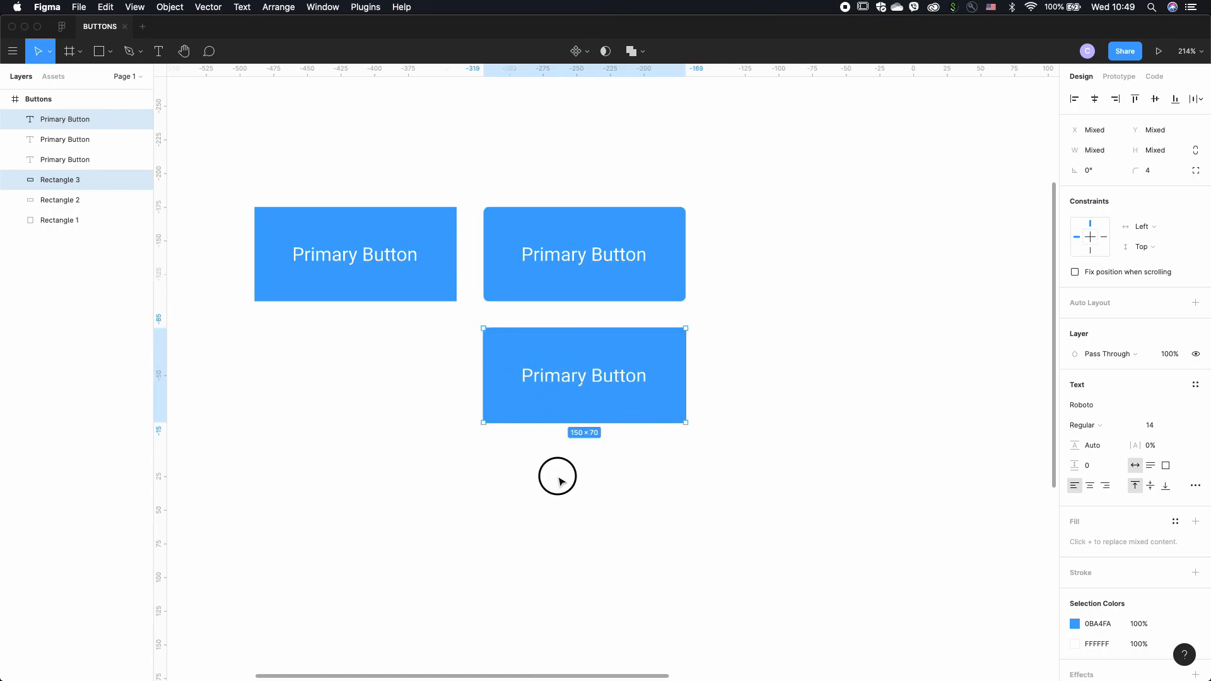
- Reduce the lower button rectangle's height to 40 px symmetrically about its centre, keeping the label centred
{"action": "left_click", "coordinate": [597, 407]}
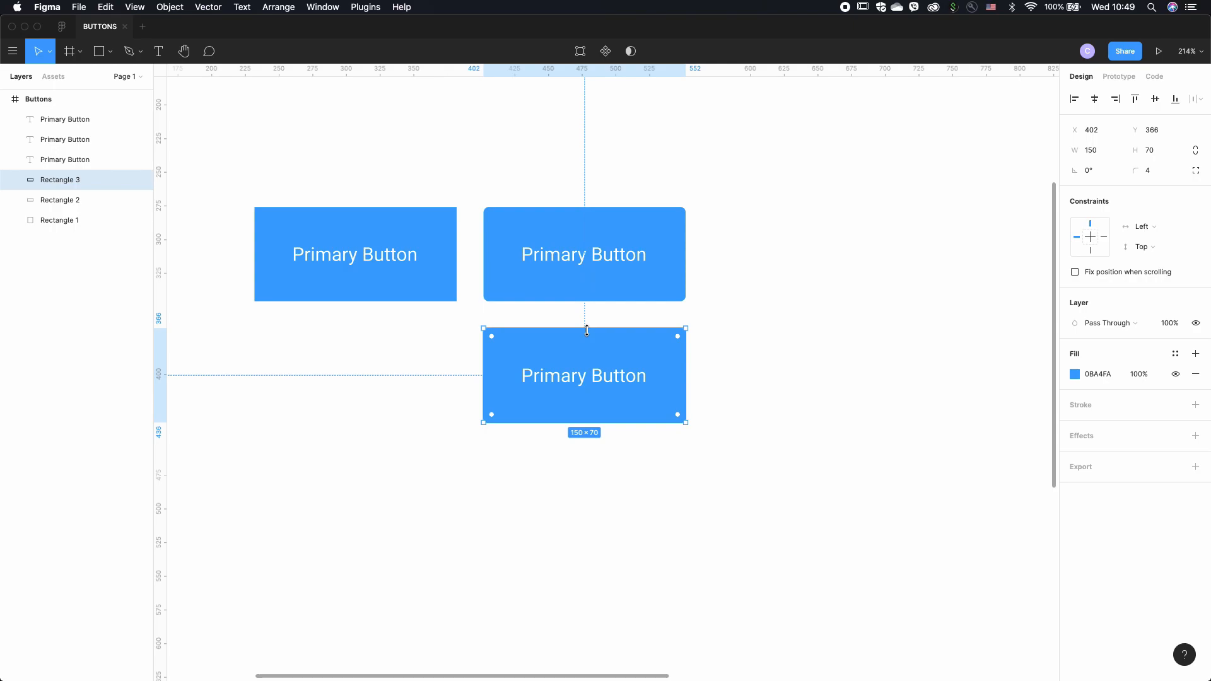
{"action": "mouse_move", "coordinate": [586, 328]}
{"action": "left_mouse_down"}
{"action": "mouse_move", "coordinate": [586, 352]}
{"action": "mouse_move", "coordinate": [589, 321]}
{"action": "mouse_move", "coordinate": [590, 335]}
{"action": "left_mouse_up"}
{"action": "key", "text": "ctrl+z"}
{"action": "left_click_drag", "start_coordinate": [587, 327], "coordinate": [587, 348]}
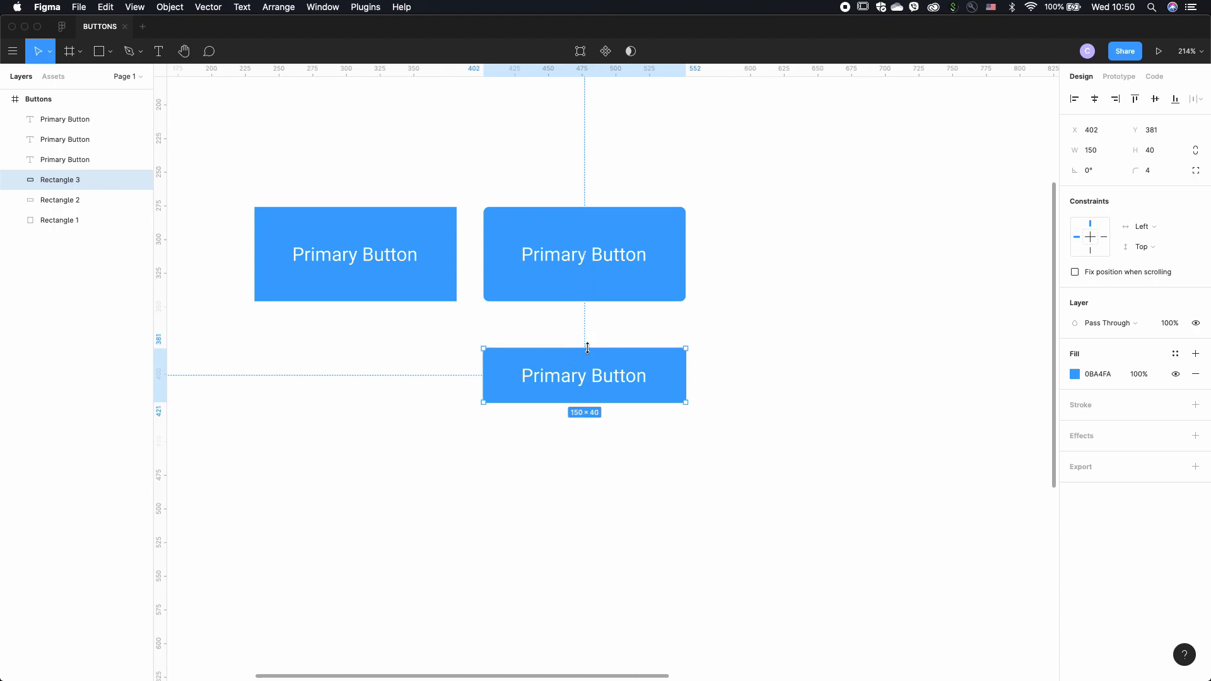
{"action": "left_click", "coordinate": [738, 364]}
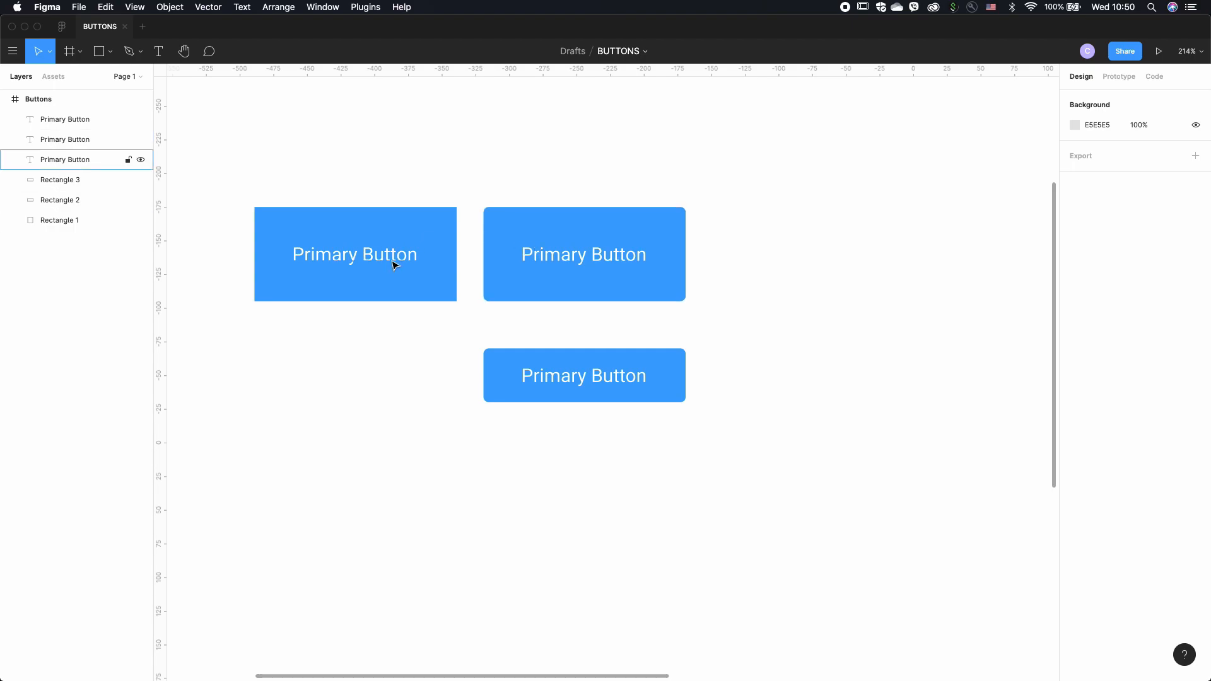
- Narrow the lower button's rectangle to a width of 130 px symmetrically about its centre
{"action": "left_click", "coordinate": [680, 393]}
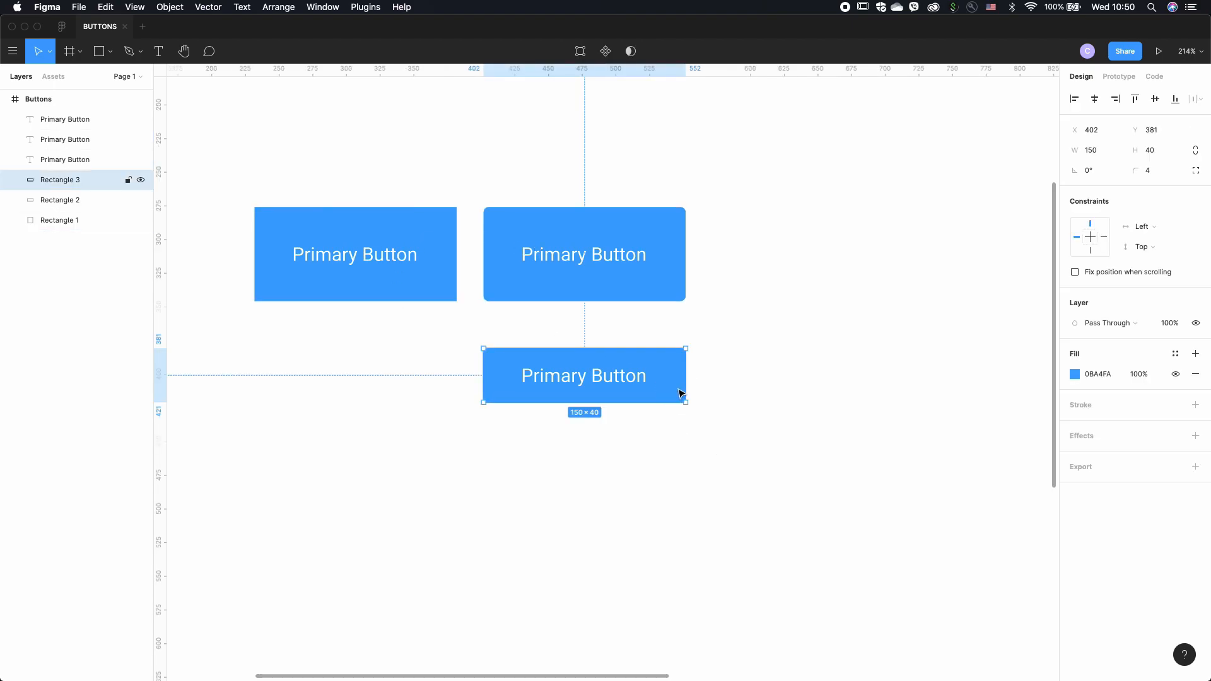
{"action": "left_click_drag", "start_coordinate": [689, 380], "coordinate": [673, 378]}
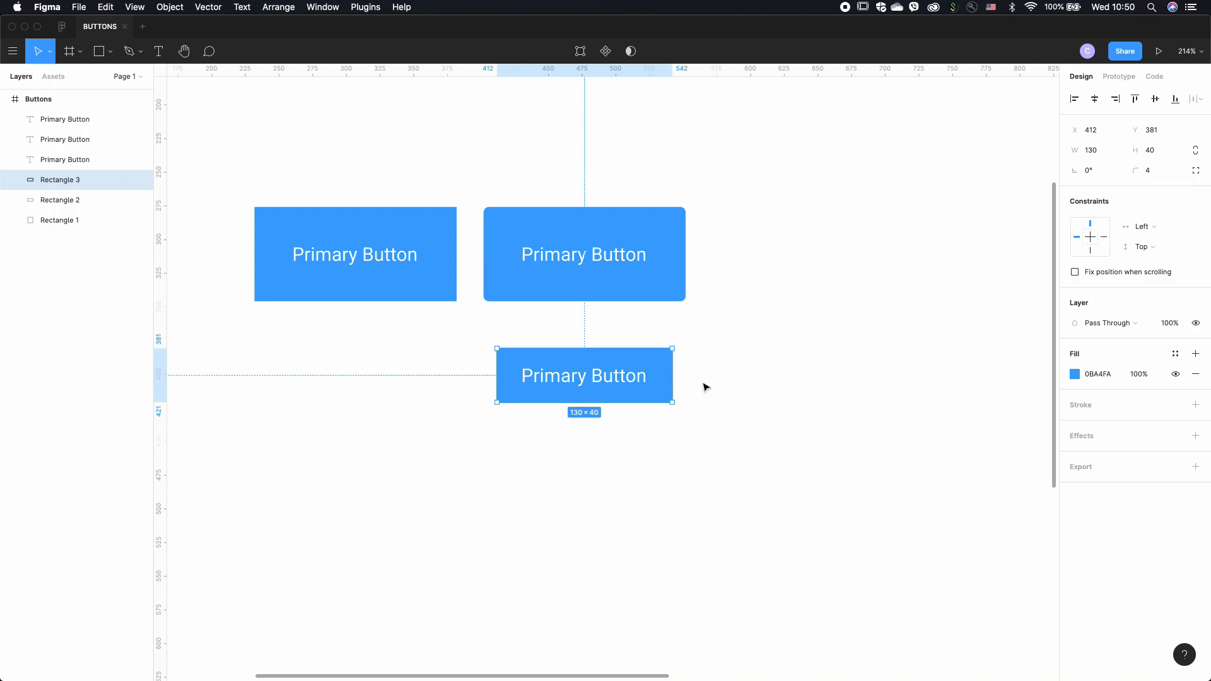
{"action": "left_click", "coordinate": [705, 386]}
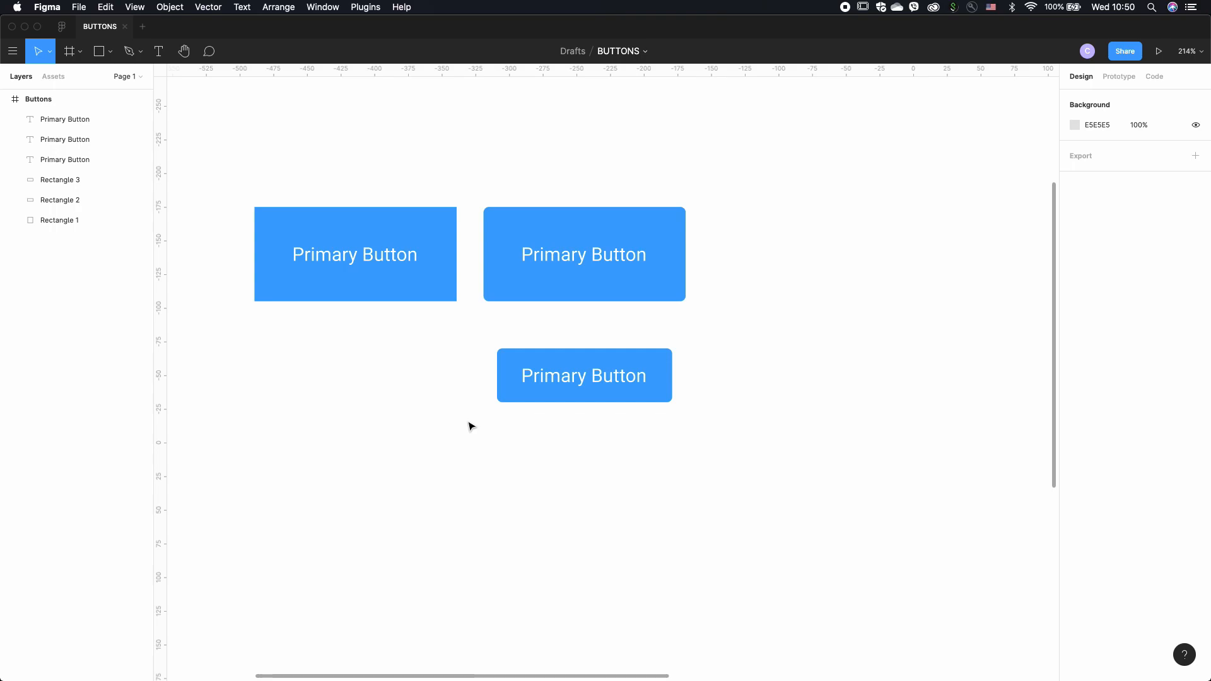
- Add a Drop Shadow effect to the lower button's rectangle and label together
{"action": "left_click_drag", "start_coordinate": [465, 328], "coordinate": [695, 425]}
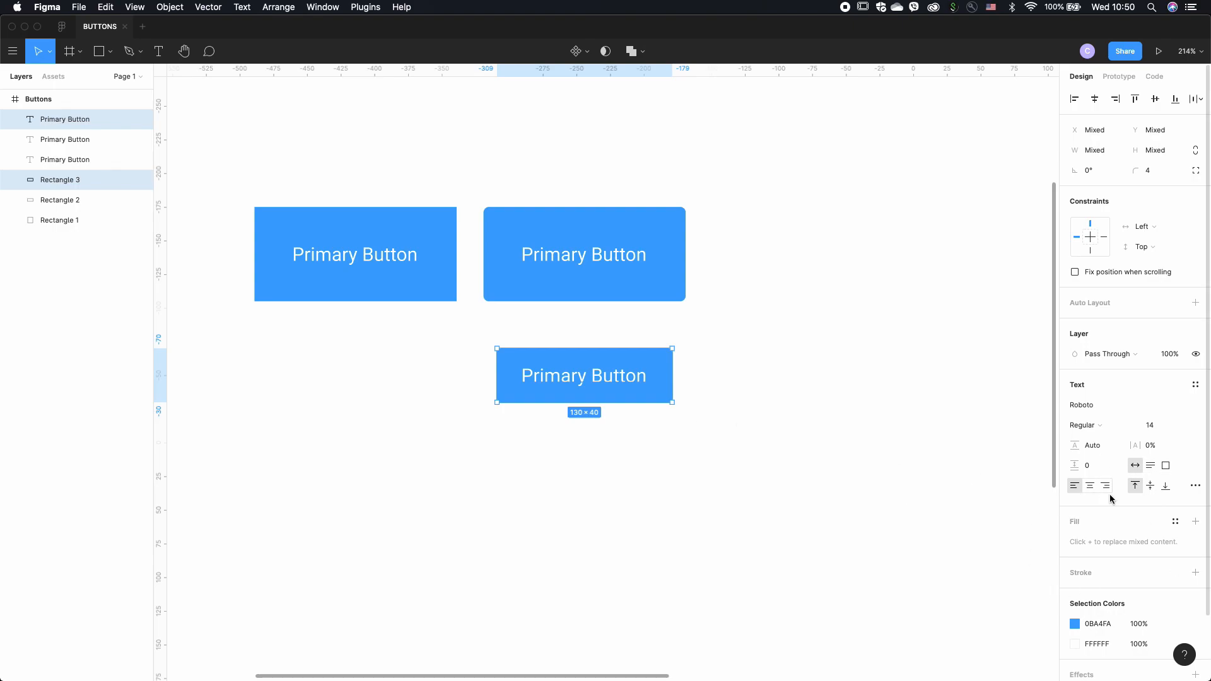
{"action": "scroll", "coordinate": [1110, 496], "scroll_direction": "down", "scroll_amount": 2}
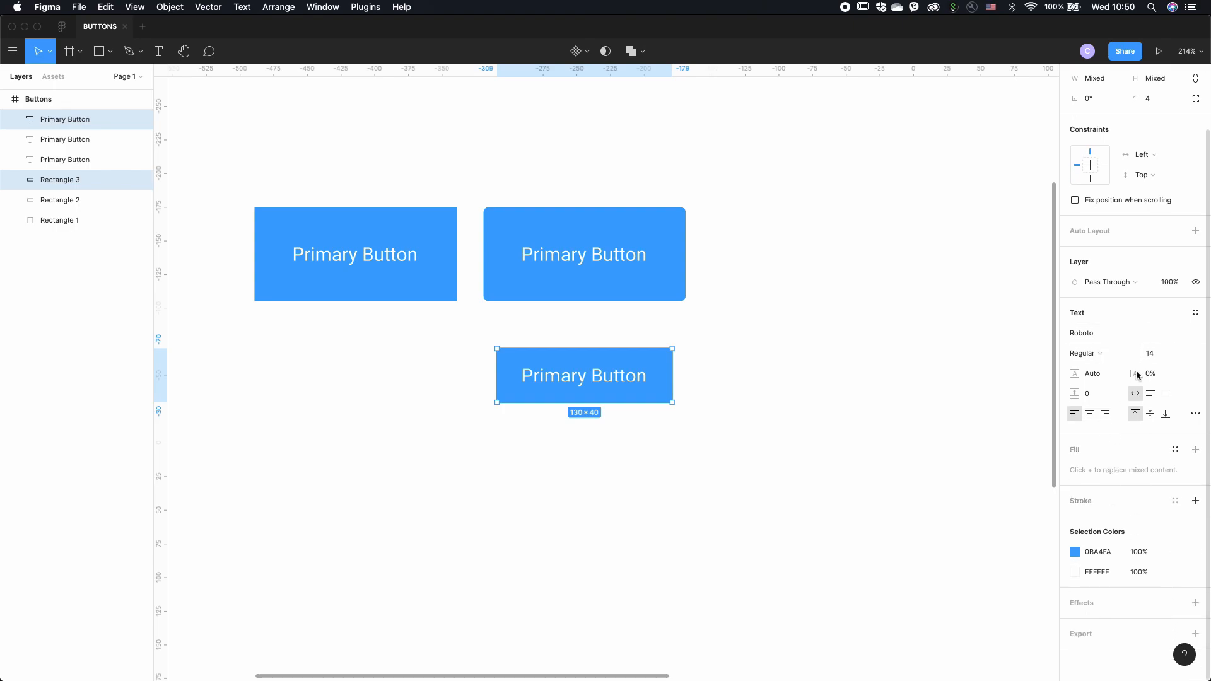
{"action": "scroll", "coordinate": [1141, 289], "scroll_direction": "up", "scroll_amount": 2}
{"action": "scroll", "coordinate": [1101, 432], "scroll_direction": "down", "scroll_amount": 2}
{"action": "left_click", "coordinate": [1102, 604]}
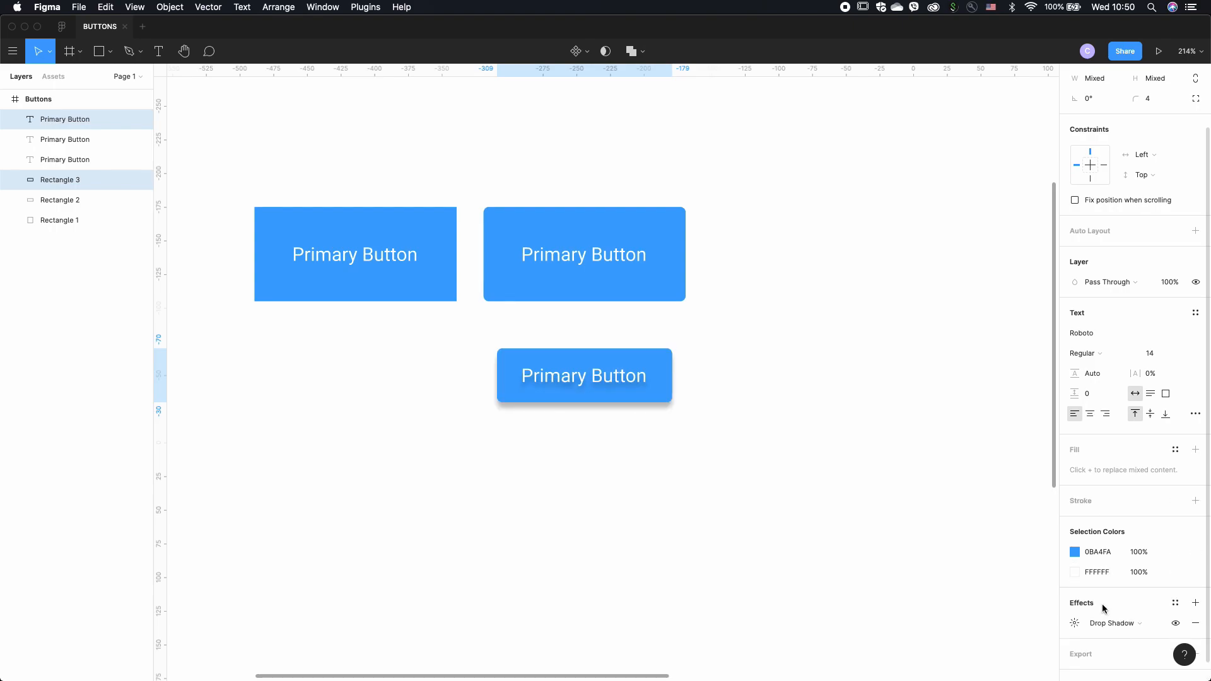
{"action": "scroll", "coordinate": [1102, 604], "scroll_direction": "down", "scroll_amount": 1}
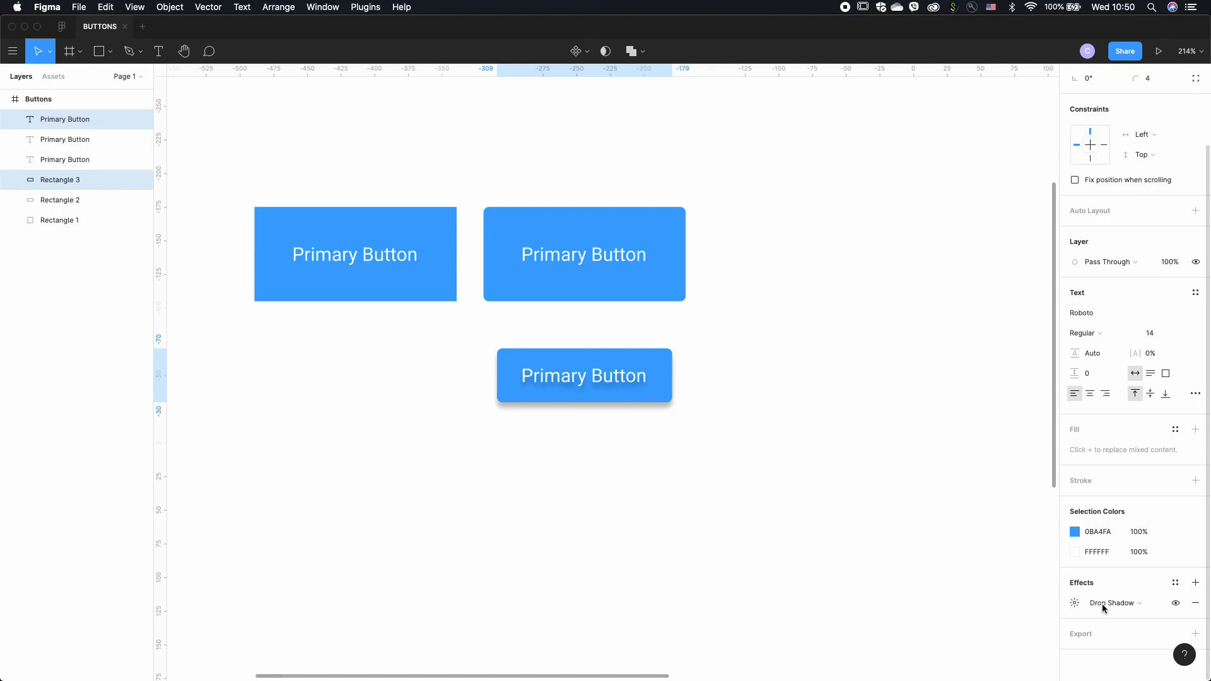
- Try the Inner Shadow effect on the lower button's rectangle and label and undo the change
{"action": "left_click", "coordinate": [1158, 606]}
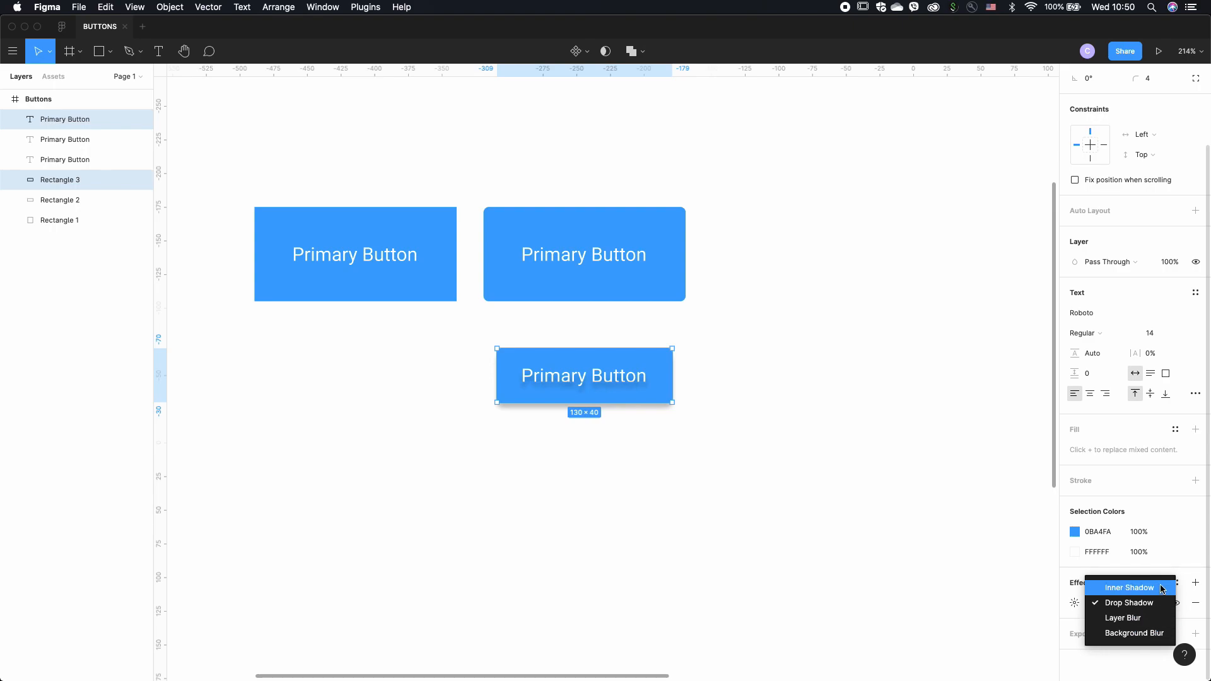
{"action": "left_click", "coordinate": [1162, 589]}
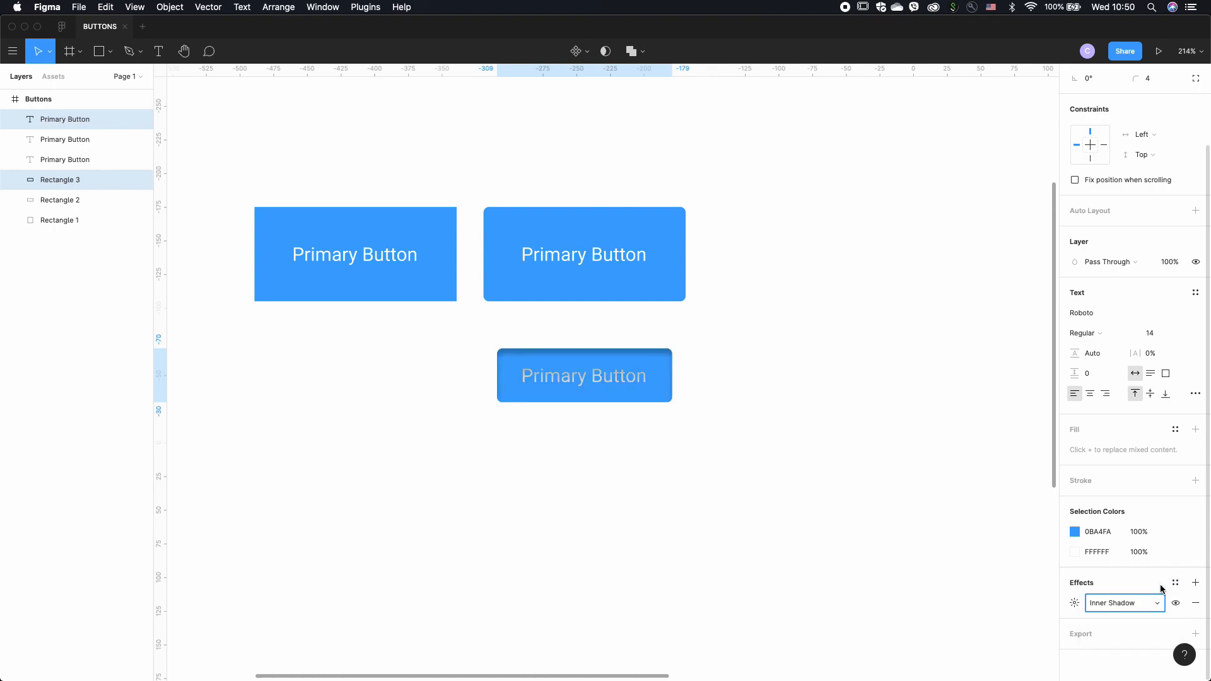
{"action": "left_click", "coordinate": [729, 481]}
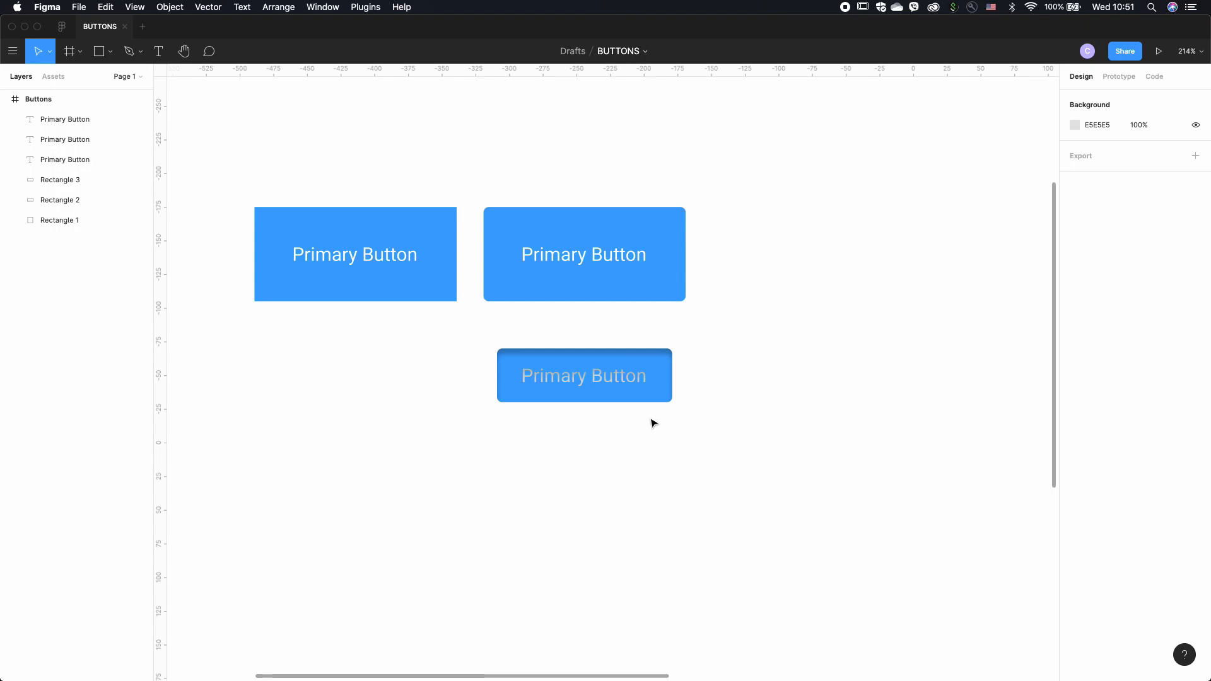
{"action": "left_click_drag", "start_coordinate": [653, 422], "coordinate": [651, 419]}
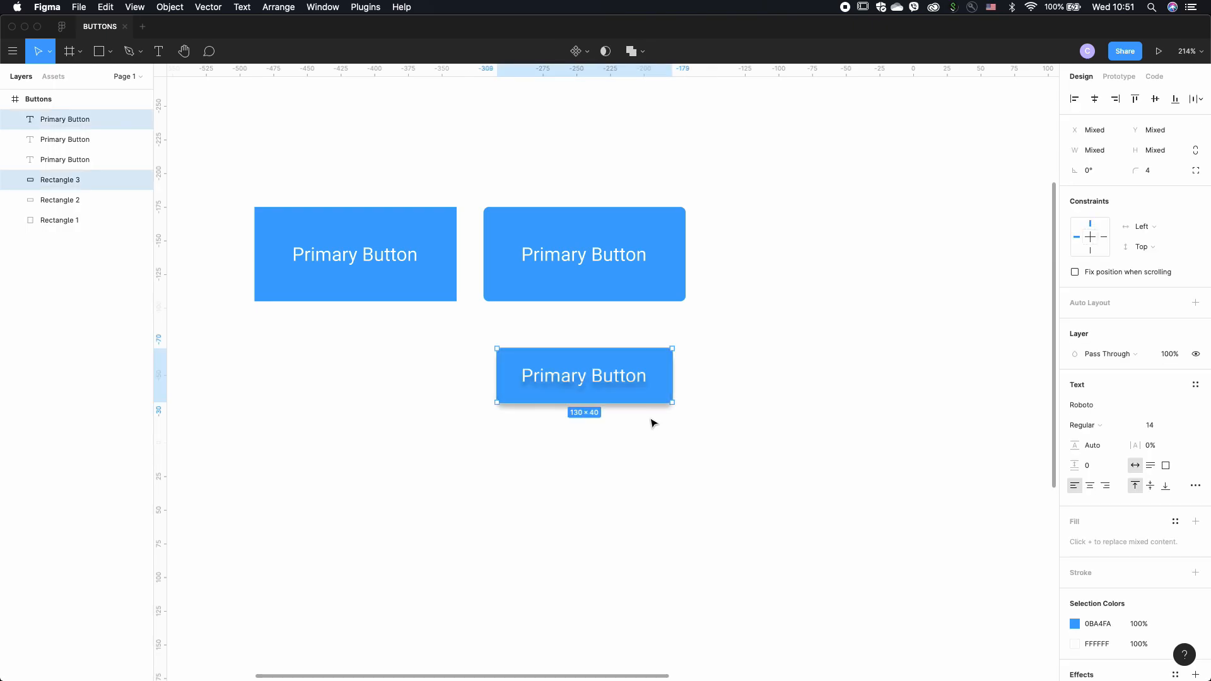
{"action": "left_click", "coordinate": [717, 474]}
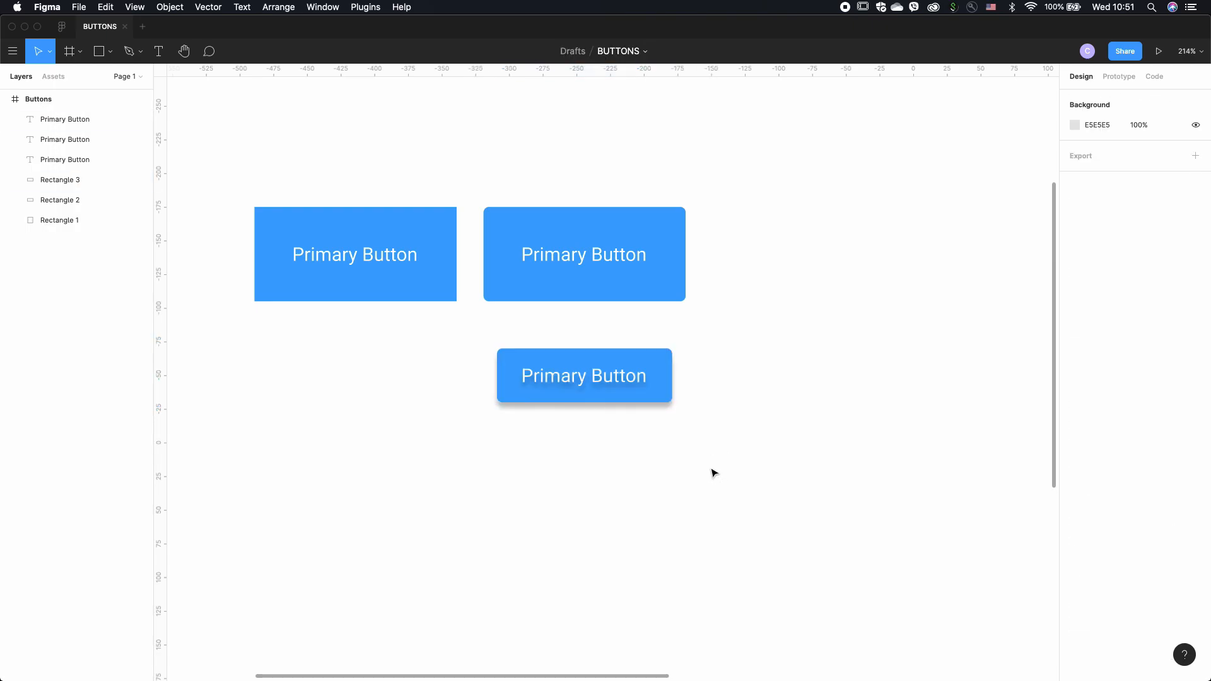
{"action": "key", "text": "super+z"}
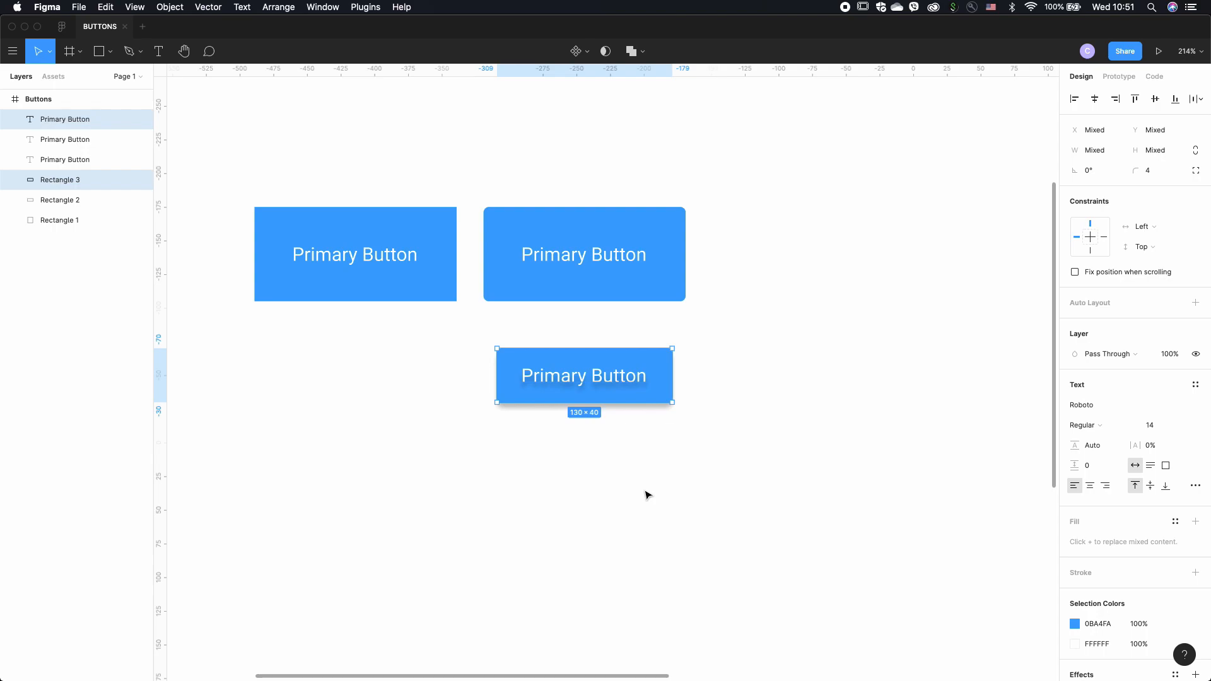
{"action": "left_click", "coordinate": [667, 471]}
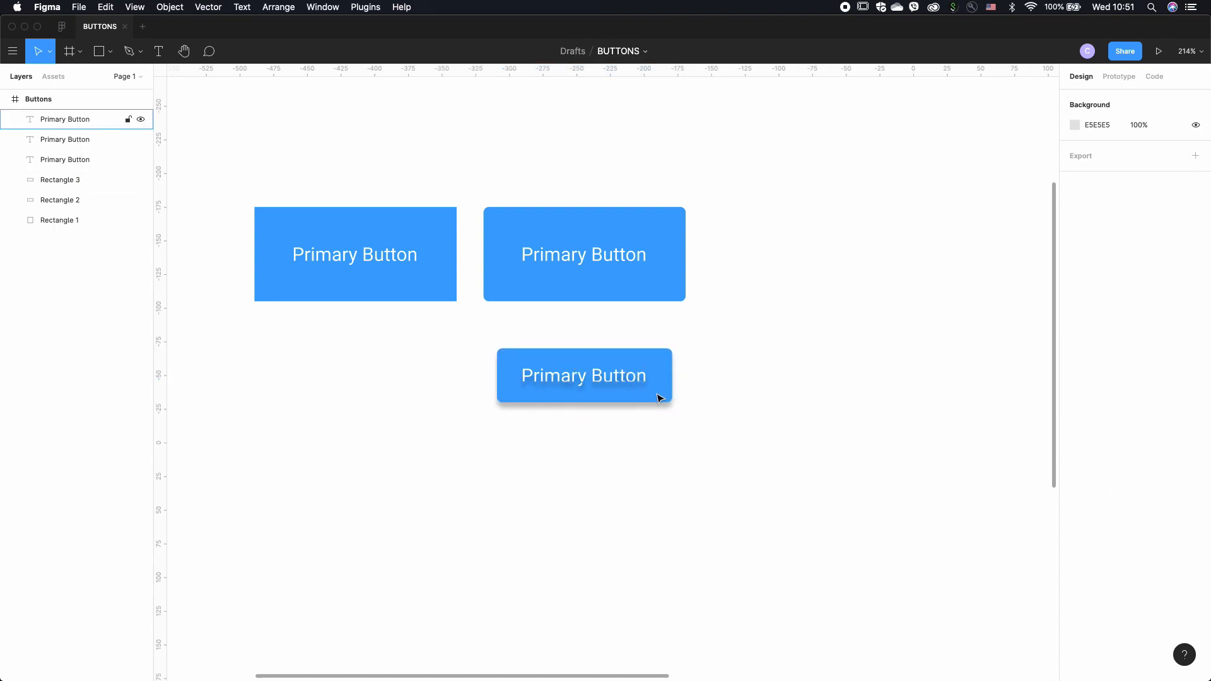
- Remove the drop shadow shared by the lower button's rectangle and label
{"action": "scroll", "coordinate": [633, 394], "scroll_direction": "up", "scroll_amount": 5}
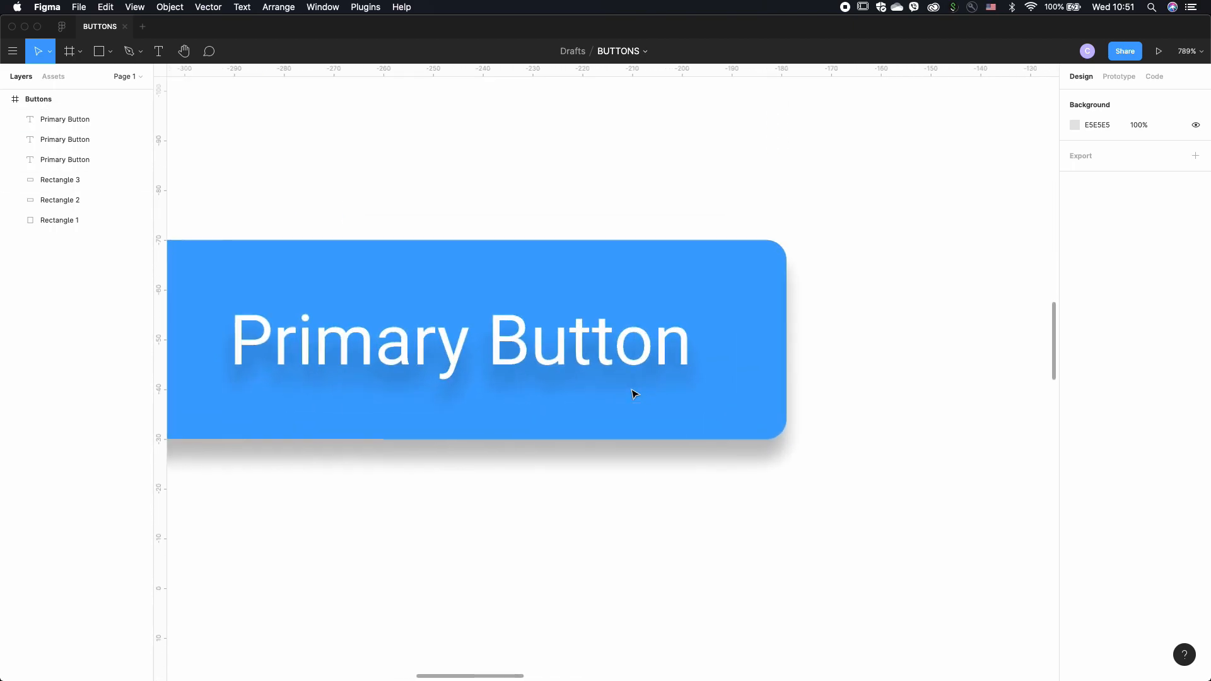
{"action": "scroll", "coordinate": [607, 383], "scroll_direction": "down", "scroll_amount": 5}
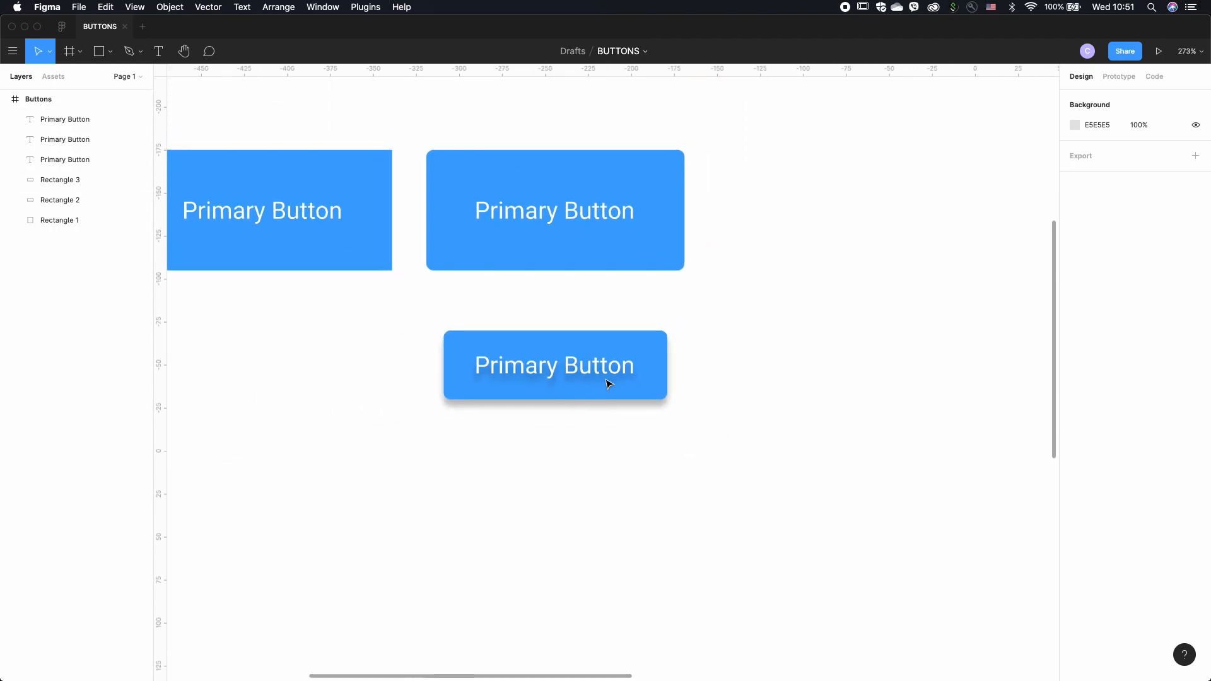
{"action": "left_click", "coordinate": [607, 383]}
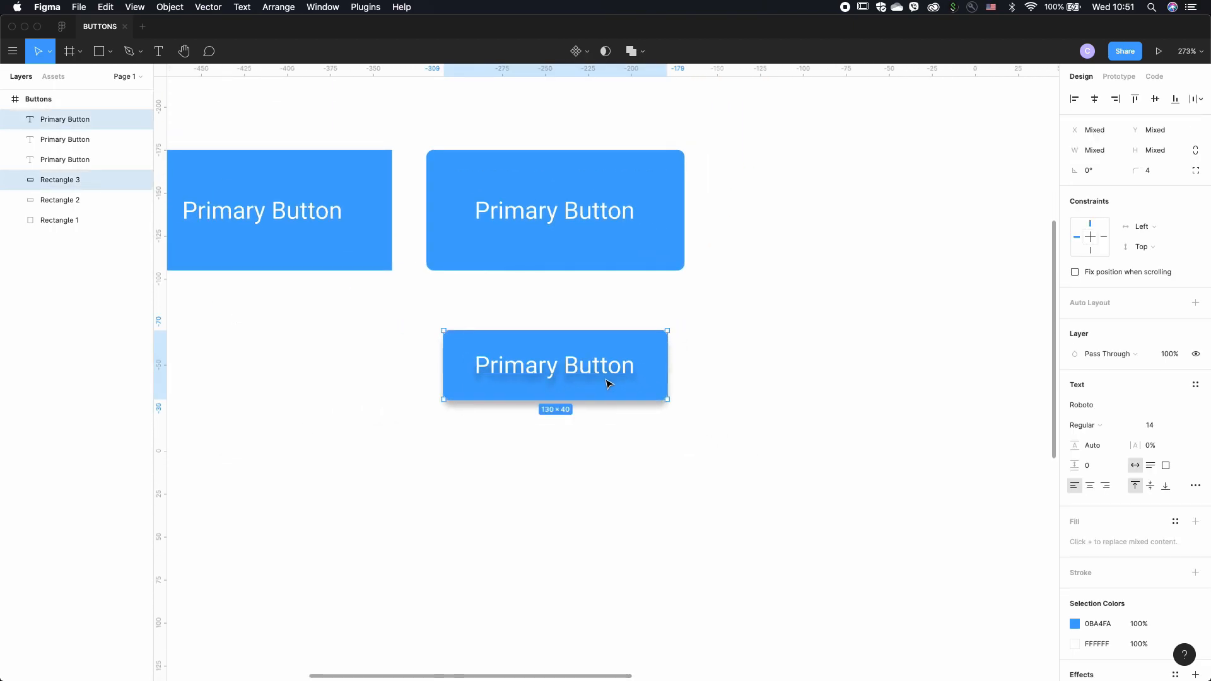
{"action": "left_click", "coordinate": [676, 455]}
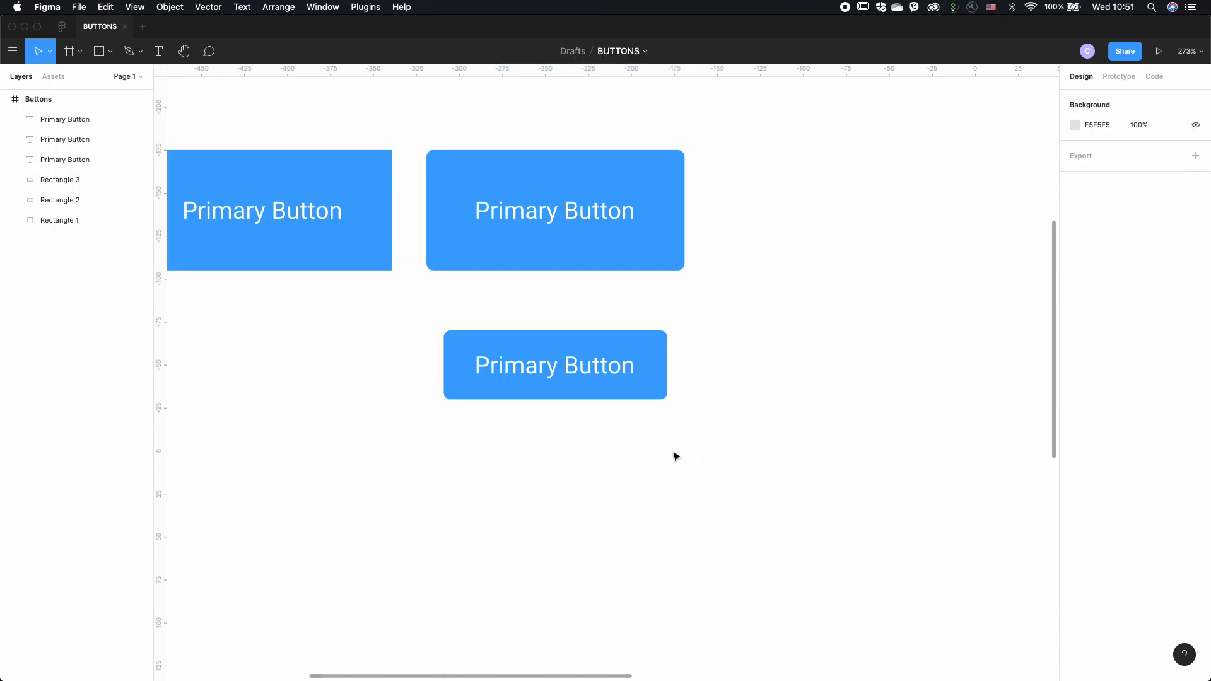
- Add a Drop Shadow effect to the lower button's rectangle only, leaving out the label
{"action": "left_click", "coordinate": [666, 395]}
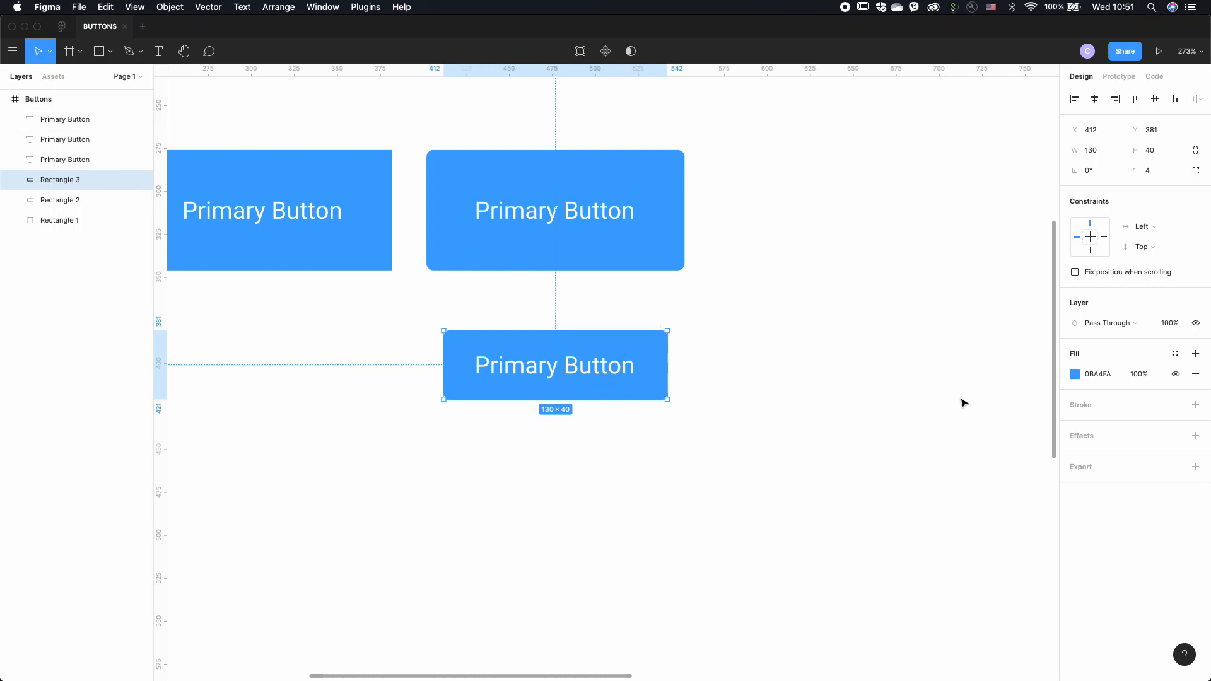
{"action": "left_click", "coordinate": [1122, 440]}
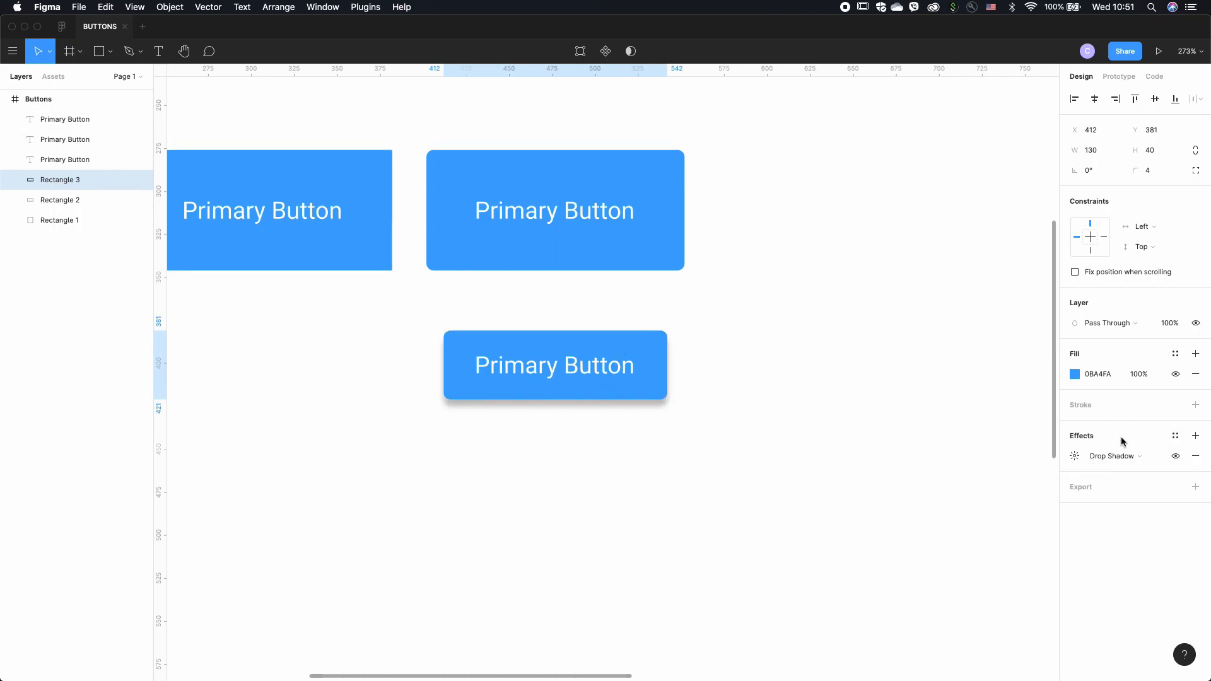
{"action": "left_click", "coordinate": [632, 452]}
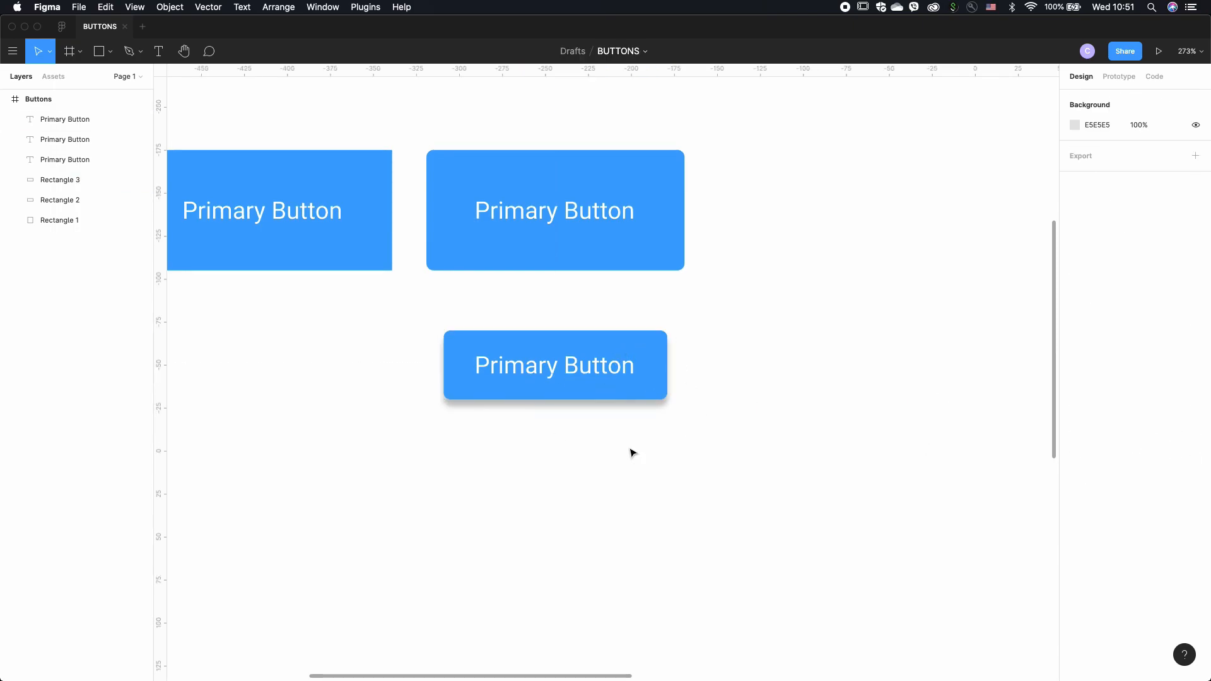
- Set the lower rectangle's drop shadow to a Y offset of 0 and colour 0BA4FA at 35% opacity
{"action": "left_click", "coordinate": [655, 396]}
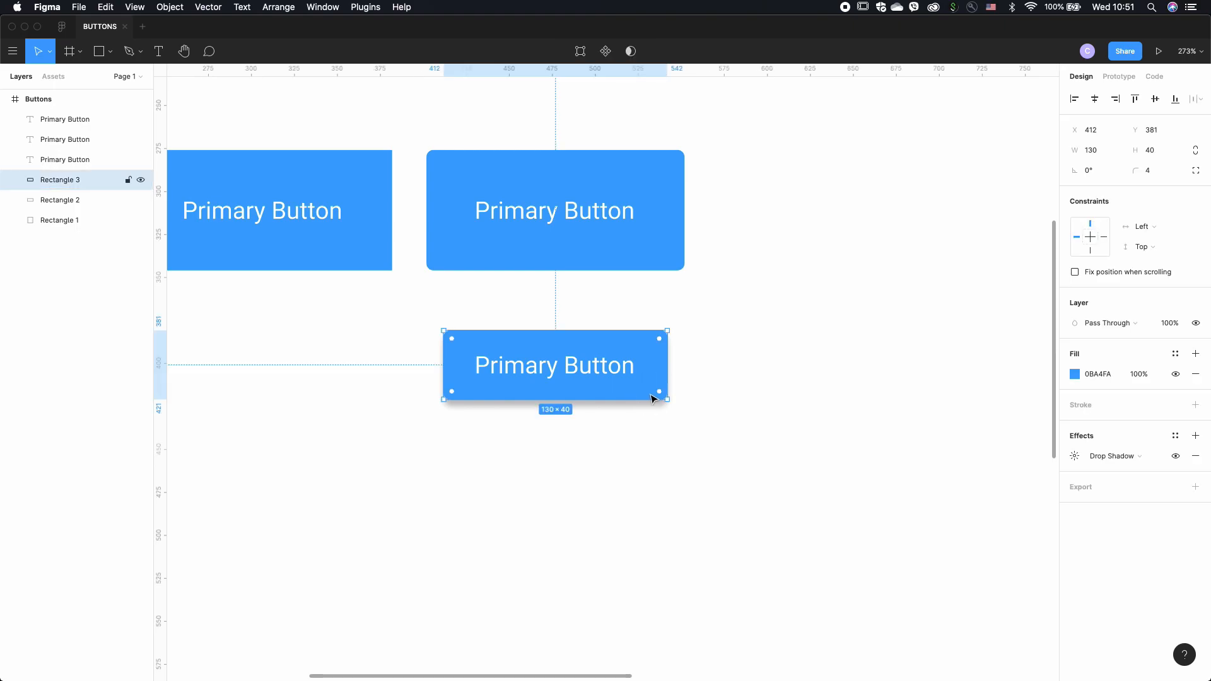
{"action": "left_click", "coordinate": [1074, 456]}
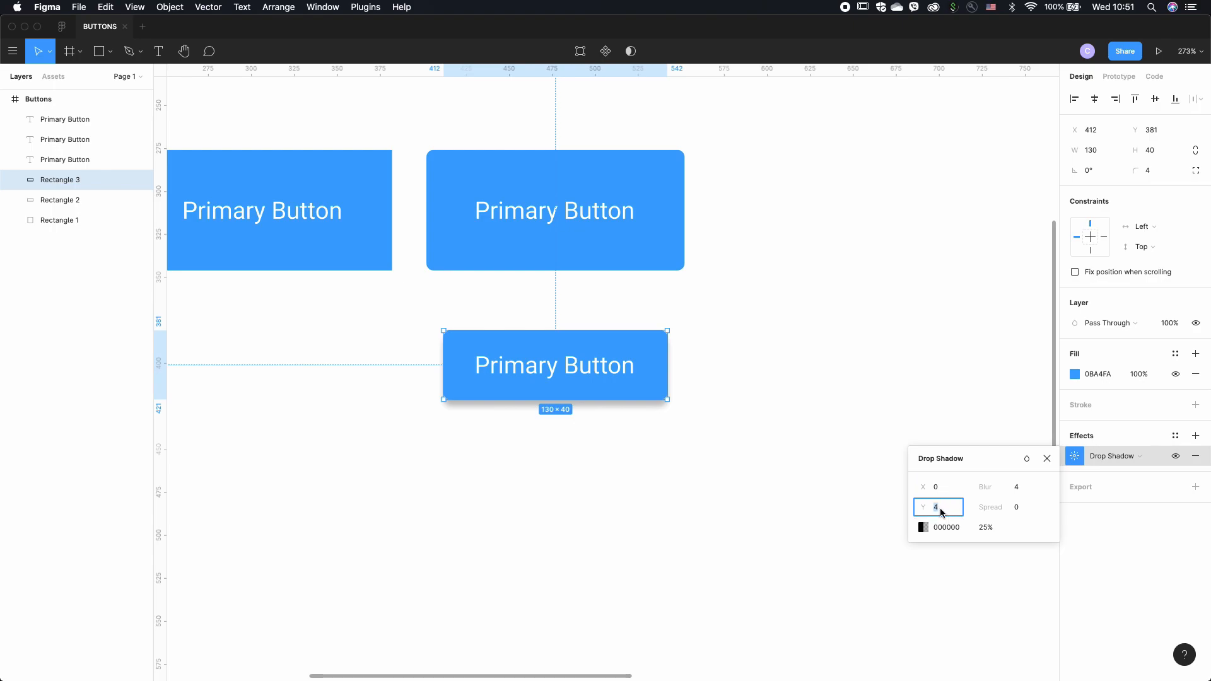
{"action": "key", "text": "Return"}
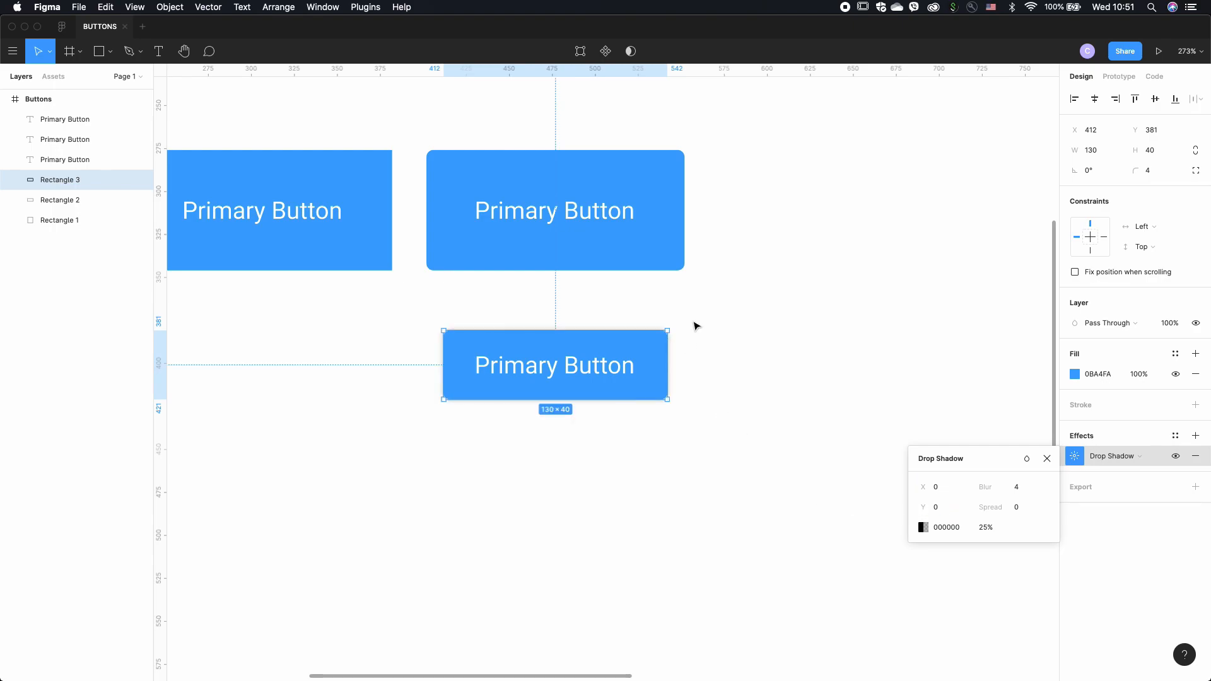
{"action": "left_click", "coordinate": [1021, 490]}
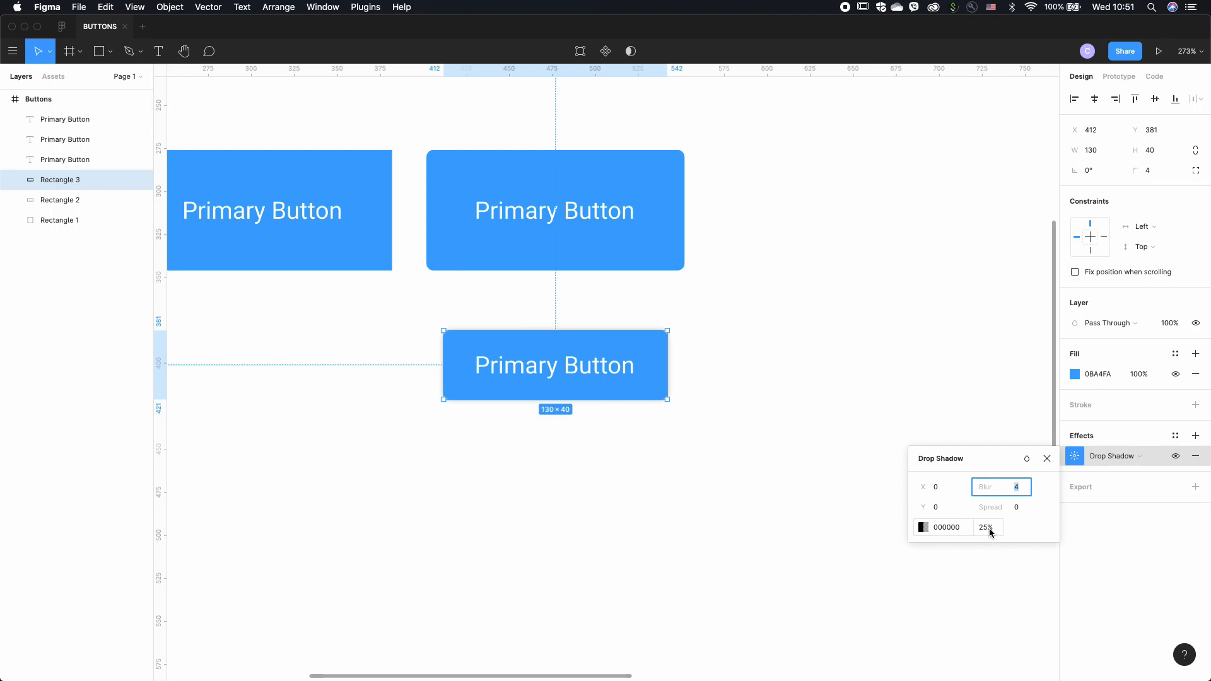
{"action": "left_click", "coordinate": [922, 527]}
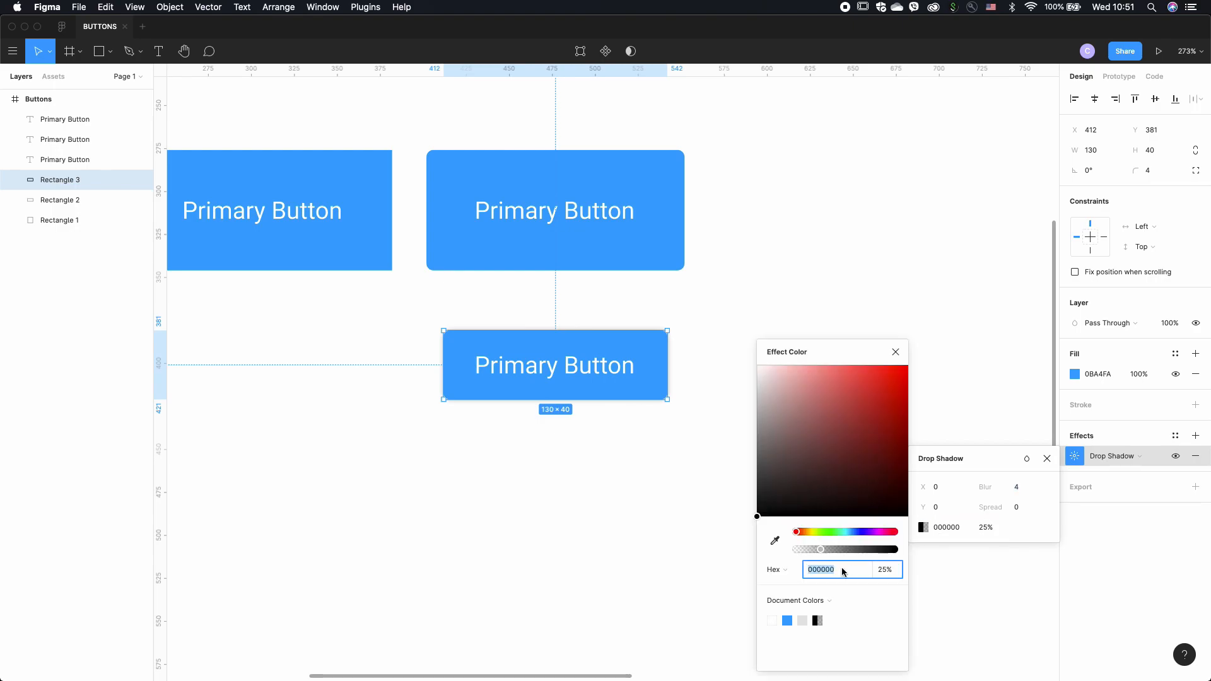
{"action": "left_click", "coordinate": [788, 620]}
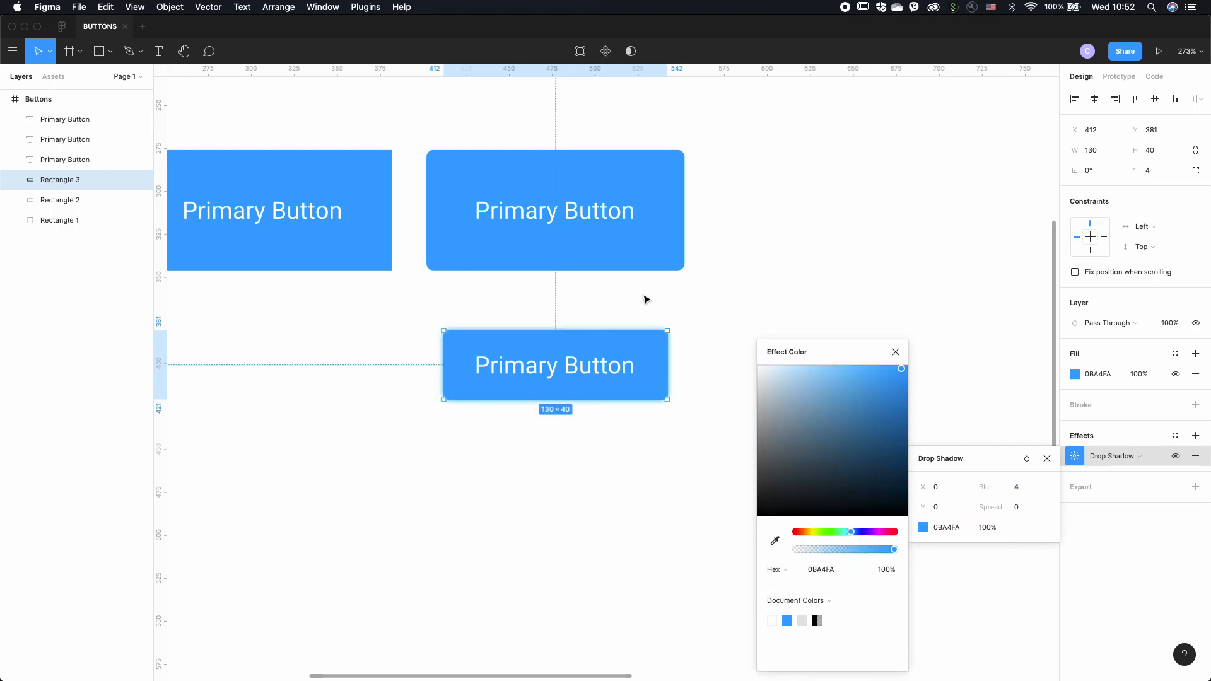
{"action": "left_click", "coordinate": [892, 551]}
{"action": "left_click_drag", "start_coordinate": [892, 553], "coordinate": [830, 551]}
{"action": "left_click", "coordinate": [963, 543]}
{"action": "left_click", "coordinate": [710, 448]}
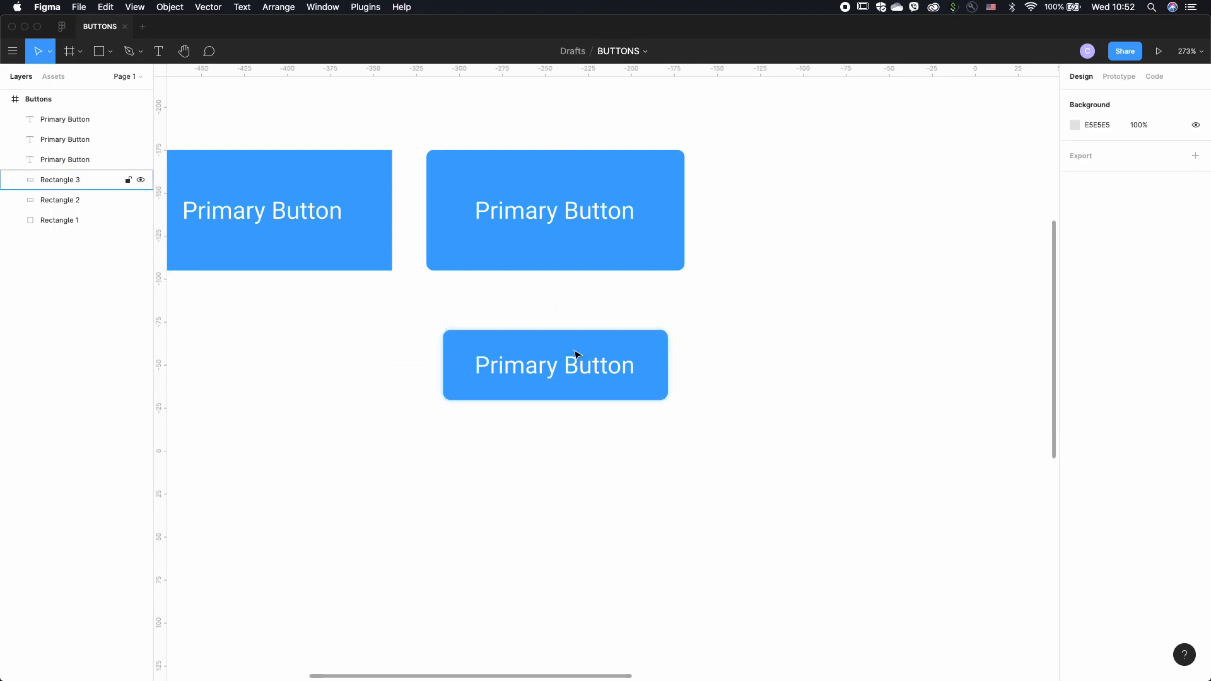
- Try a second Drop Shadow effect on the lower button's rectangle and remove it
{"action": "left_click", "coordinate": [653, 381]}
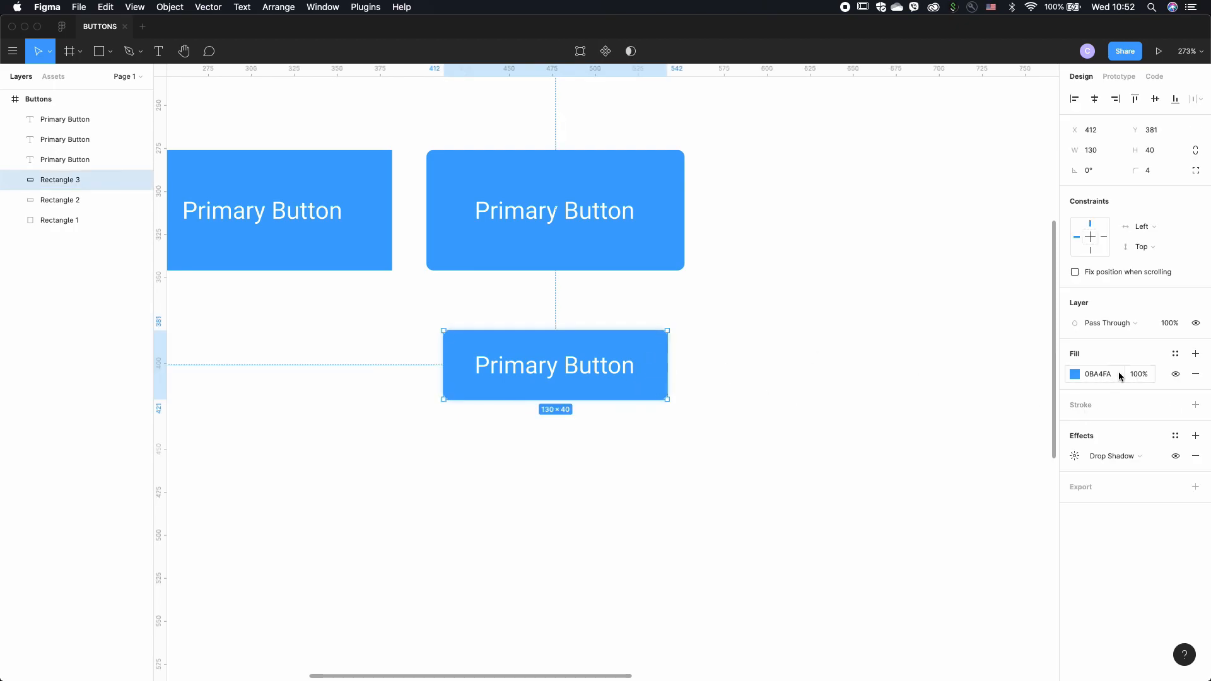
{"action": "left_click", "coordinate": [1196, 435]}
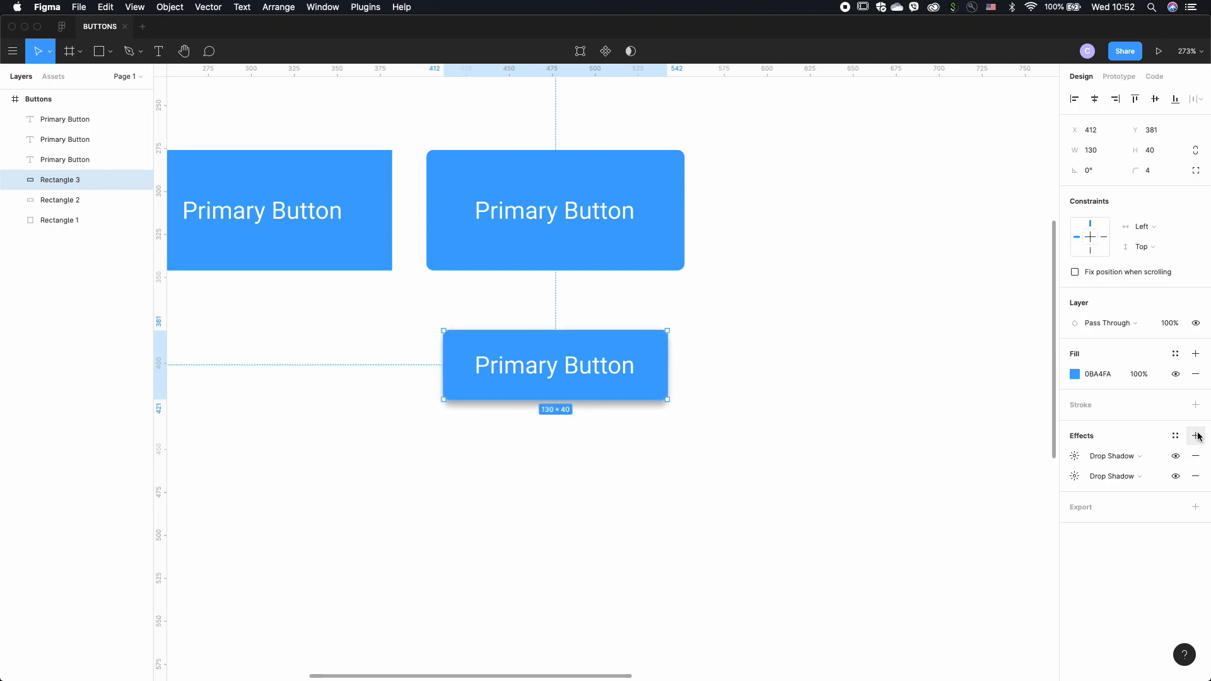
{"action": "left_click", "coordinate": [1195, 456]}
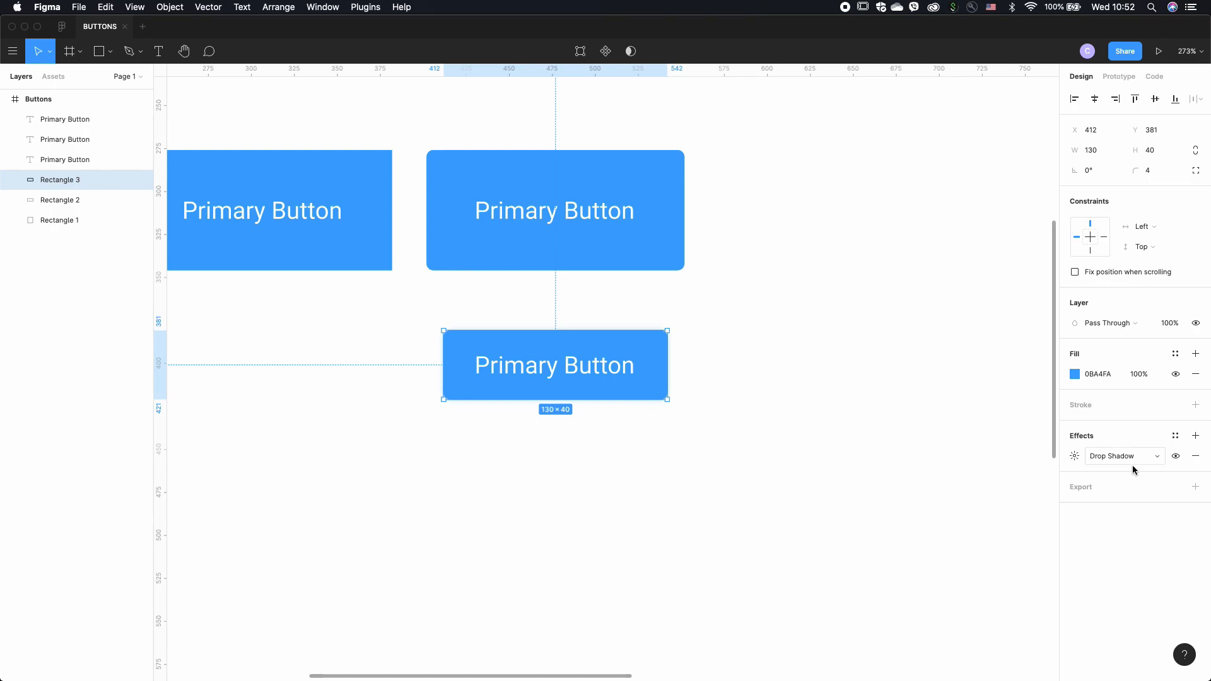
- Set the Y offset of the lower rectangle's drop shadow to 2
{"action": "left_click", "coordinate": [1075, 456]}
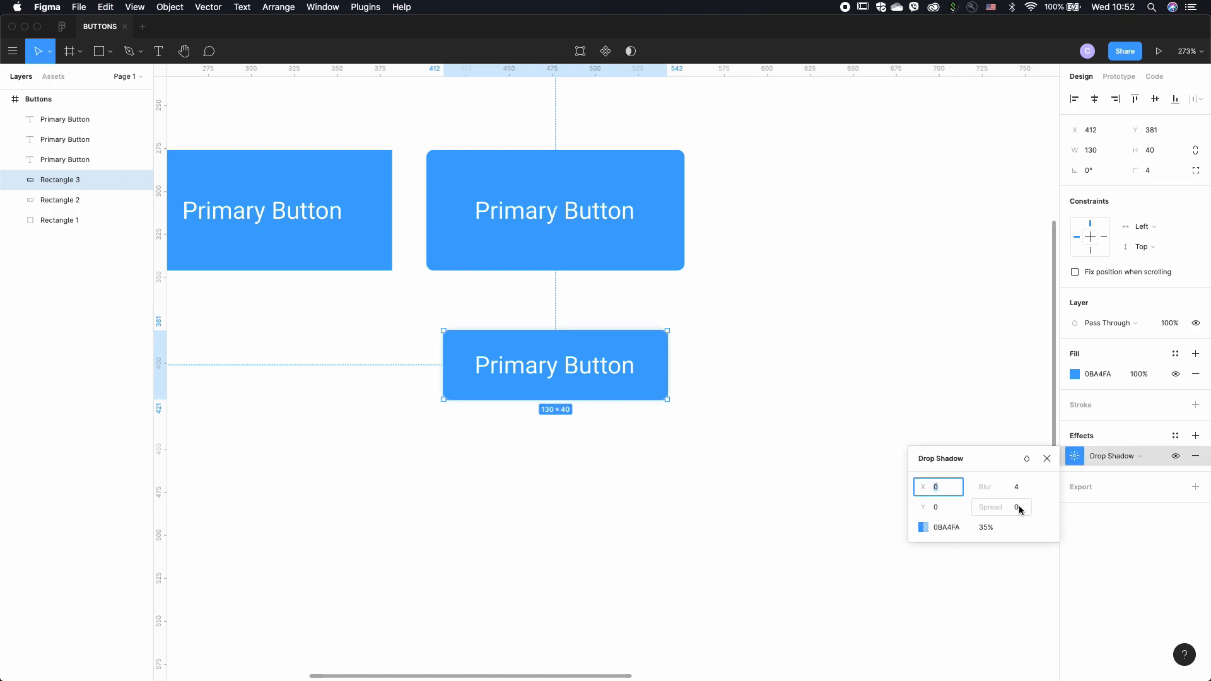
{"action": "left_click", "coordinate": [939, 509]}
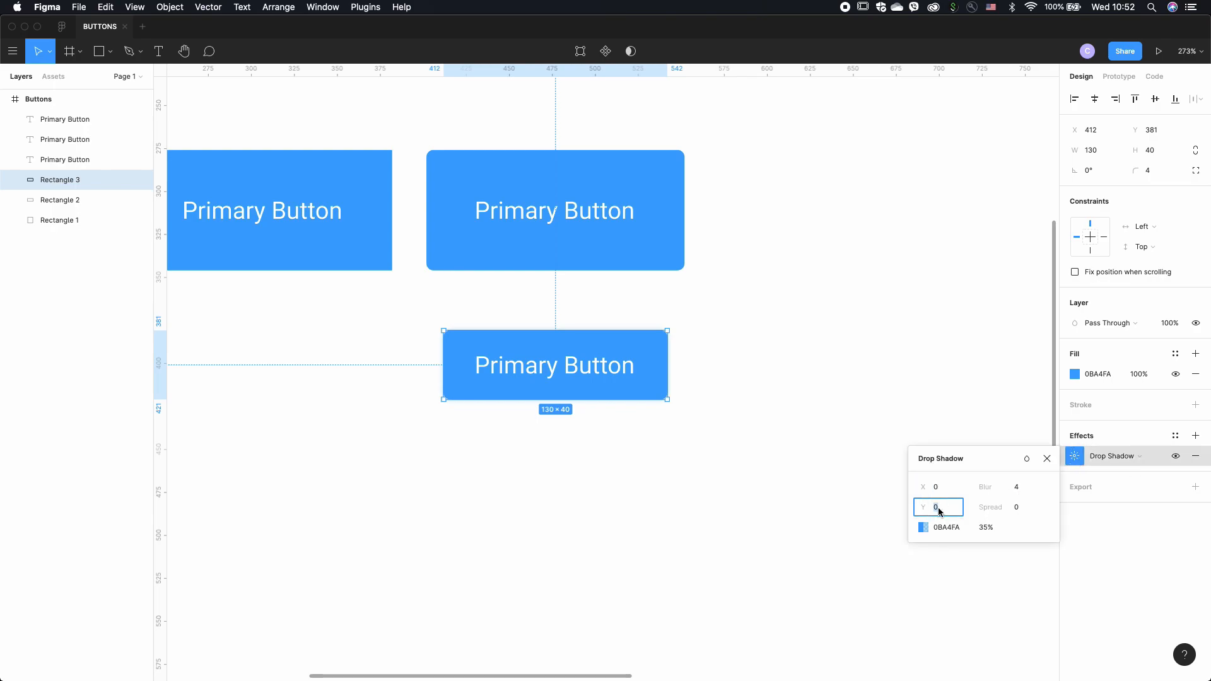
{"action": "type", "text": "2"}
{"action": "key", "text": "Return"}
{"action": "left_click", "coordinate": [721, 418]}
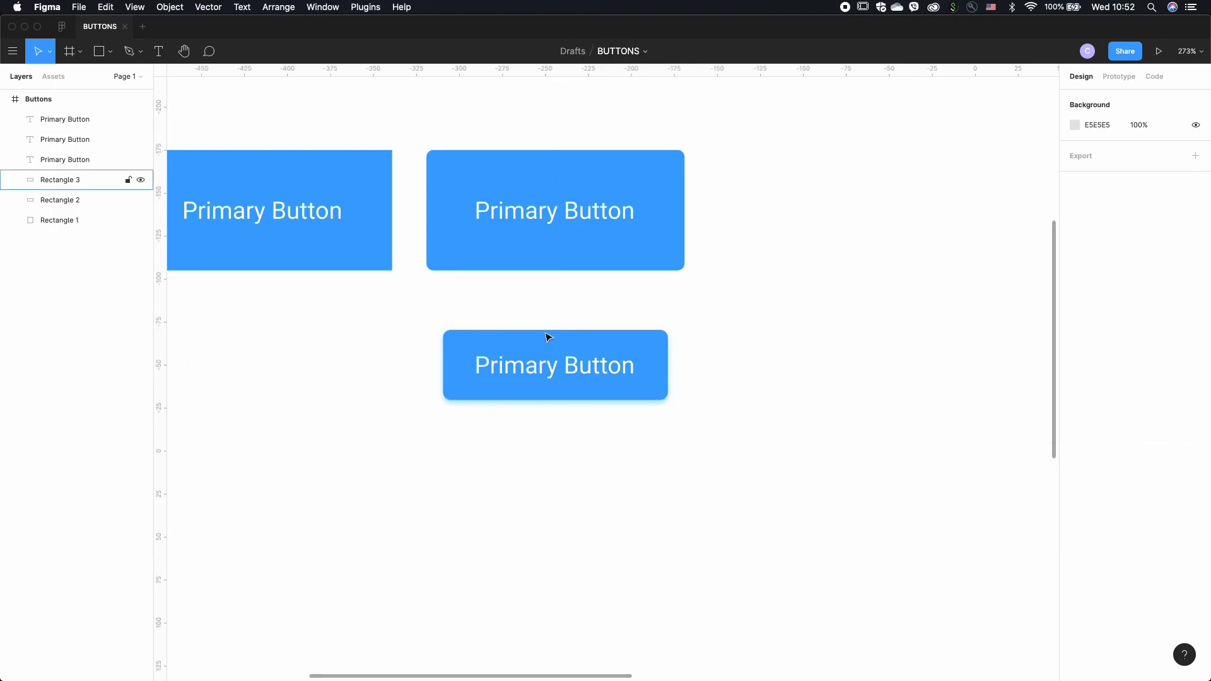
- Darken the colour of the lower rectangle's drop shadow to 0A4668
{"action": "left_click", "coordinate": [663, 395]}
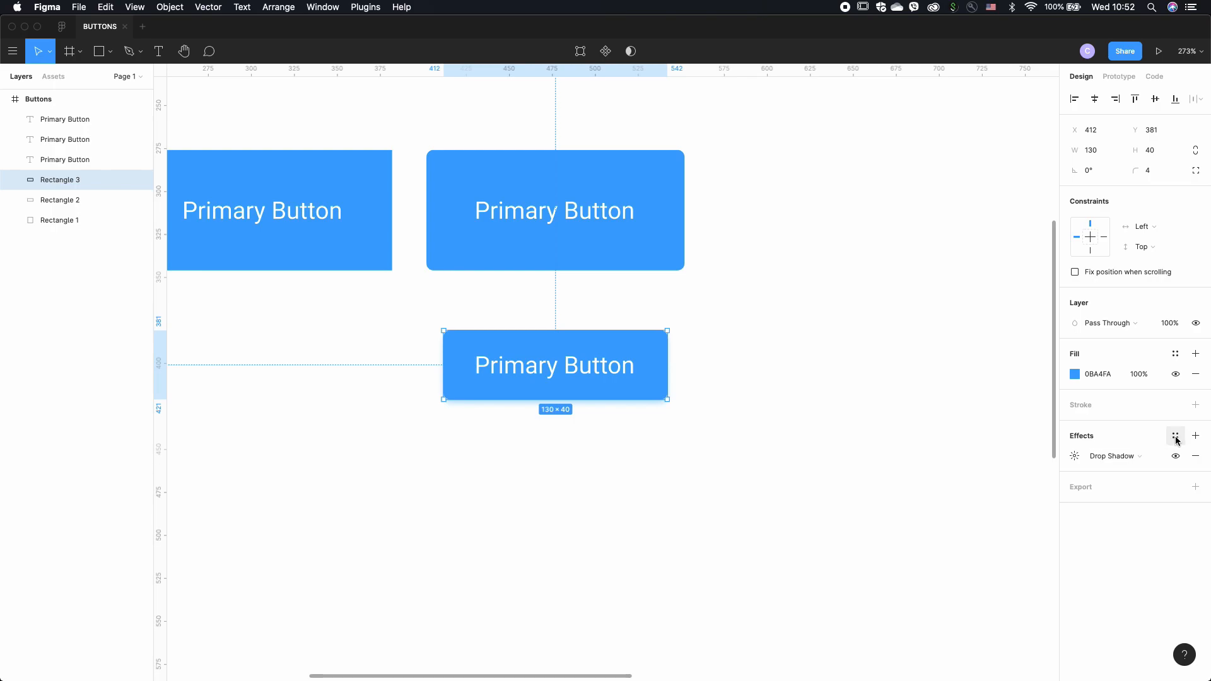
{"action": "left_click", "coordinate": [1074, 456]}
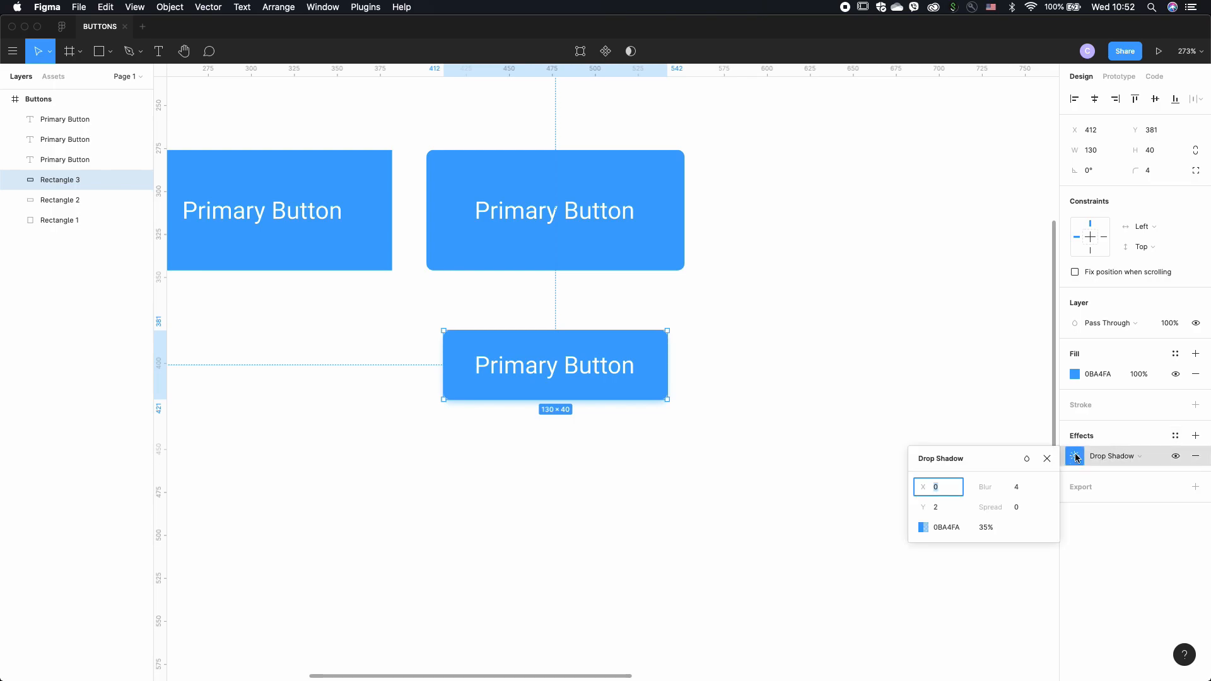
{"action": "left_click", "coordinate": [923, 527]}
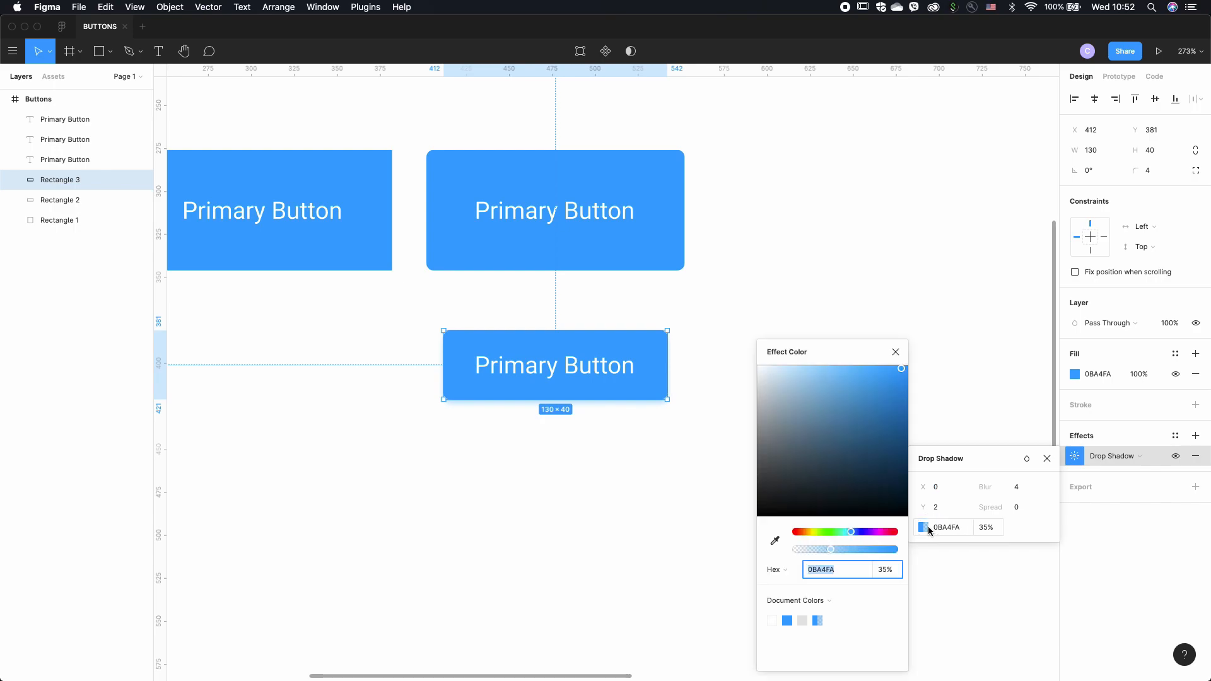
{"action": "left_click", "coordinate": [895, 453]}
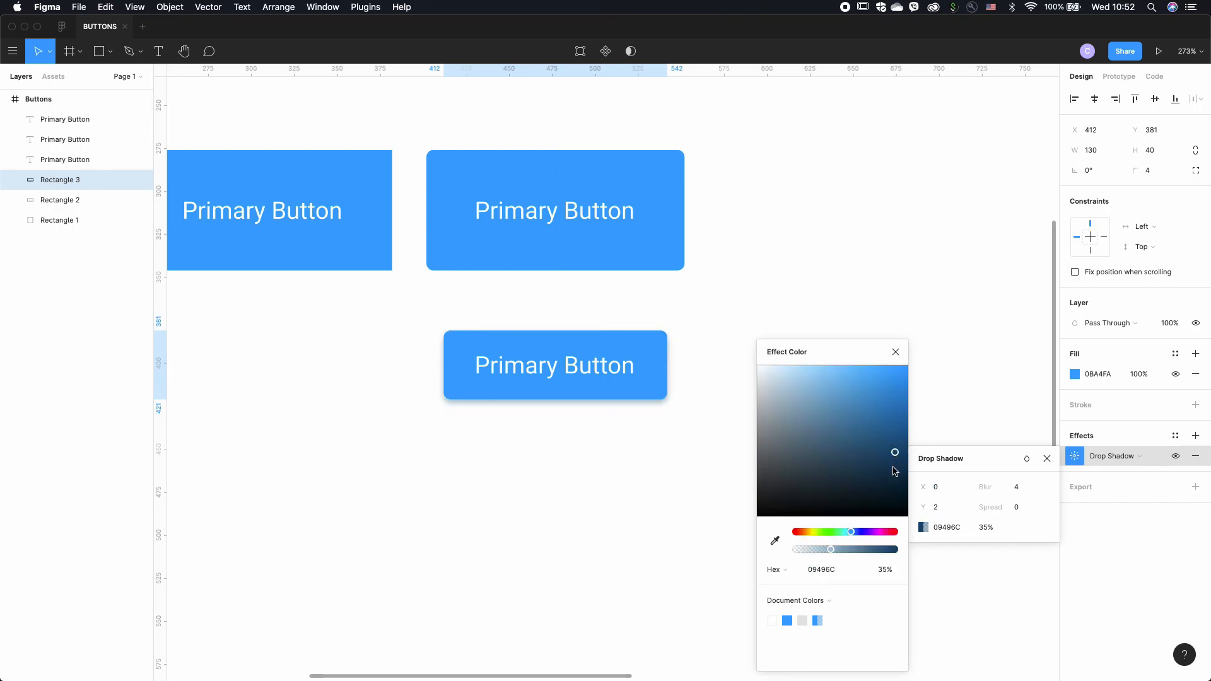
{"action": "mouse_move", "coordinate": [893, 459]}
{"action": "left_mouse_down"}
{"action": "mouse_move", "coordinate": [896, 469]}
{"action": "mouse_move", "coordinate": [893, 455]}
{"action": "left_mouse_up"}
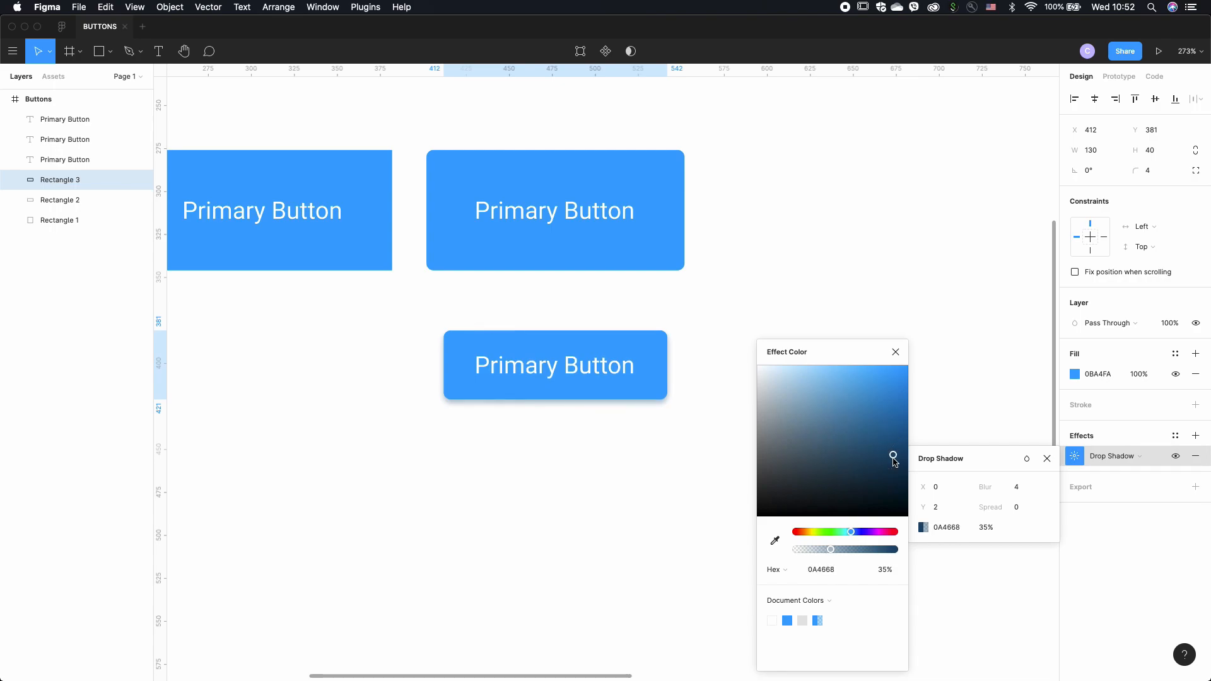
{"action": "left_click", "coordinate": [896, 355]}
{"action": "left_click", "coordinate": [884, 369]}
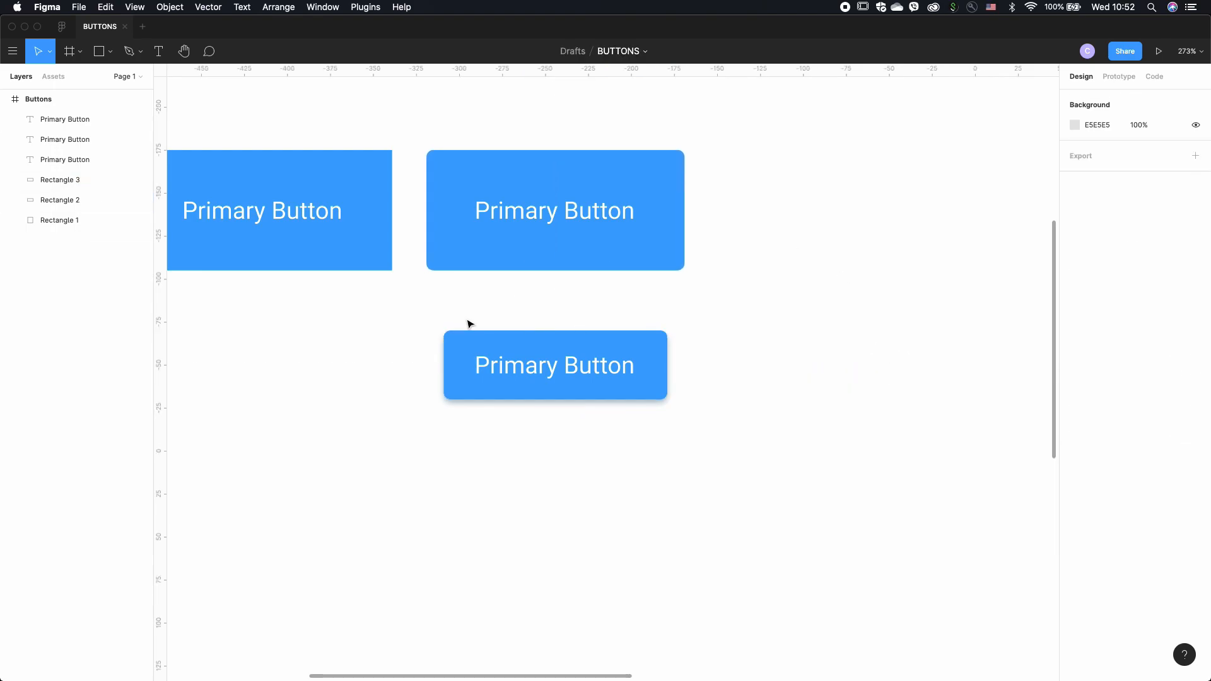
- Duplicate the lower button's rectangle and label together, placing the copy about 19 px directly below the original
{"action": "scroll", "coordinate": [658, 468], "scroll_direction": "down", "scroll_amount": 5, "text": "ctrl"}
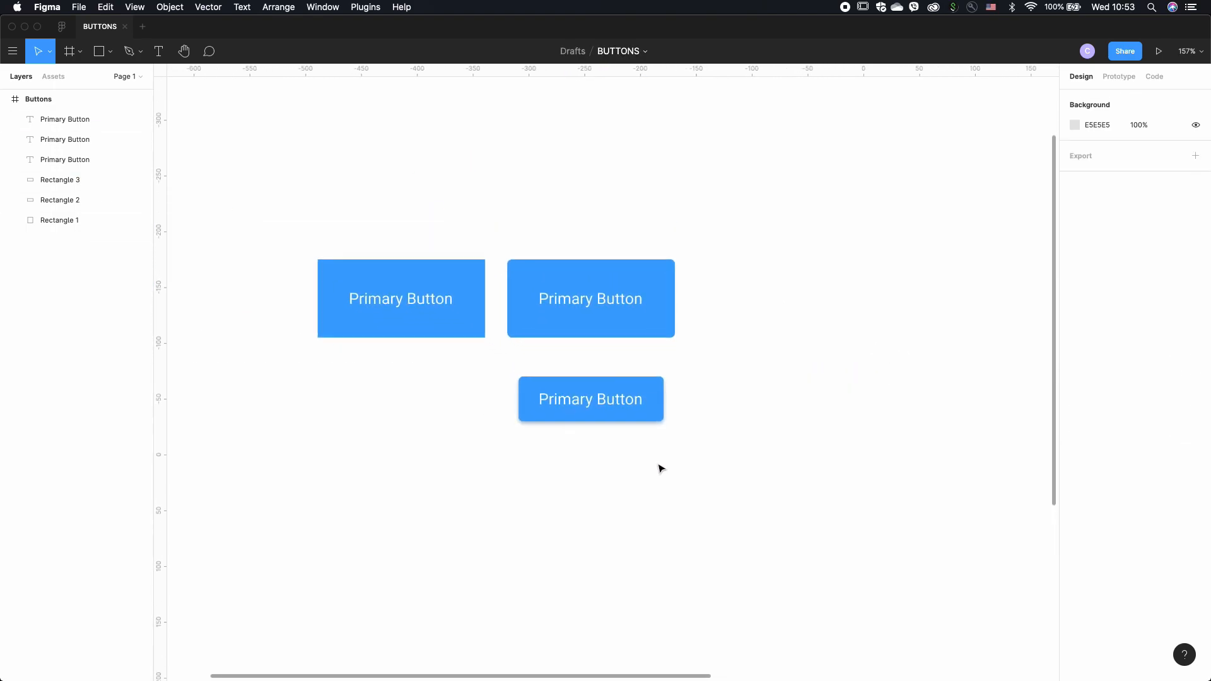
{"action": "scroll", "coordinate": [600, 435], "scroll_direction": "up", "scroll_amount": 2, "text": "ctrl"}
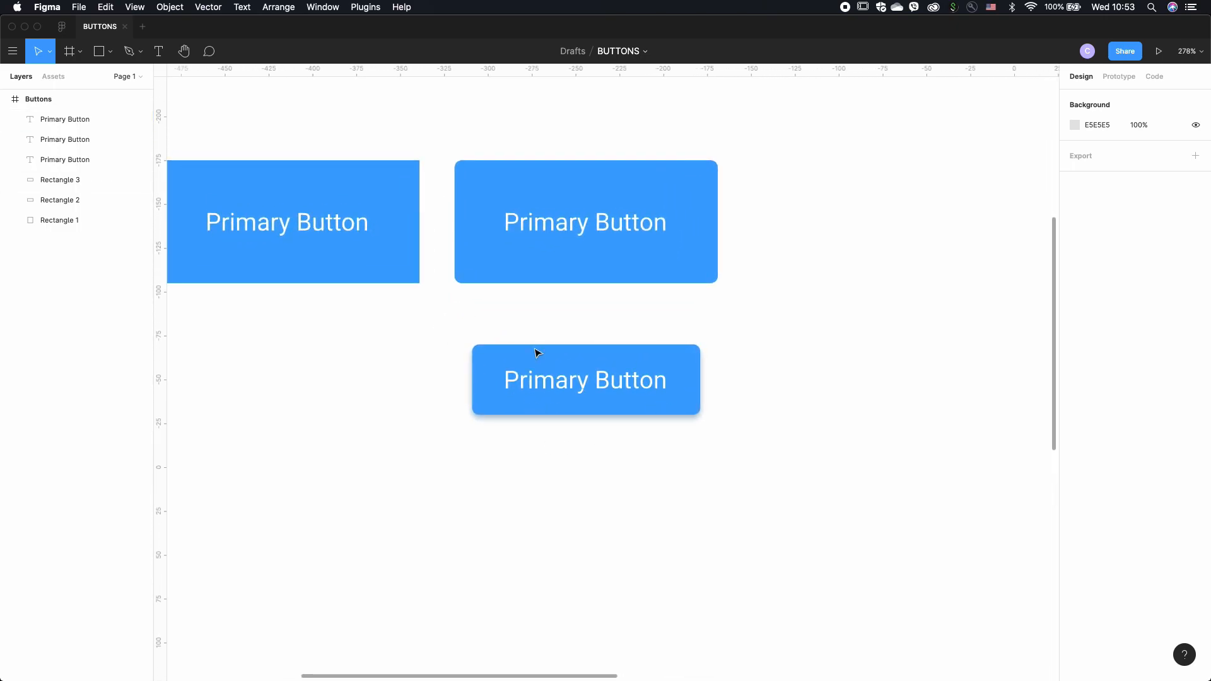
{"action": "left_click", "coordinate": [473, 338]}
{"action": "left_click_drag", "start_coordinate": [473, 339], "coordinate": [770, 489]}
{"action": "left_click_drag", "start_coordinate": [630, 380], "coordinate": [634, 493], "text": "alt"}
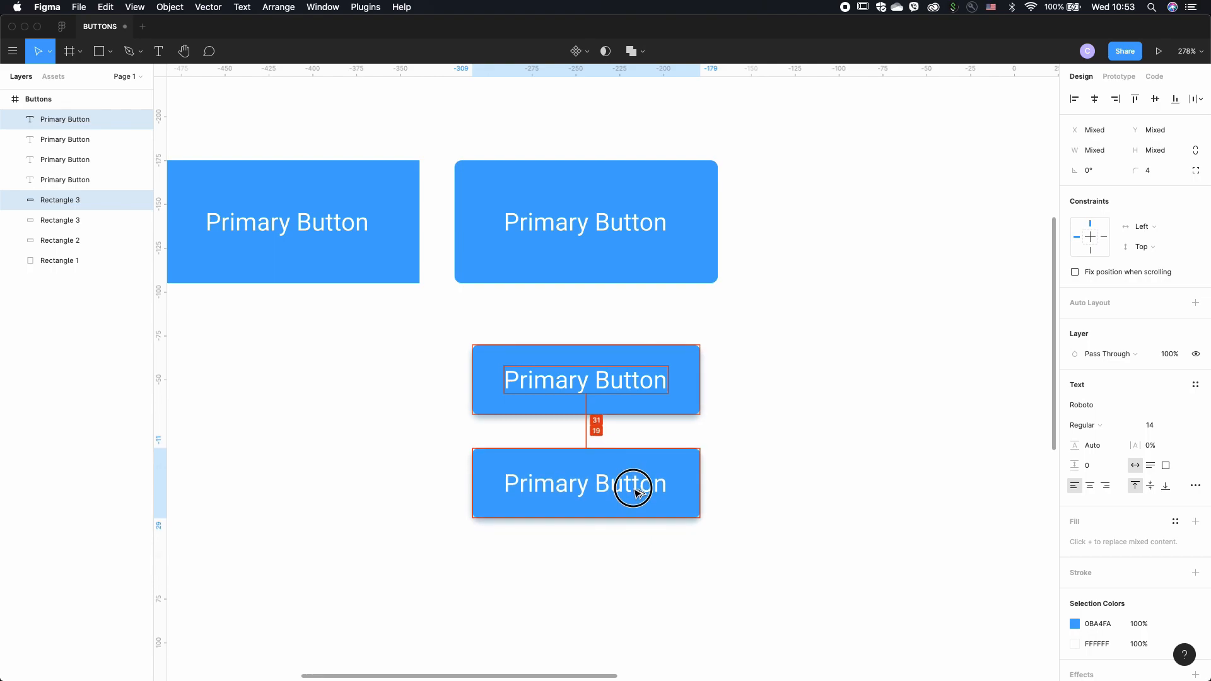
{"action": "left_click", "coordinate": [743, 487]}
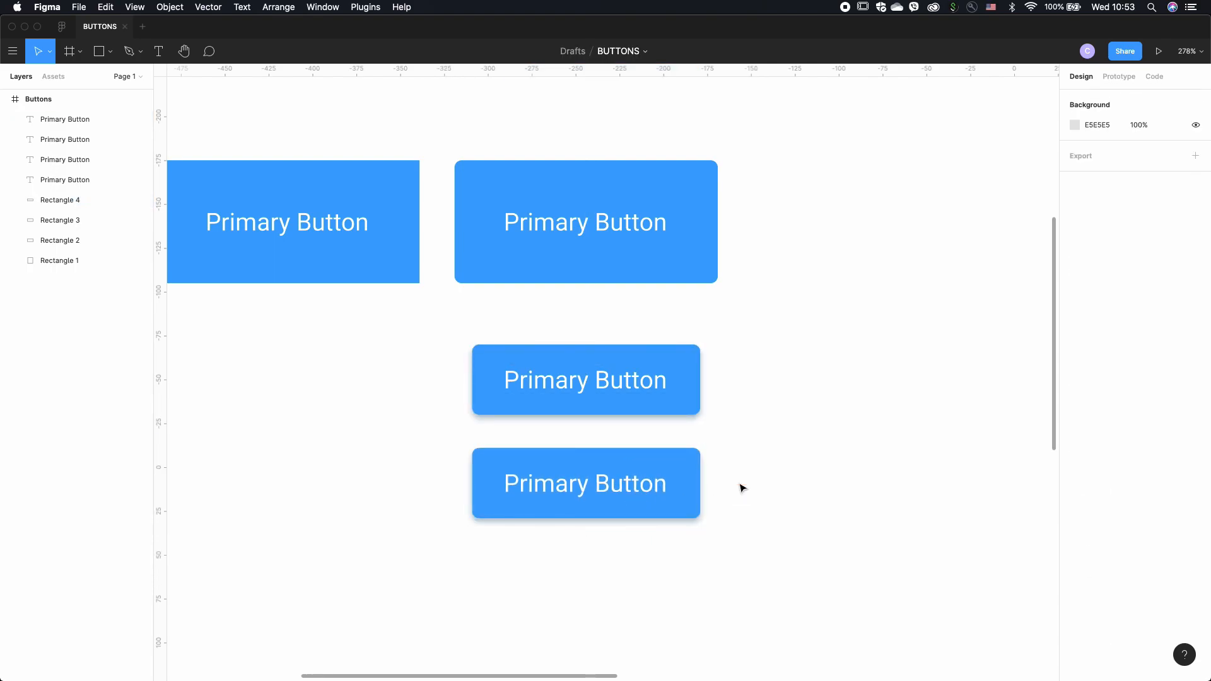
- Try changing the duplicated button's label to "Submit" and undo the text change
{"action": "left_click", "coordinate": [615, 483]}
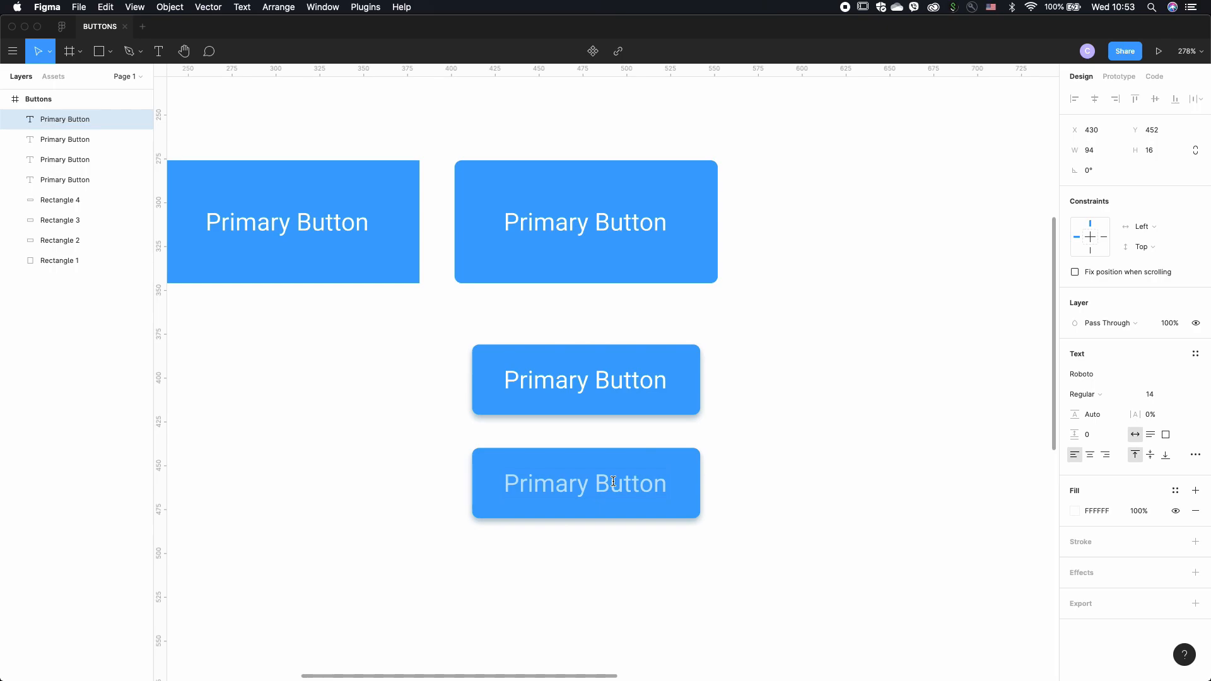
{"action": "type", "text": "Submit"}
{"action": "key", "text": "Escape"}
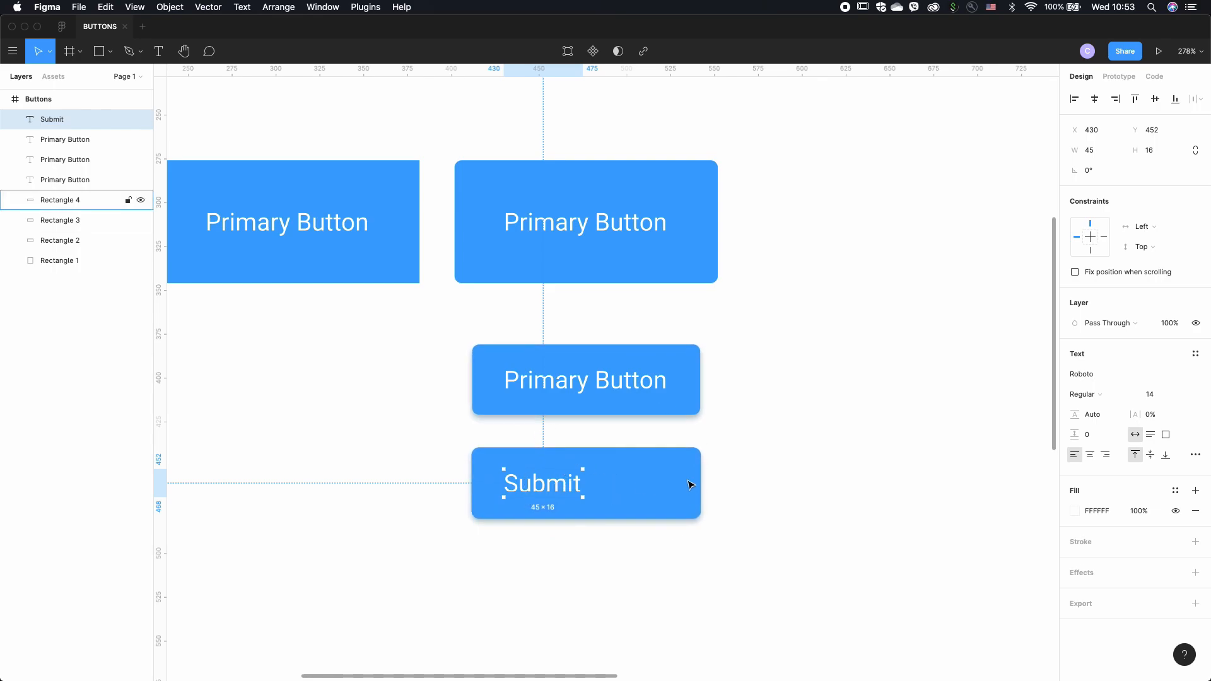
{"action": "left_click", "coordinate": [591, 439]}
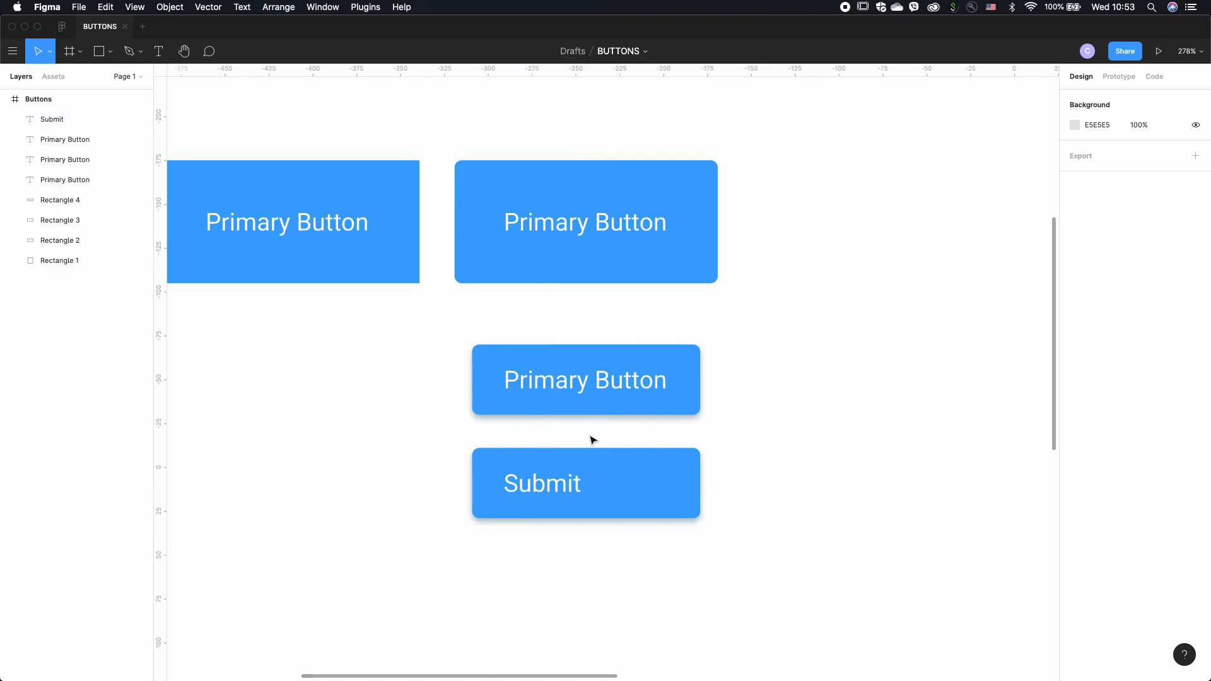
{"action": "key", "text": "super+z"}
{"action": "key", "text": "super+z"}
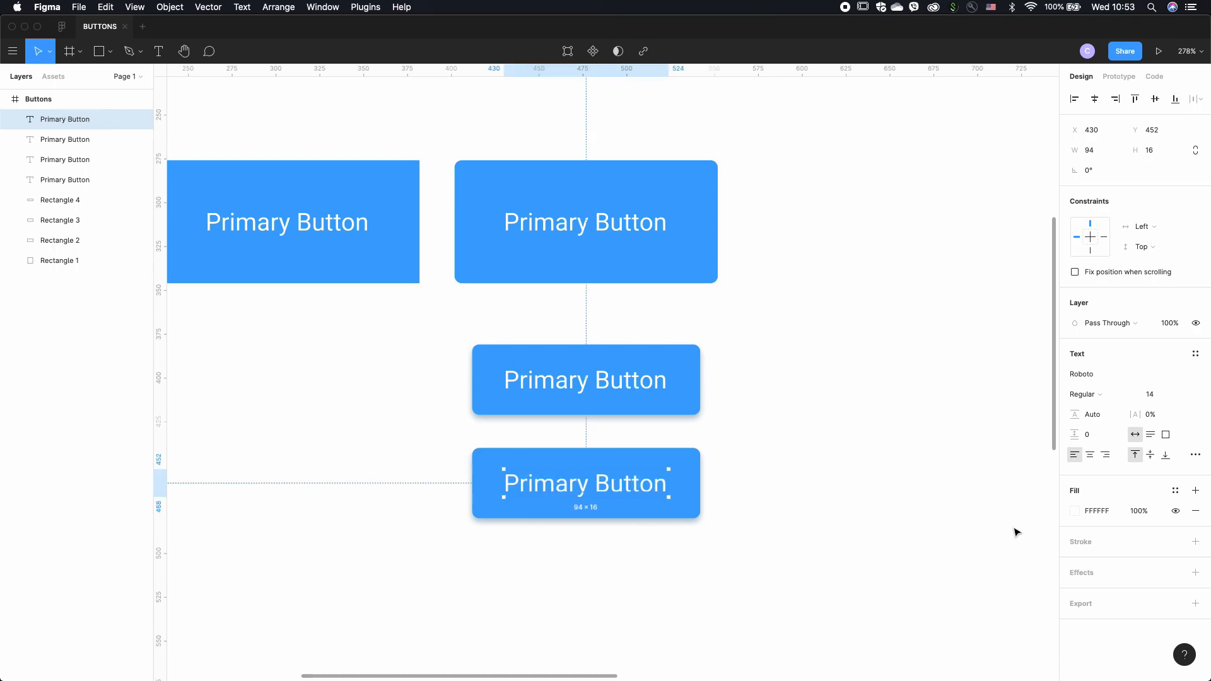
- Centre-align the text of the duplicated button's label
{"action": "left_click", "coordinate": [1092, 456]}
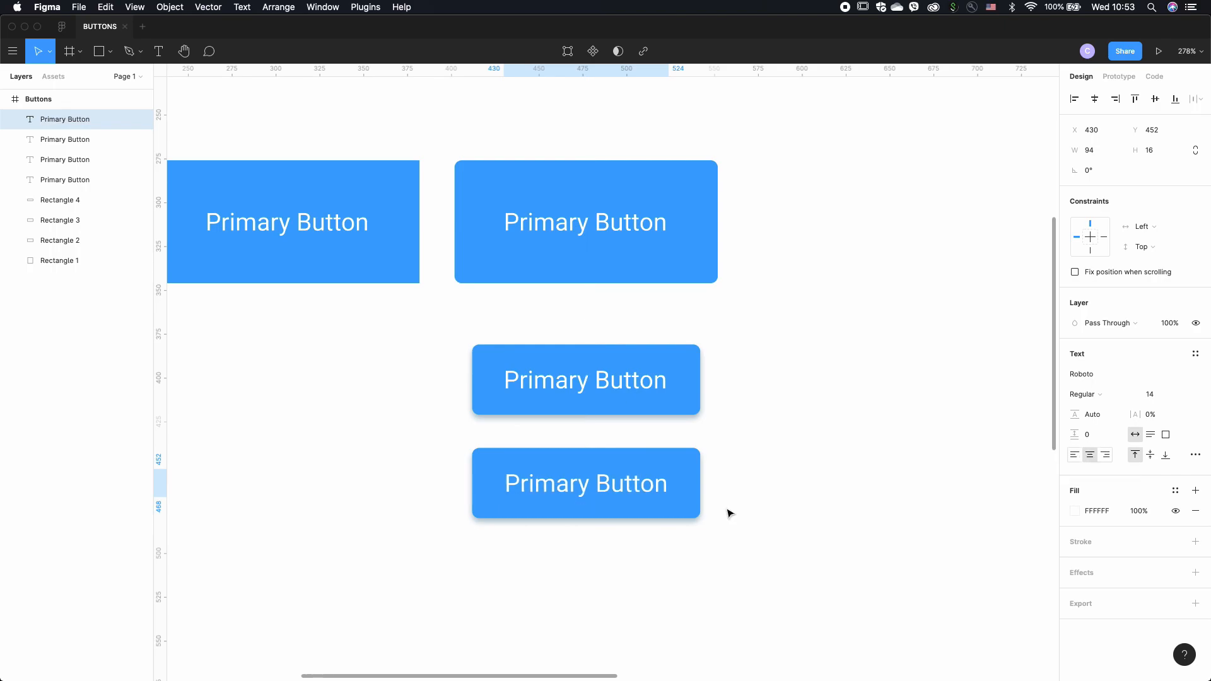
- Change the duplicated button's label to "Submit"
{"action": "double_click", "coordinate": [622, 488]}
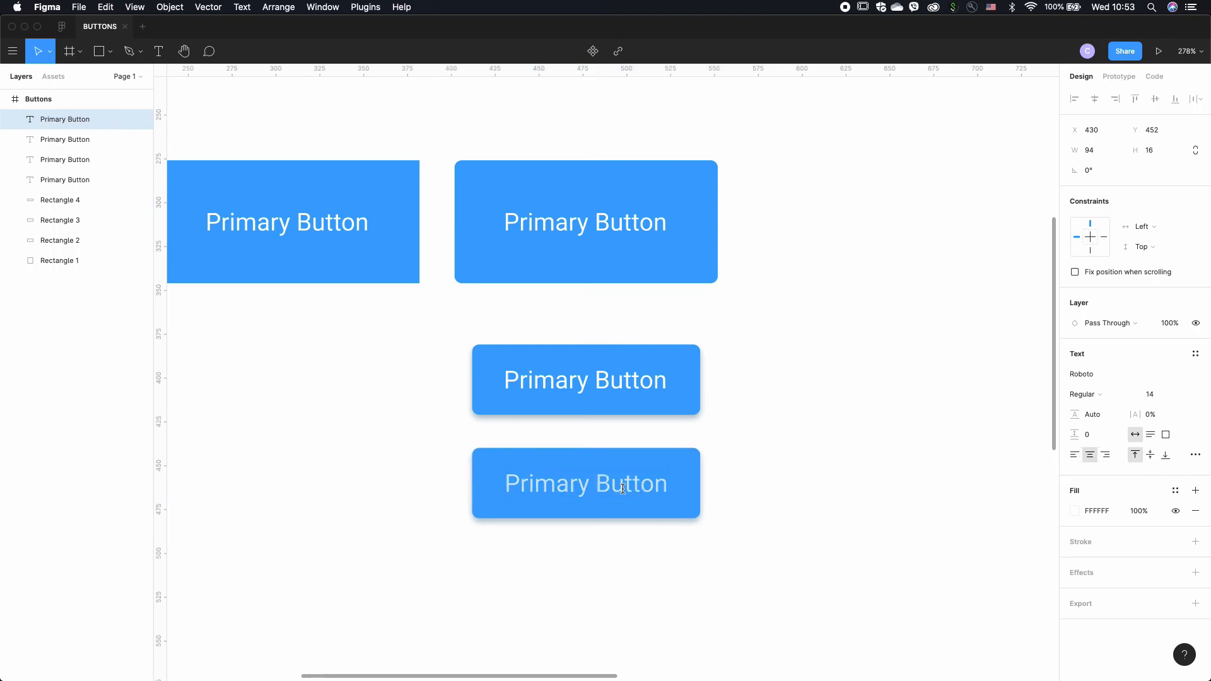
{"action": "type", "text": "Submit"}
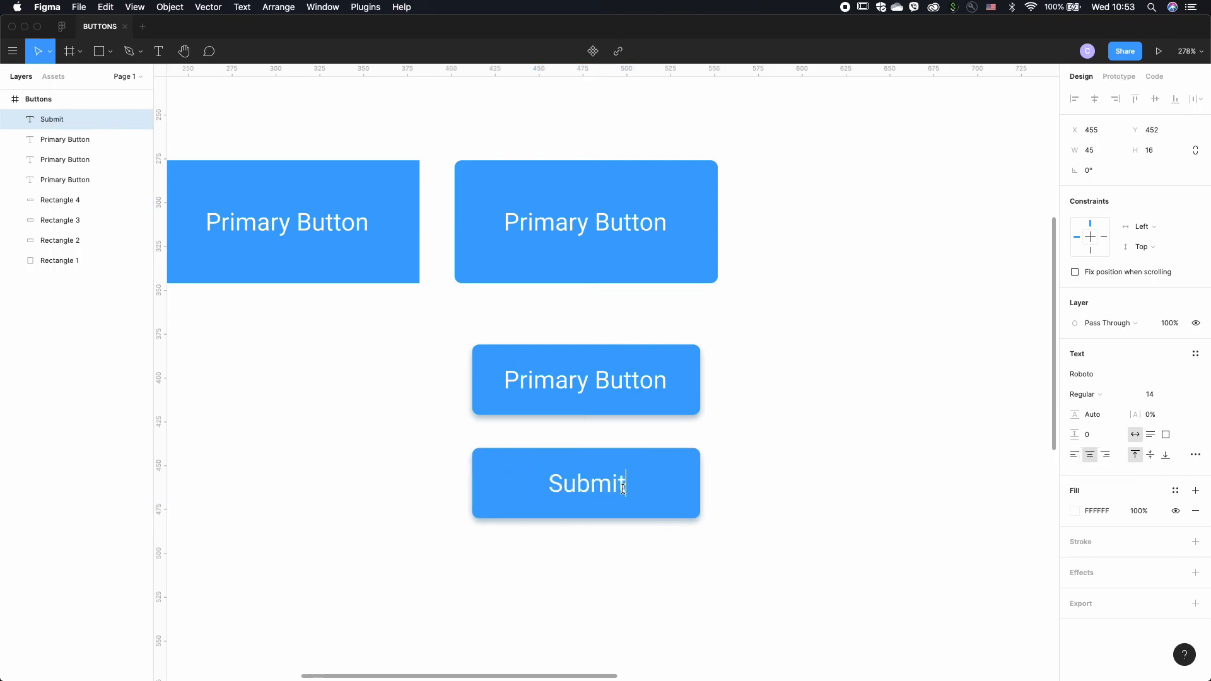
{"action": "key", "text": "Escape"}
{"action": "left_click", "coordinate": [624, 578]}
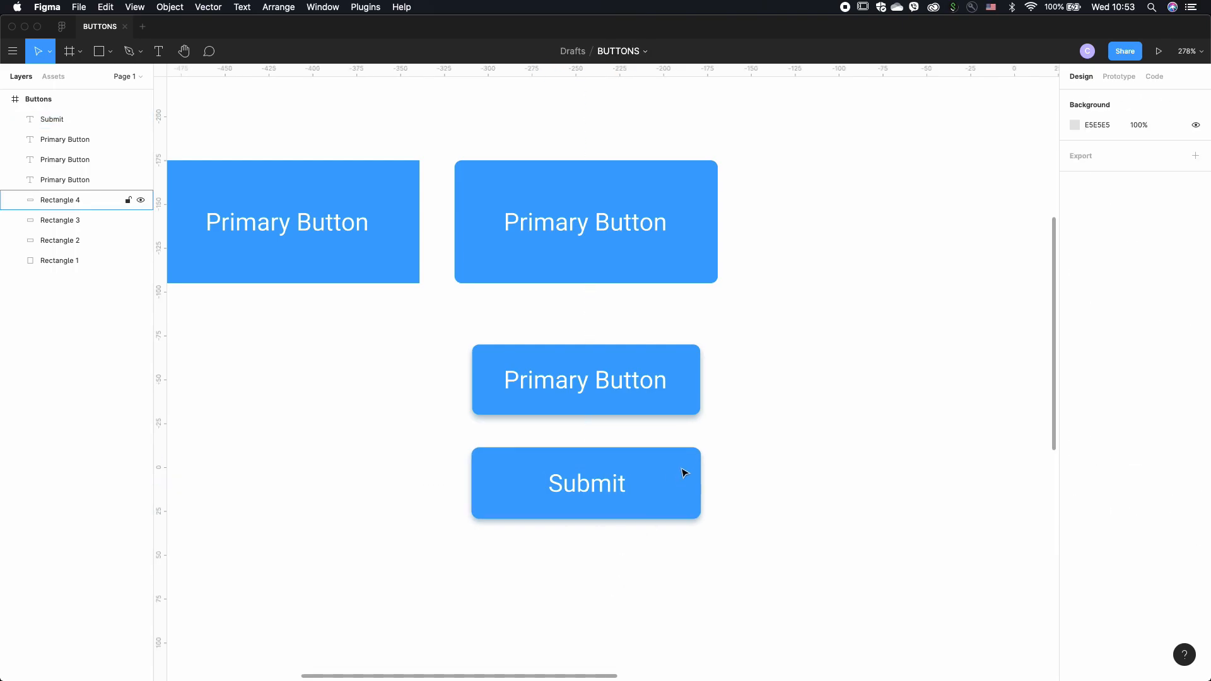
- Try narrowing the Submit button's rectangle to 100 px wide, and undo the resize
{"action": "left_click", "coordinate": [686, 505]}
{"action": "left_click_drag", "start_coordinate": [701, 482], "coordinate": [648, 470]}
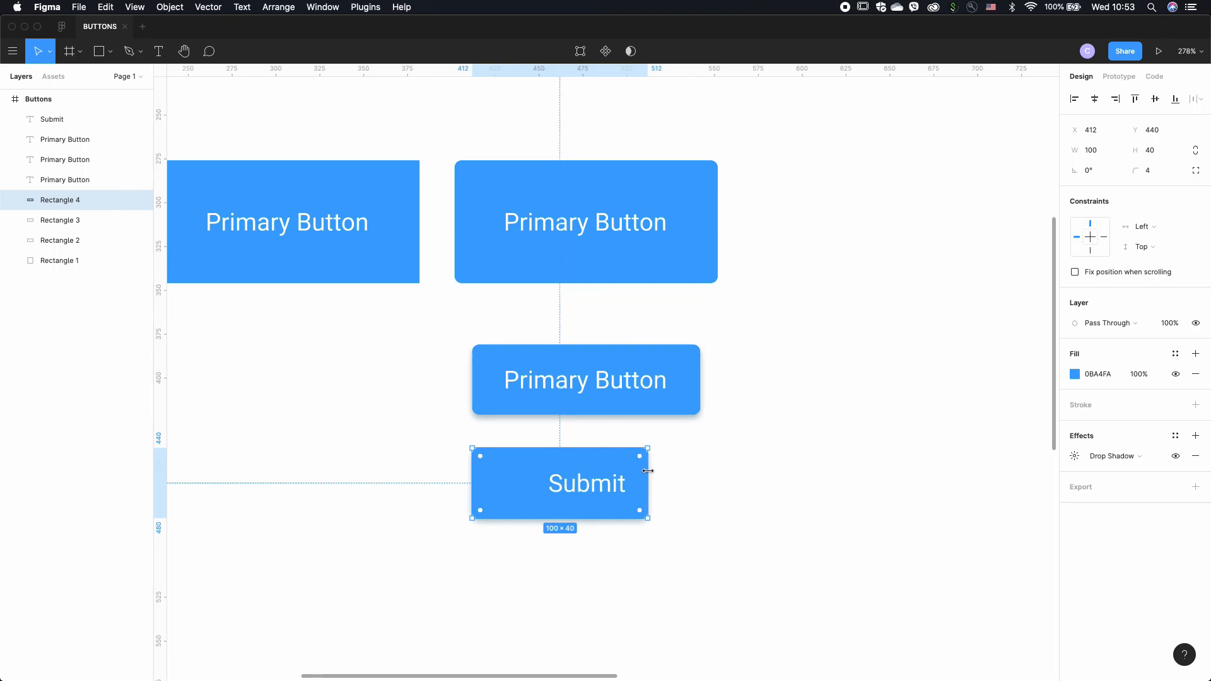
{"action": "key", "text": "super+z"}
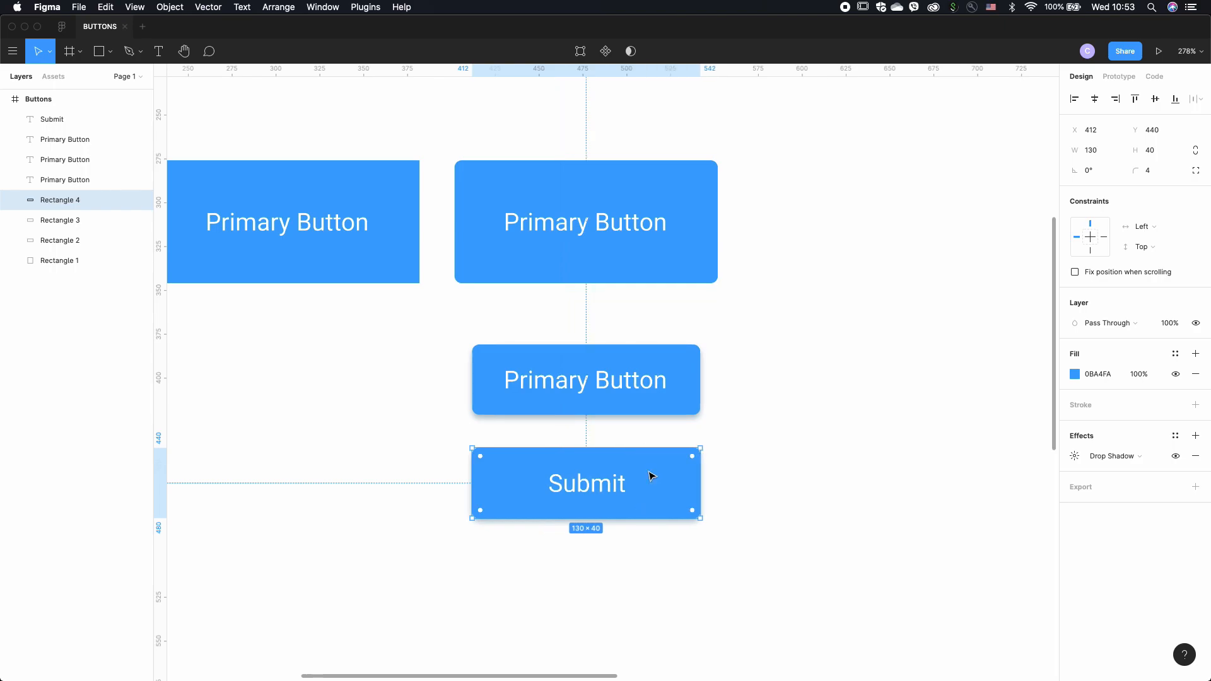
{"action": "left_click", "coordinate": [746, 510]}
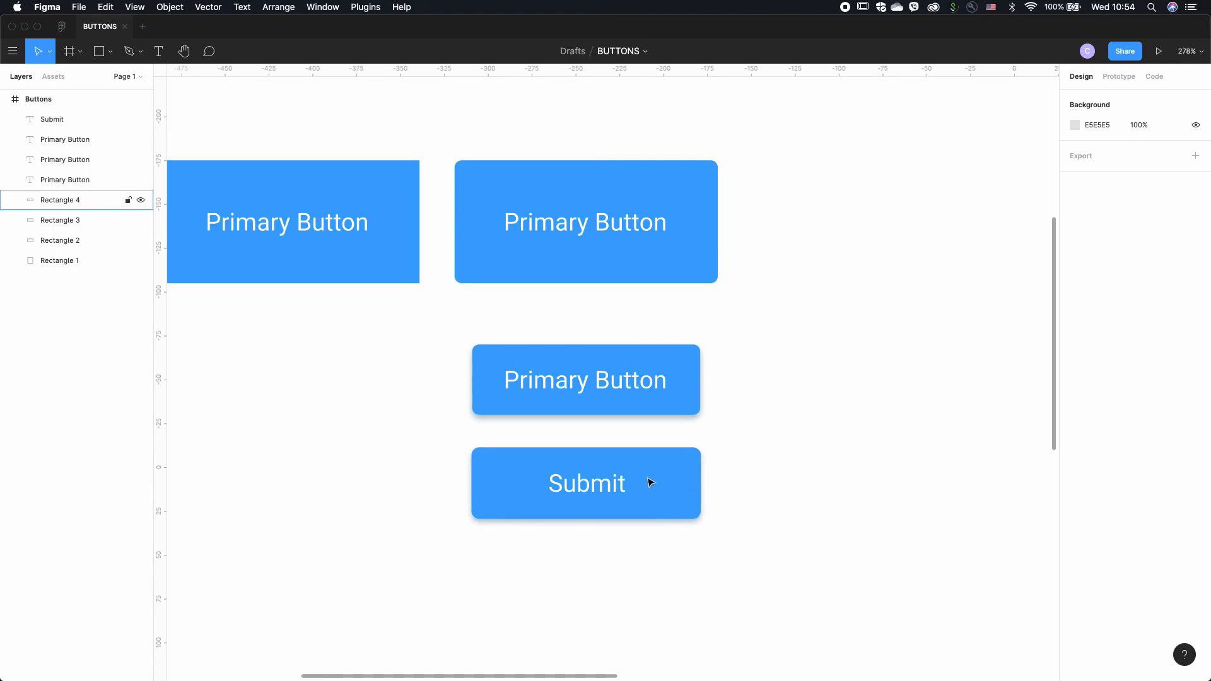
- Undo the text change on the duplicated button's label
{"action": "key", "text": "Tab"}
{"action": "key", "text": "super+z"}
{"action": "key", "text": "super+z"}
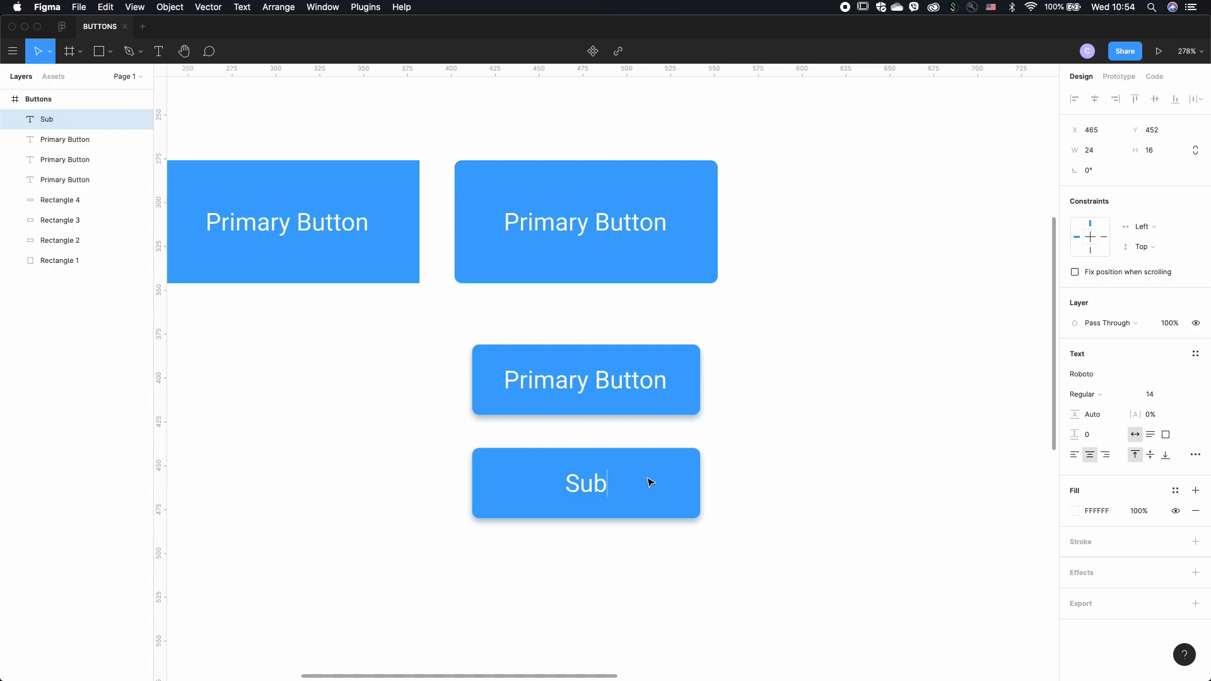
{"action": "left_click", "coordinate": [712, 505]}
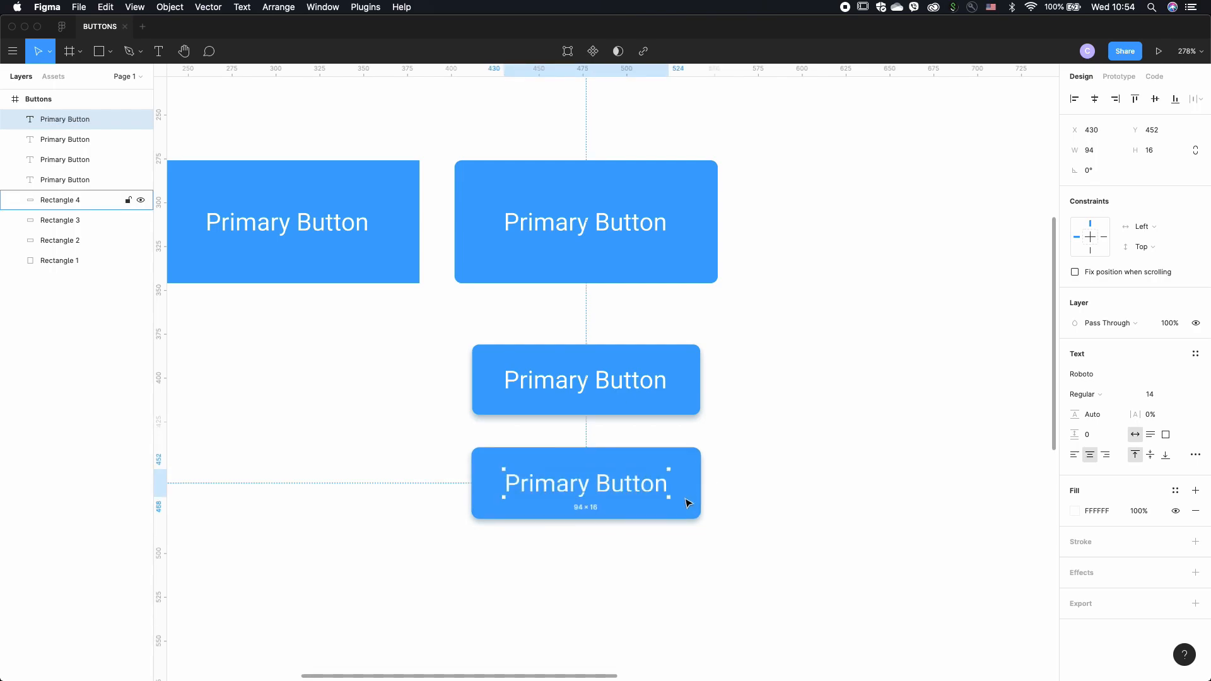
{"action": "left_click", "coordinate": [722, 511]}
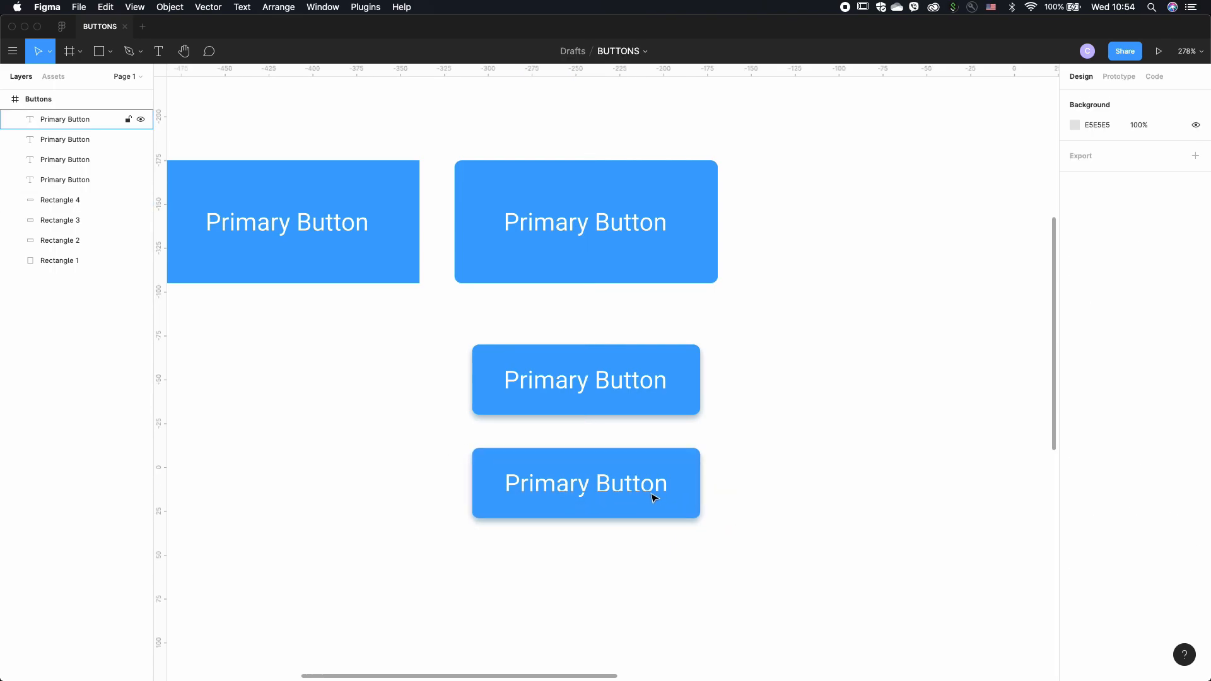
- Select the duplicated button's rectangle and label together and apply auto layout to them
{"action": "left_click", "coordinate": [451, 446]}
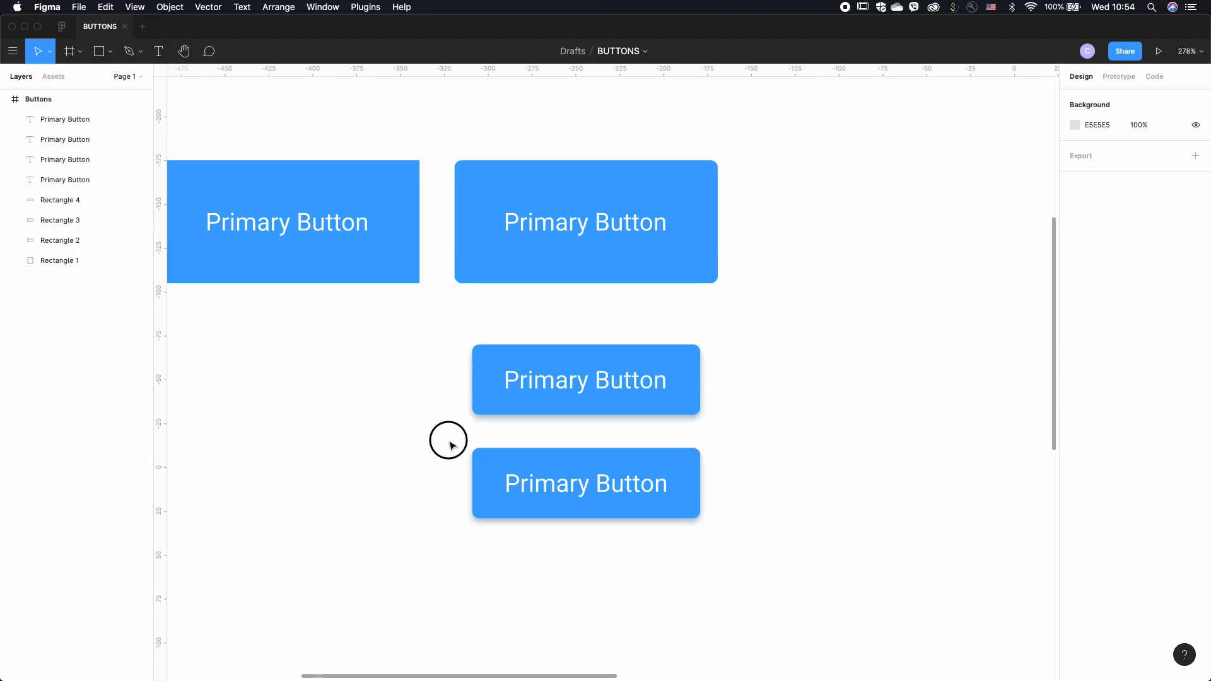
{"action": "left_click", "coordinate": [646, 508]}
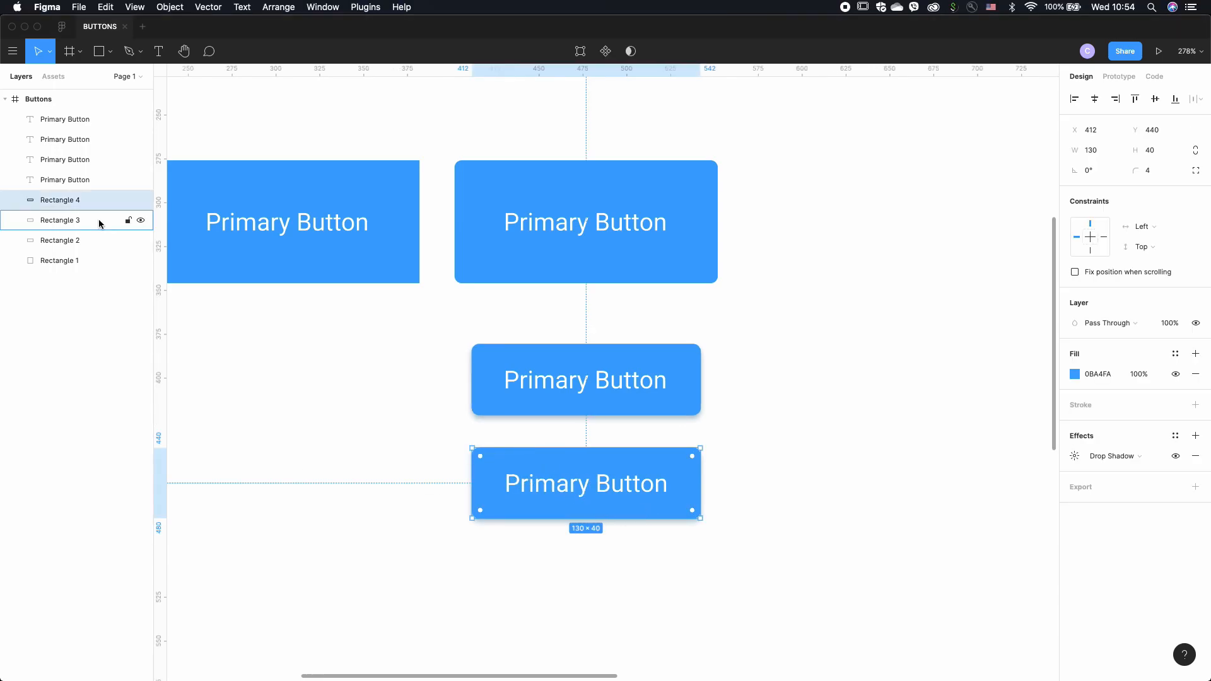
{"action": "left_click", "coordinate": [439, 460]}
{"action": "left_click_drag", "start_coordinate": [442, 431], "coordinate": [732, 546]}
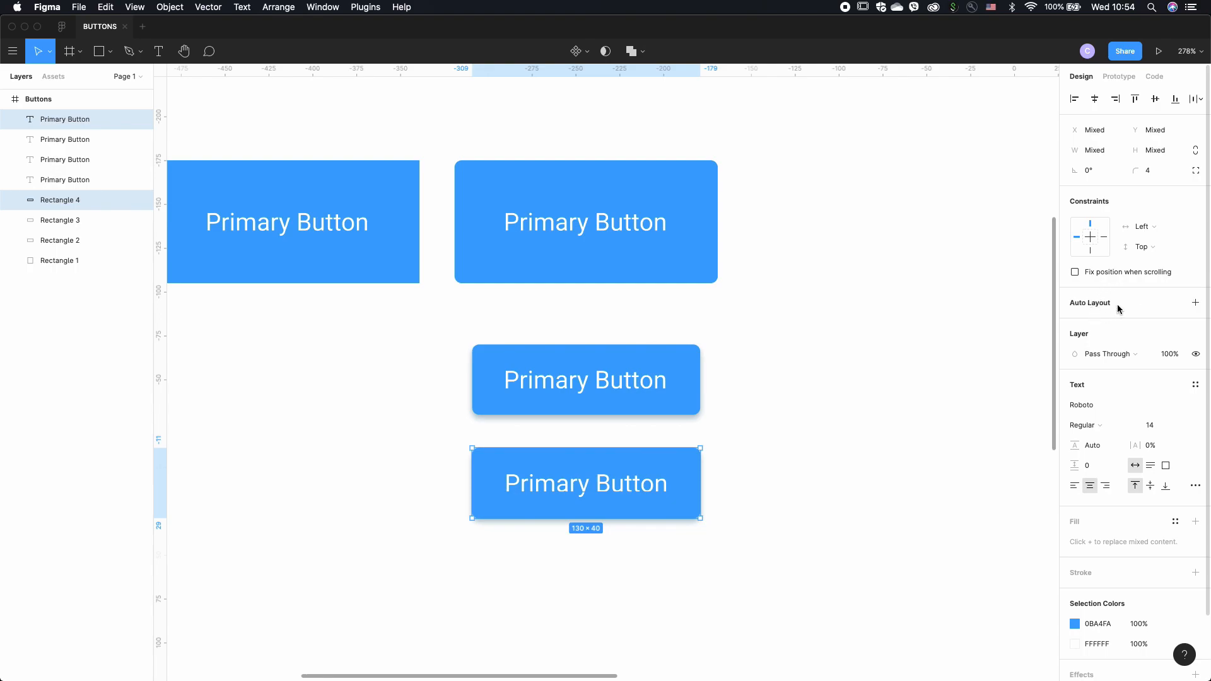
{"action": "left_click", "coordinate": [1196, 304]}
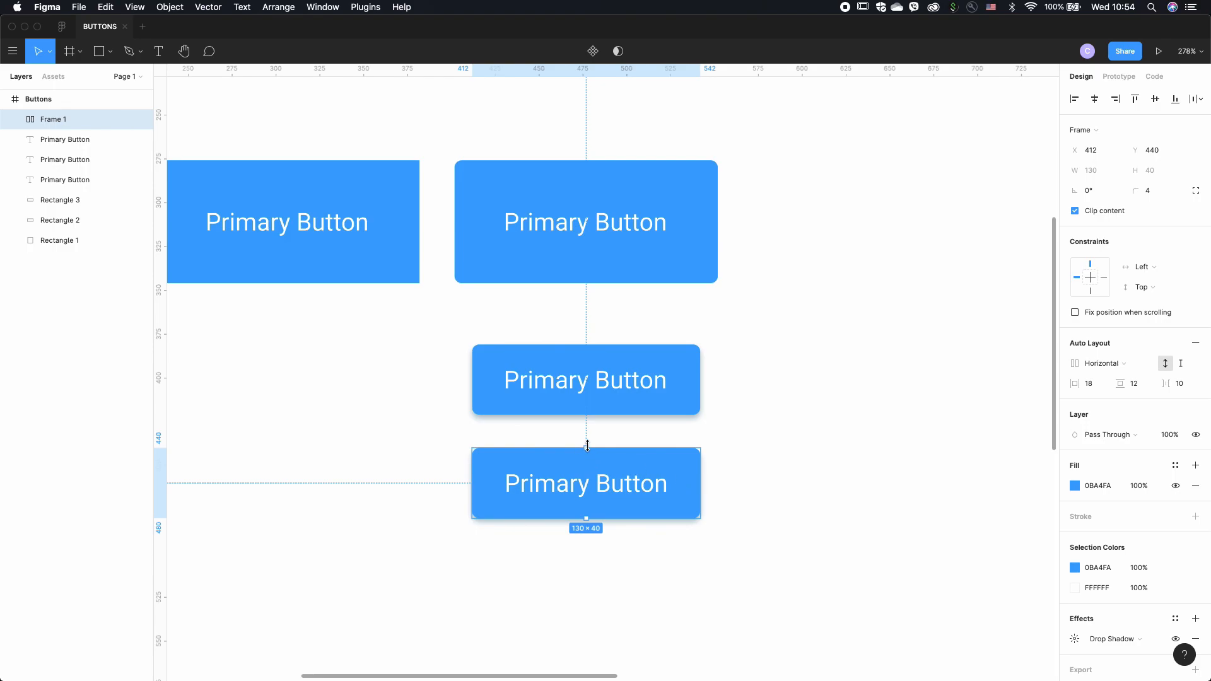
- Try stretching the auto layout button's upper edge and undo it, then switch its direction to Vertical and back to Horizontal
{"action": "left_click_drag", "start_coordinate": [587, 448], "coordinate": [587, 428]}
{"action": "key", "text": "cmd+z"}
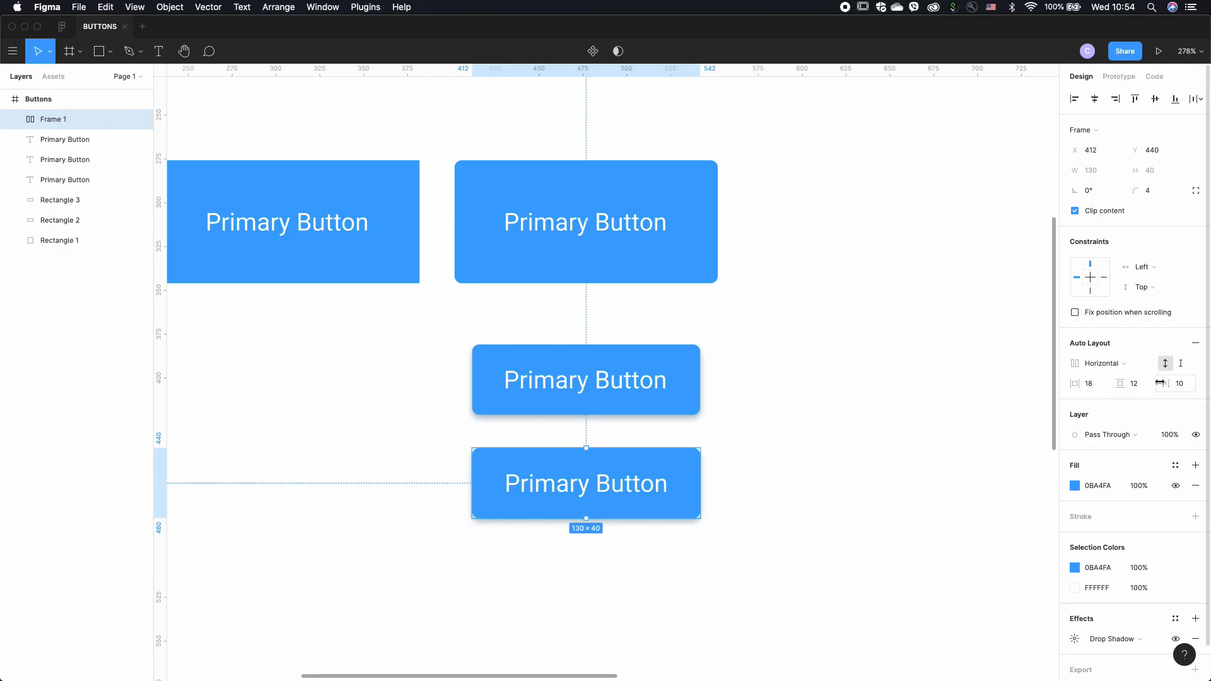
{"action": "left_click", "coordinate": [1117, 365]}
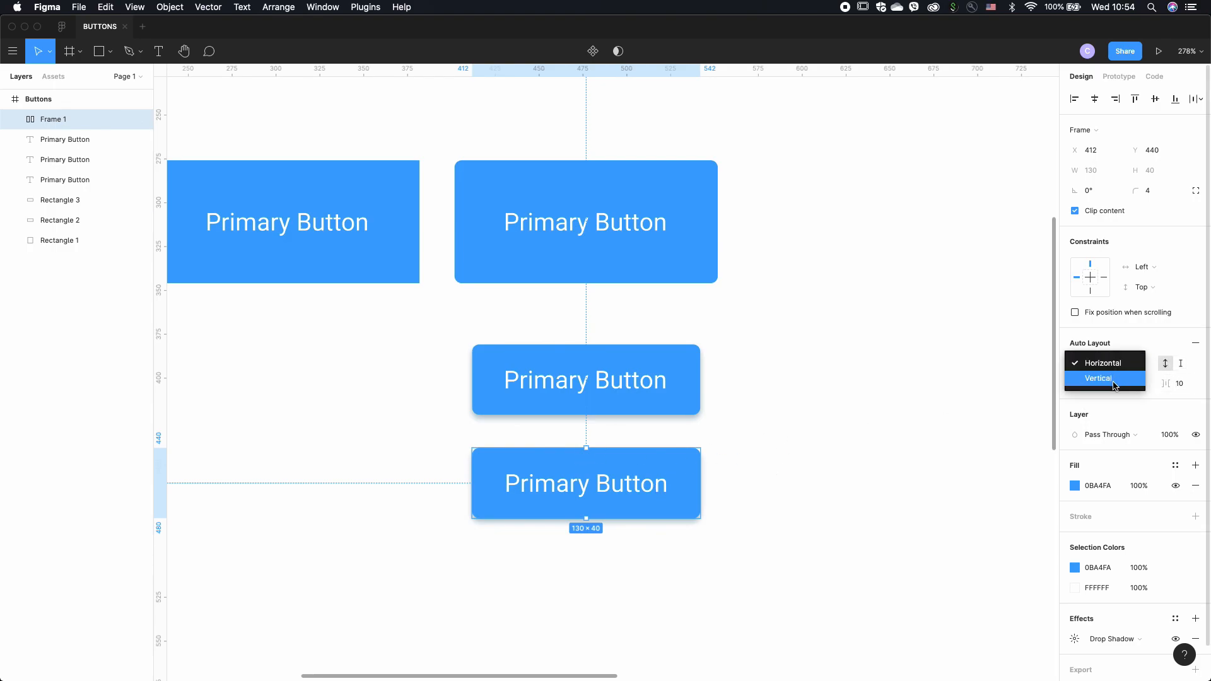
{"action": "left_click", "coordinate": [1113, 382]}
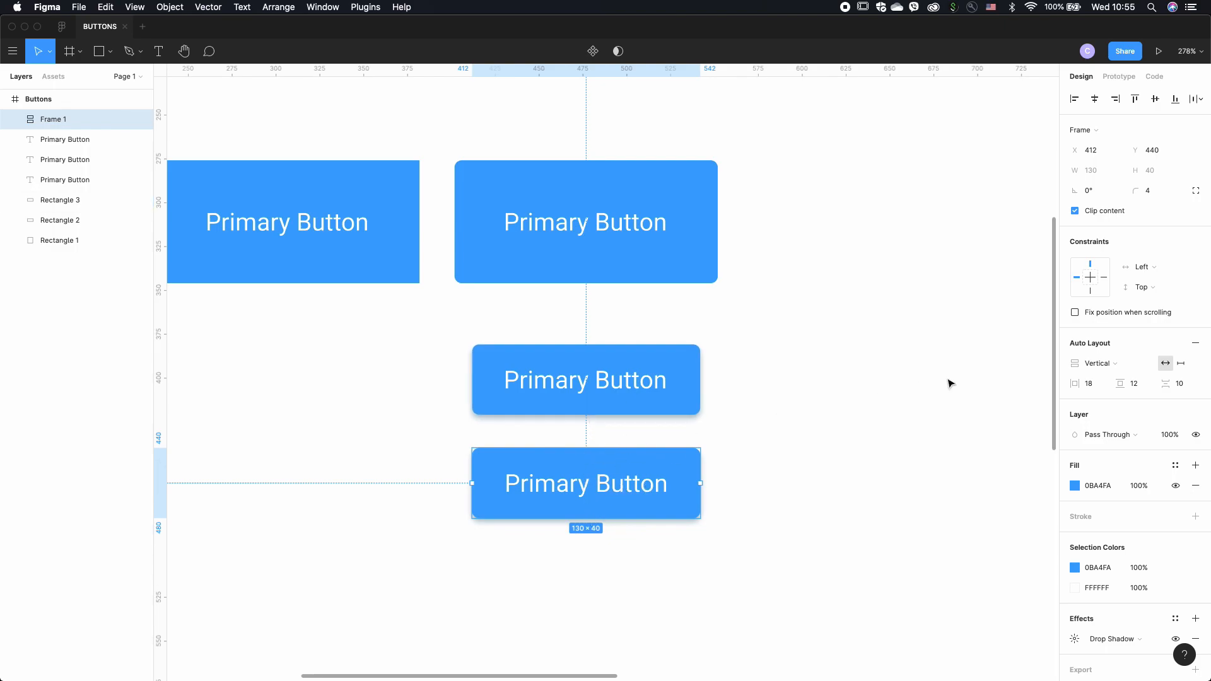
{"action": "left_click", "coordinate": [1097, 363]}
{"action": "left_click", "coordinate": [1102, 346]}
- Change the auto layout button's label to "Submit"
{"action": "double_click", "coordinate": [607, 480]}
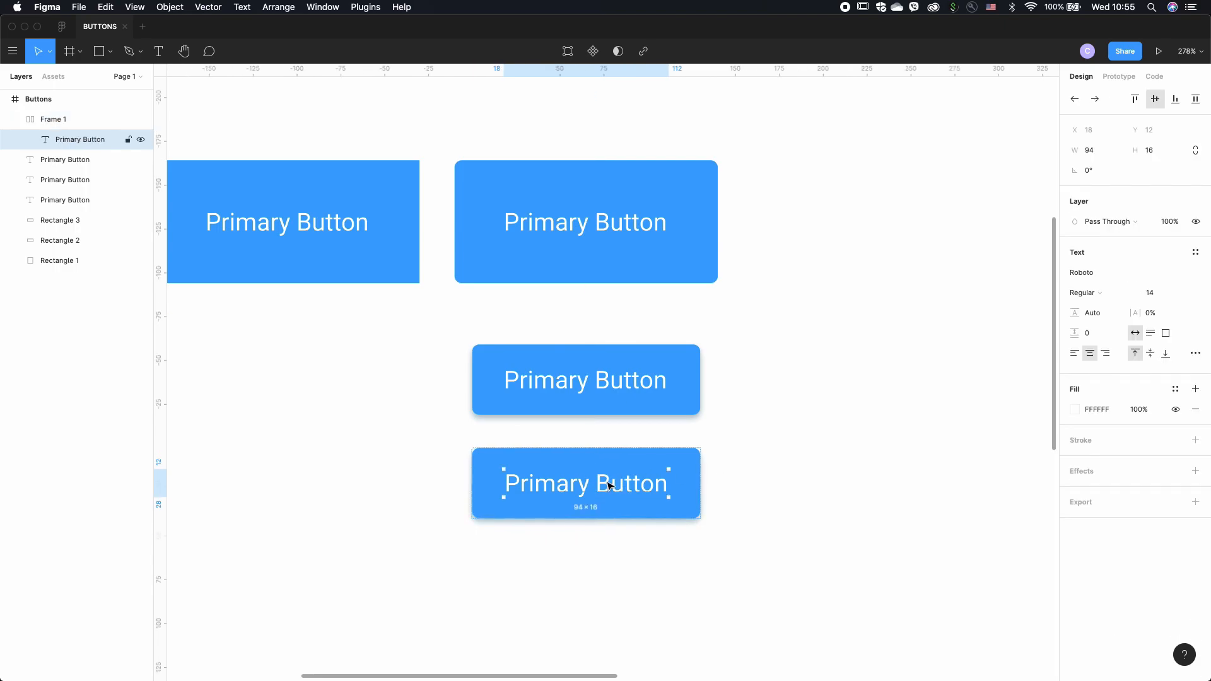
{"action": "double_click", "coordinate": [606, 481]}
{"action": "type", "text": "S"}
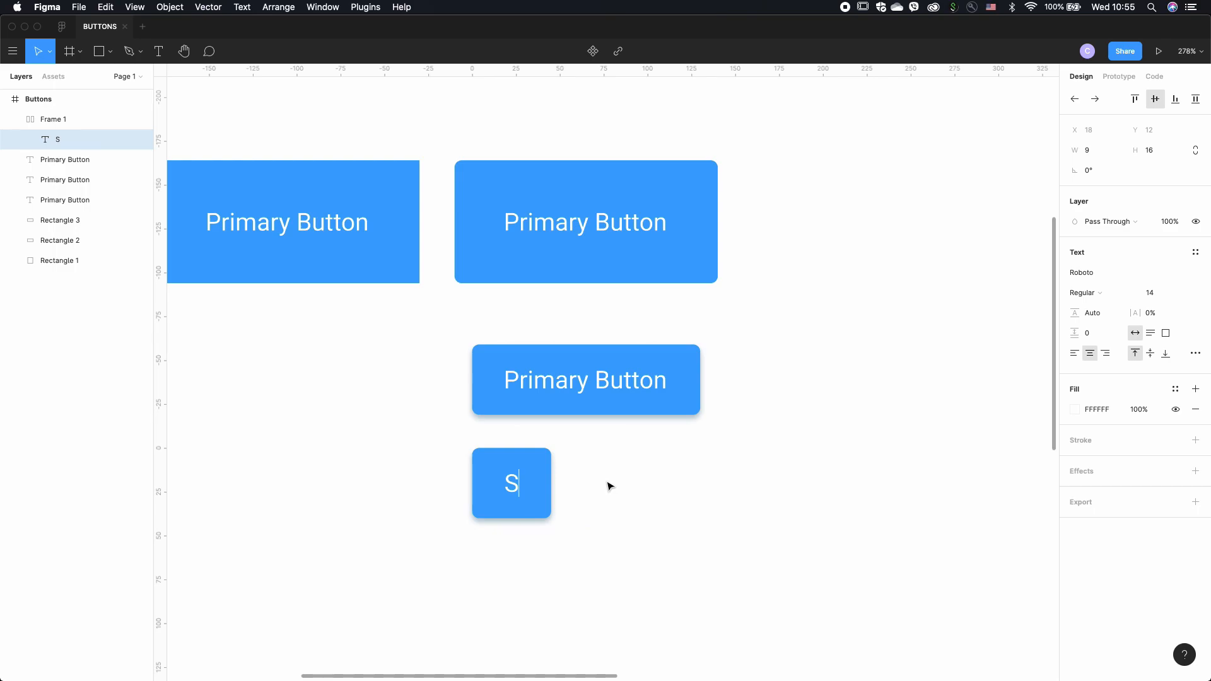
{"action": "type", "text": "ubmit"}
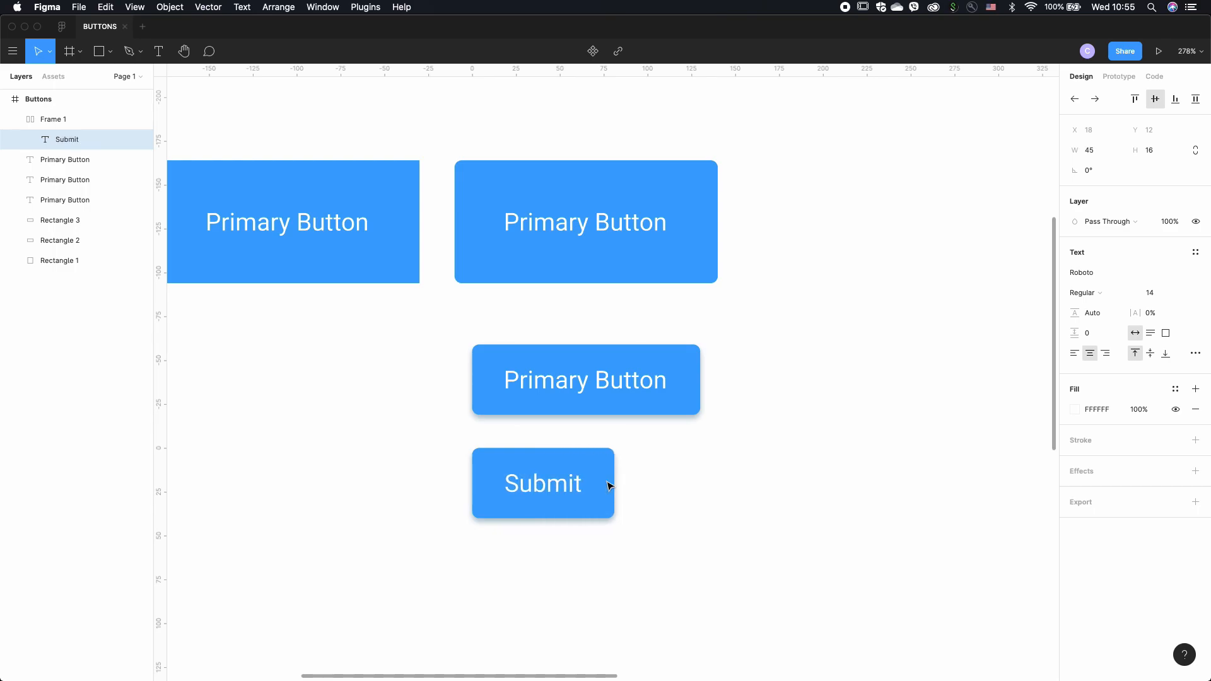
{"action": "key", "text": "Escape"}
{"action": "left_click", "coordinate": [653, 513]}
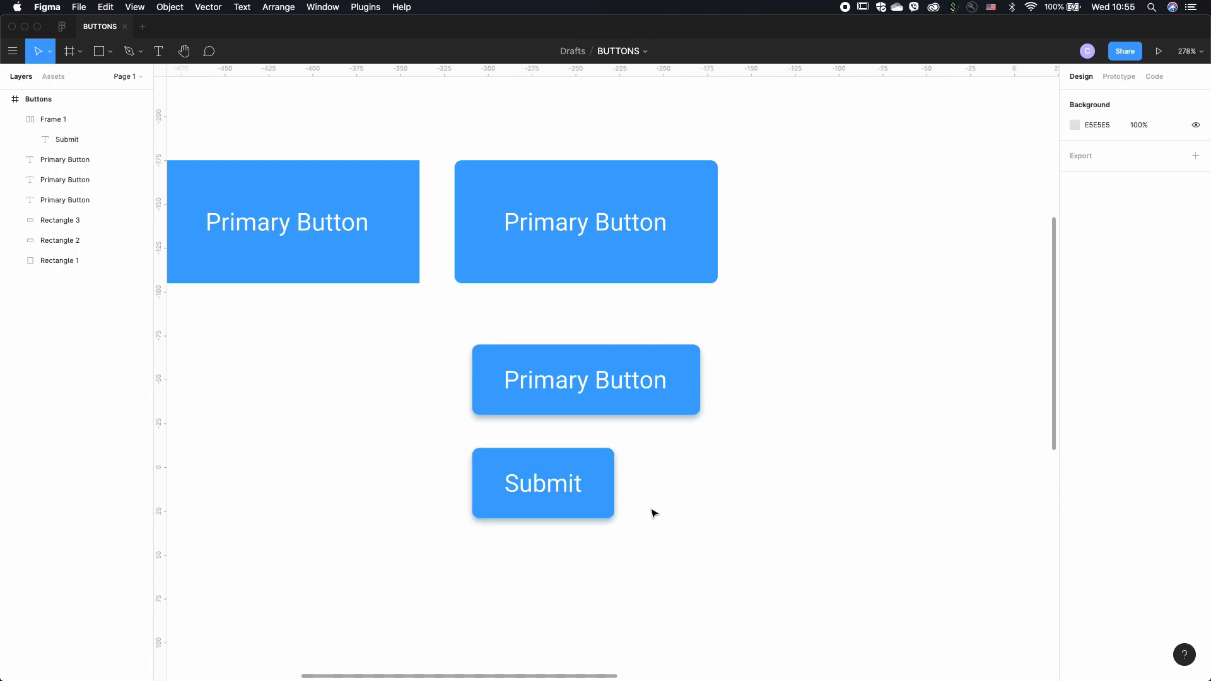
- Change the auto layout button's label to "Register"
{"action": "double_click", "coordinate": [567, 489]}
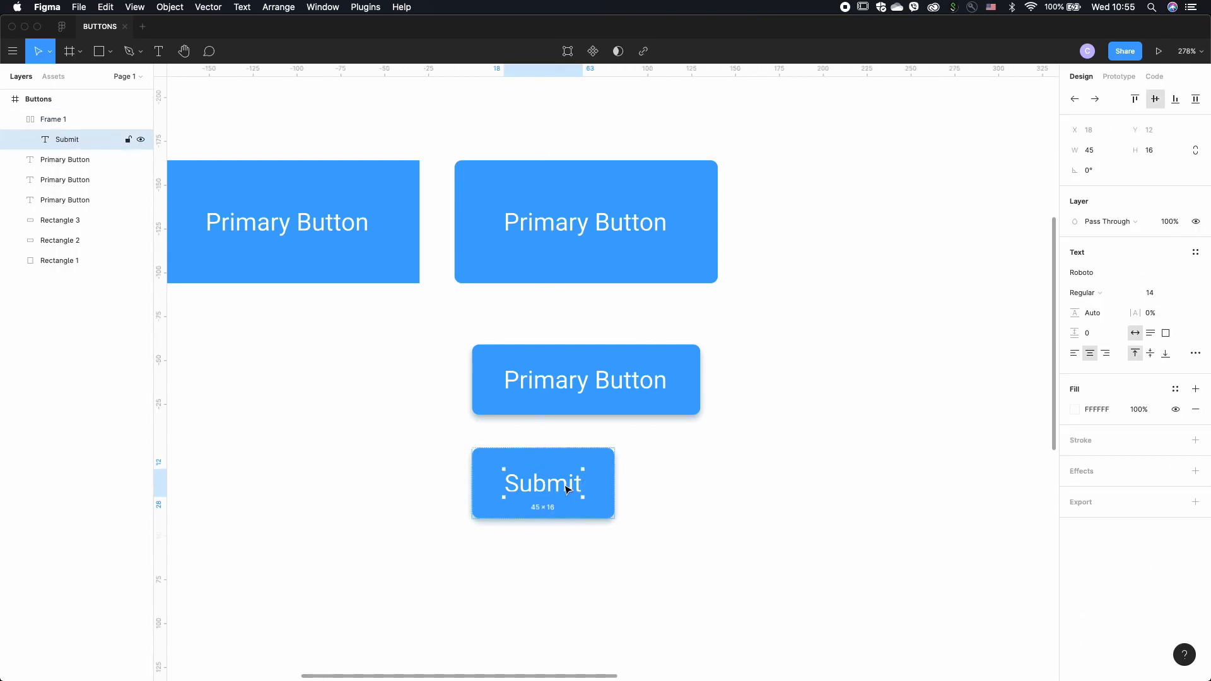
{"action": "double_click", "coordinate": [565, 486]}
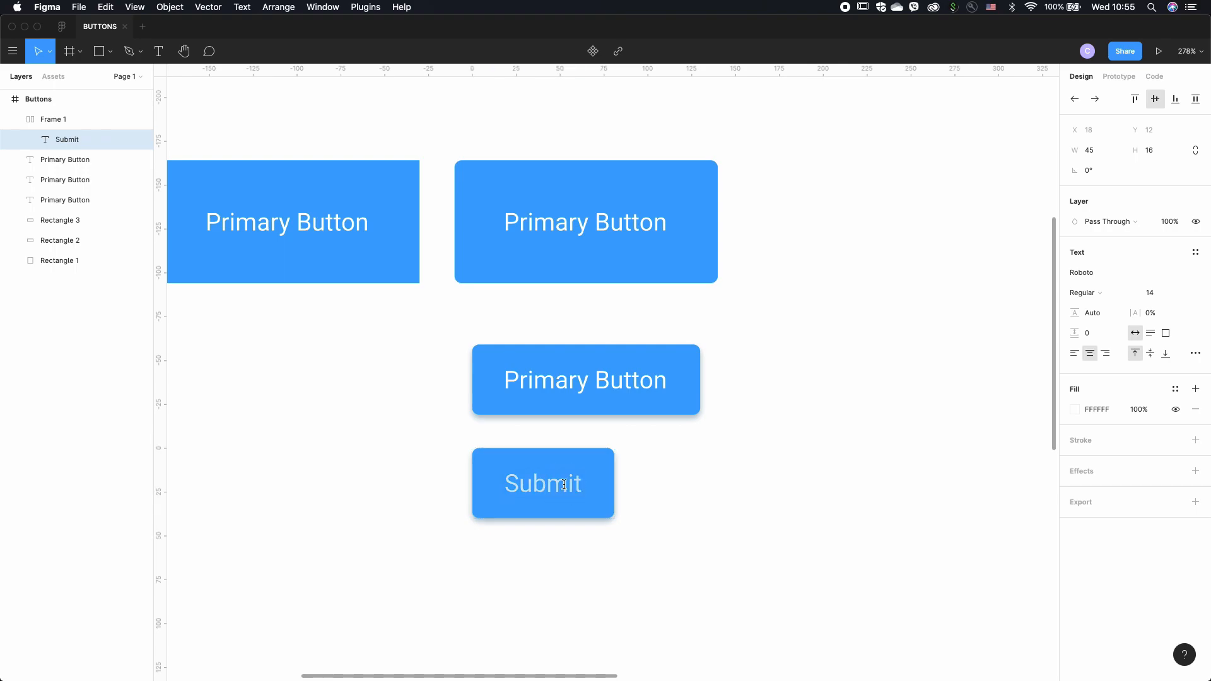
{"action": "type", "text": "Register"}
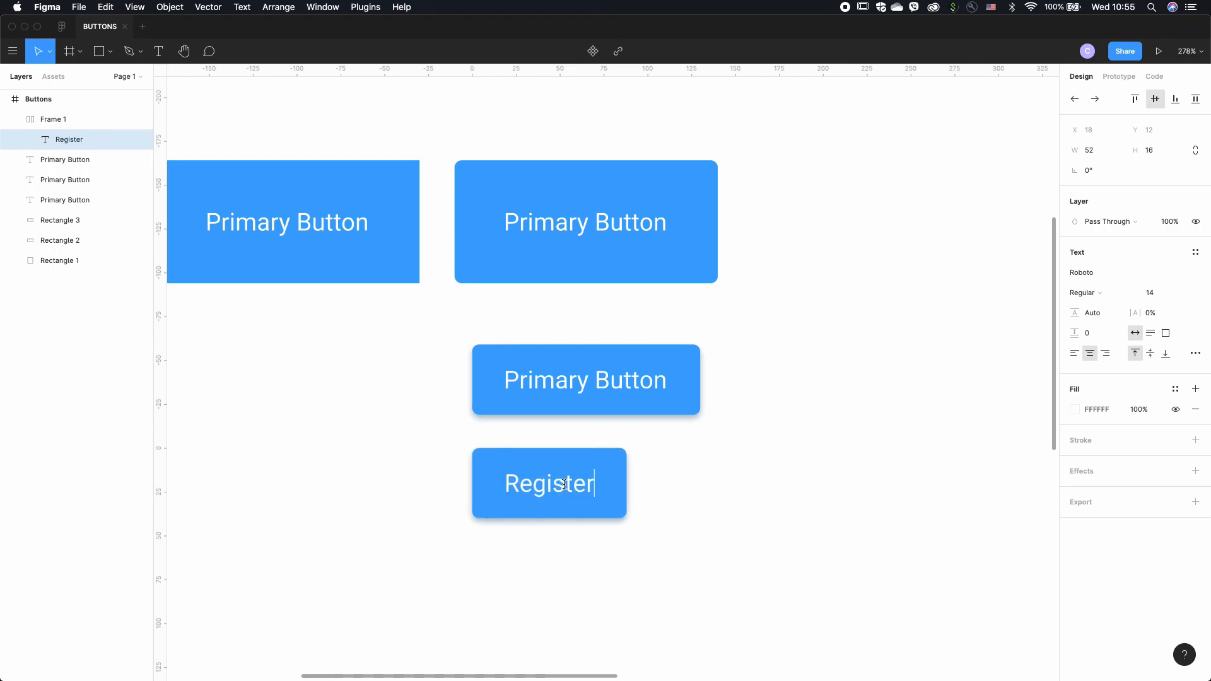
{"action": "key", "text": "Escape"}
{"action": "left_click", "coordinate": [623, 530]}
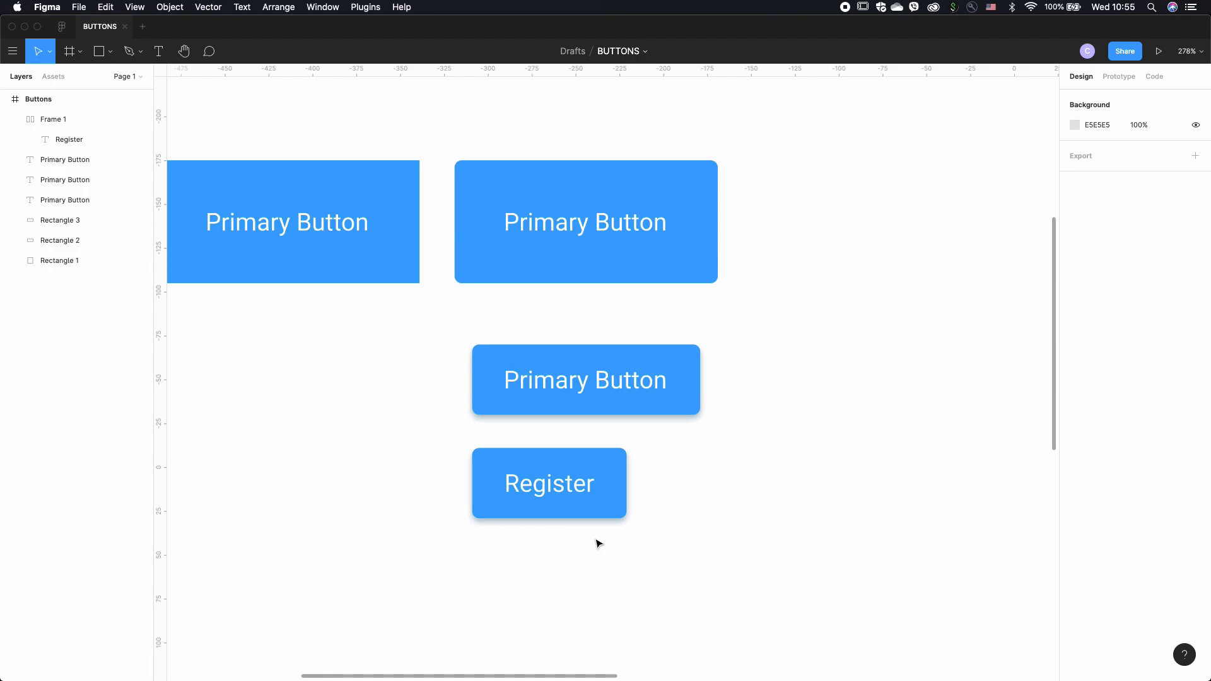
- Duplicate the Register button, placing the copy about 15 px to its right on the same row, at X 515
{"action": "left_click", "coordinate": [603, 502]}
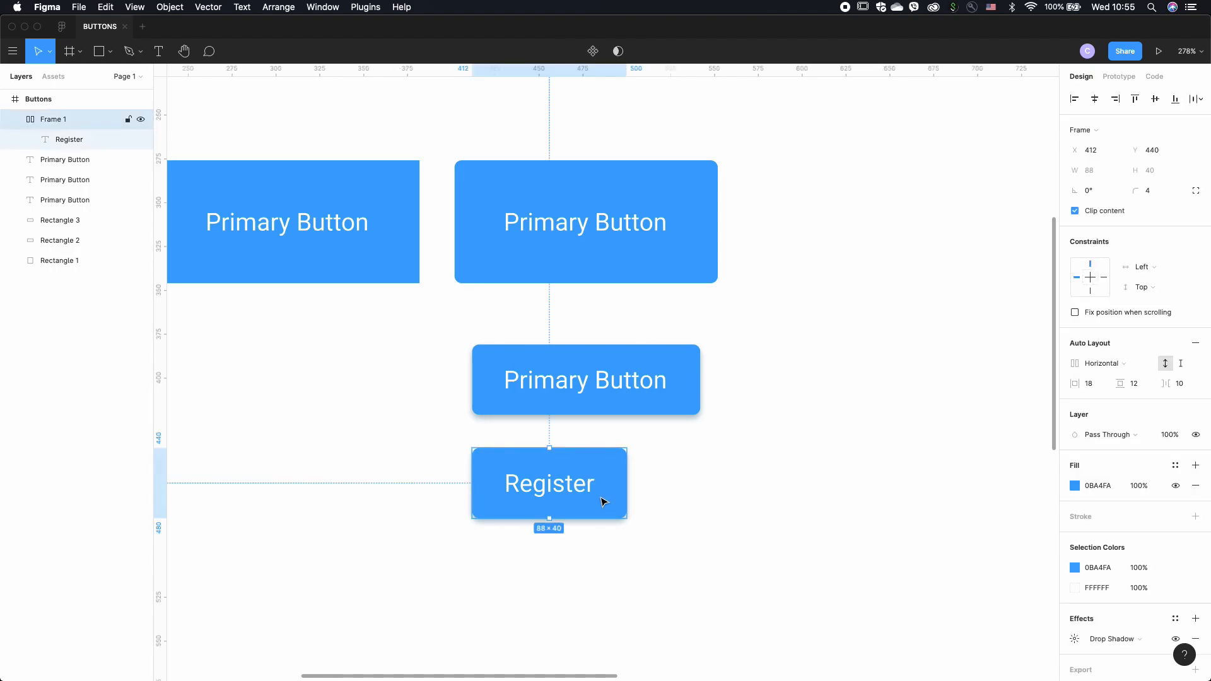
{"action": "left_click_drag", "start_coordinate": [603, 502], "coordinate": [780, 518]}
{"action": "key", "text": "Right"}
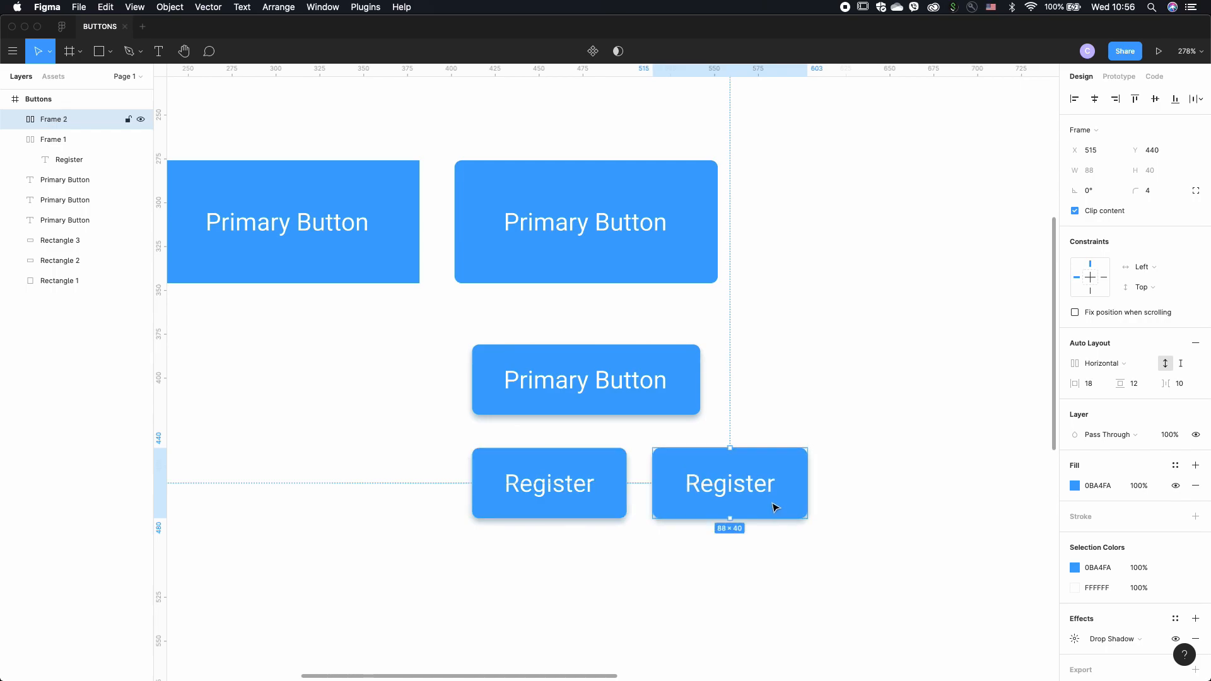
- Change the fill of the copied Register button to the darker green 06C675
{"action": "left_click", "coordinate": [1075, 486]}
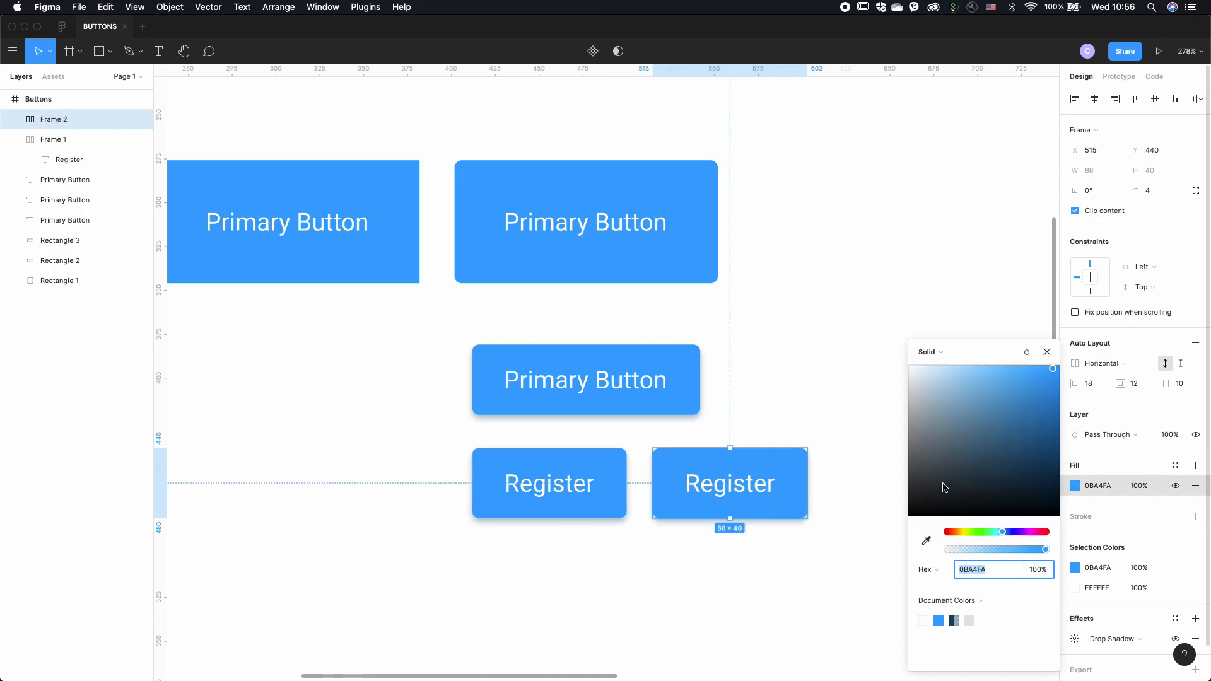
{"action": "left_click", "coordinate": [989, 531]}
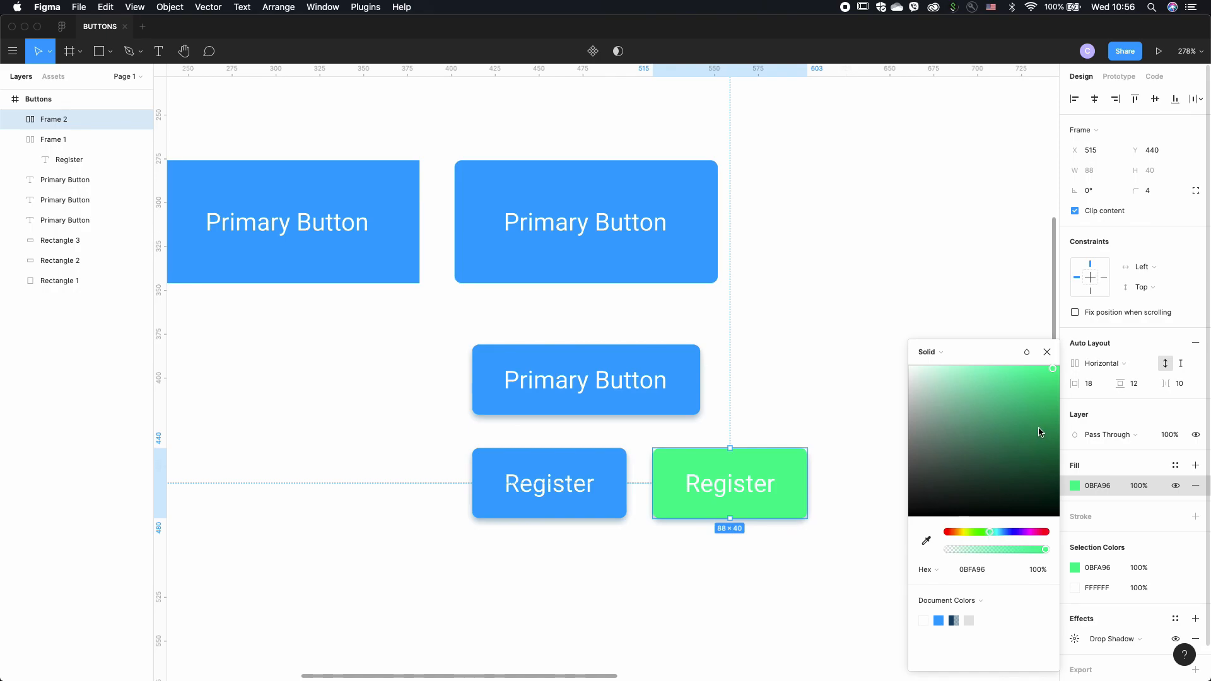
{"action": "left_click_drag", "start_coordinate": [1045, 434], "coordinate": [1056, 405]}
{"action": "left_click", "coordinate": [854, 430]}
- Change the green button's label to "Login"
{"action": "left_click", "coordinate": [734, 490]}
{"action": "double_click", "coordinate": [734, 490]}
{"action": "double_click", "coordinate": [732, 486]}
{"action": "type", "text": "Login"}
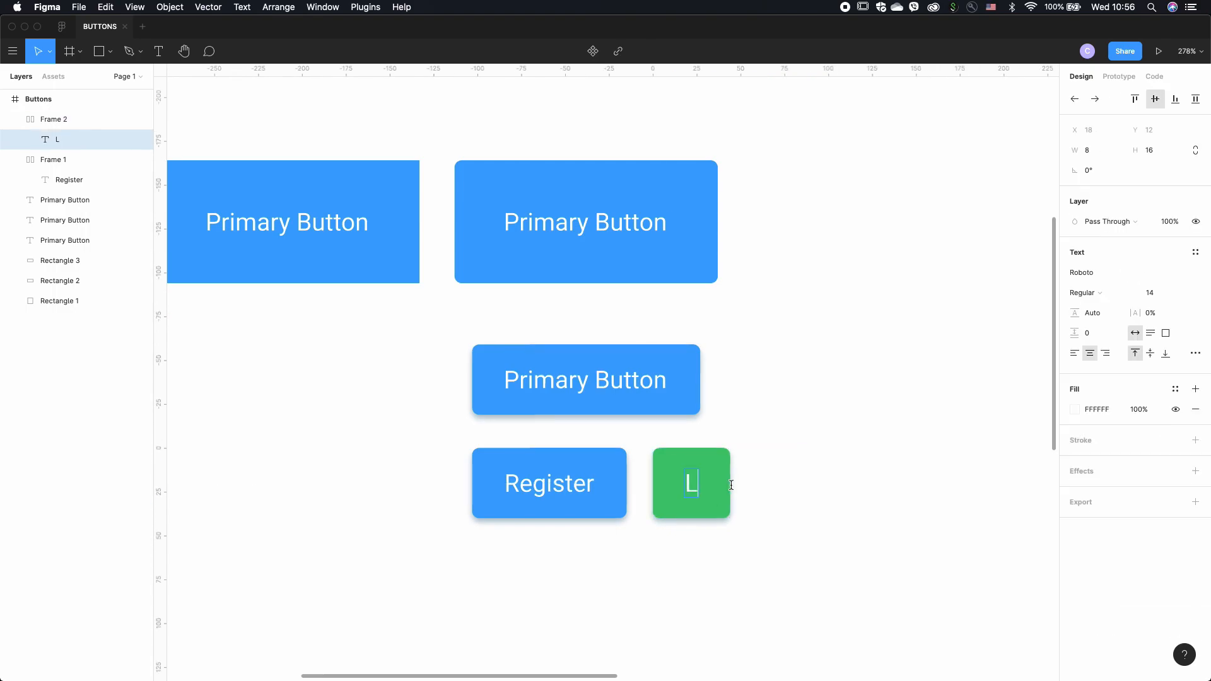
{"action": "key", "text": "Escape"}
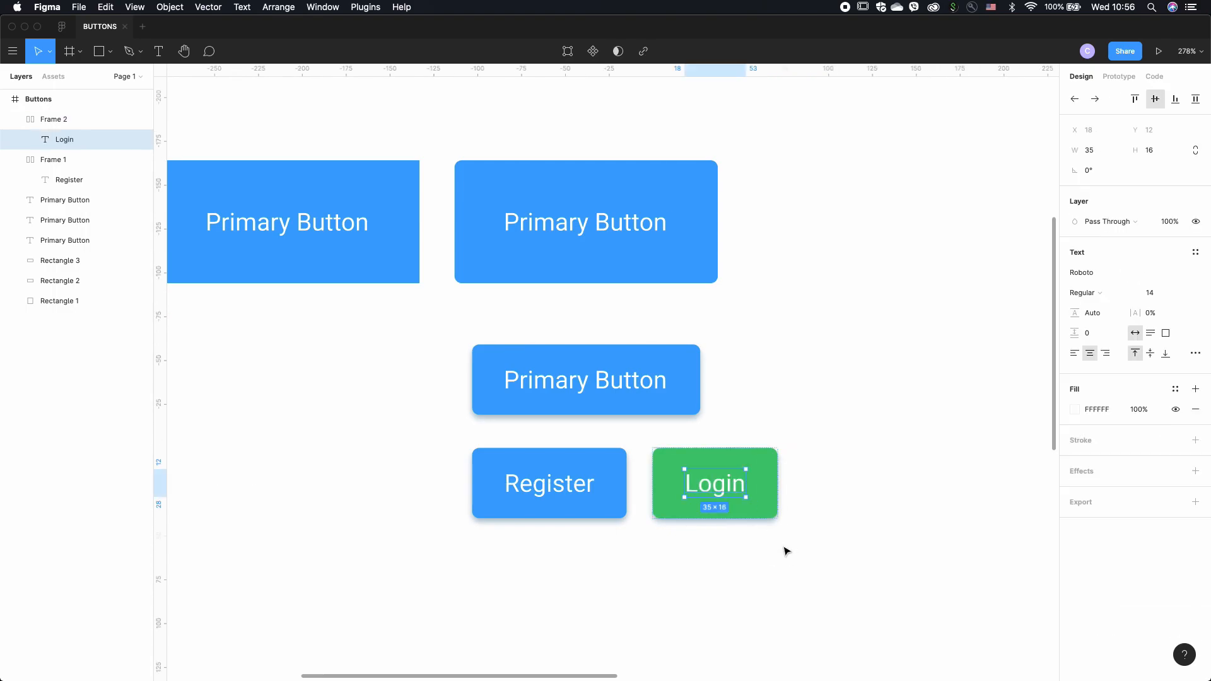
{"action": "left_click", "coordinate": [787, 551]}
- Examine the gap between the Register and Login buttons and the Login button's auto layout item spacing
{"action": "left_click", "coordinate": [769, 516]}
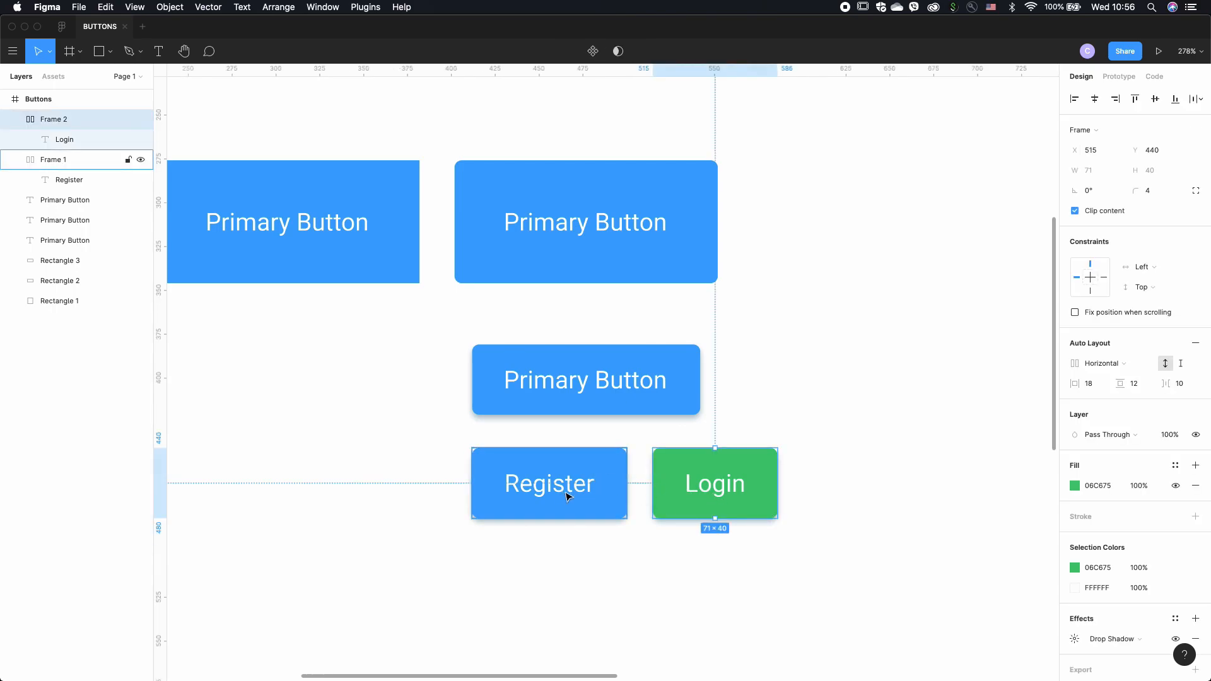
{"action": "left_click", "coordinate": [619, 522]}
{"action": "left_click", "coordinate": [618, 495]}
{"action": "left_click", "coordinate": [681, 493]}
{"action": "left_click", "coordinate": [623, 485]}
{"action": "left_click", "coordinate": [659, 482]}
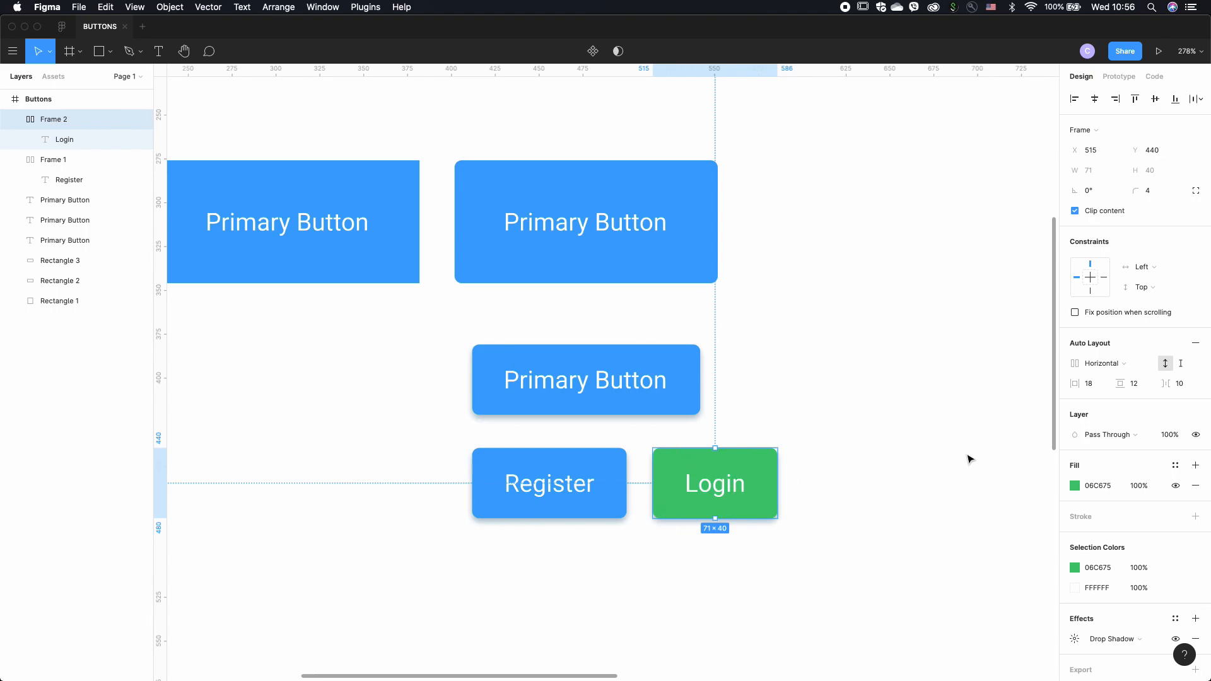
{"action": "left_click_drag", "start_coordinate": [1164, 385], "coordinate": [1170, 390]}
- Select the Register and Login buttons together and wrap them in a horizontal auto layout with 15 px item spacing
{"action": "left_click", "coordinate": [411, 494]}
{"action": "left_click_drag", "start_coordinate": [409, 438], "coordinate": [837, 540]}
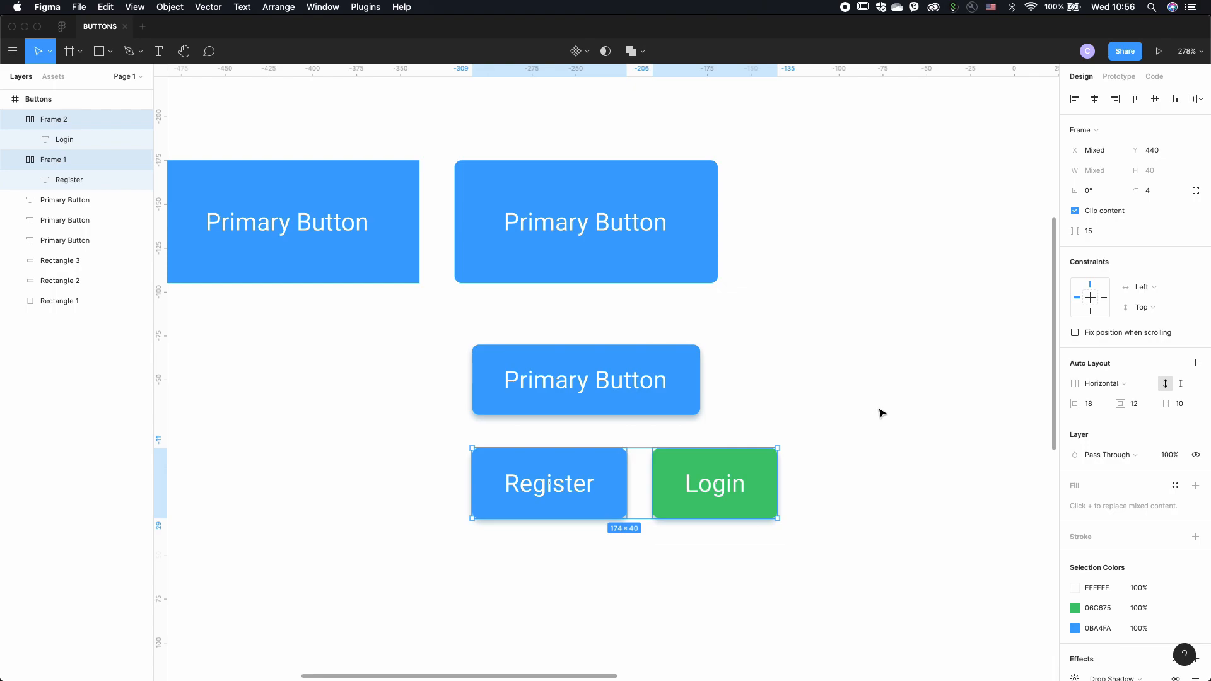
{"action": "left_click", "coordinate": [1196, 365]}
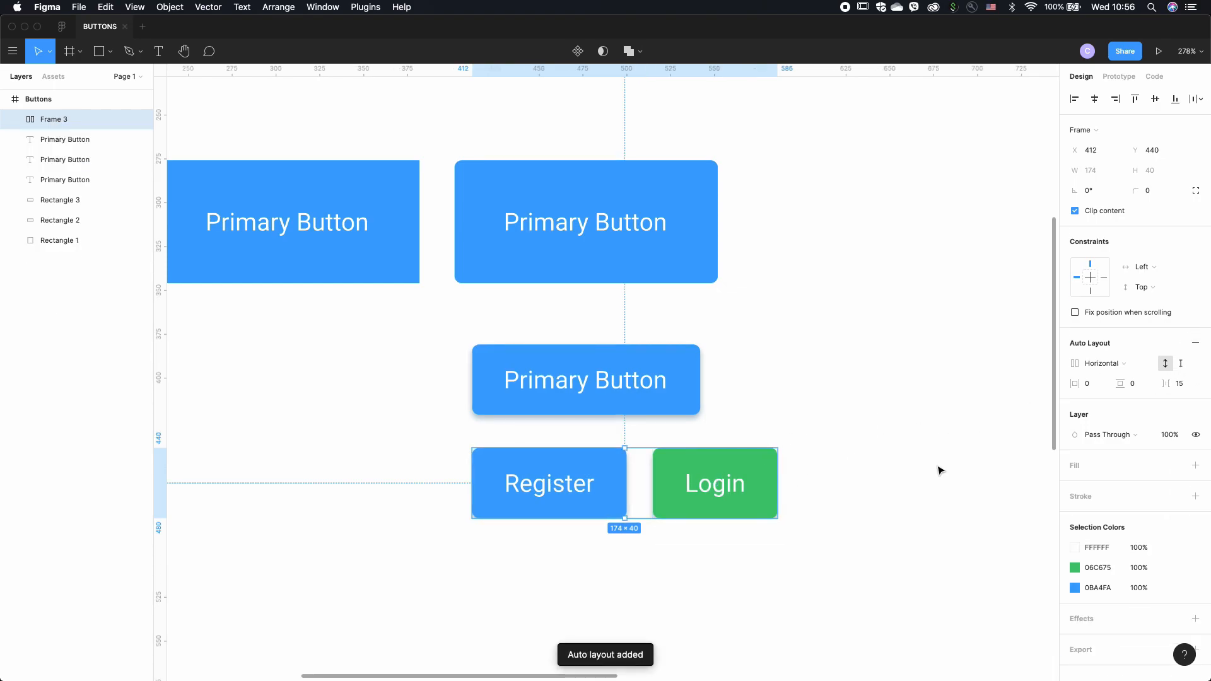
{"action": "left_click", "coordinate": [843, 458]}
{"action": "left_click", "coordinate": [700, 483]}
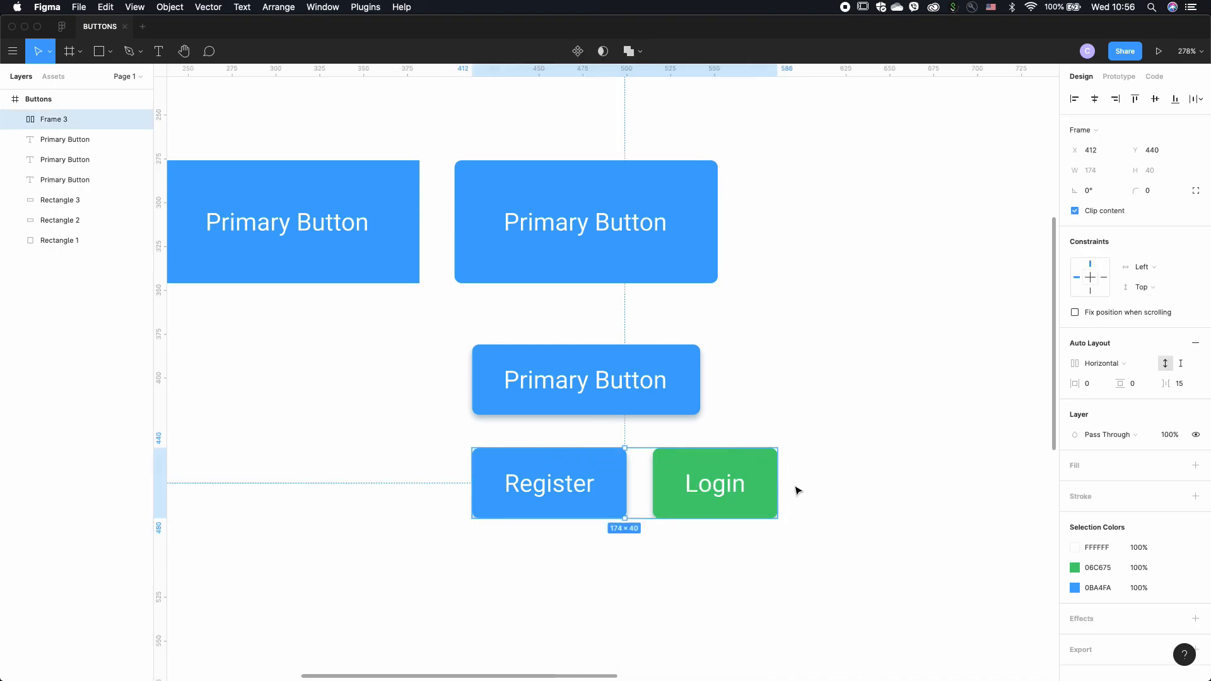
- Set the Register and Login row's item spacing to 10 px and the Login button's horizontal padding to 20 px
{"action": "mouse_move", "coordinate": [1164, 383]}
{"action": "left_mouse_down"}
{"action": "mouse_move", "coordinate": [1139, 383]}
{"action": "mouse_move", "coordinate": [1160, 383]}
{"action": "left_mouse_up"}
{"action": "left_click", "coordinate": [752, 504]}
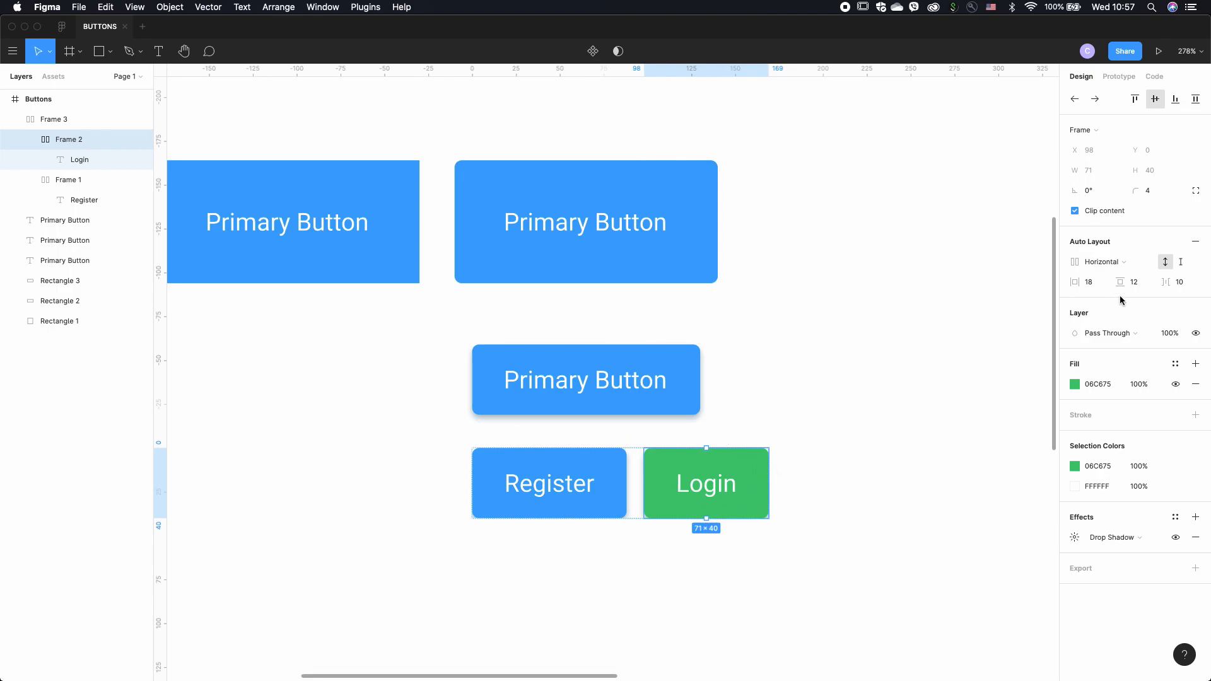
{"action": "left_click_drag", "start_coordinate": [1074, 282], "coordinate": [1077, 283]}
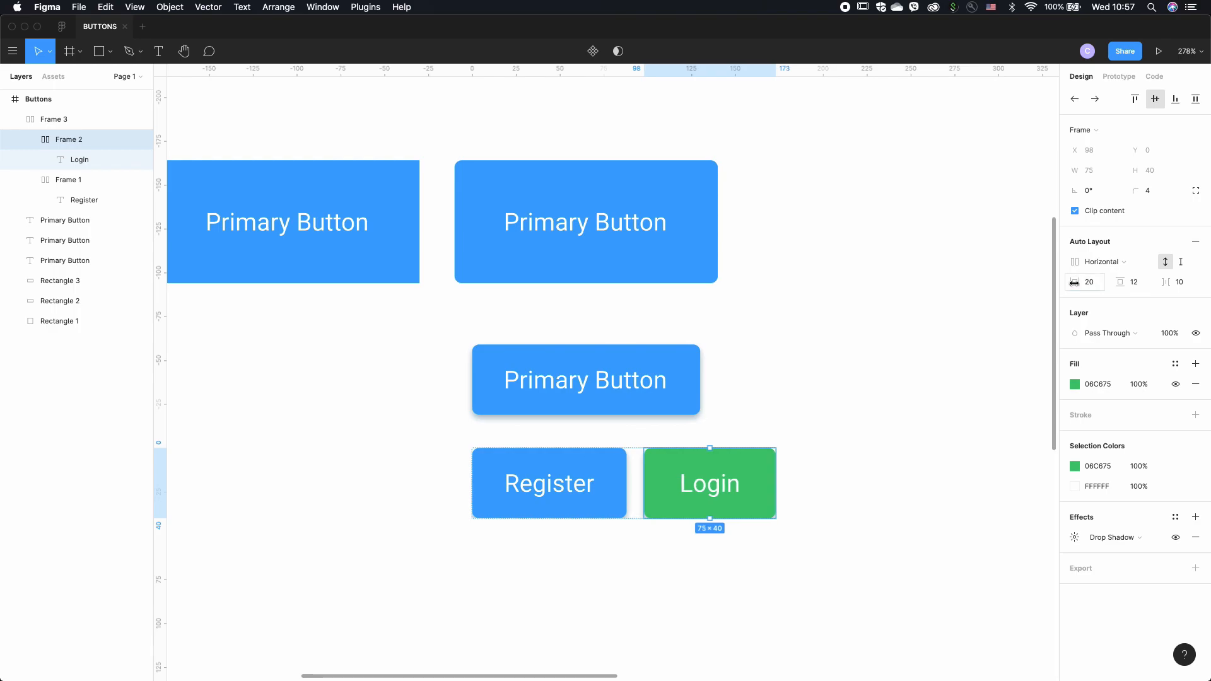
{"action": "left_click", "coordinate": [982, 415]}
{"action": "left_click", "coordinate": [567, 495]}
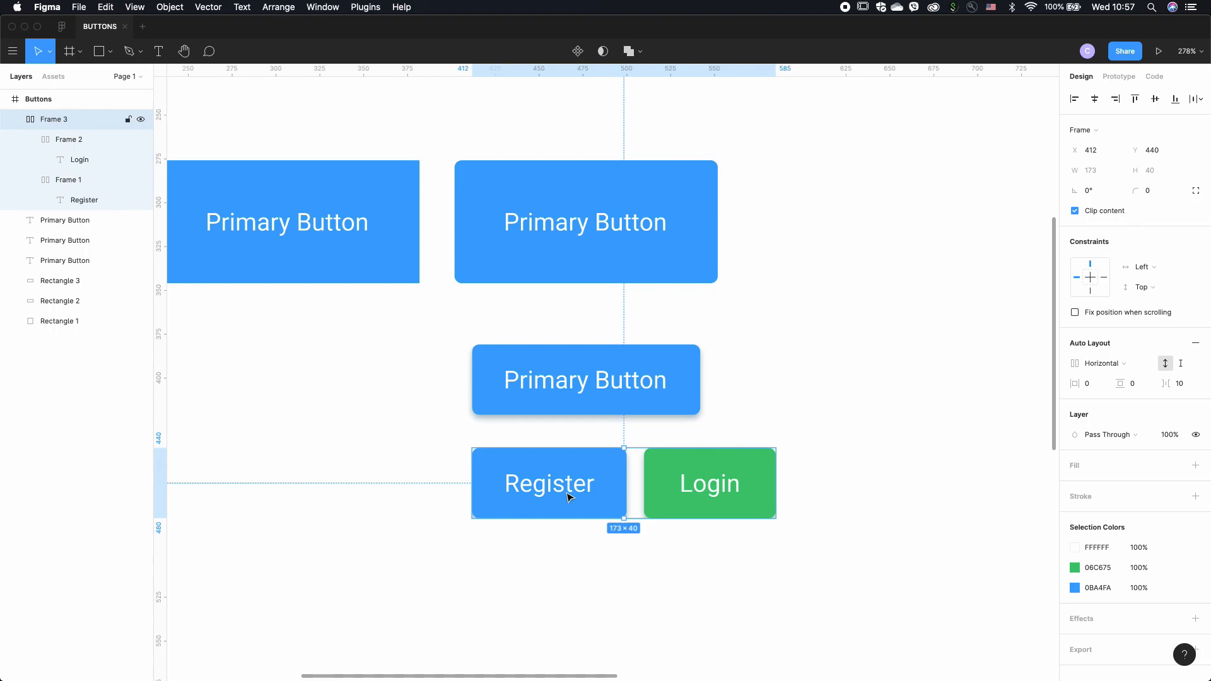
{"action": "left_click", "coordinate": [555, 553]}
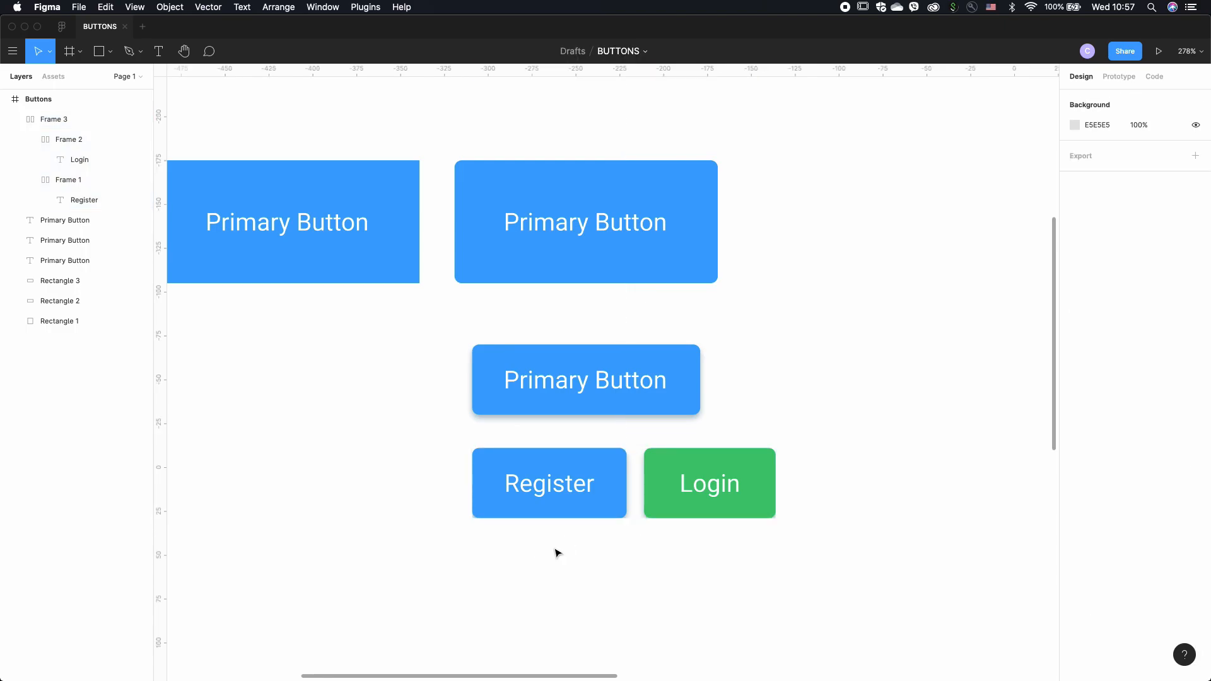
- Try a darker, muted blue fill on the square-cornered Primary Button's rectangle, then undo it
{"action": "scroll", "coordinate": [555, 553], "scroll_direction": "down", "scroll_amount": 5, "text": "ctrl"}
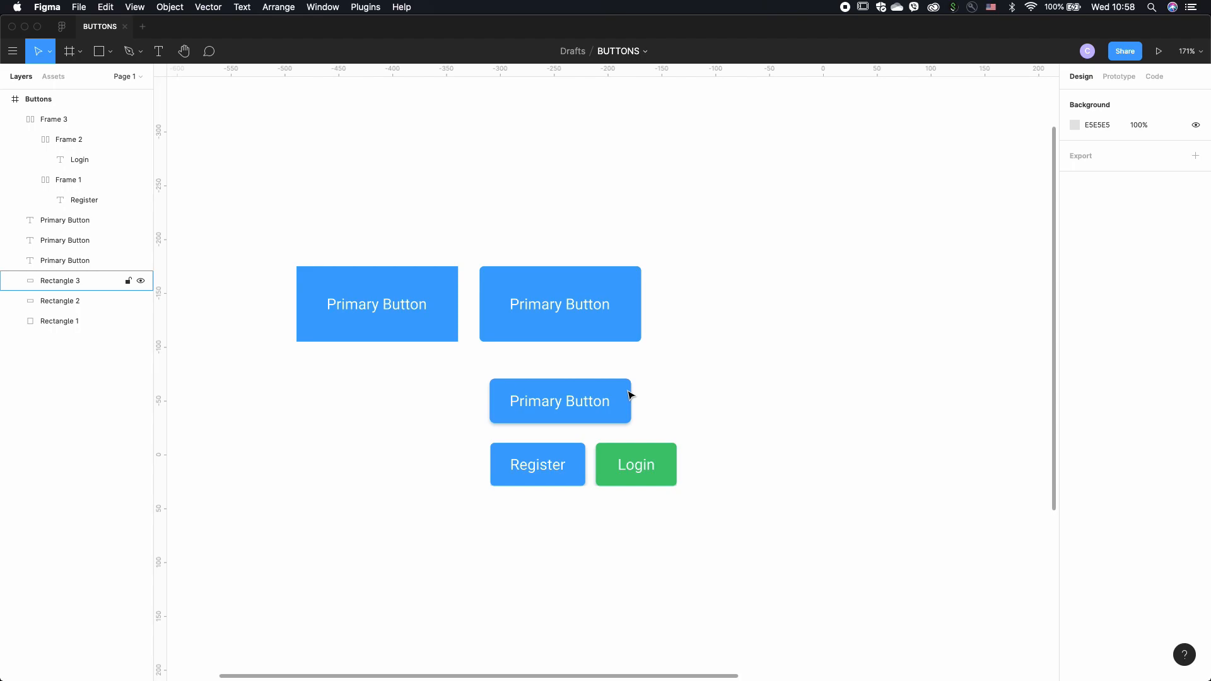
{"action": "left_click", "coordinate": [439, 286]}
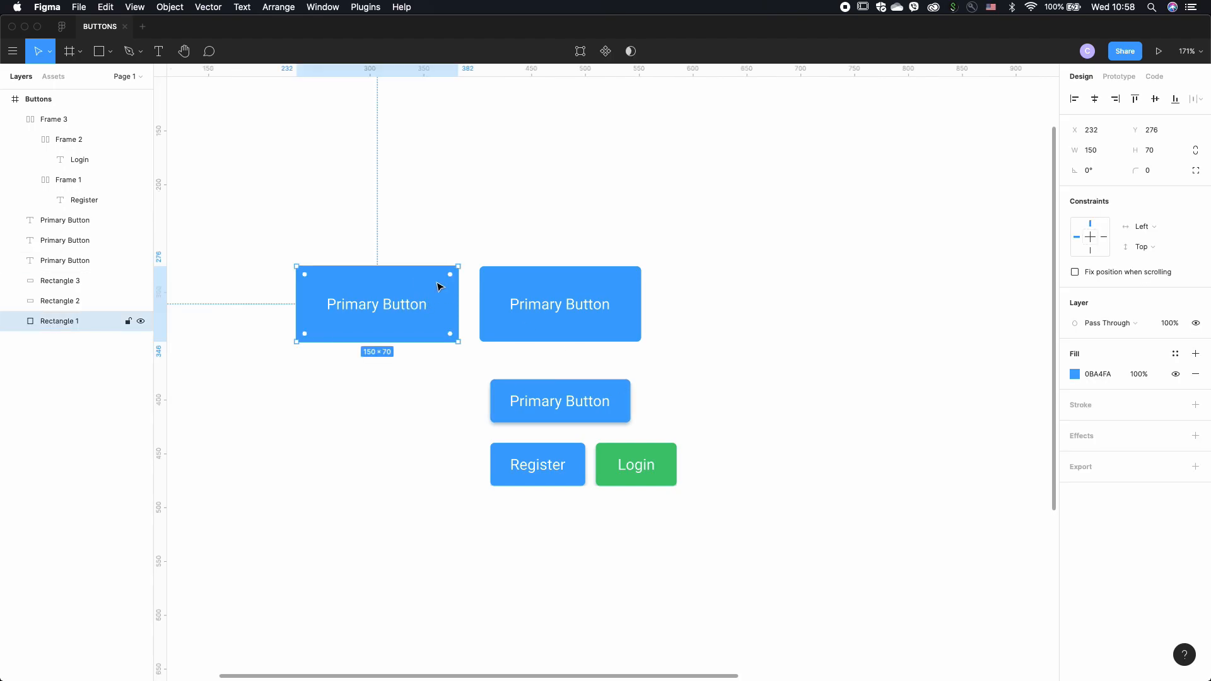
{"action": "left_click", "coordinate": [1075, 374]}
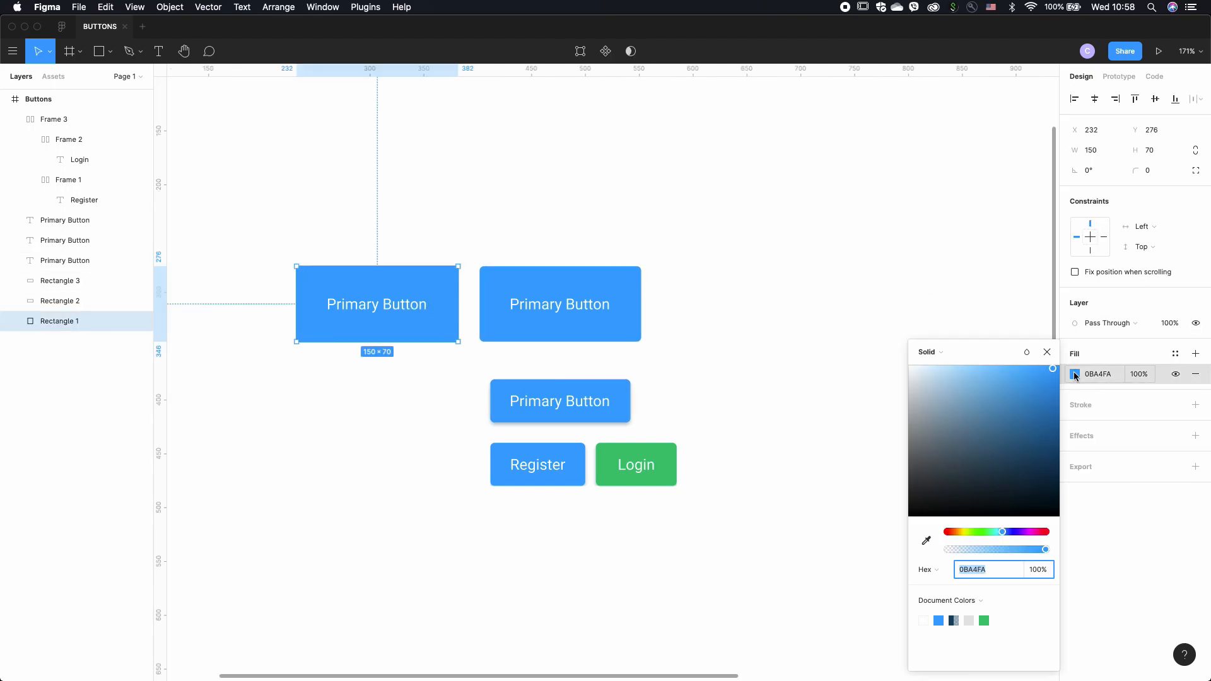
{"action": "left_click", "coordinate": [1016, 419]}
{"action": "left_click", "coordinate": [738, 303]}
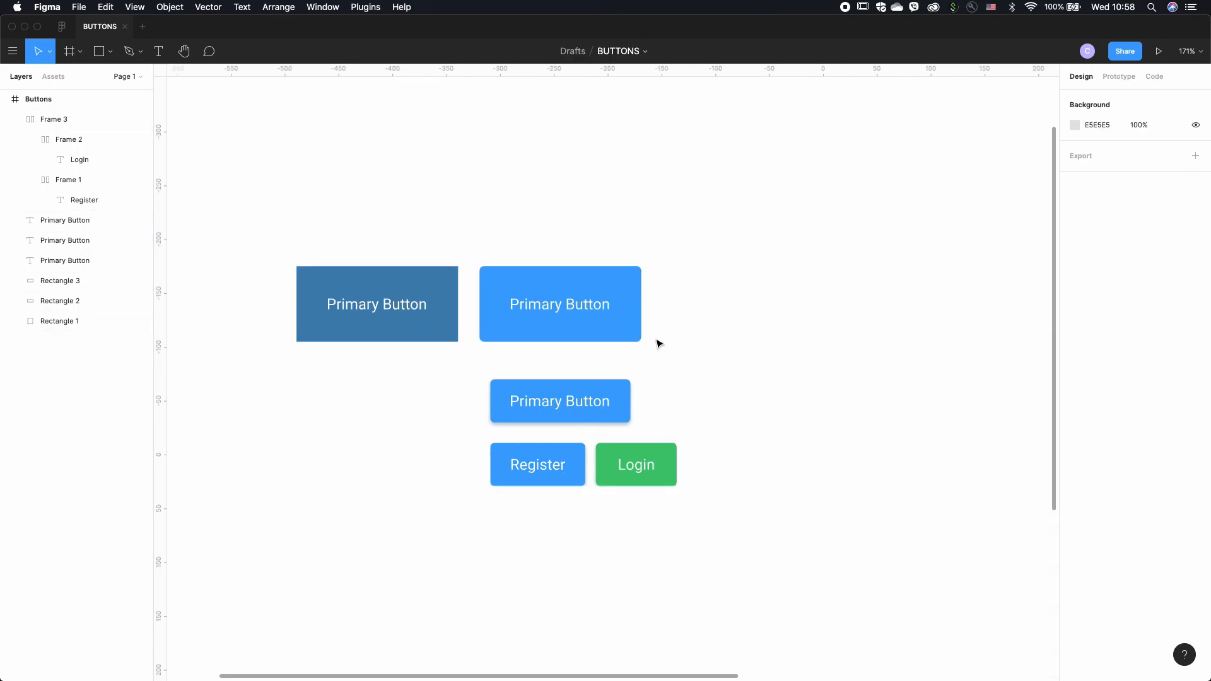
{"action": "key", "text": "super+z"}
{"action": "key", "text": "super+z"}
{"action": "left_click", "coordinate": [692, 337]}
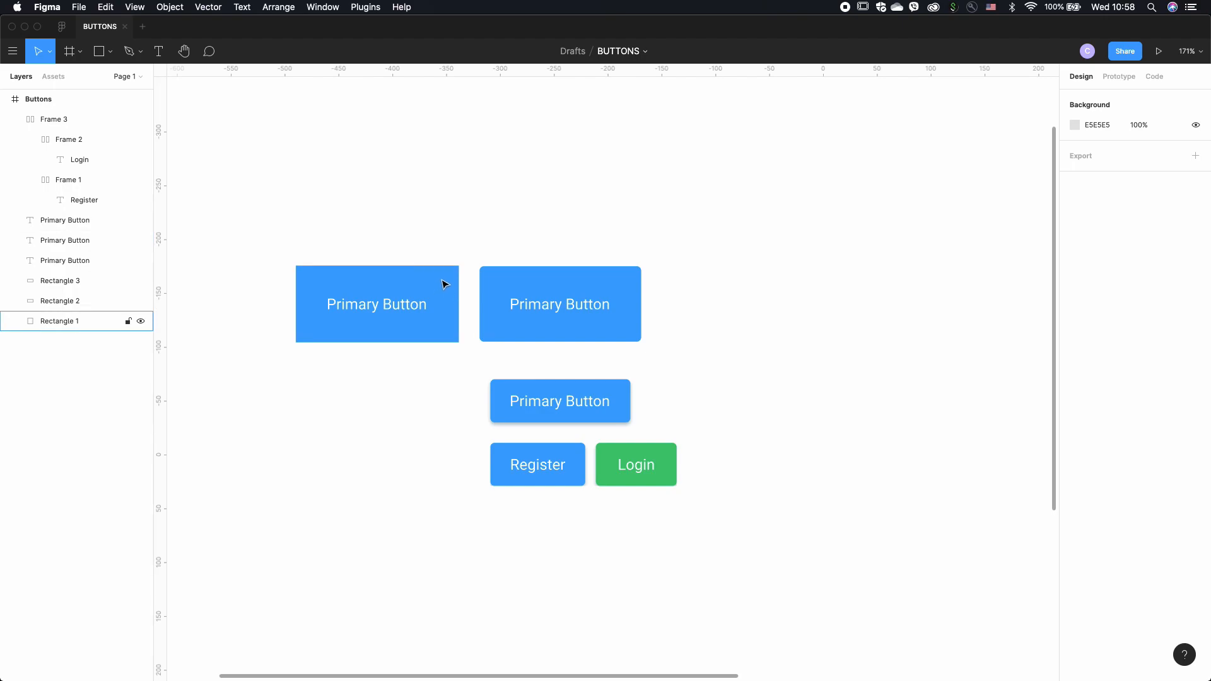
- Duplicate the square-cornered Primary Button directly above the original and turn the copied rectangle and label into a component
{"action": "left_click_drag", "start_coordinate": [258, 238], "coordinate": [750, 498]}
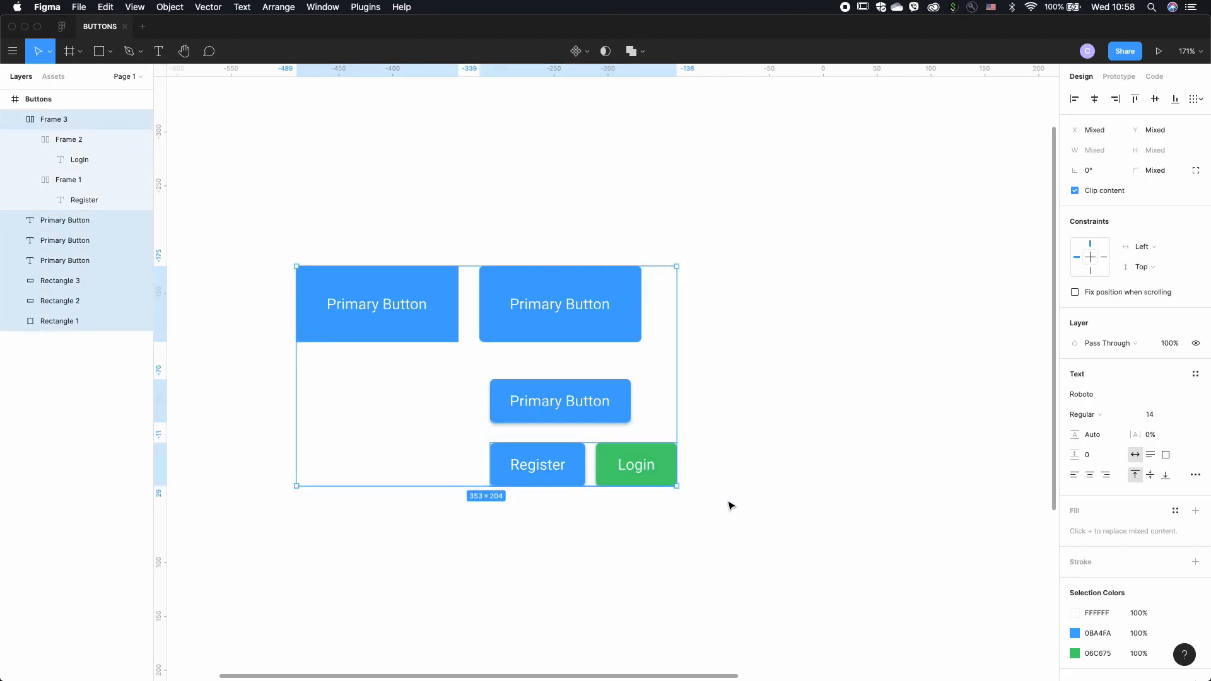
{"action": "left_click", "coordinate": [731, 504]}
{"action": "left_click_drag", "start_coordinate": [278, 251], "coordinate": [459, 362]}
{"action": "left_click_drag", "start_coordinate": [416, 304], "coordinate": [419, 176]}
{"action": "right_click", "coordinate": [425, 162]}
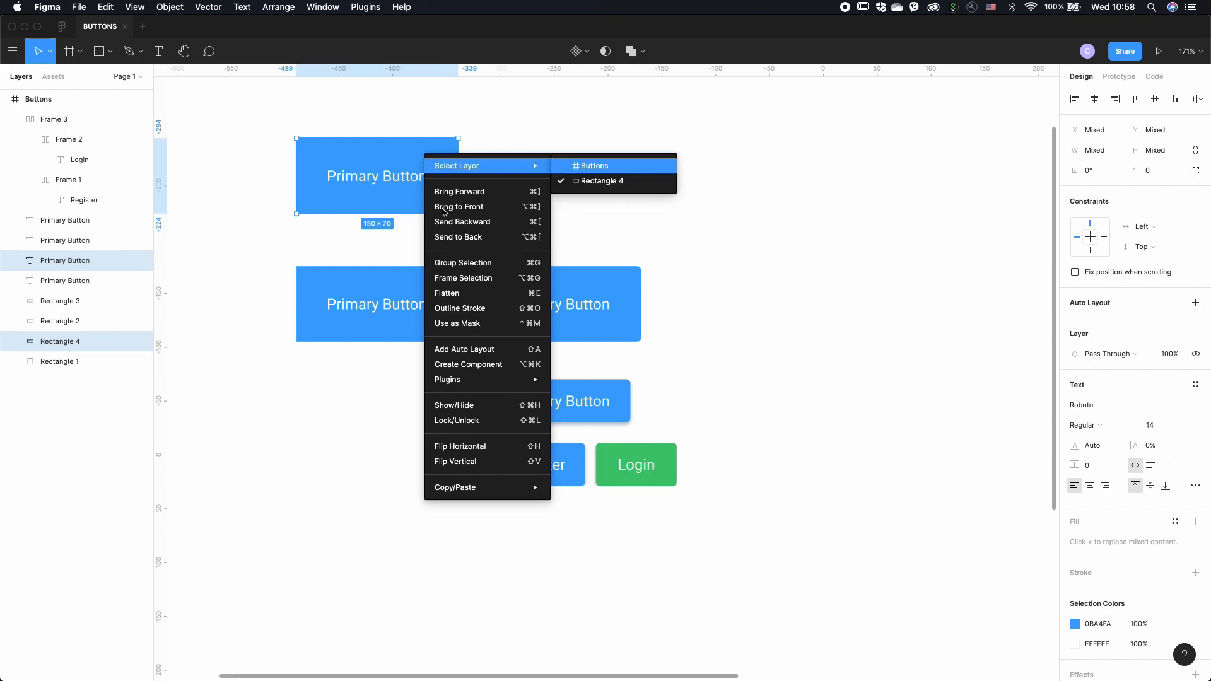
{"action": "left_click", "coordinate": [478, 364]}
{"action": "left_click", "coordinate": [481, 244]}
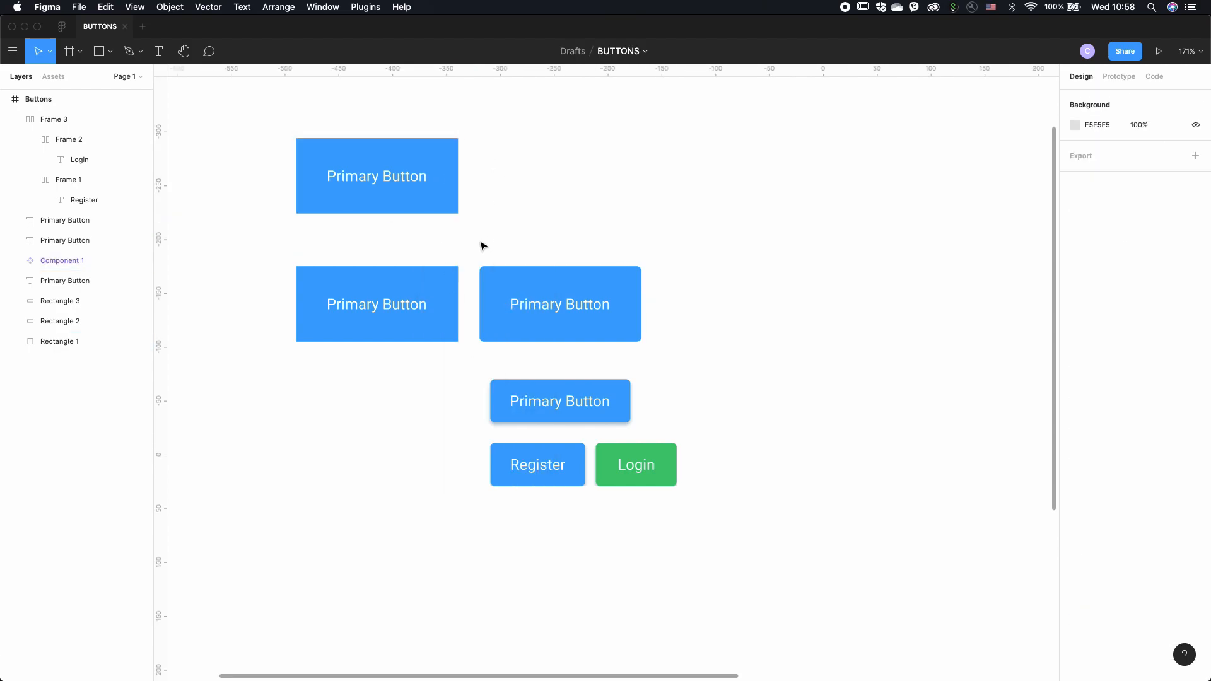
- Rename the new button component as "Primary Button"
{"action": "left_click", "coordinate": [428, 180]}
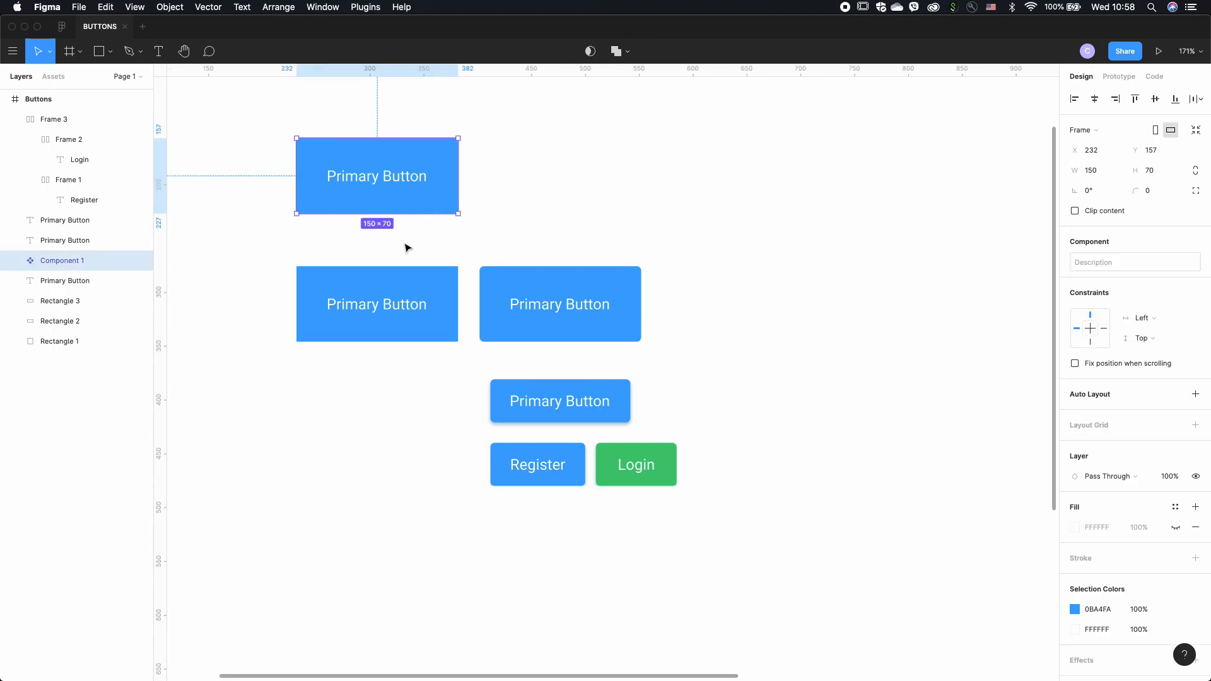
{"action": "double_click", "coordinate": [70, 259]}
{"action": "type", "text": "Primary"}
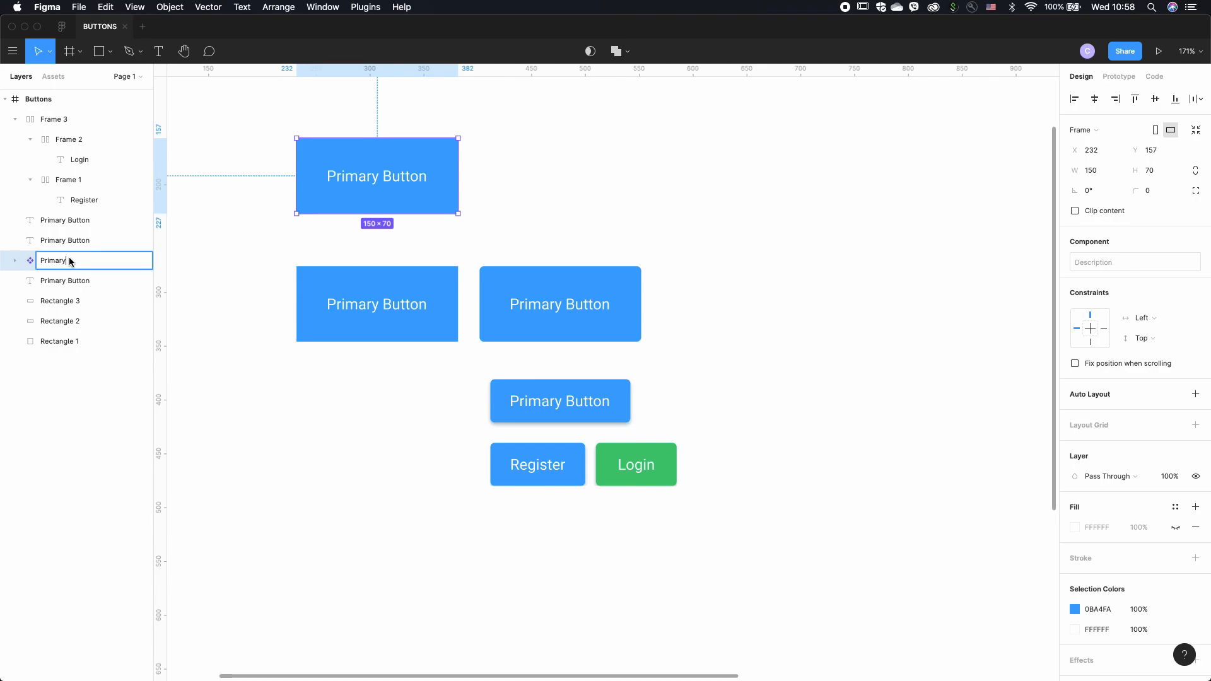
{"action": "type", "text": "utton"}
{"action": "key", "text": "Return"}
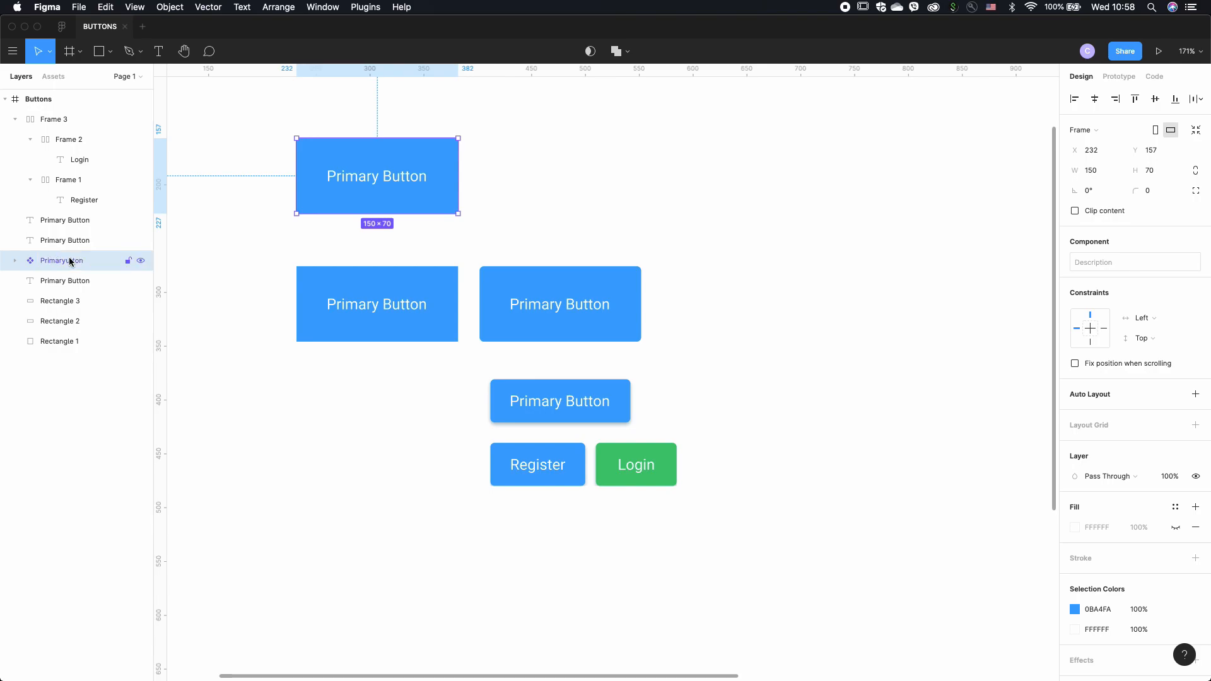
{"action": "double_click", "coordinate": [68, 265]}
{"action": "left_click", "coordinate": [66, 264]}
{"action": "type", "text": "B"}
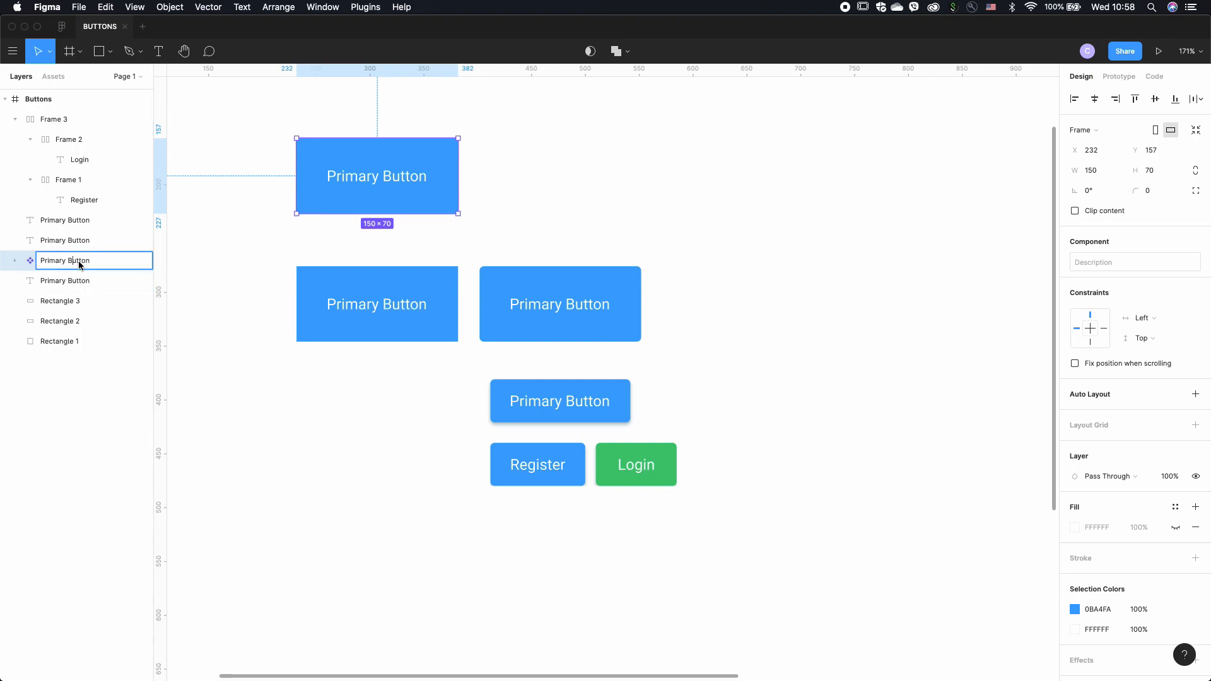
{"action": "left_click", "coordinate": [228, 259]}
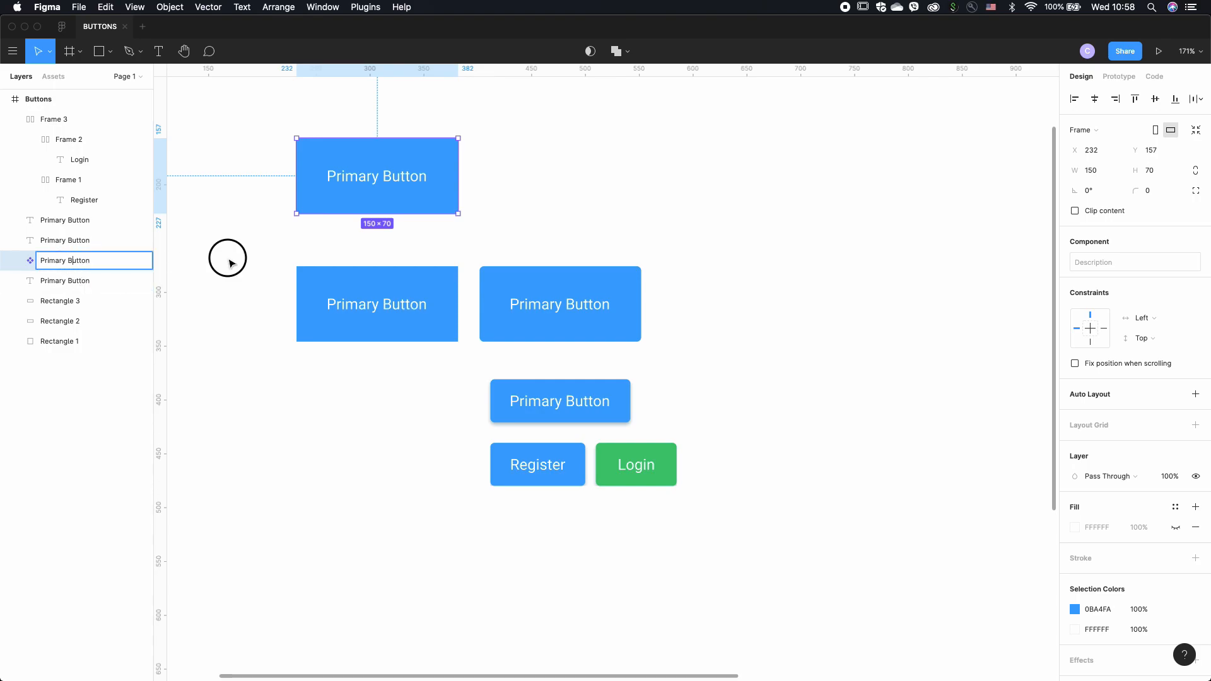
- Examine the Primary Button component among the file's local components in both list and thumbnail views
{"action": "left_click", "coordinate": [317, 179]}
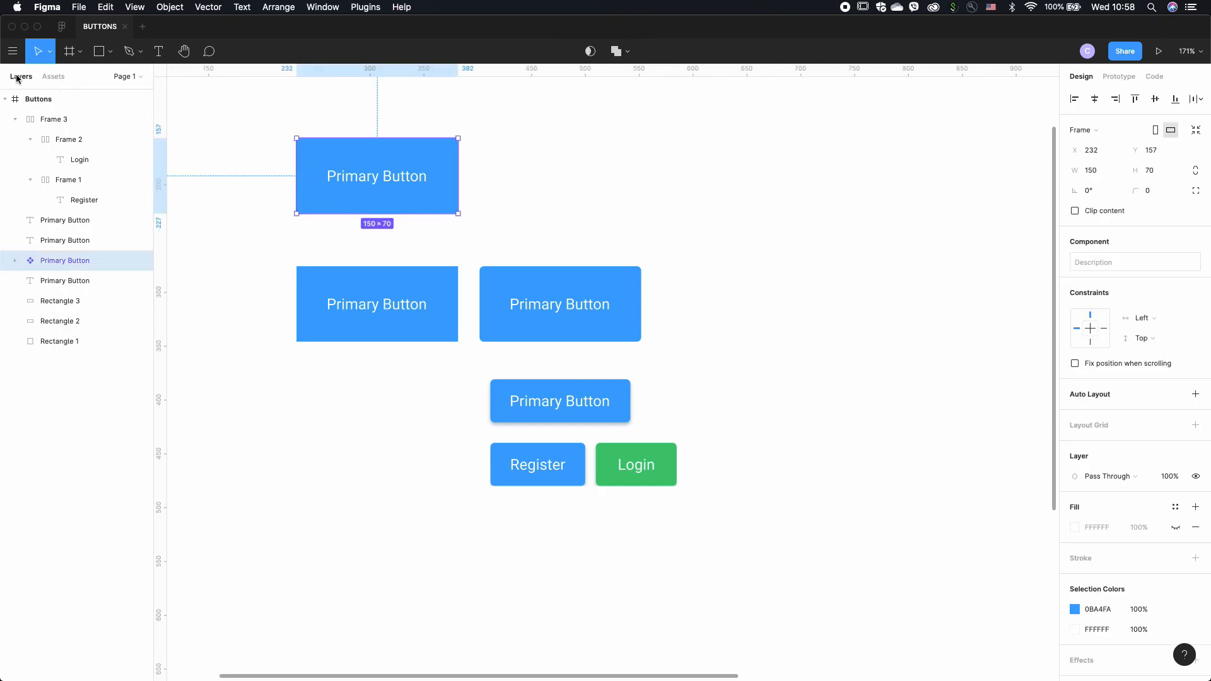
{"action": "left_click", "coordinate": [53, 76]}
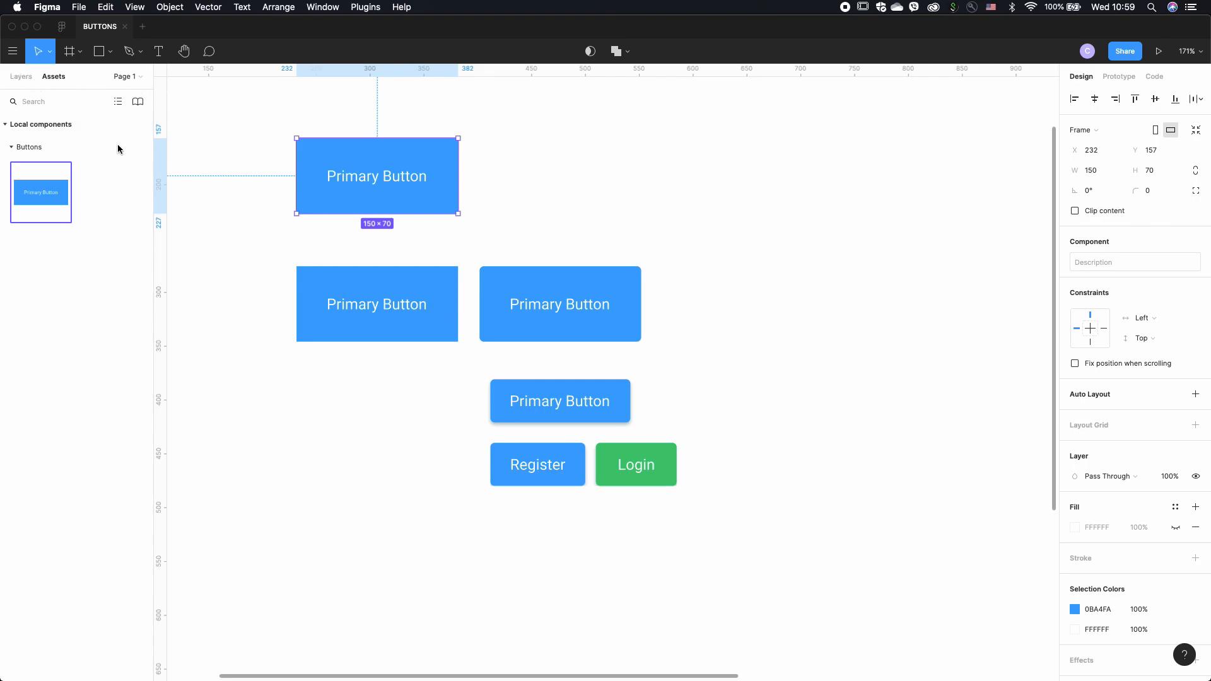
{"action": "left_click", "coordinate": [117, 101]}
{"action": "left_click", "coordinate": [118, 102]}
{"action": "left_click", "coordinate": [21, 76]}
{"action": "left_click", "coordinate": [519, 189]}
{"action": "left_click", "coordinate": [454, 192]}
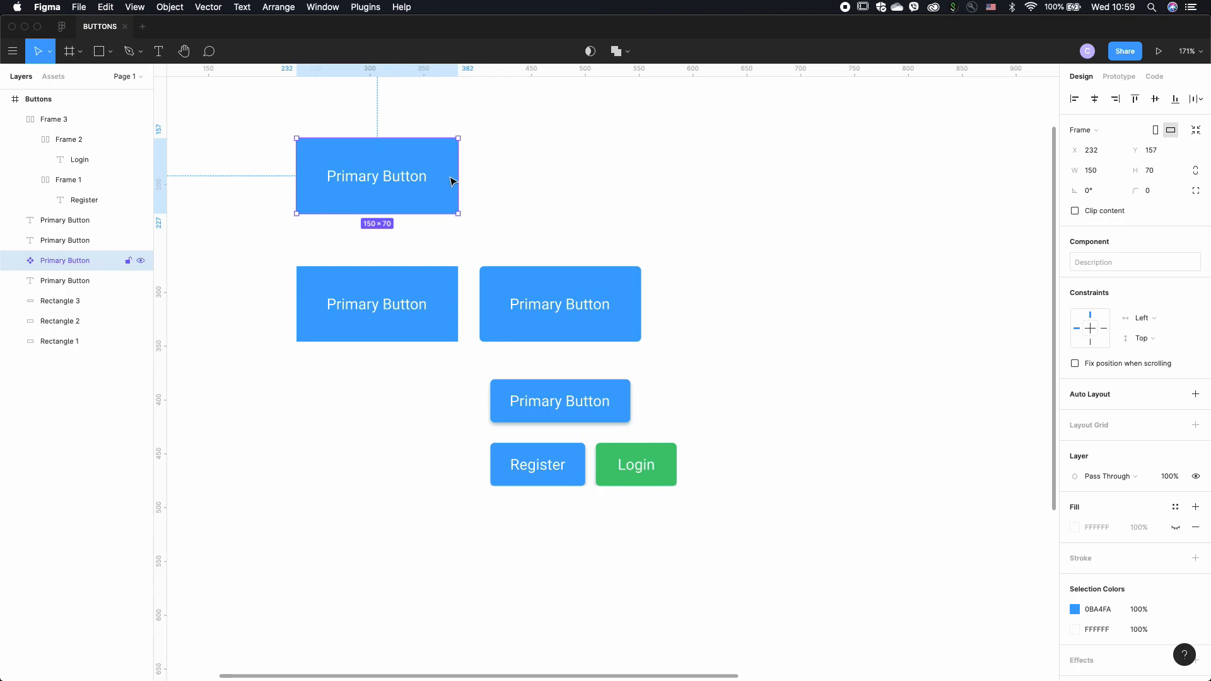
- Create a text style named "Button Label" from the label inside the Primary Button component
{"action": "double_click", "coordinate": [410, 181]}
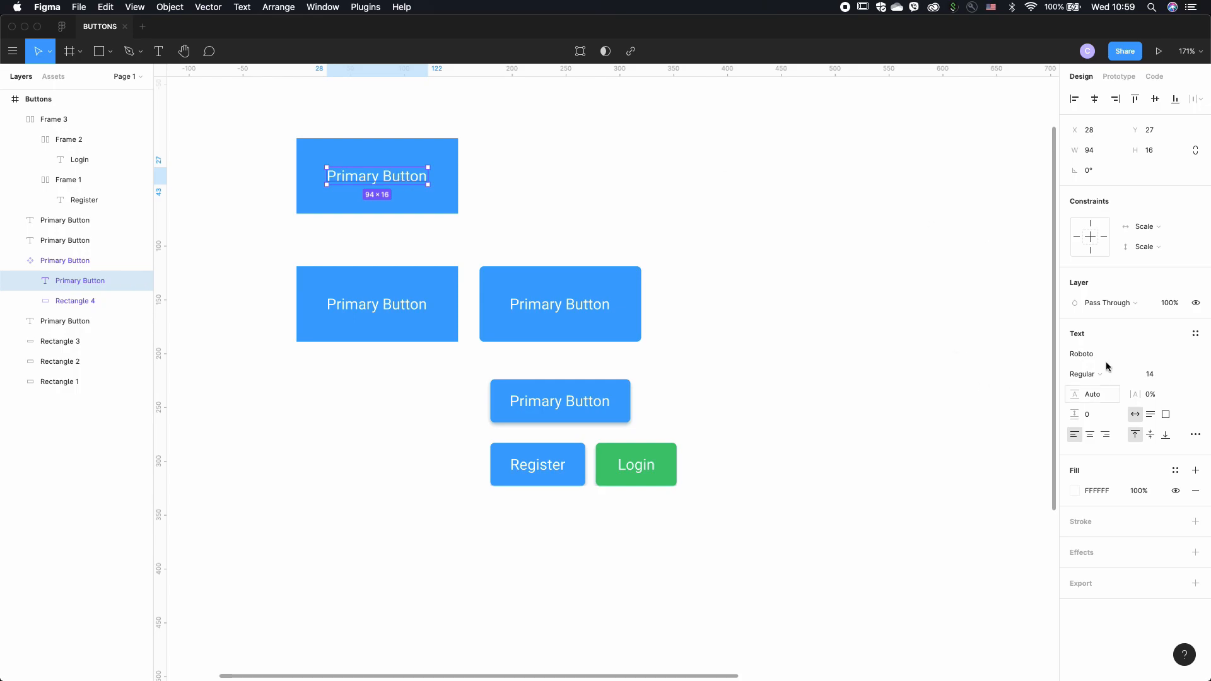
{"action": "left_click", "coordinate": [1198, 334]}
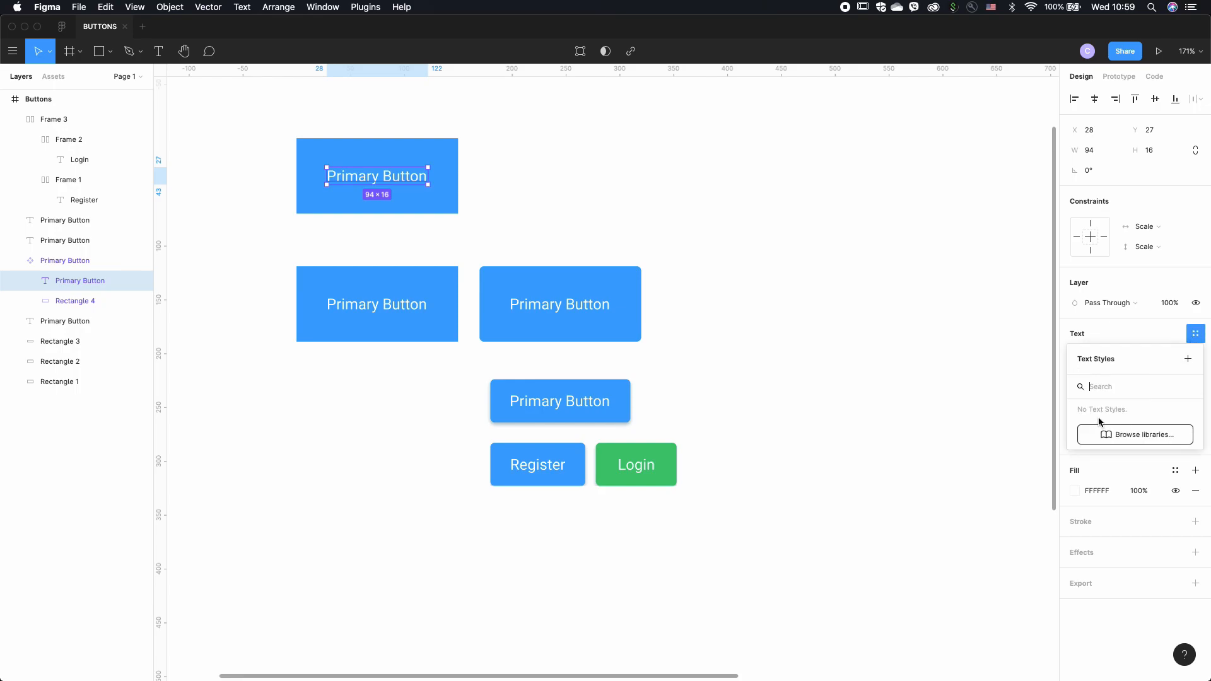
{"action": "left_click", "coordinate": [1187, 359]}
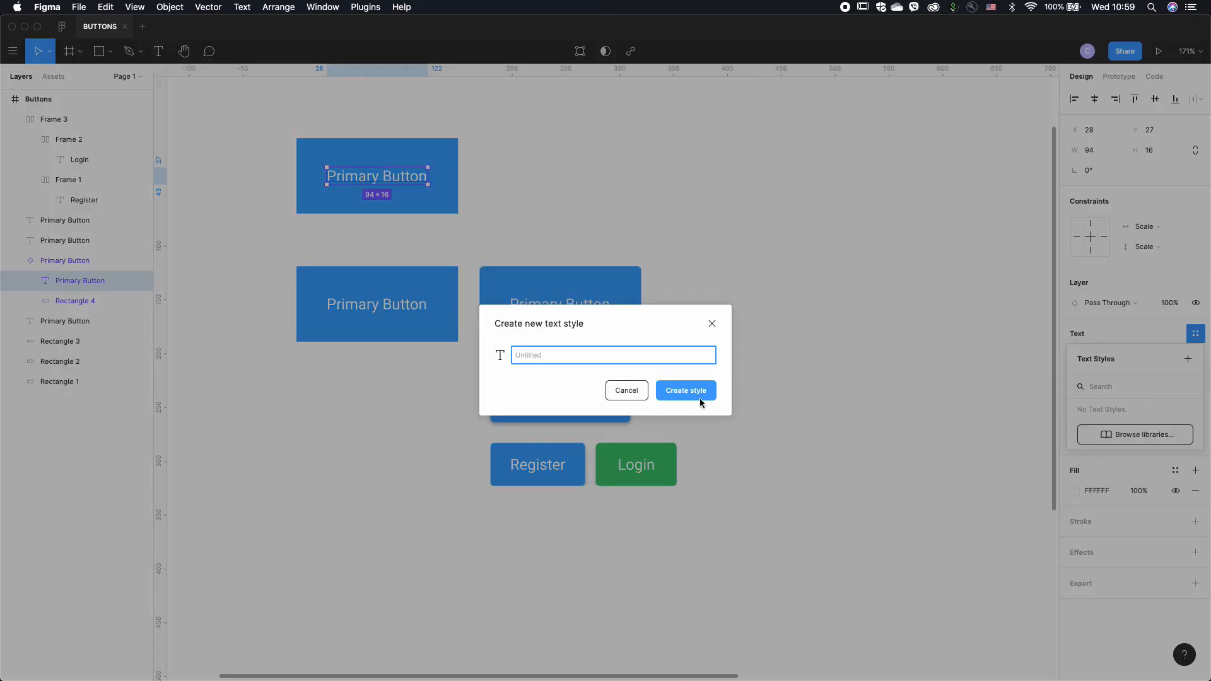
{"action": "type", "text": "Button Label"}
{"action": "left_click", "coordinate": [699, 397]}
{"action": "left_click", "coordinate": [976, 352]}
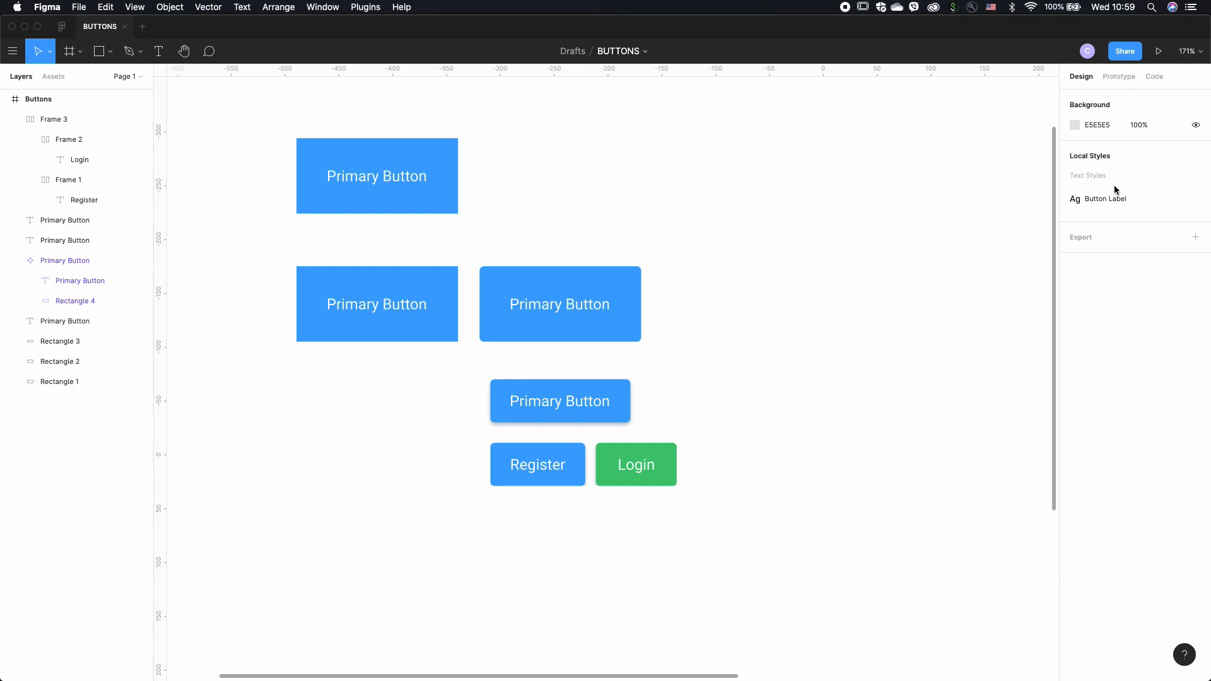
{"action": "left_click", "coordinate": [450, 202]}
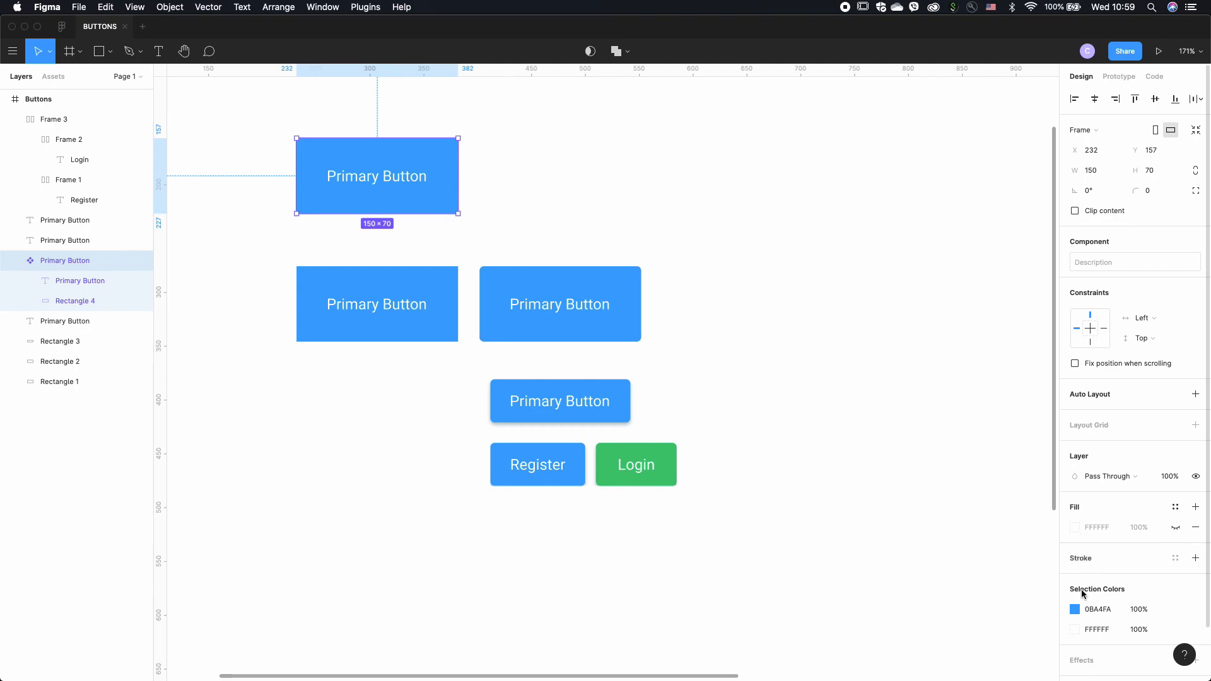
{"action": "double_click", "coordinate": [440, 202]}
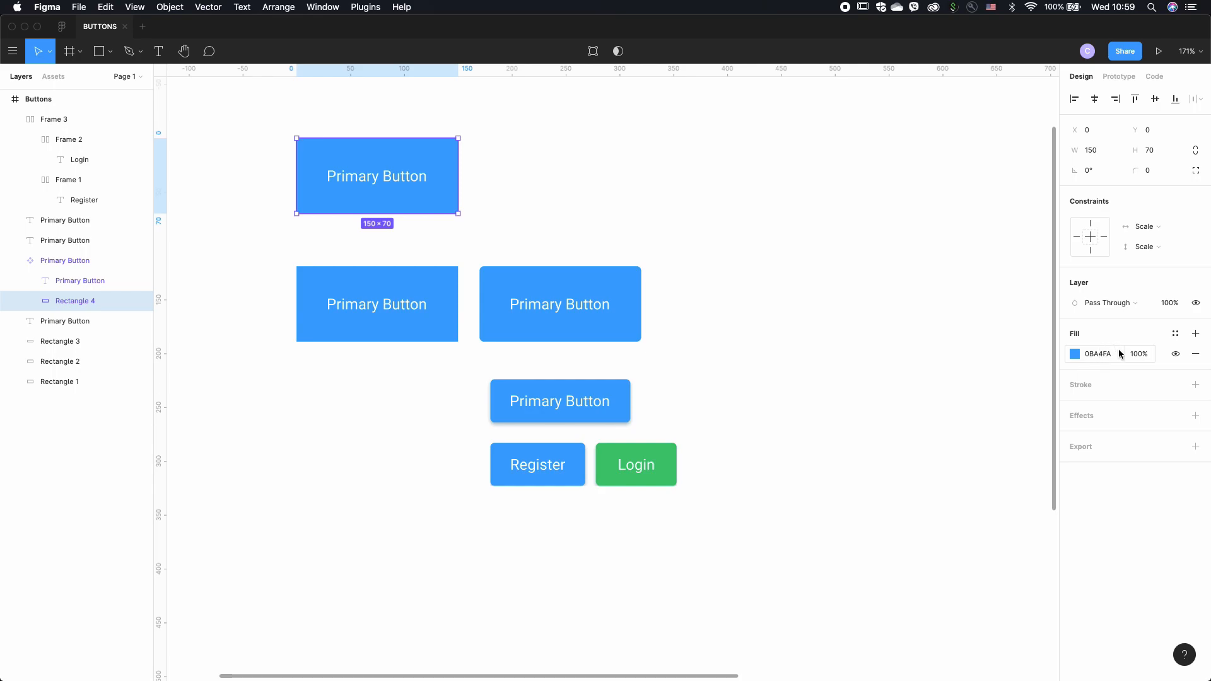
{"action": "left_click", "coordinate": [1175, 333]}
{"action": "left_click", "coordinate": [981, 341]}
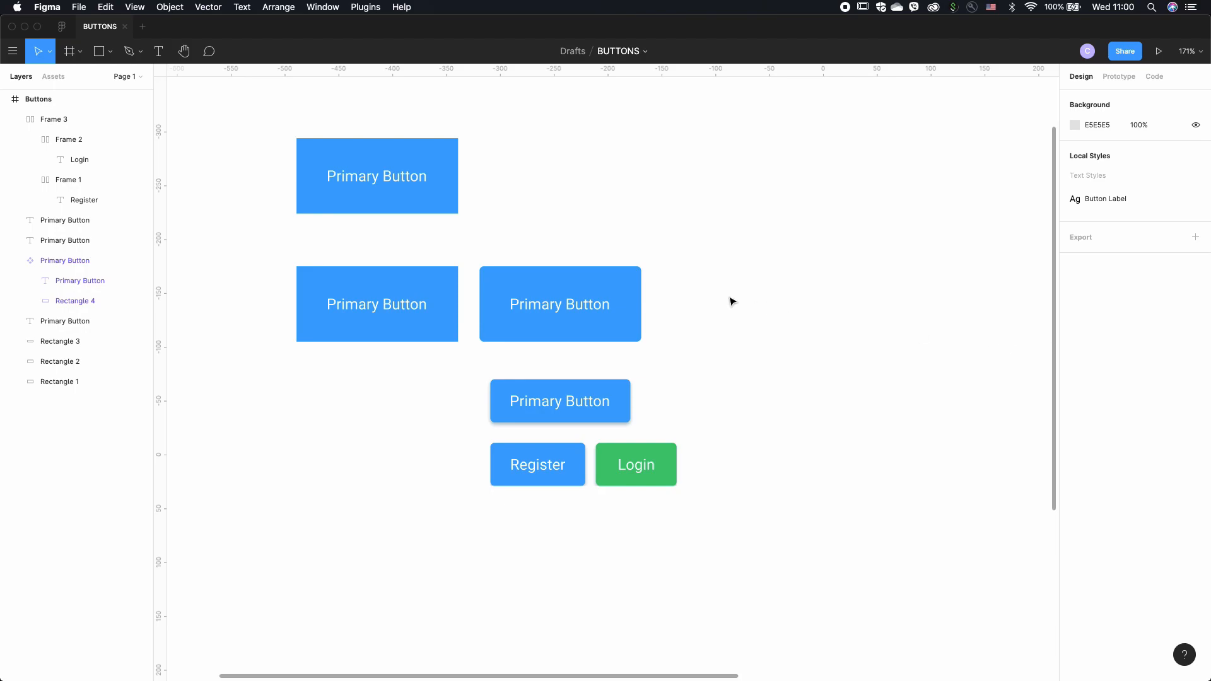
- Create a color style named "Primary Color" from the fill of the rectangle inside the Primary Button component
{"action": "double_click", "coordinate": [441, 203]}
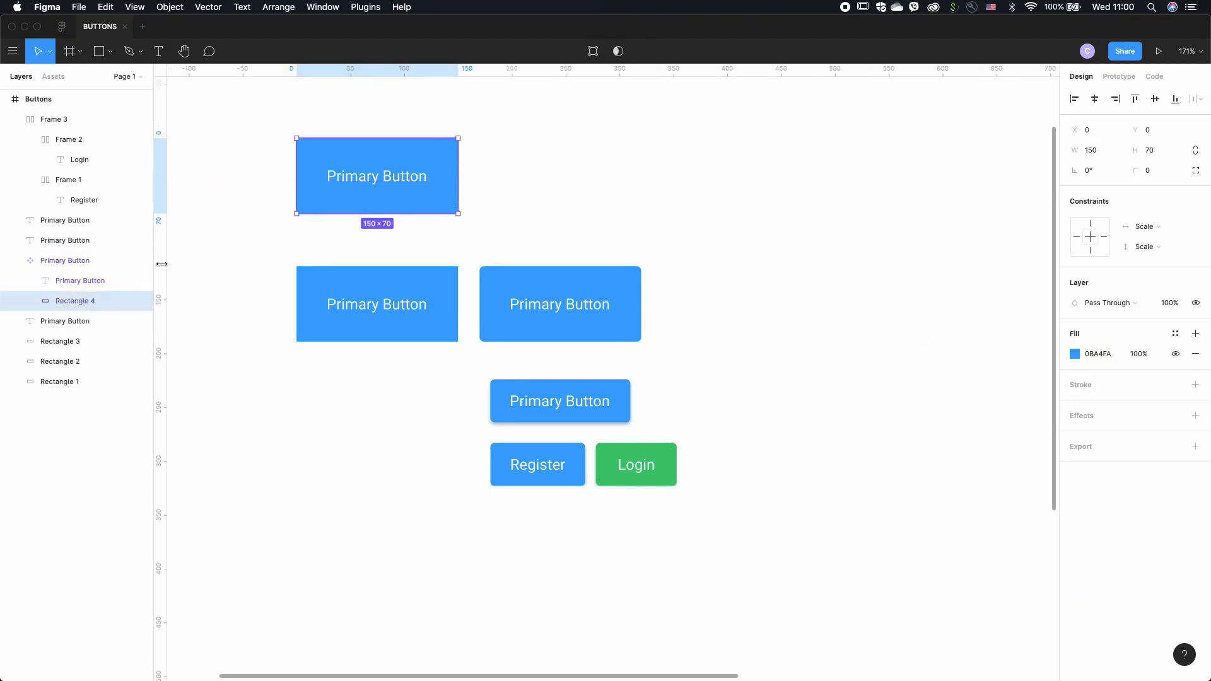
{"action": "left_click", "coordinate": [1176, 334]}
{"action": "left_click", "coordinate": [1189, 360]}
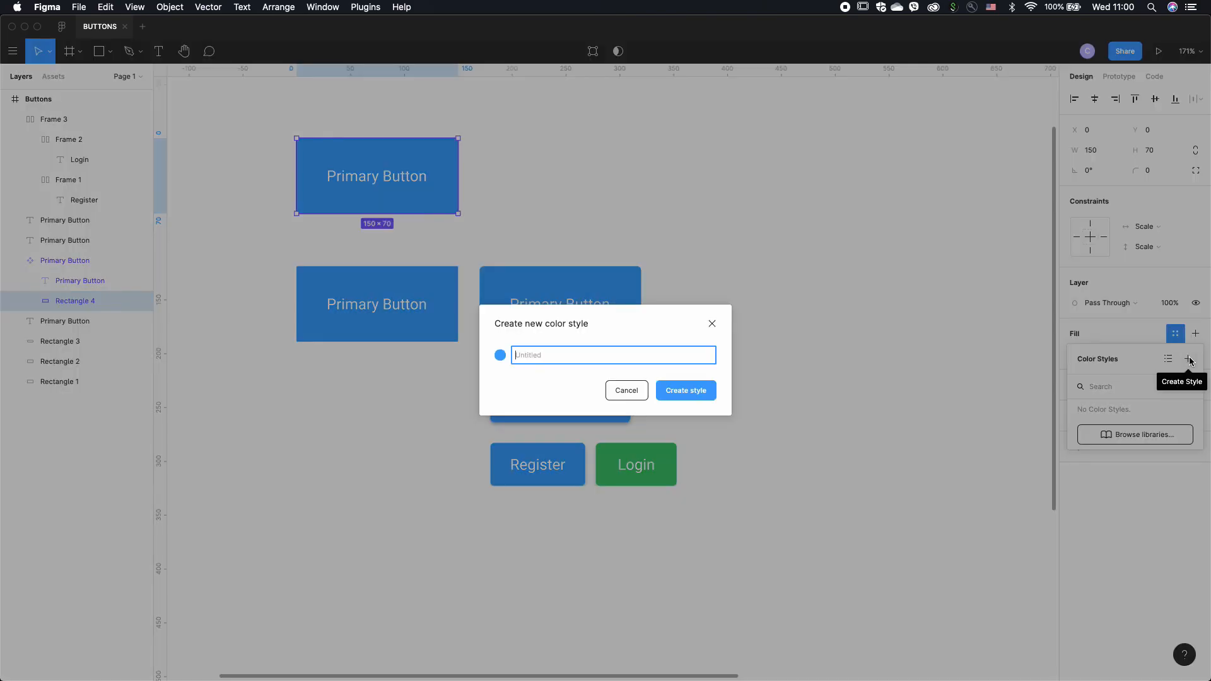
{"action": "type", "text": "Primary Color"}
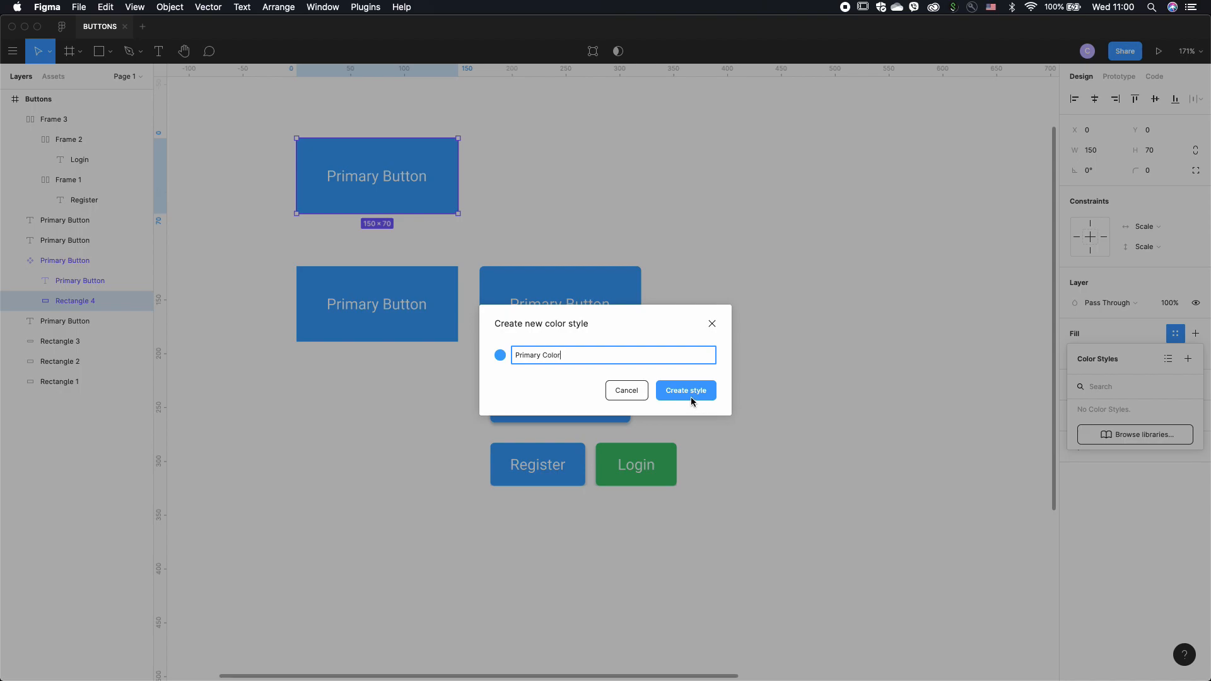
{"action": "left_click", "coordinate": [691, 396]}
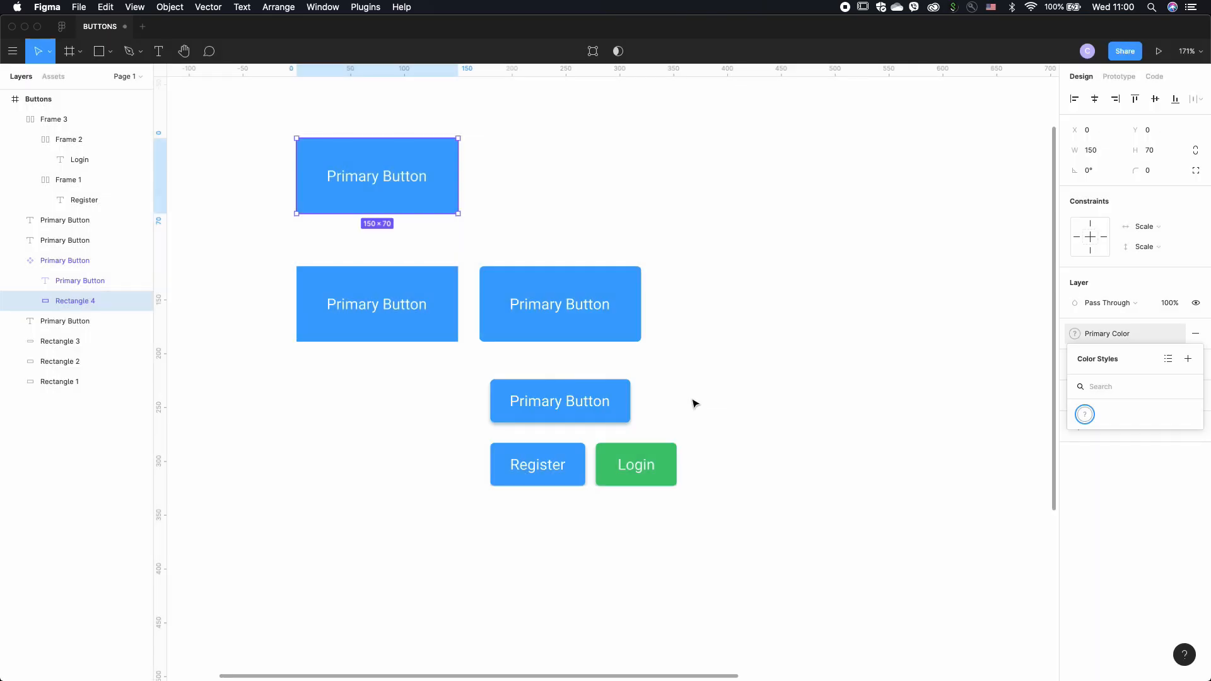
{"action": "left_click", "coordinate": [697, 237]}
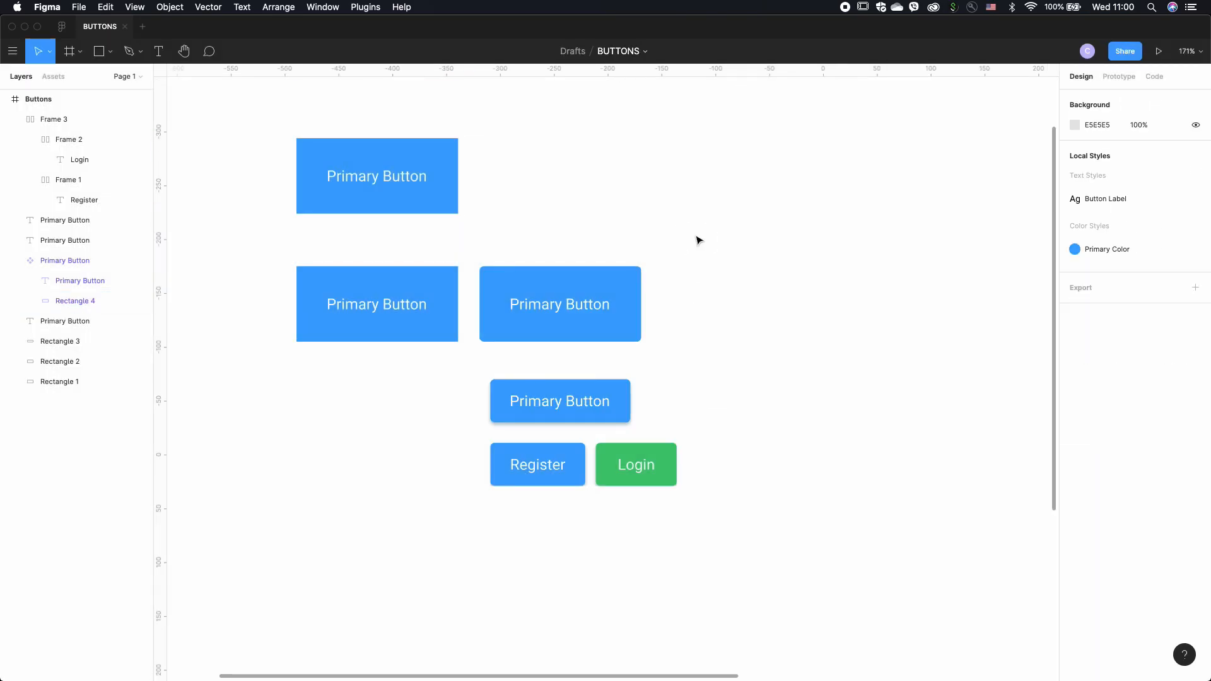
- Inspect the Primary Button component's selection colors and the file's local text and color styles
{"action": "left_click", "coordinate": [449, 207]}
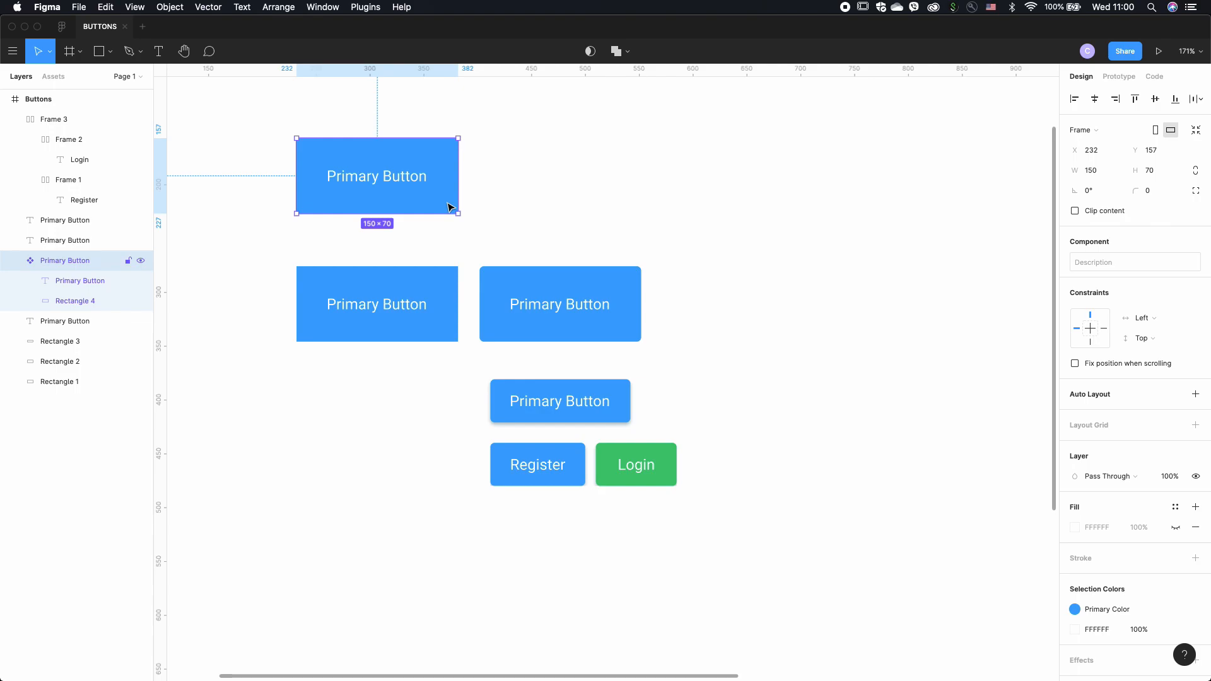
{"action": "left_click", "coordinate": [633, 201]}
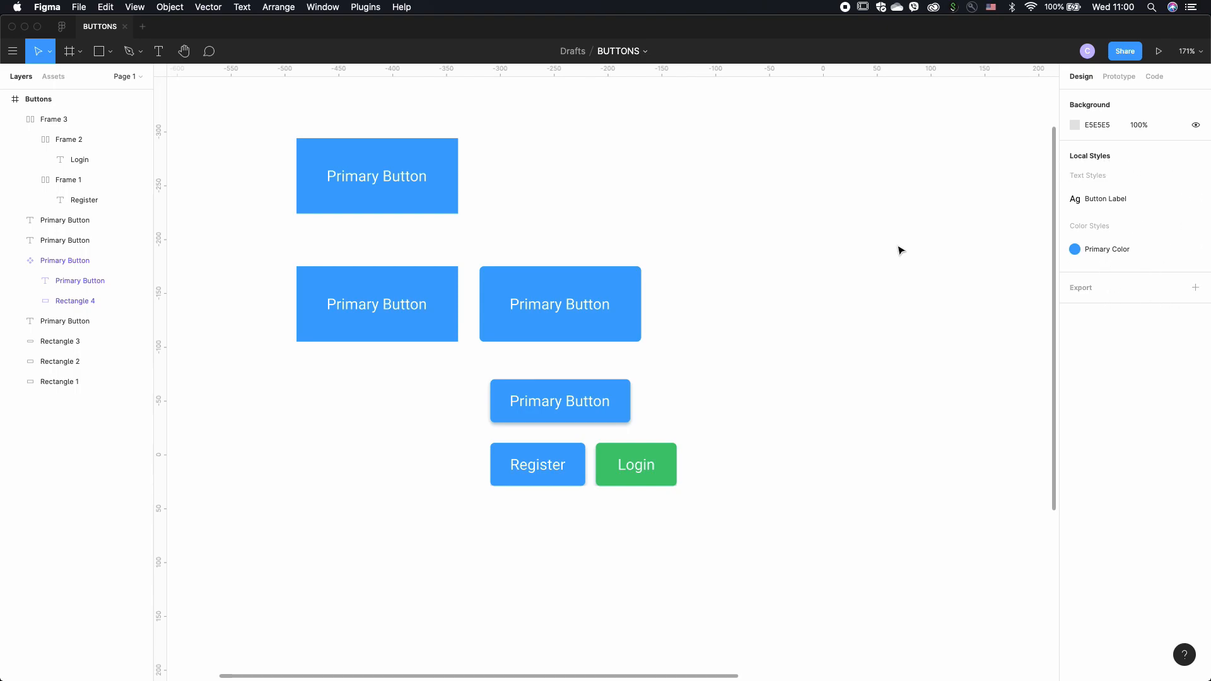
{"action": "left_click", "coordinate": [394, 177]}
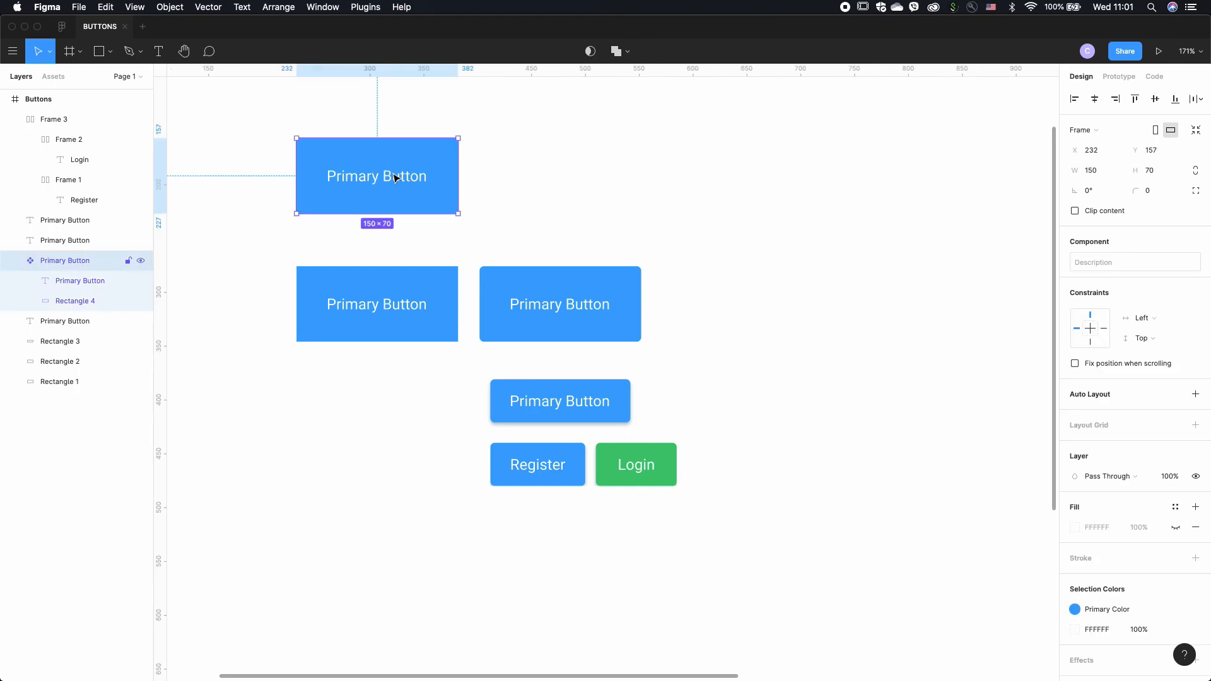
- Place an instance of the Primary Button component beside it in the upper row and set the instance's corner radius to 4
{"action": "left_click_drag", "start_coordinate": [394, 176], "coordinate": [577, 171]}
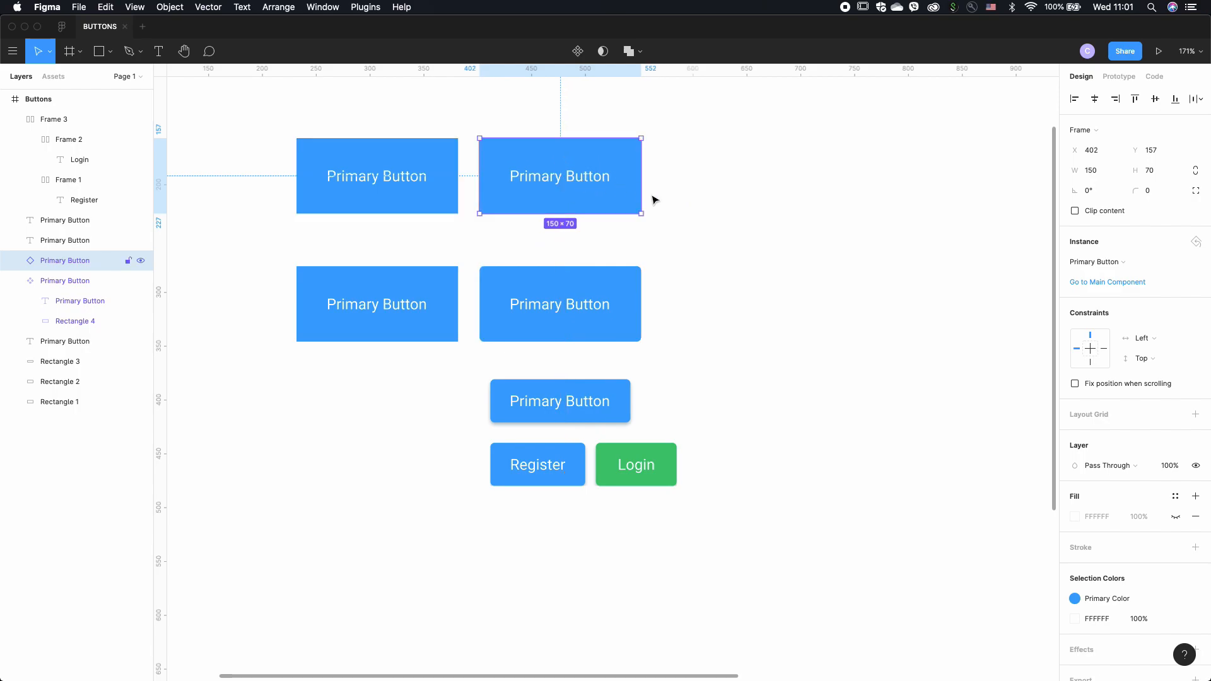
{"action": "left_click", "coordinate": [675, 205]}
{"action": "left_click", "coordinate": [626, 171]}
{"action": "left_click", "coordinate": [1154, 191]}
{"action": "type", "text": "4"}
{"action": "left_click", "coordinate": [898, 238]}
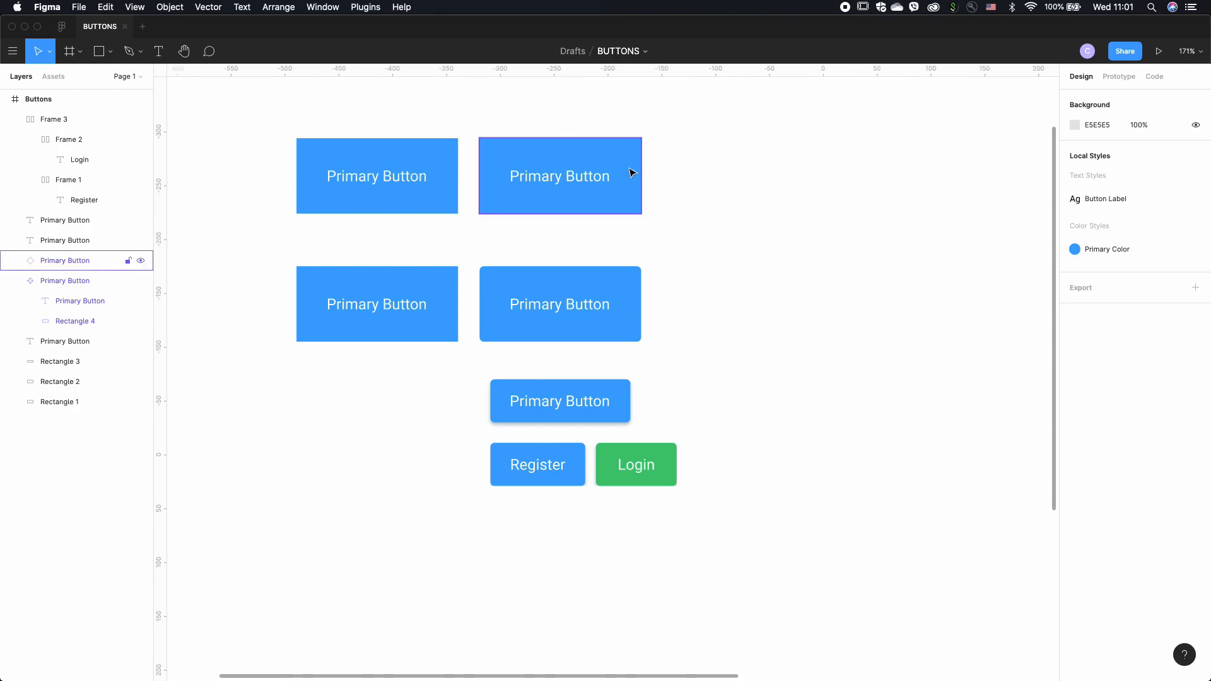
- Round the corners of the rectangle inside the new instance to match the rounded button below it
{"action": "scroll", "coordinate": [631, 171], "scroll_direction": "up", "scroll_amount": 5}
{"action": "scroll", "coordinate": [631, 172], "scroll_direction": "up", "scroll_amount": 1}
{"action": "scroll", "coordinate": [630, 172], "scroll_direction": "left", "scroll_amount": 1}
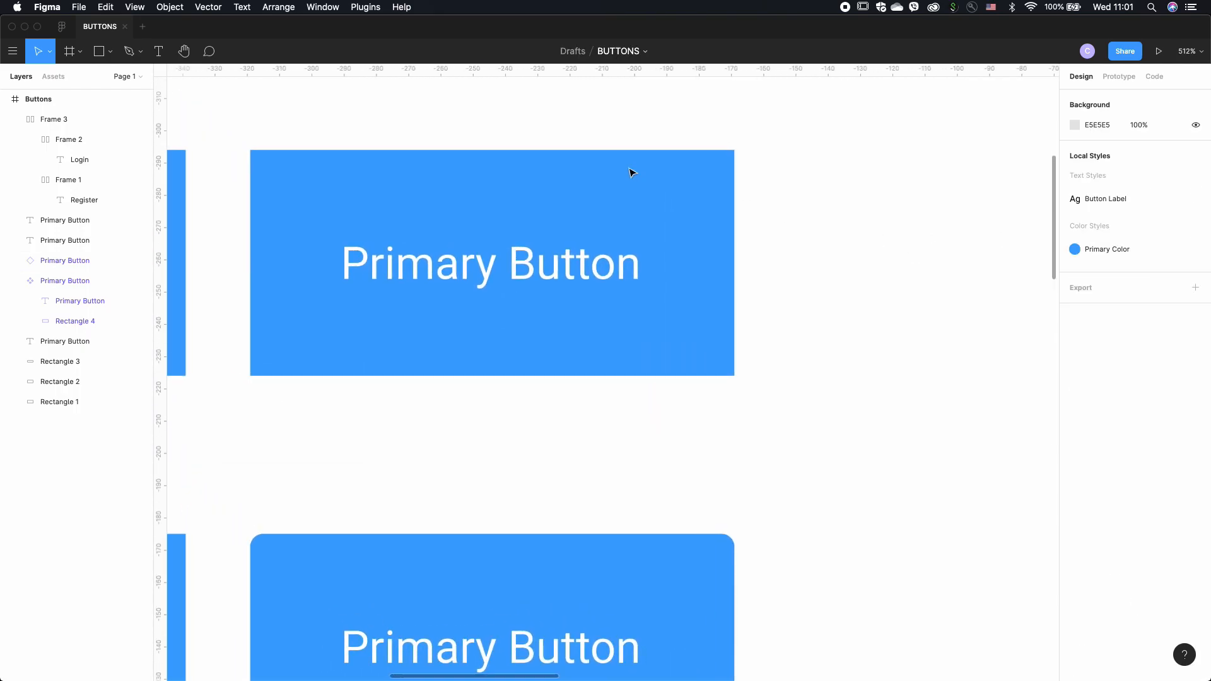
{"action": "left_click", "coordinate": [705, 199]}
{"action": "left_click", "coordinate": [705, 199]}
{"action": "left_click", "coordinate": [1158, 169]}
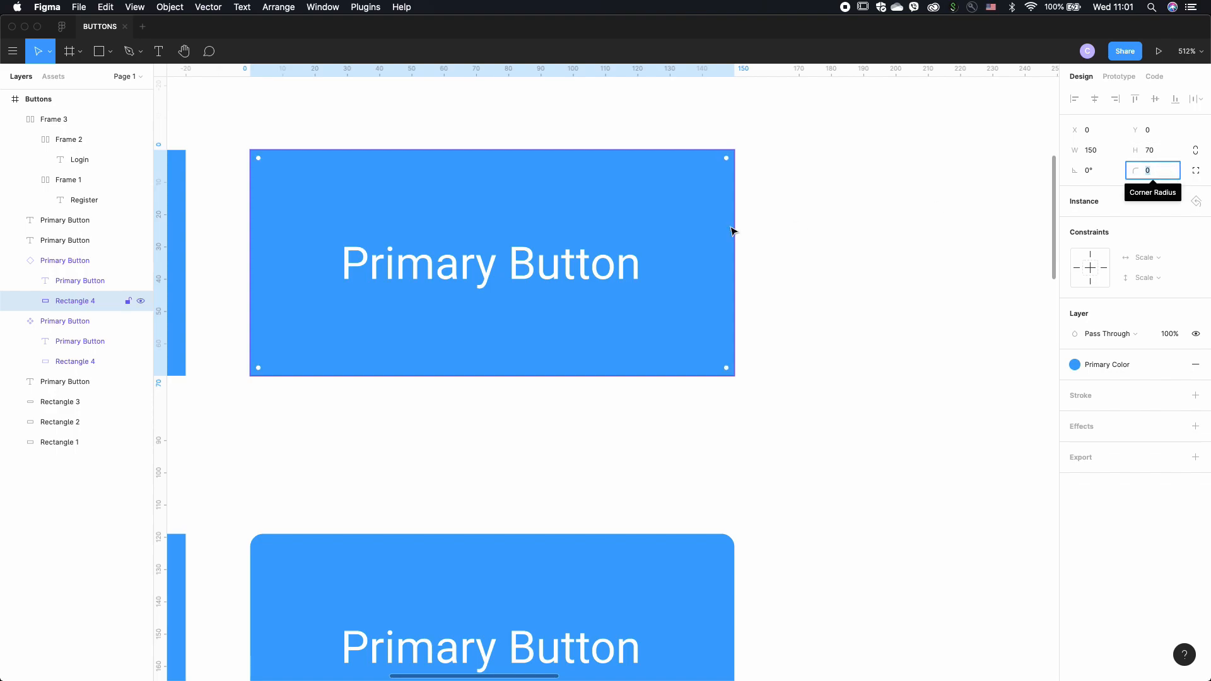
{"action": "key", "text": "Return"}
{"action": "left_click", "coordinate": [769, 166]}
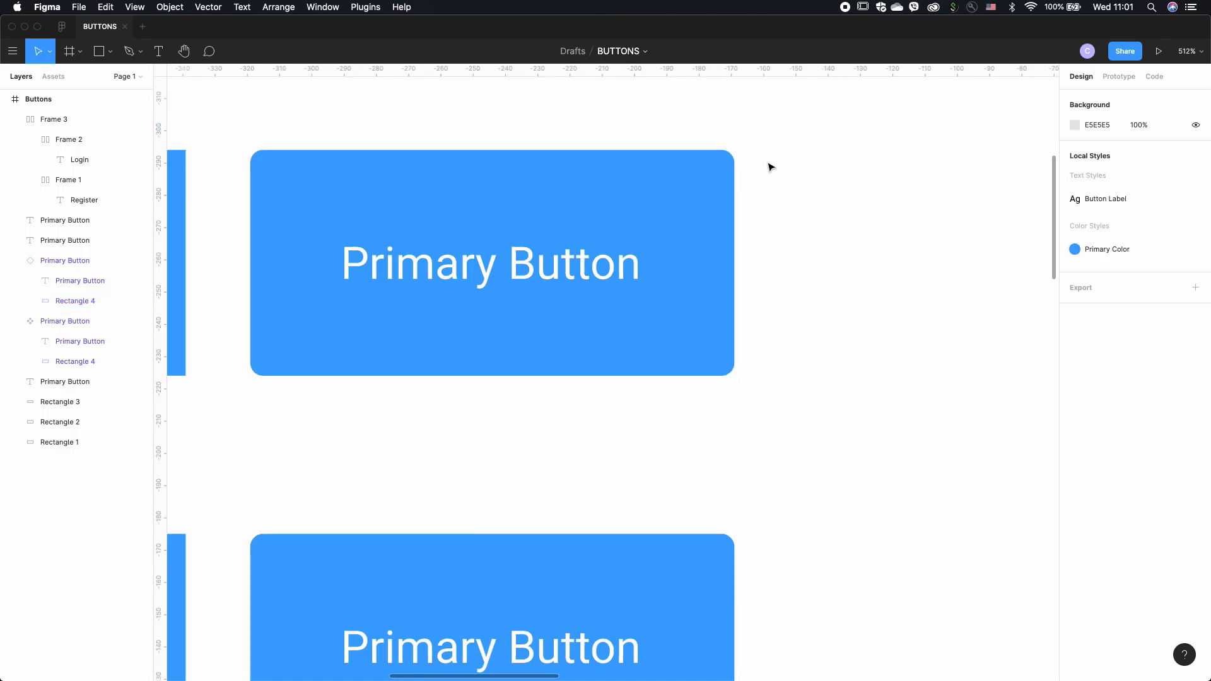
- Push the rounded-corner overrides from the instance to the main Primary Button component
{"action": "scroll", "coordinate": [768, 167], "scroll_direction": "down", "scroll_amount": 3}
{"action": "scroll", "coordinate": [770, 165], "scroll_direction": "left", "scroll_amount": 2}
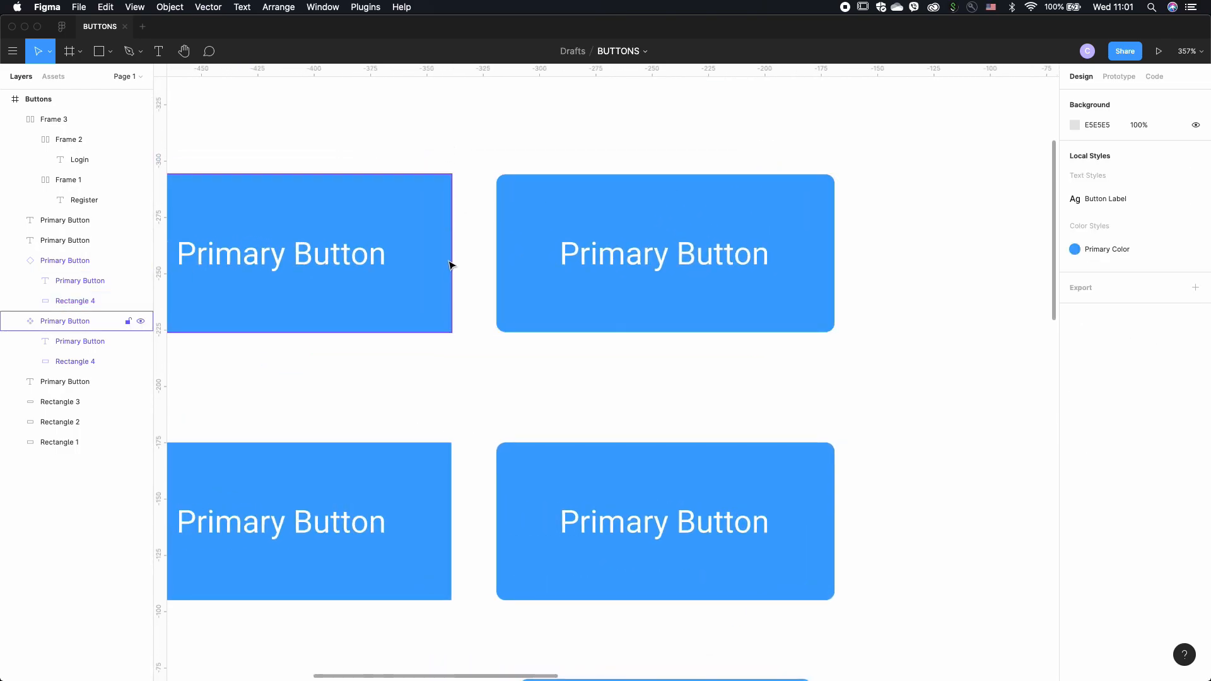
{"action": "scroll", "coordinate": [446, 209], "scroll_direction": "up", "scroll_amount": 3}
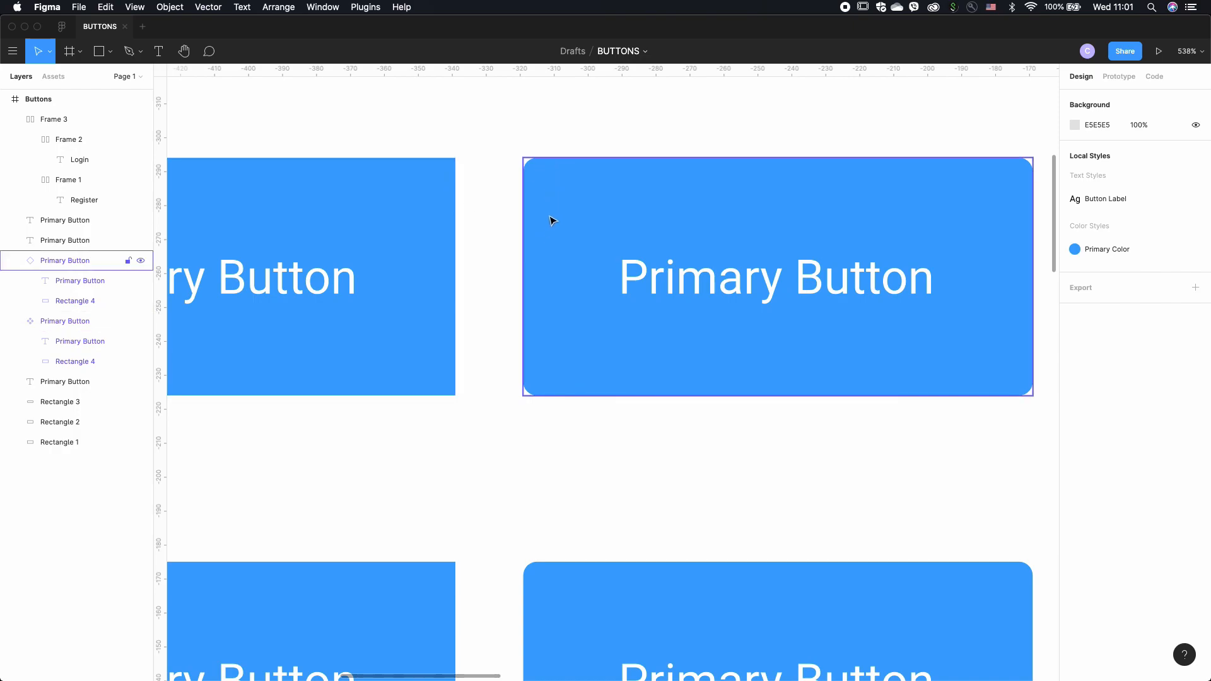
{"action": "left_click", "coordinate": [505, 206]}
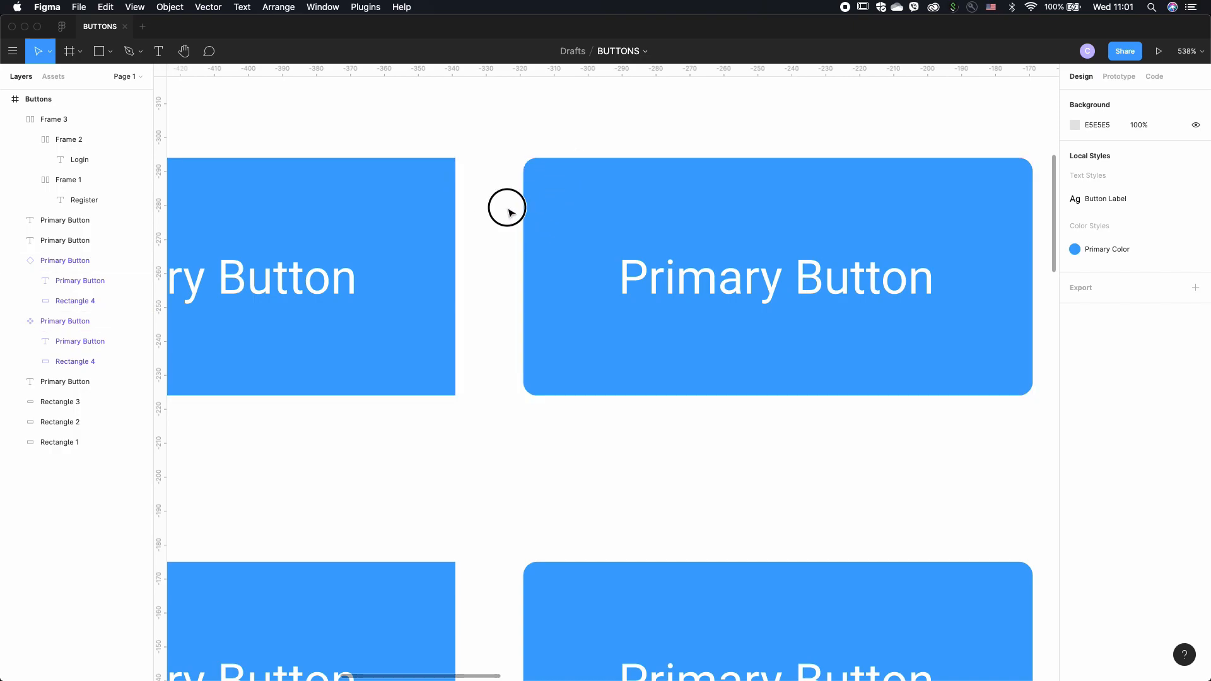
{"action": "scroll", "coordinate": [508, 214], "scroll_direction": "down", "scroll_amount": 3}
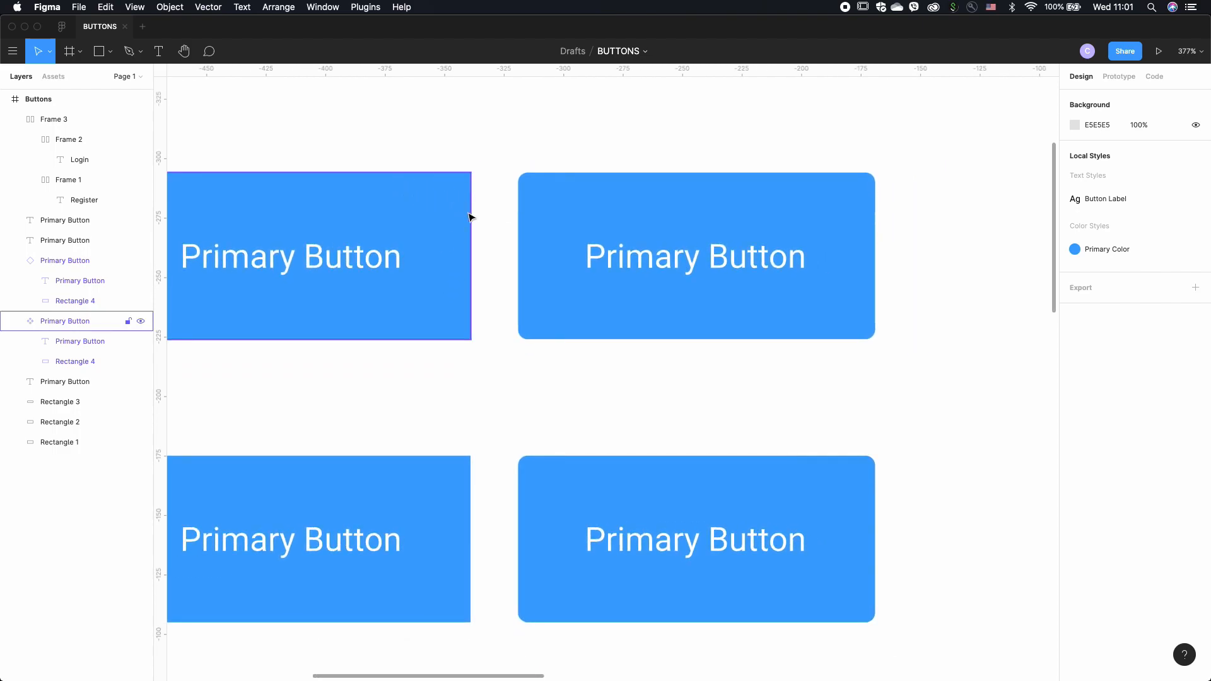
{"action": "left_click", "coordinate": [558, 215]}
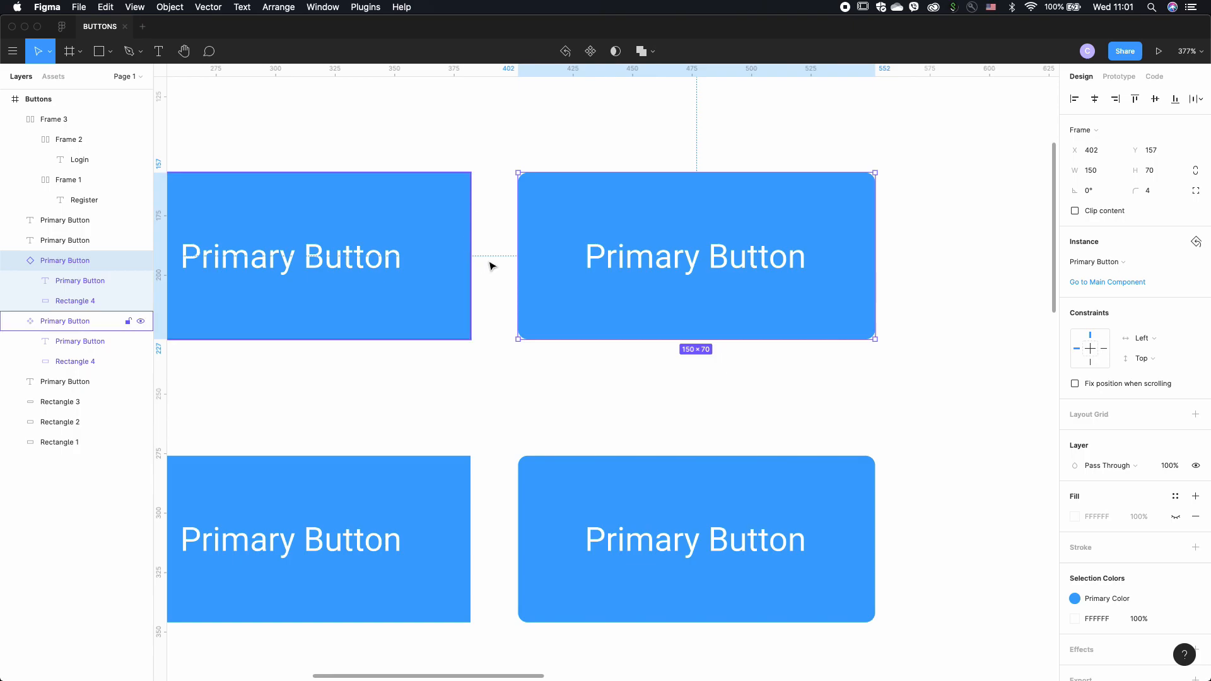
{"action": "right_click", "coordinate": [545, 224]}
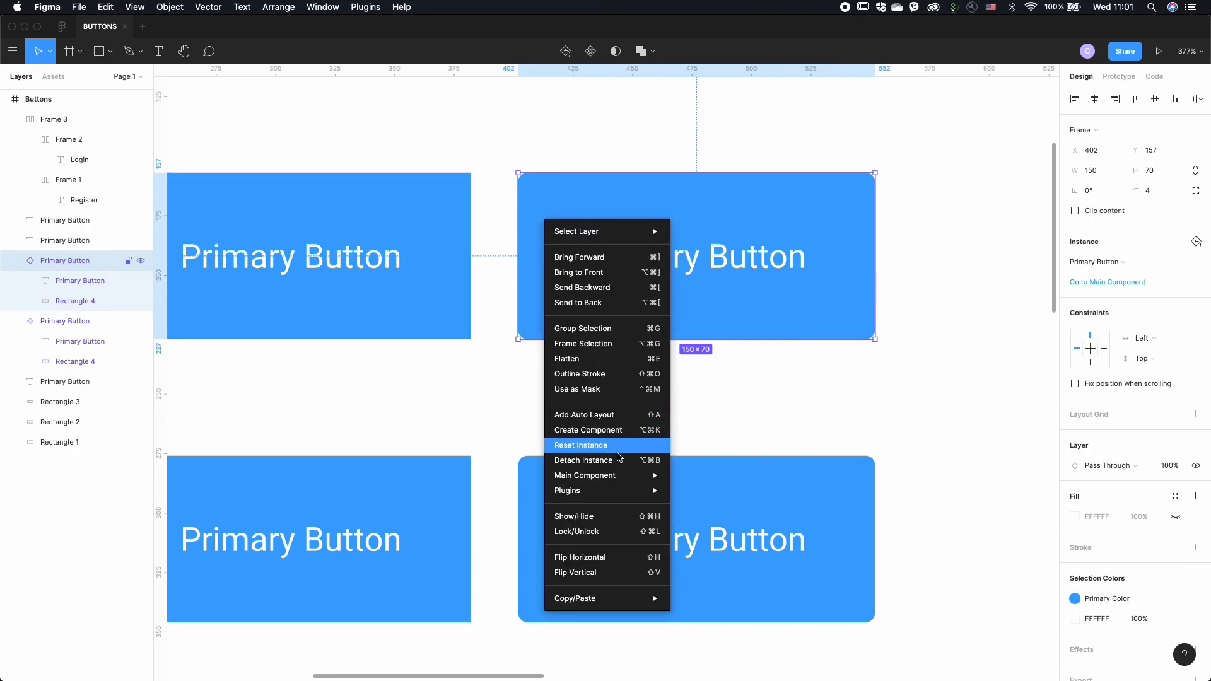
{"action": "mouse_move", "coordinate": [621, 476]}
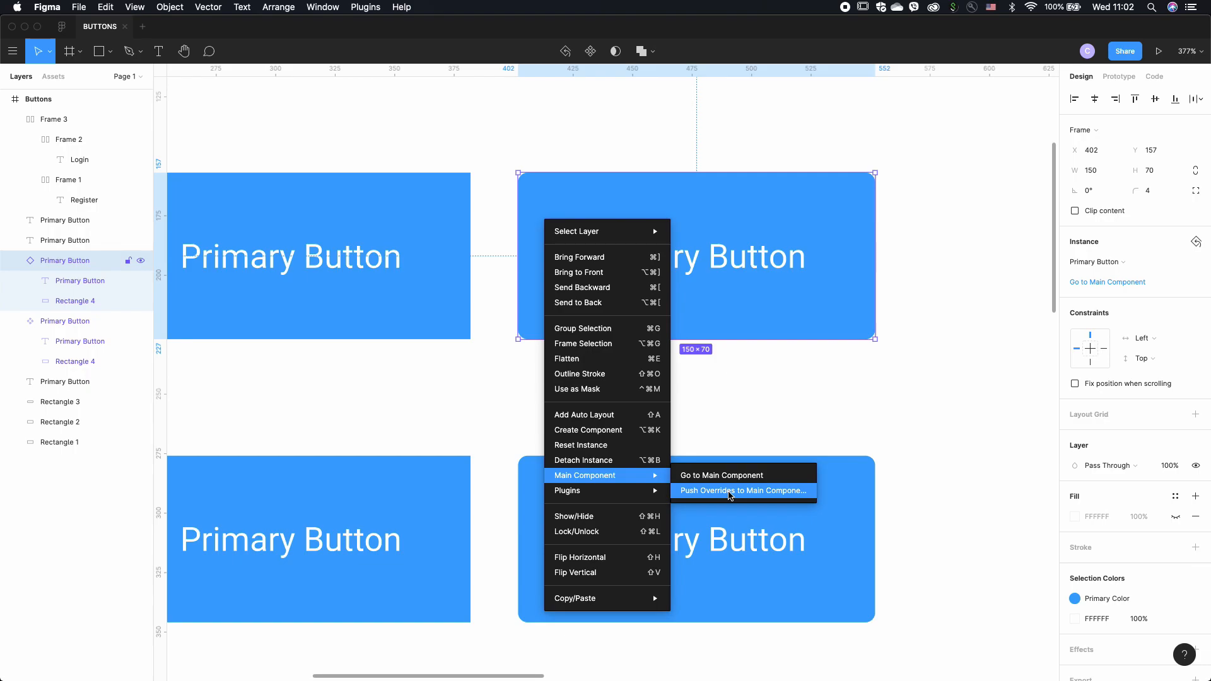
{"action": "left_click", "coordinate": [730, 496]}
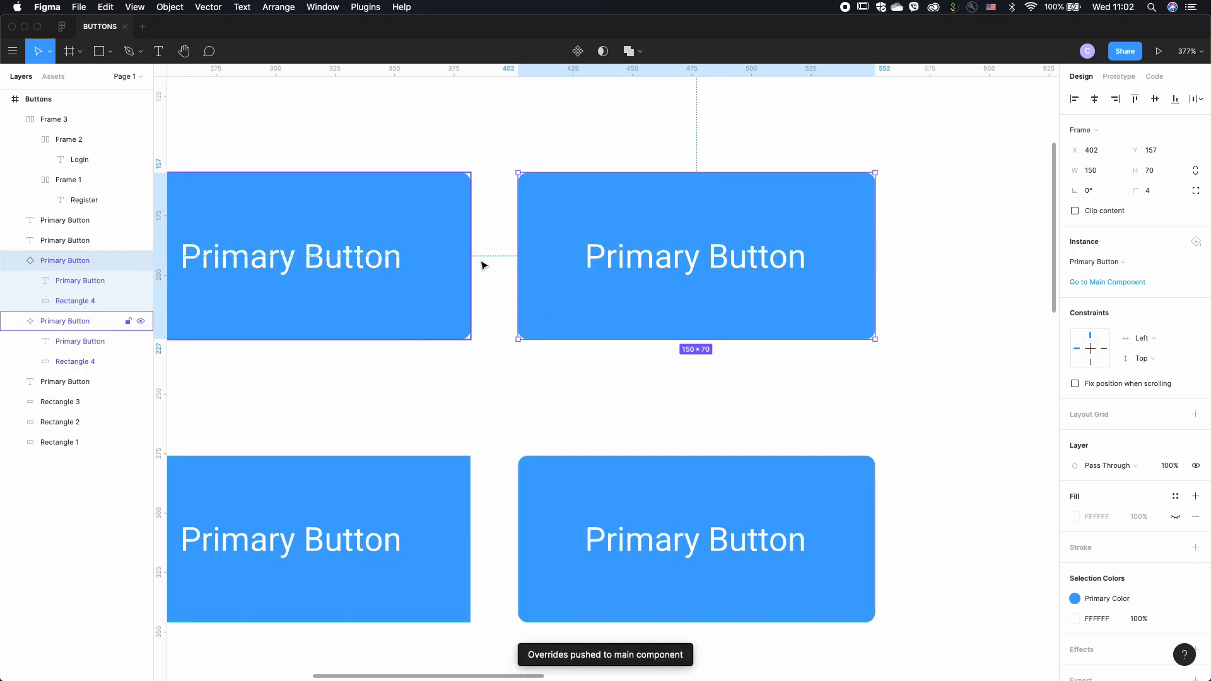
{"action": "left_click", "coordinate": [497, 225]}
{"action": "scroll", "coordinate": [498, 227], "scroll_direction": "down", "scroll_amount": 1}
{"action": "scroll", "coordinate": [498, 228], "scroll_direction": "left", "scroll_amount": 1}
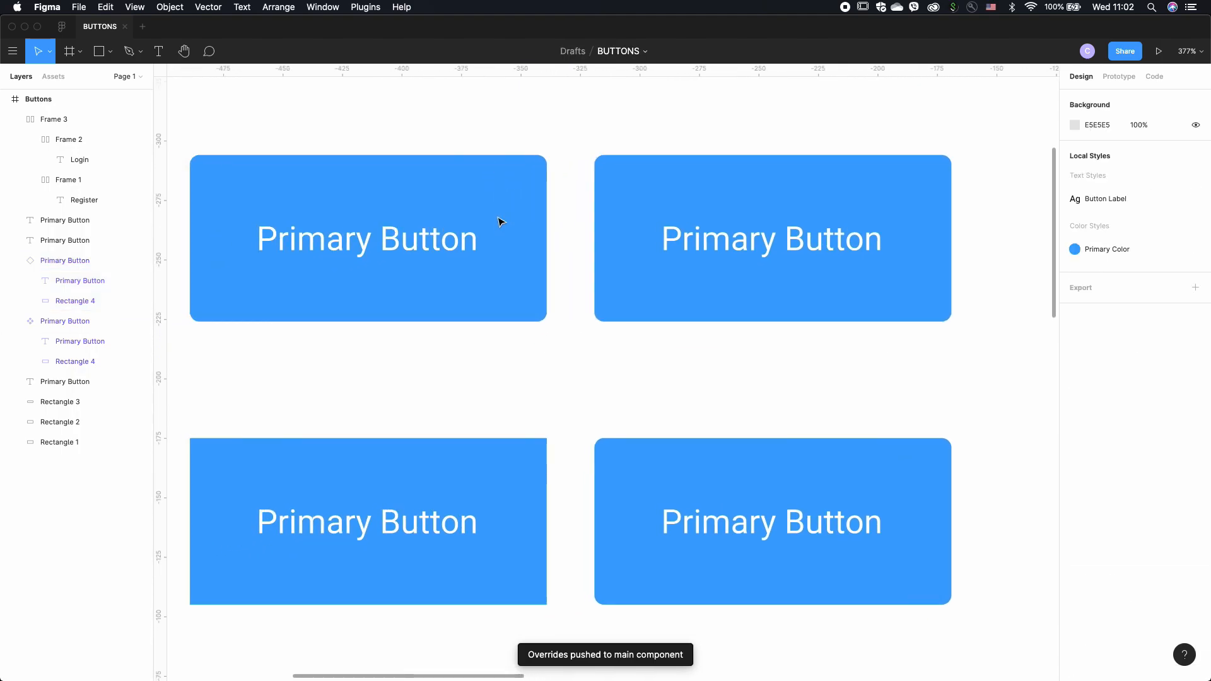
- Duplicate the Primary Button instance further along the same row, at X 604 and Y 157
{"action": "scroll", "coordinate": [486, 294], "scroll_direction": "down", "scroll_amount": 3}
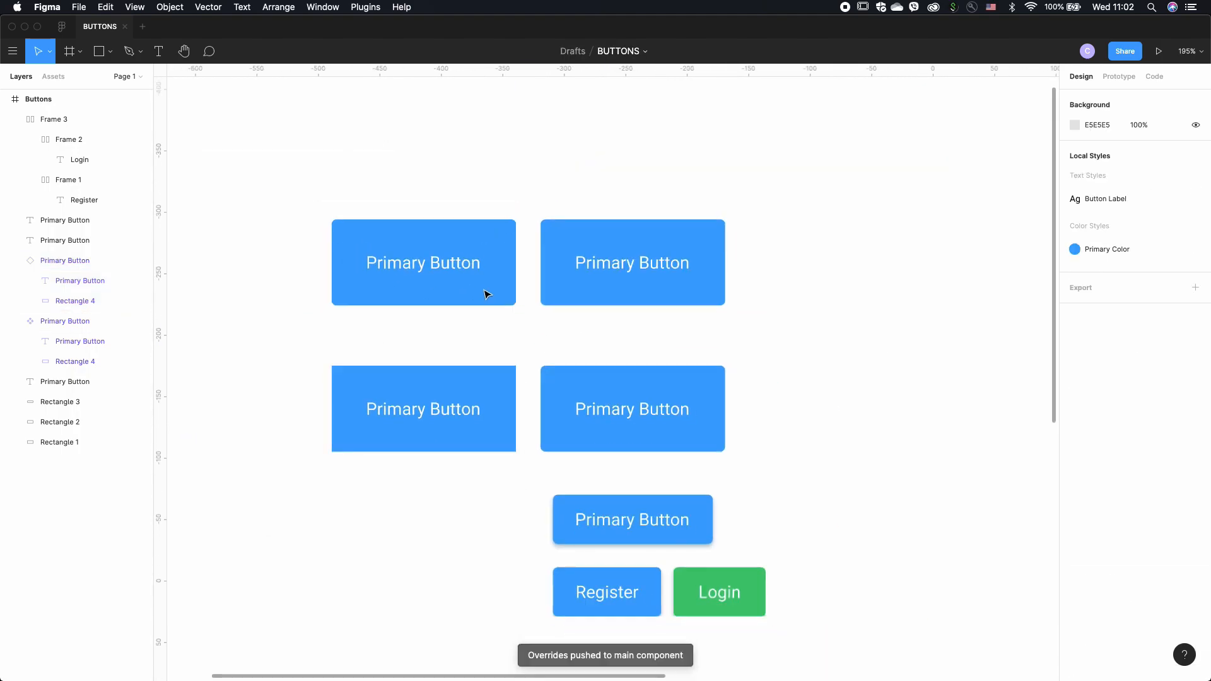
{"action": "scroll", "coordinate": [486, 293], "scroll_direction": "up", "scroll_amount": 1}
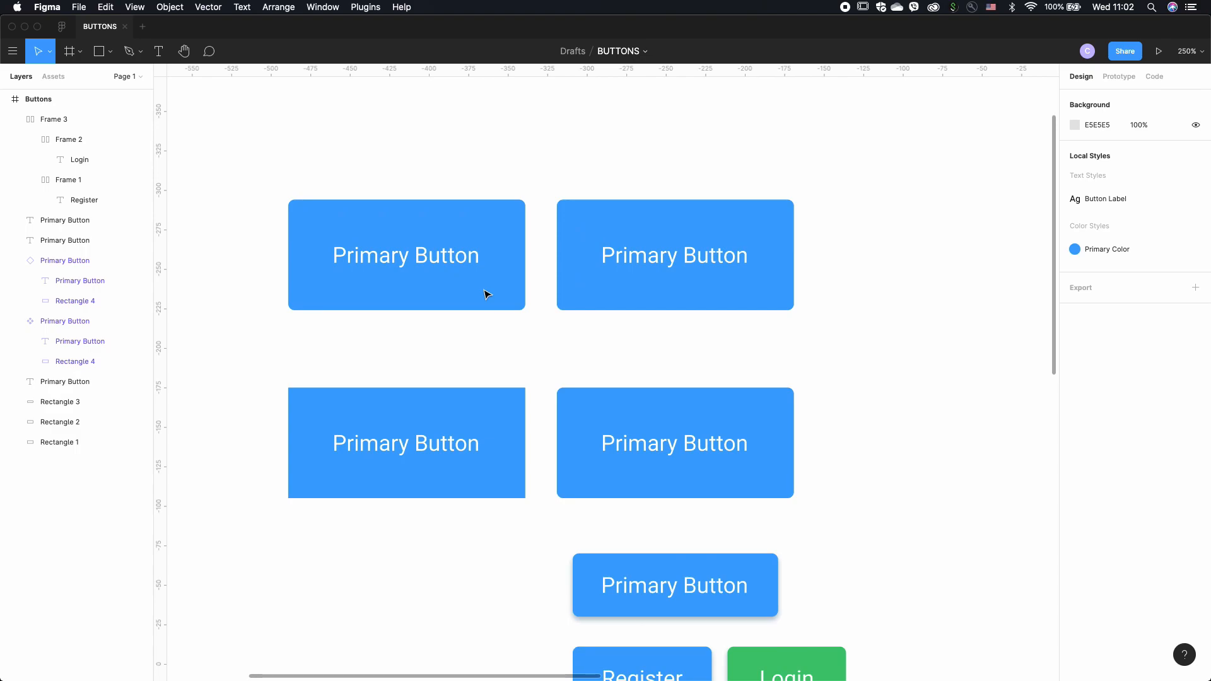
{"action": "left_click", "coordinate": [488, 294]}
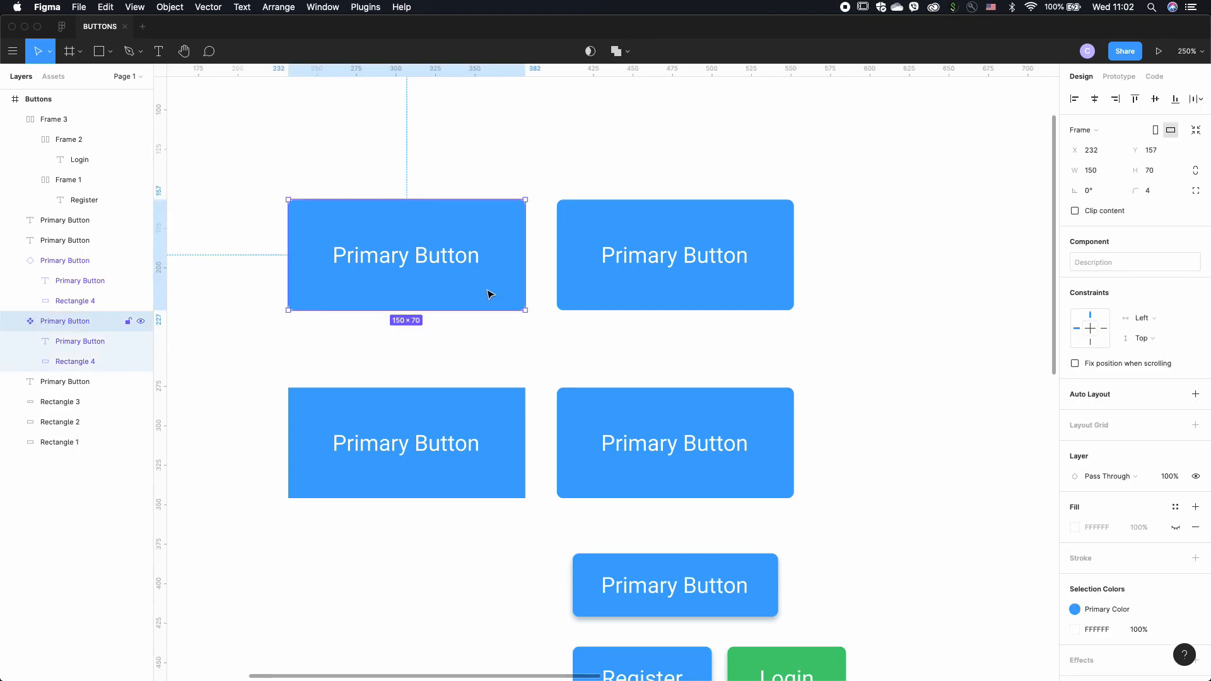
{"action": "scroll", "coordinate": [488, 294], "scroll_direction": "down", "scroll_amount": 2}
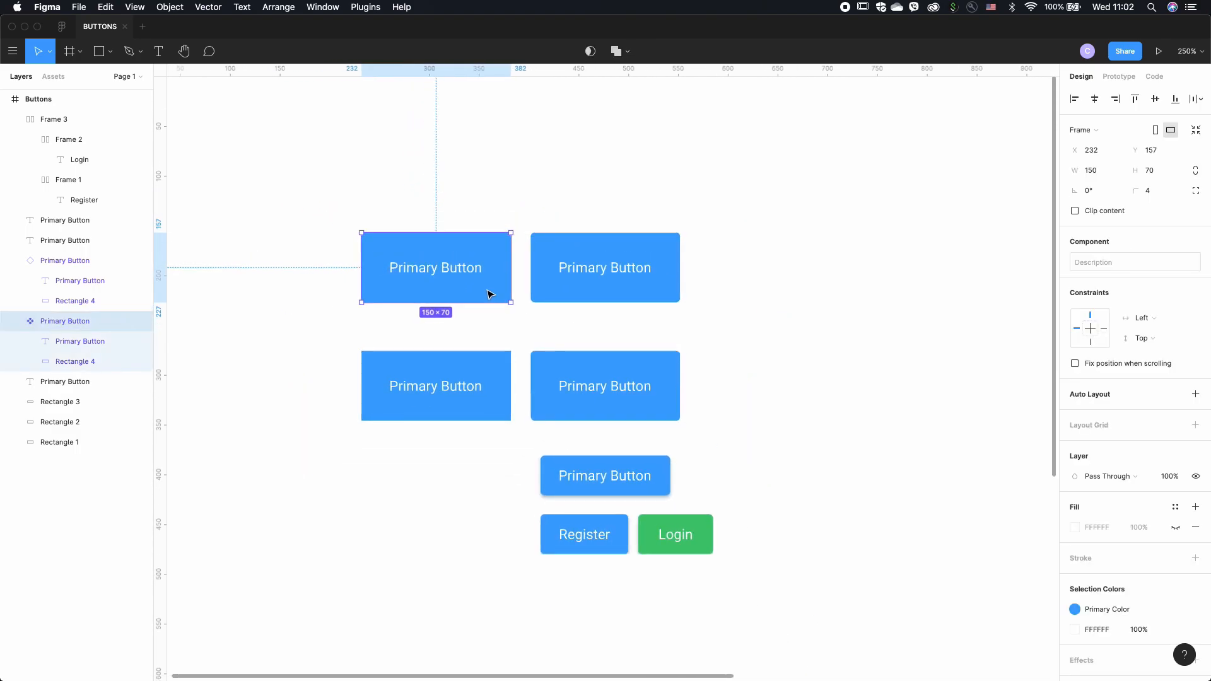
{"action": "left_click", "coordinate": [572, 294]}
{"action": "left_click_drag", "start_coordinate": [644, 300], "coordinate": [753, 308]}
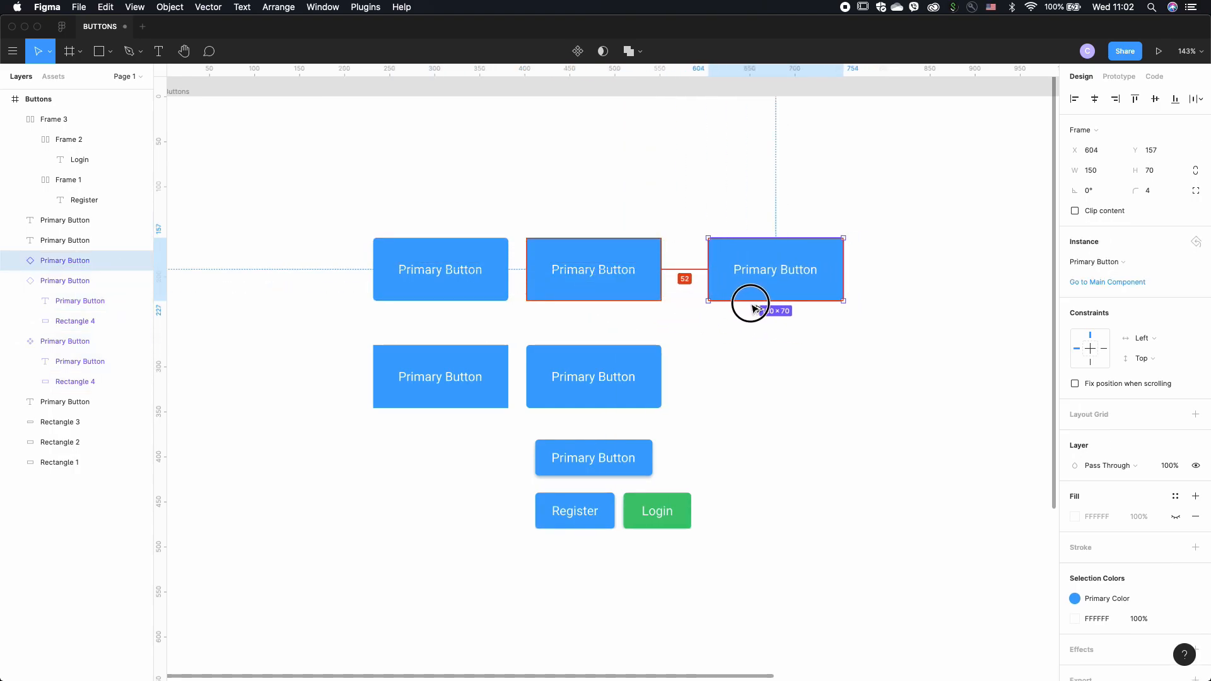
{"action": "left_click", "coordinate": [744, 341]}
{"action": "scroll", "coordinate": [801, 289], "scroll_direction": "right", "scroll_amount": 2}
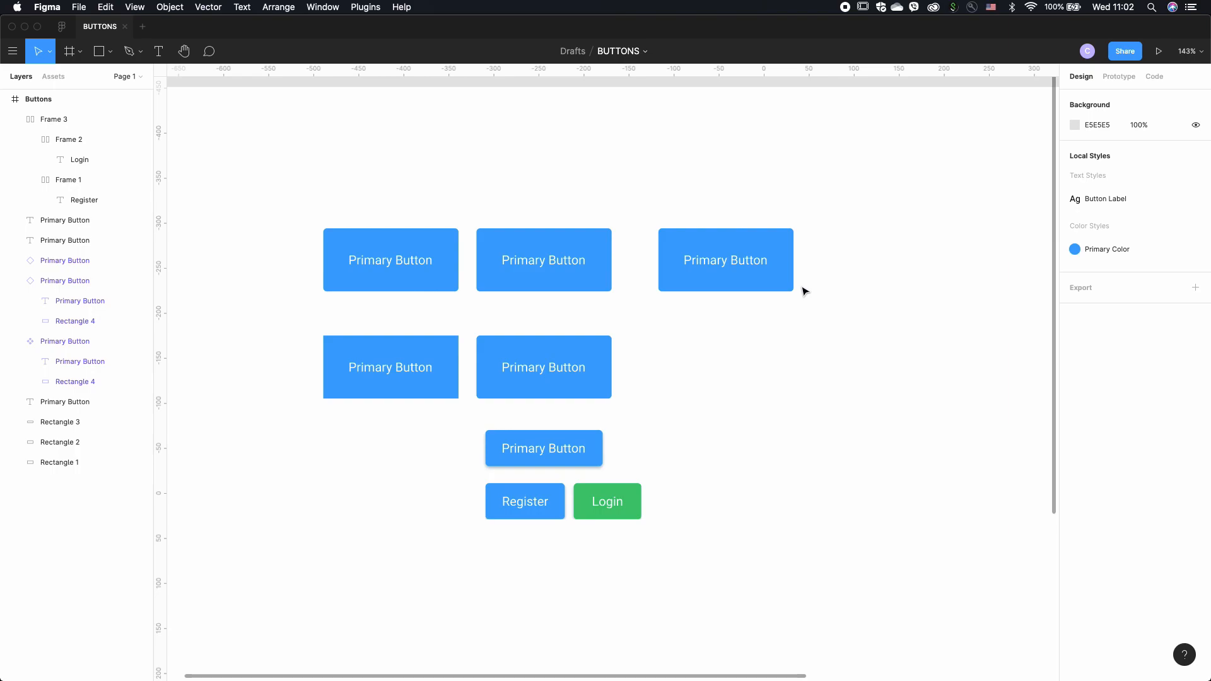
- Resize the newest instance to 130 × 40, matching the rectangle of the shadowed Primary Button
{"action": "left_click", "coordinate": [745, 287]}
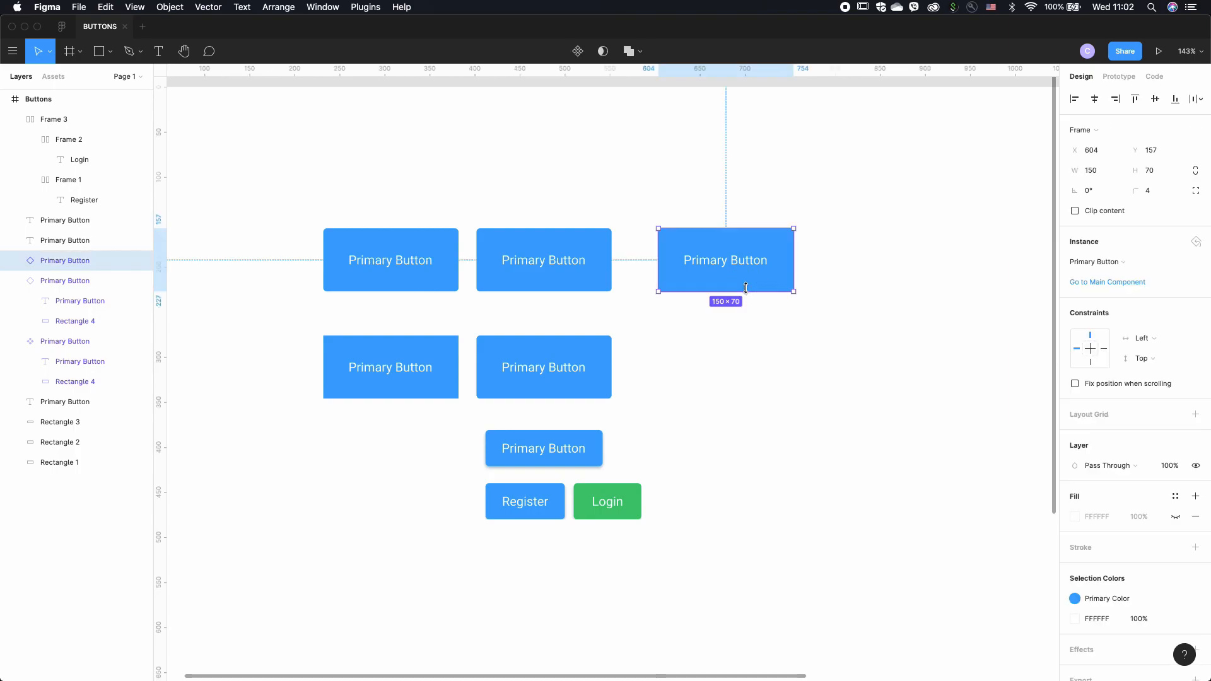
{"action": "left_click", "coordinate": [581, 435]}
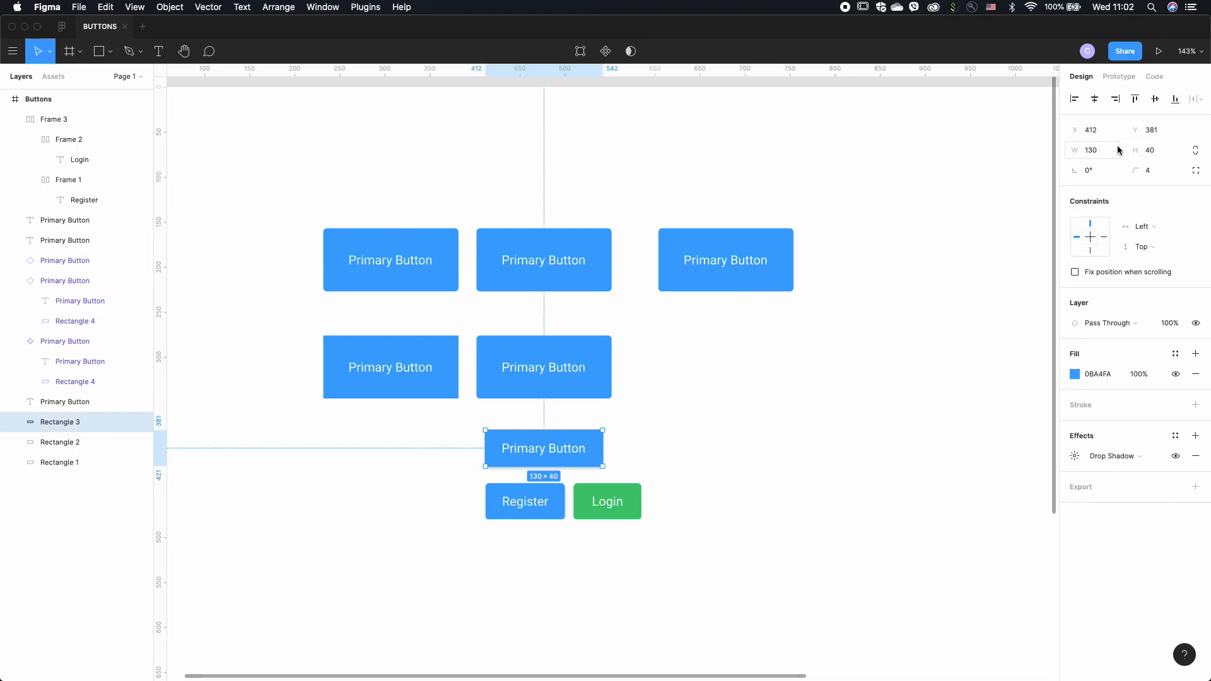
{"action": "left_click", "coordinate": [777, 246]}
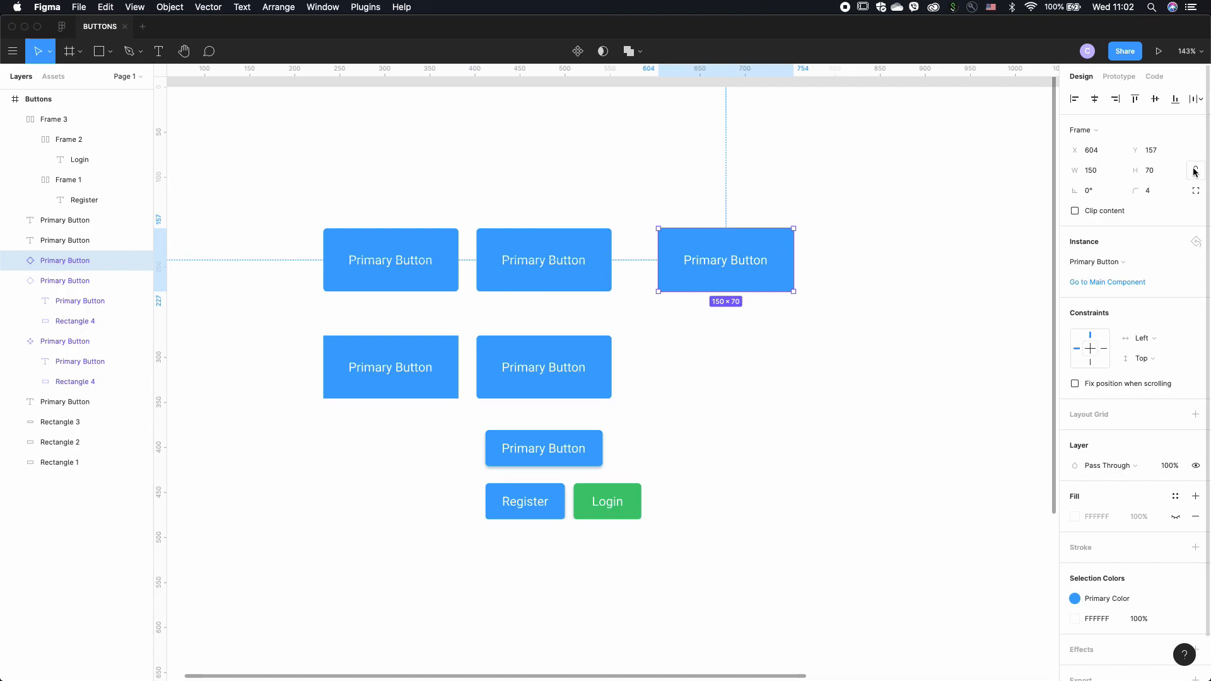
{"action": "left_click", "coordinate": [1110, 177]}
{"action": "key", "text": "Return"}
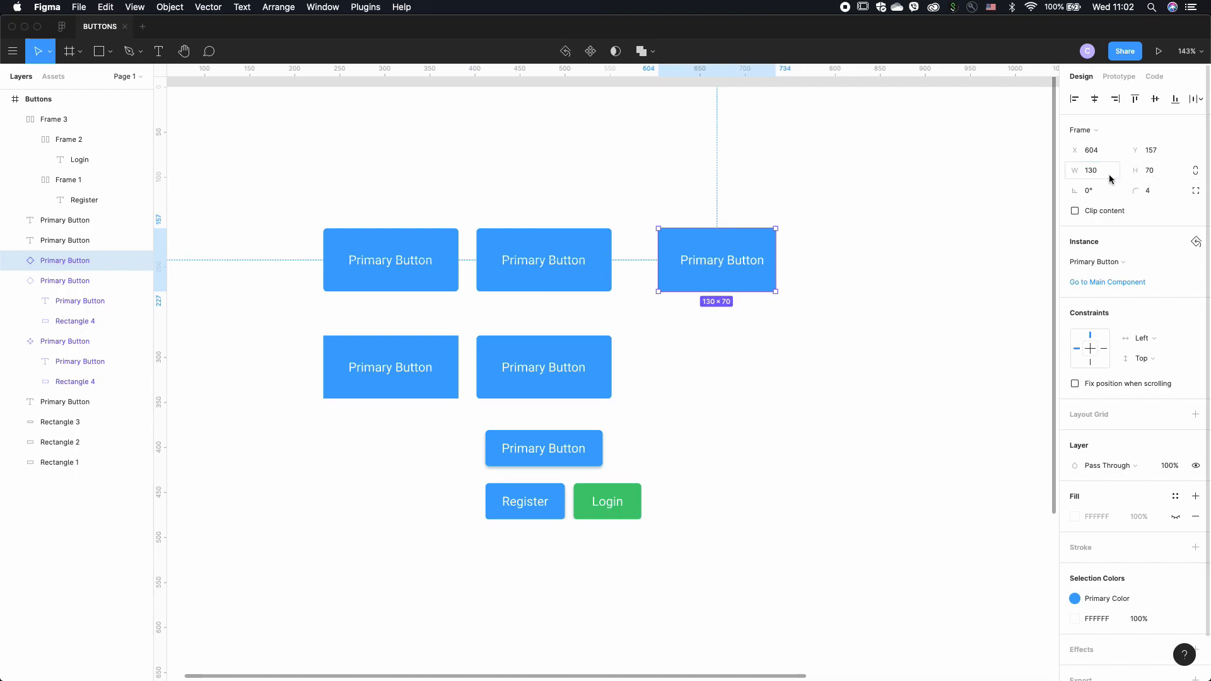
{"action": "left_click", "coordinate": [1154, 171]}
{"action": "type", "text": "40"}
{"action": "key", "text": "Return"}
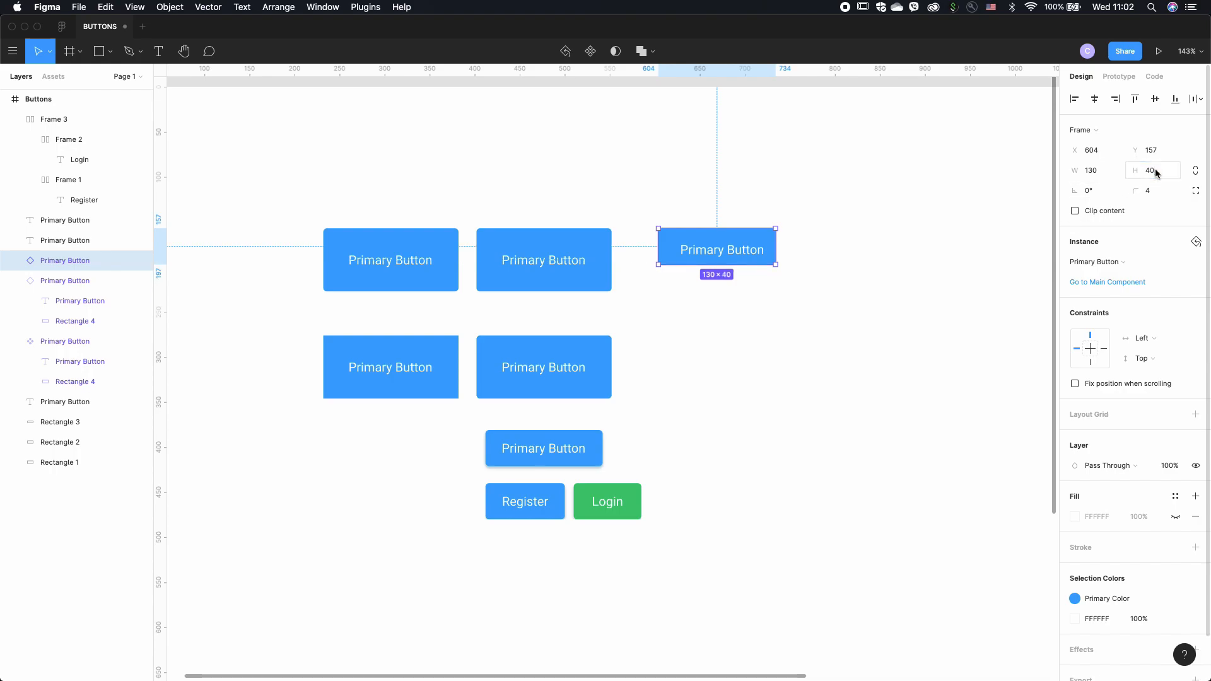
{"action": "left_click", "coordinate": [946, 234]}
- Try to reposition the label inside the resized Primary Button instance
{"action": "left_click", "coordinate": [743, 250]}
{"action": "double_click", "coordinate": [742, 250]}
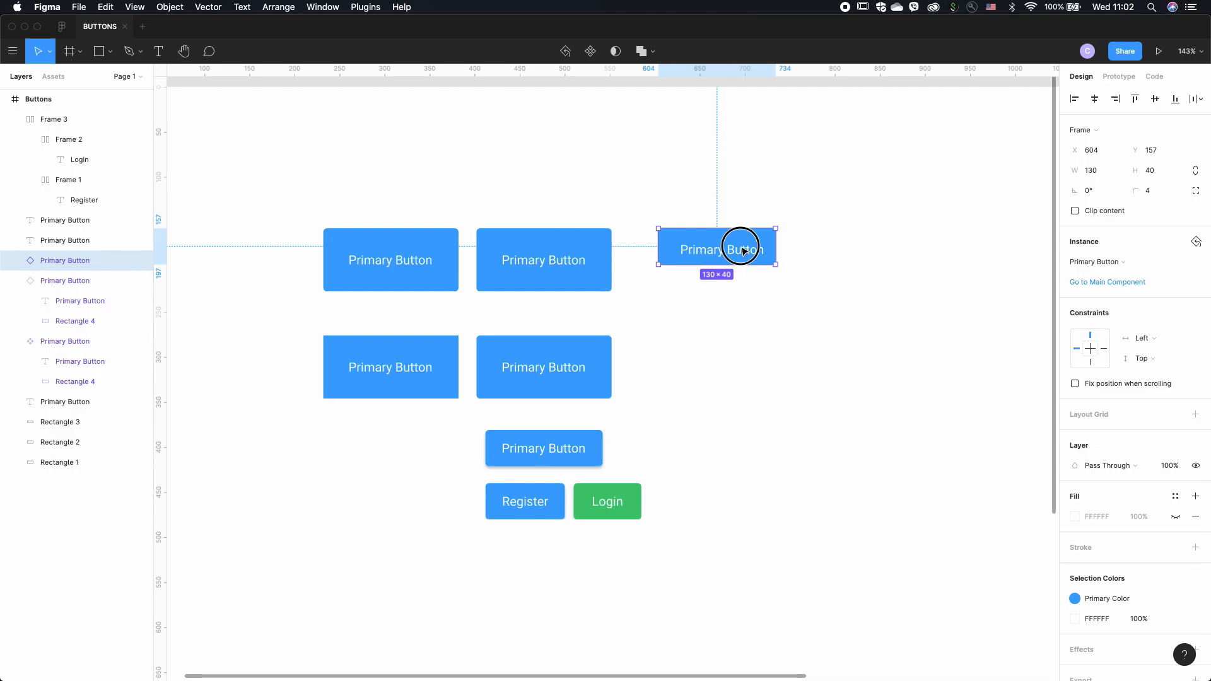
{"action": "left_click_drag", "start_coordinate": [743, 250], "coordinate": [698, 272]}
{"action": "double_click", "coordinate": [735, 250]}
{"action": "left_click", "coordinate": [789, 276]}
{"action": "scroll", "coordinate": [752, 264], "scroll_direction": "up", "scroll_amount": 5}
{"action": "double_click", "coordinate": [697, 263]}
{"action": "left_click", "coordinate": [701, 265]}
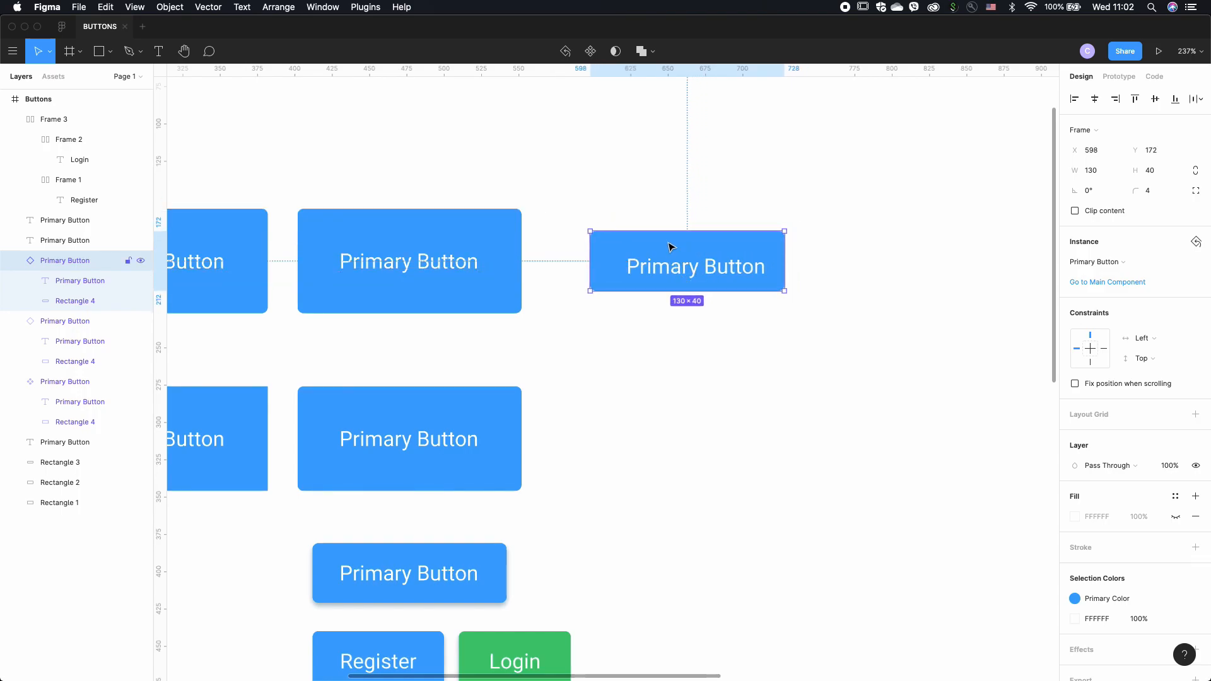
{"action": "double_click", "coordinate": [707, 268]}
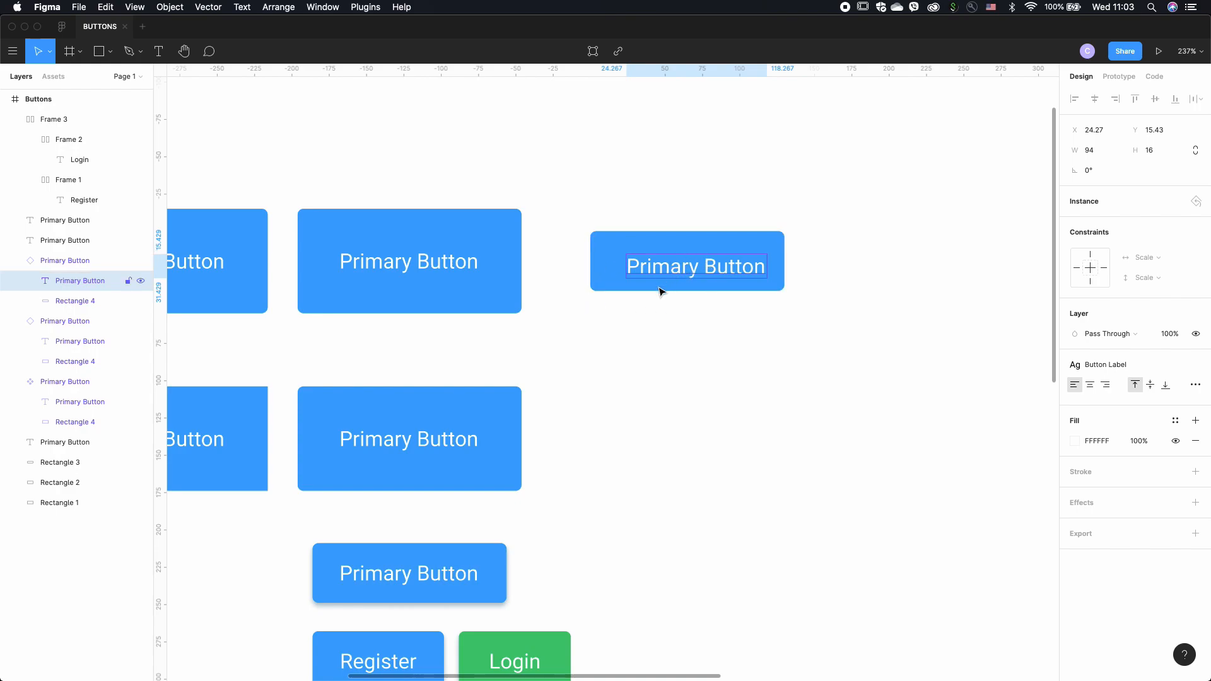
- Reset the resized instance to the main component's properties and align it with the other two buttons in the upper row
{"action": "scroll", "coordinate": [694, 260], "scroll_direction": "left", "scroll_amount": 3}
{"action": "scroll", "coordinate": [694, 261], "scroll_direction": "left", "scroll_amount": 4}
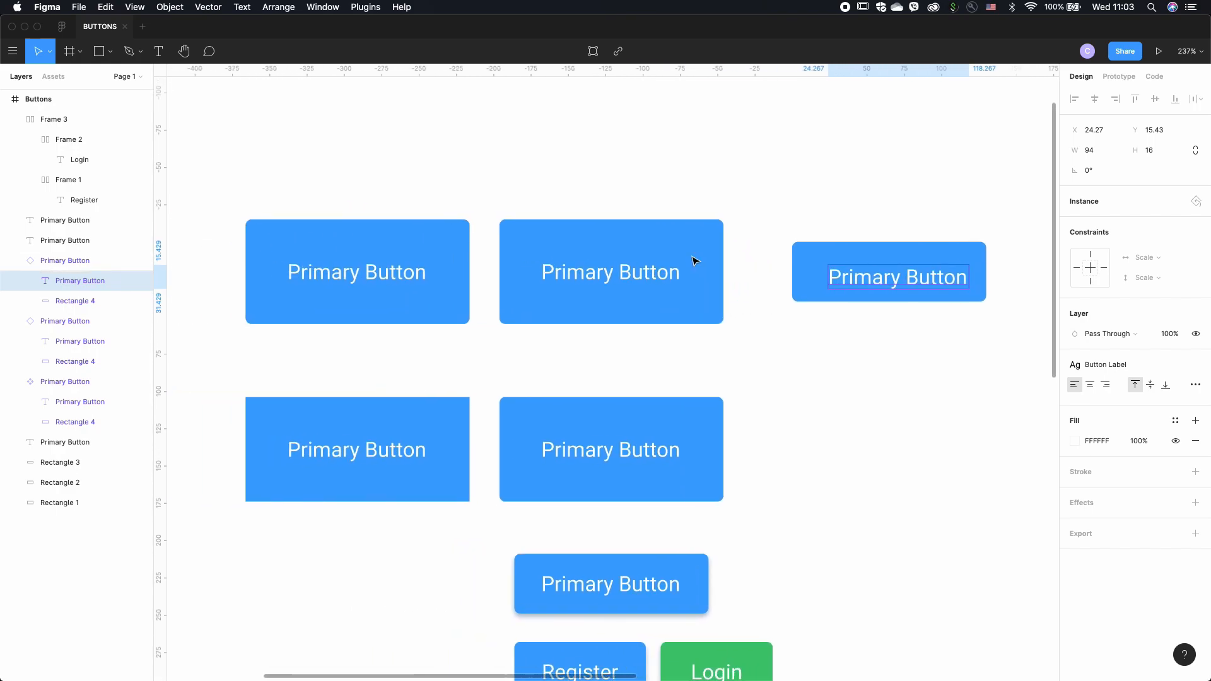
{"action": "scroll", "coordinate": [408, 268], "scroll_direction": "right", "scroll_amount": 8}
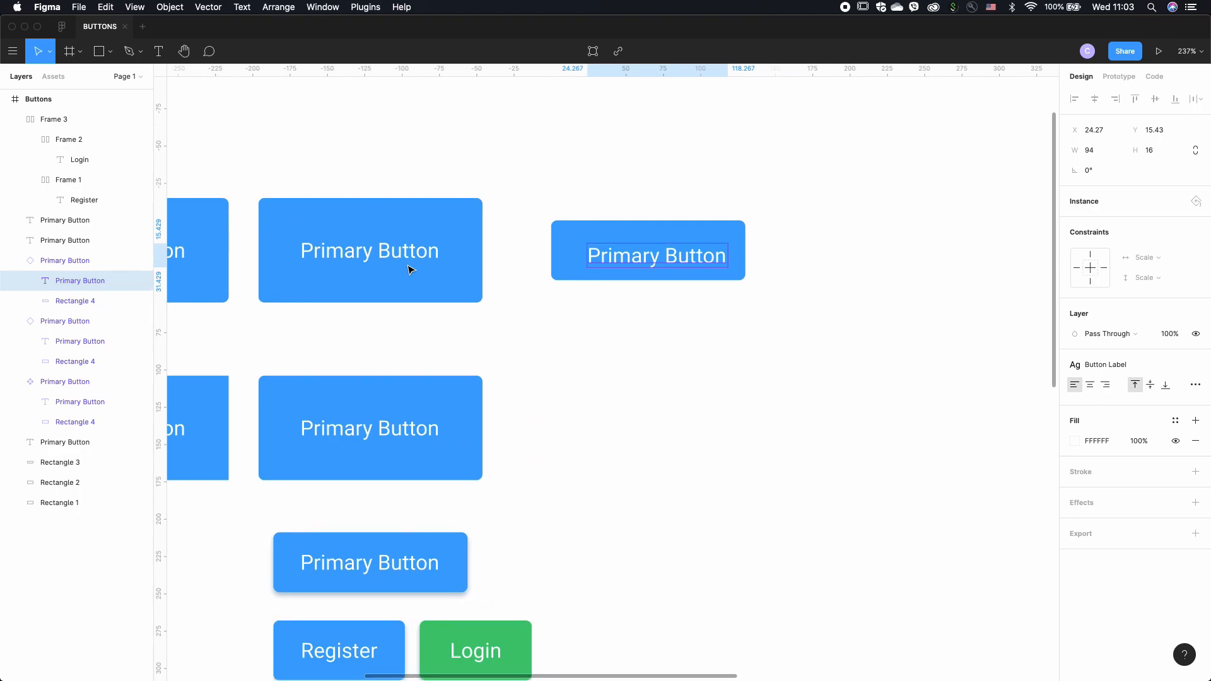
{"action": "left_click", "coordinate": [570, 304]}
{"action": "scroll", "coordinate": [627, 309], "scroll_direction": "left", "scroll_amount": 4}
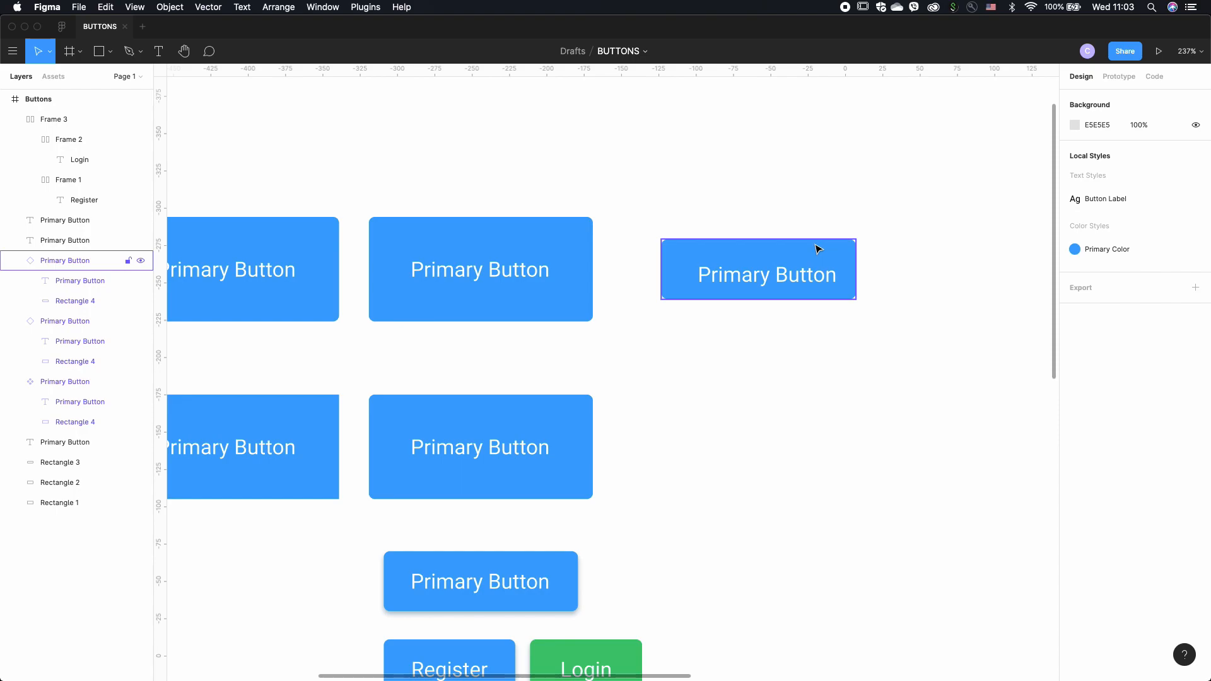
{"action": "scroll", "coordinate": [818, 249], "scroll_direction": "left", "scroll_amount": 3}
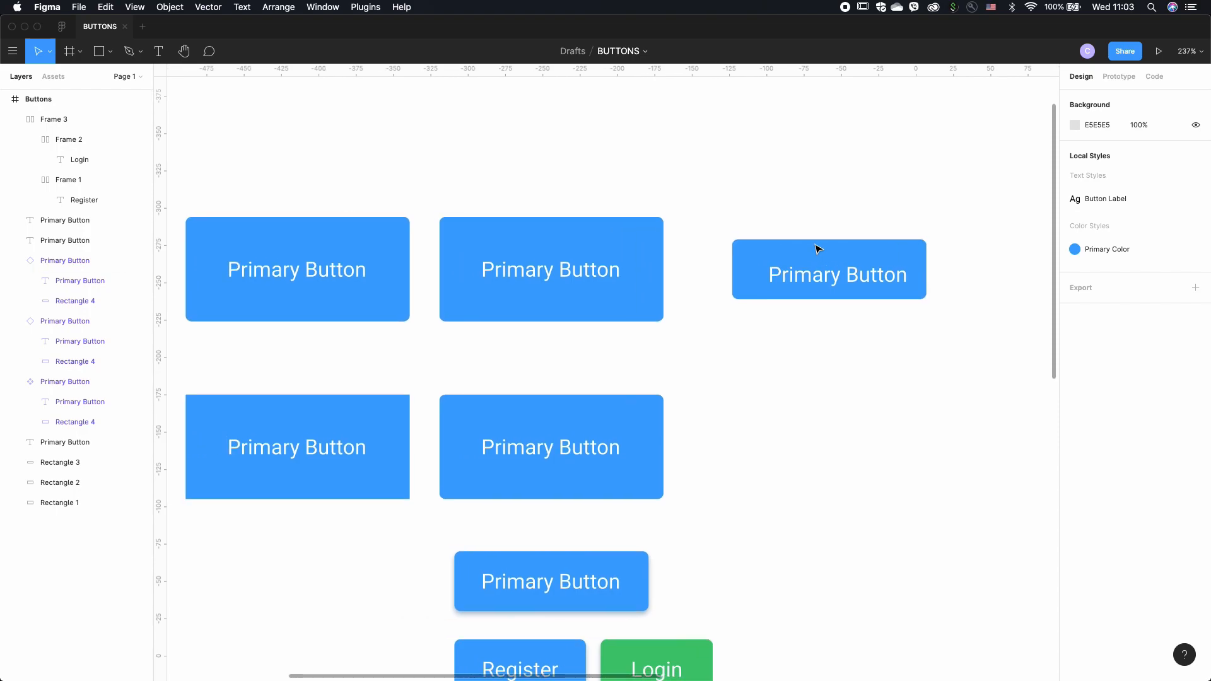
{"action": "right_click", "coordinate": [780, 274]}
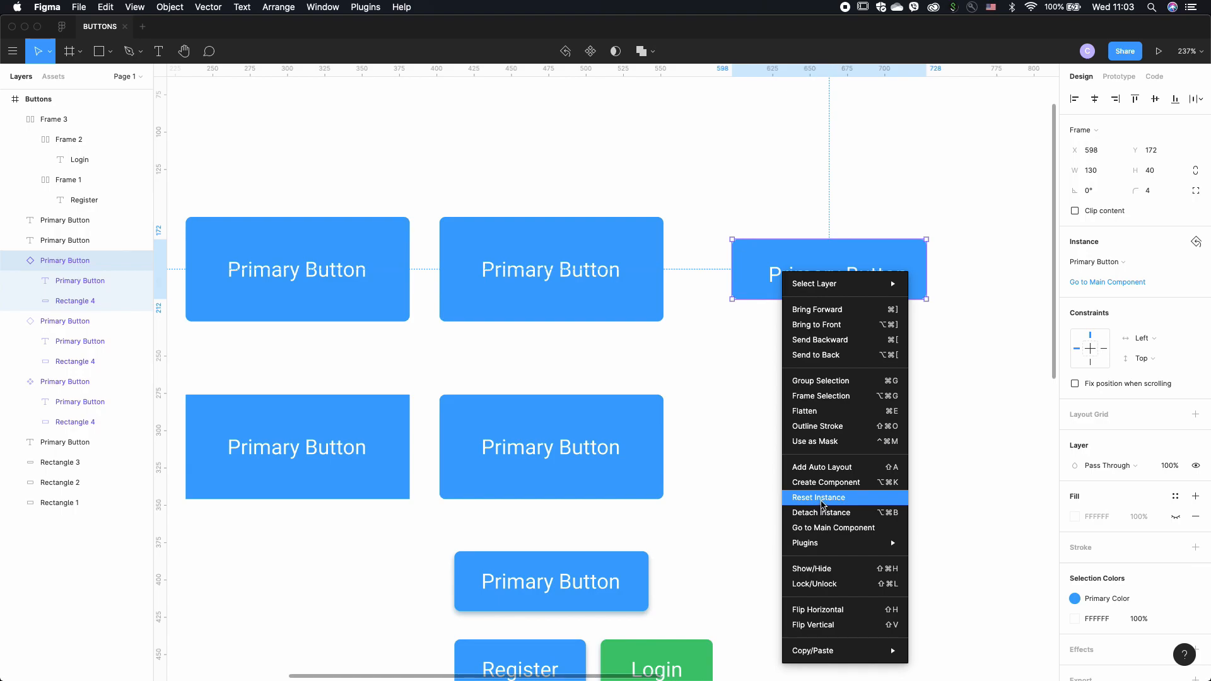
{"action": "left_click", "coordinate": [821, 504]}
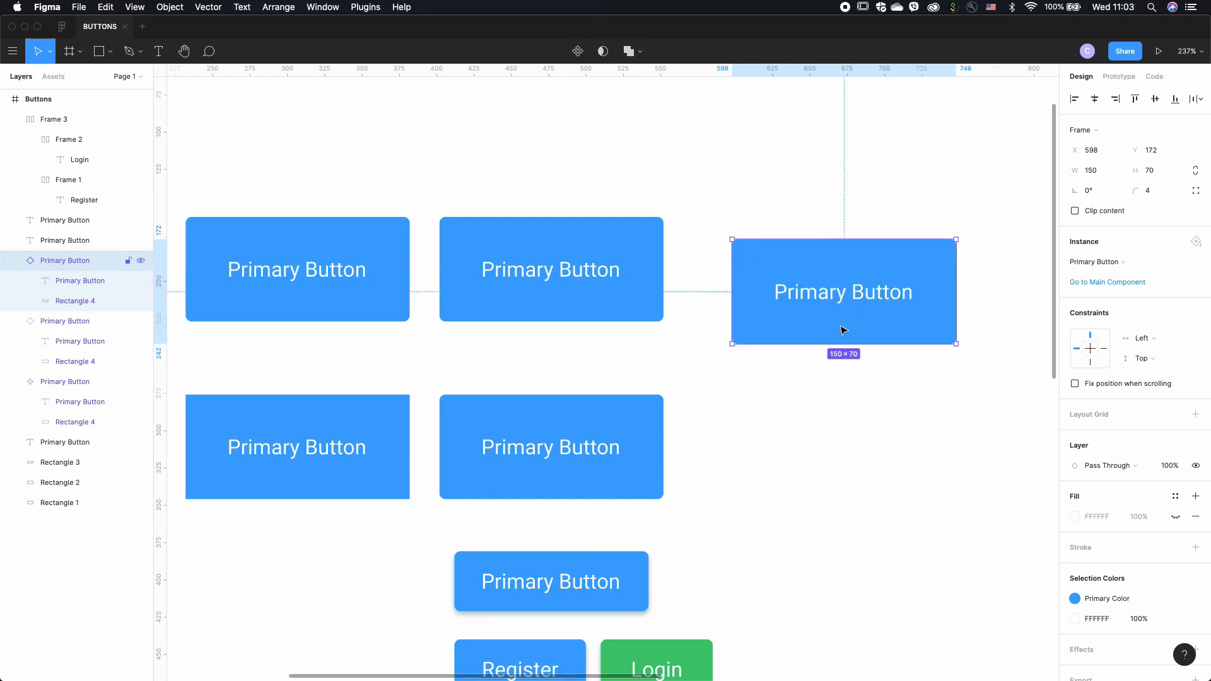
{"action": "left_click_drag", "start_coordinate": [823, 328], "coordinate": [812, 302]}
{"action": "left_click", "coordinate": [800, 344]}
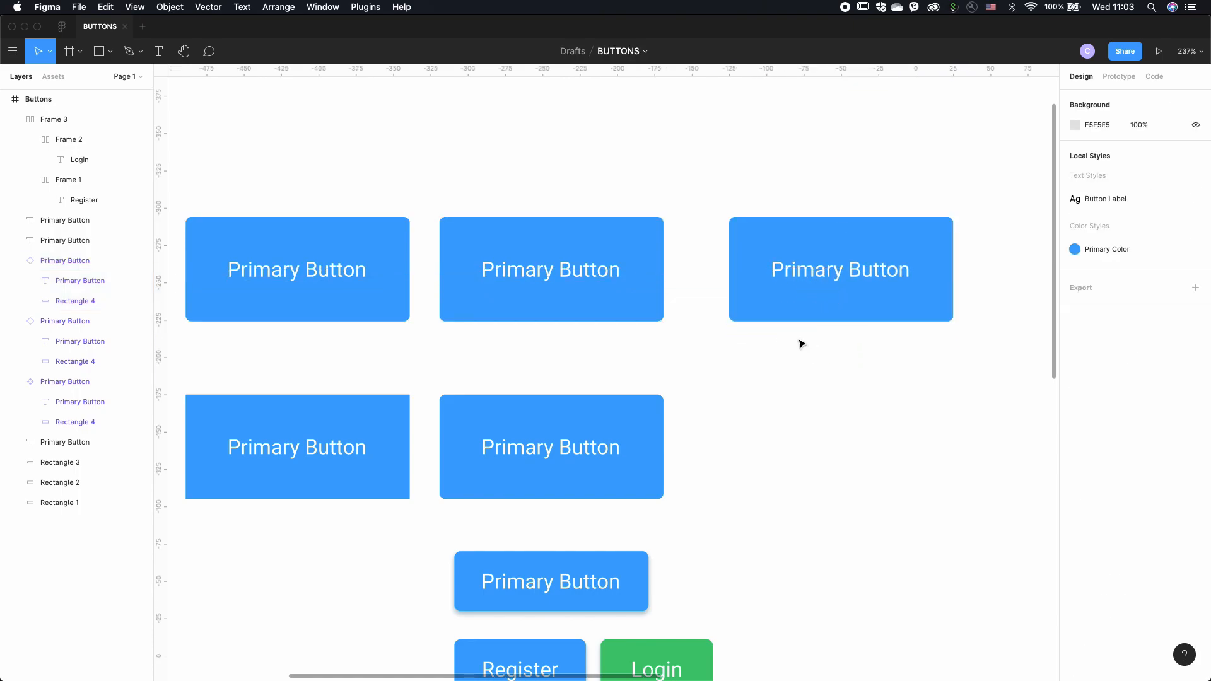
- Reduce the main Primary Button component's height to about 38, keeping its width at 150
{"action": "left_click", "coordinate": [362, 291]}
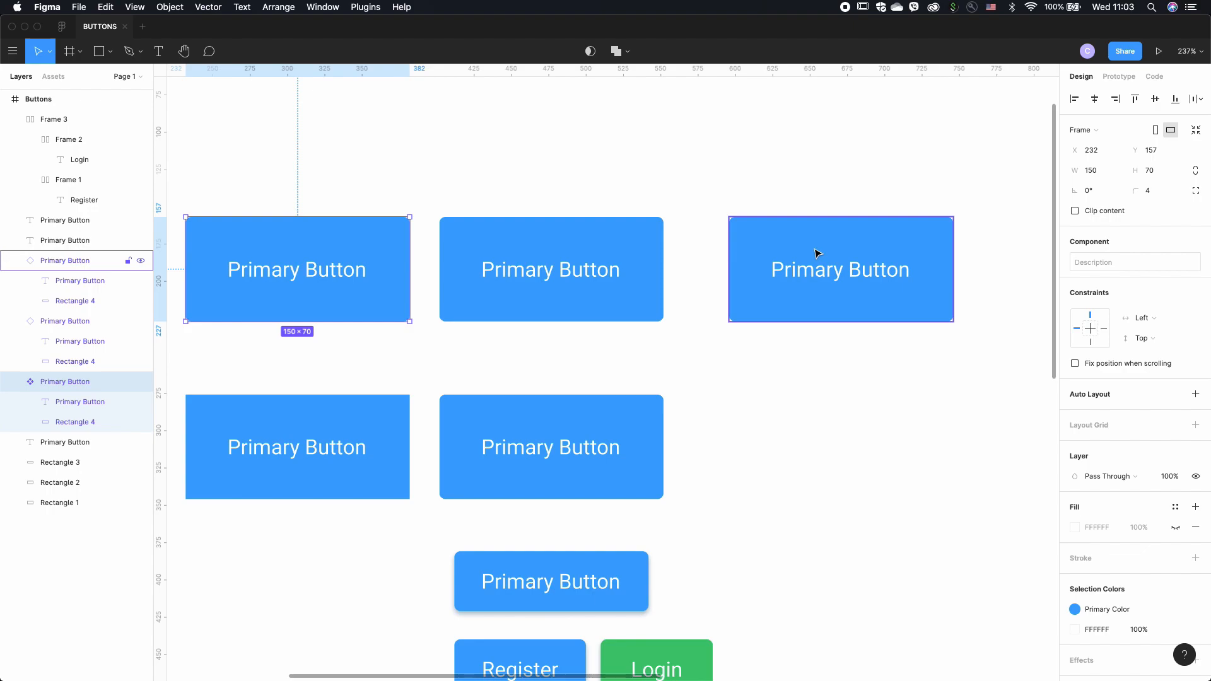
{"action": "left_click_drag", "start_coordinate": [297, 217], "coordinate": [298, 242]}
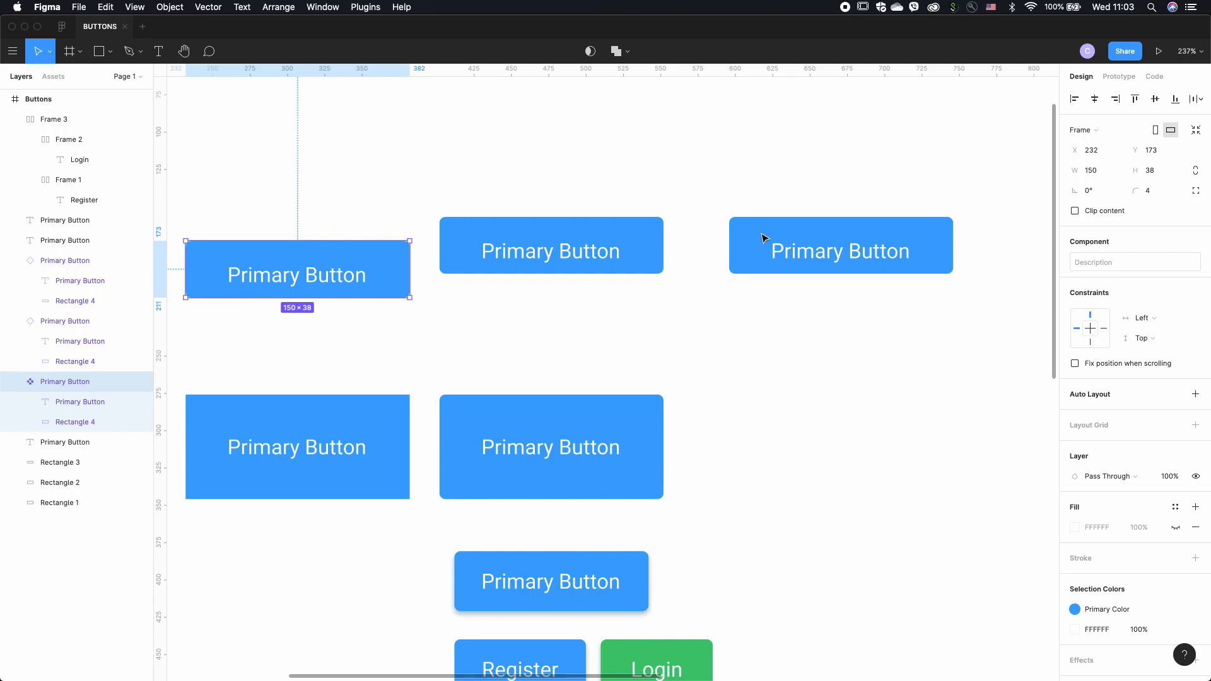
{"action": "mouse_move", "coordinate": [410, 270]}
{"action": "left_mouse_down"}
{"action": "mouse_move", "coordinate": [366, 267]}
{"action": "mouse_move", "coordinate": [406, 272]}
{"action": "left_mouse_up"}
{"action": "left_click", "coordinate": [339, 274]}
{"action": "key", "text": "Escape"}
{"action": "left_click", "coordinate": [1155, 99]}
{"action": "key", "text": "ctrl+z"}
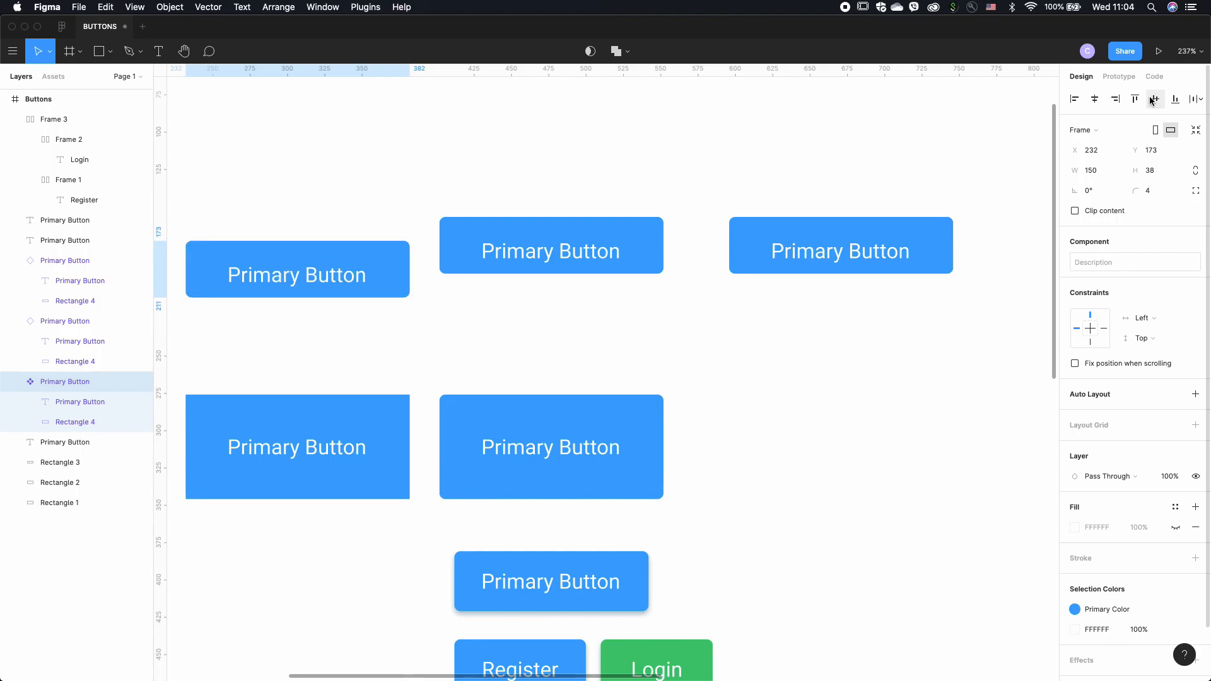
- Move the text label inside the main Primary Button component slightly up so it sits vertically centred on the button
{"action": "left_click", "coordinate": [355, 278]}
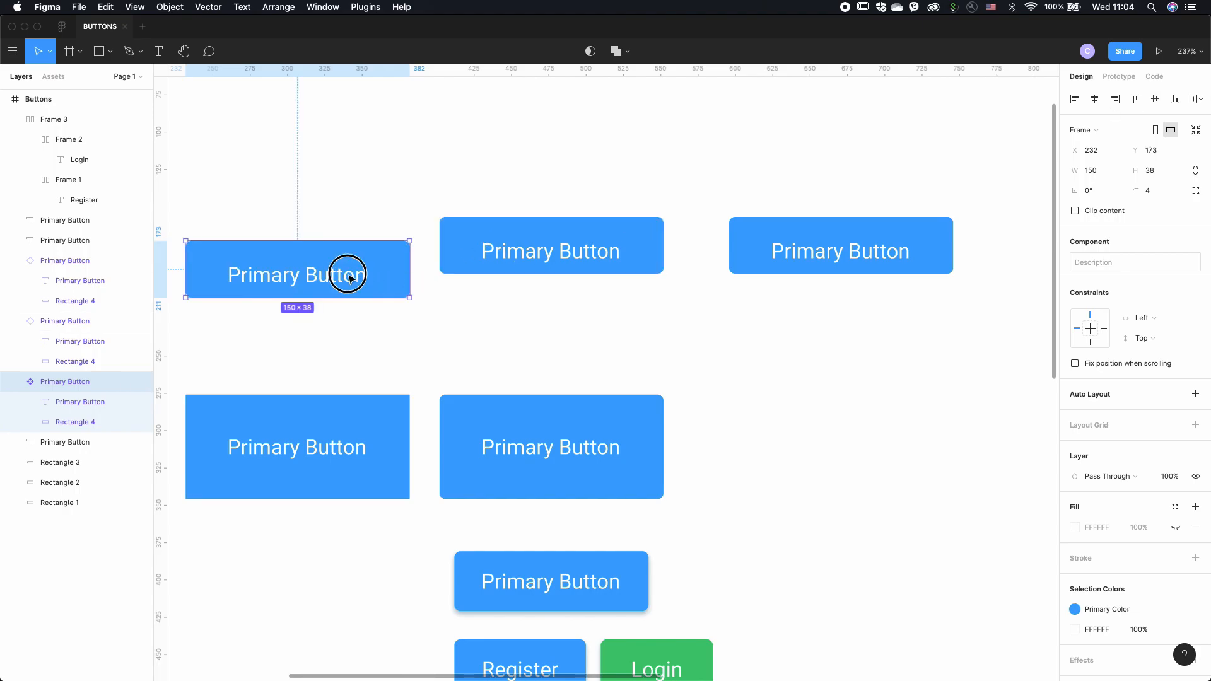
{"action": "left_click", "coordinate": [367, 208]}
{"action": "double_click", "coordinate": [340, 279]}
{"action": "left_click_drag", "start_coordinate": [340, 280], "coordinate": [337, 276]}
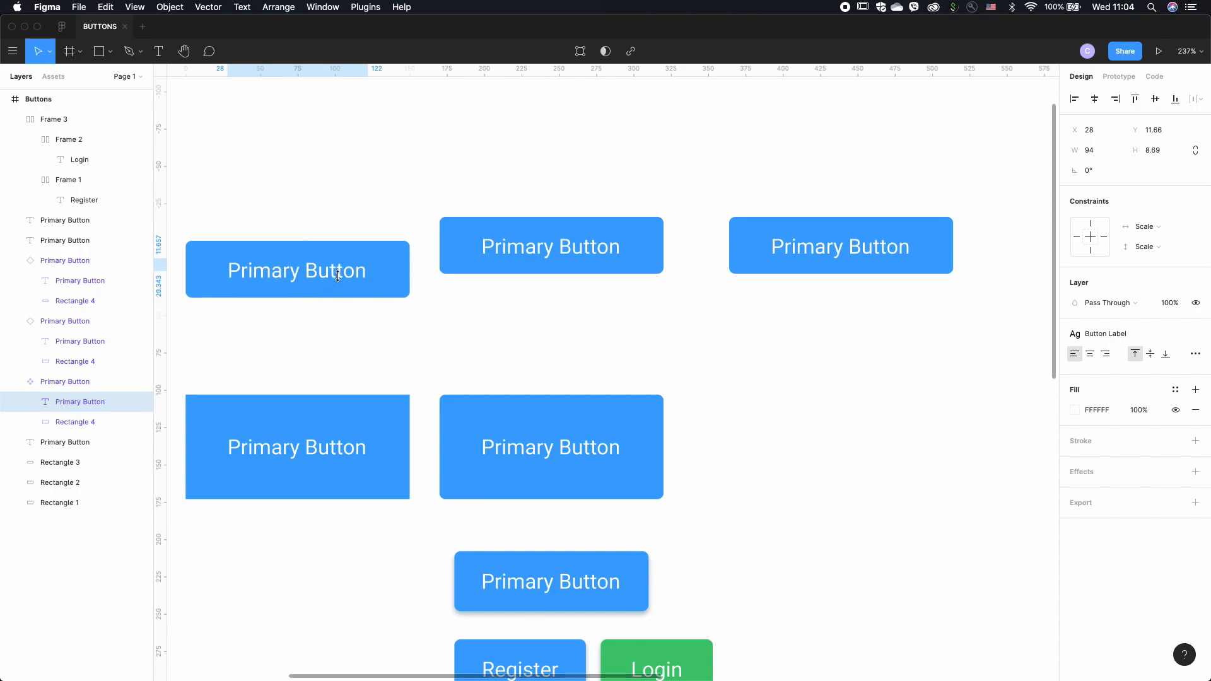
{"action": "left_click", "coordinate": [392, 226]}
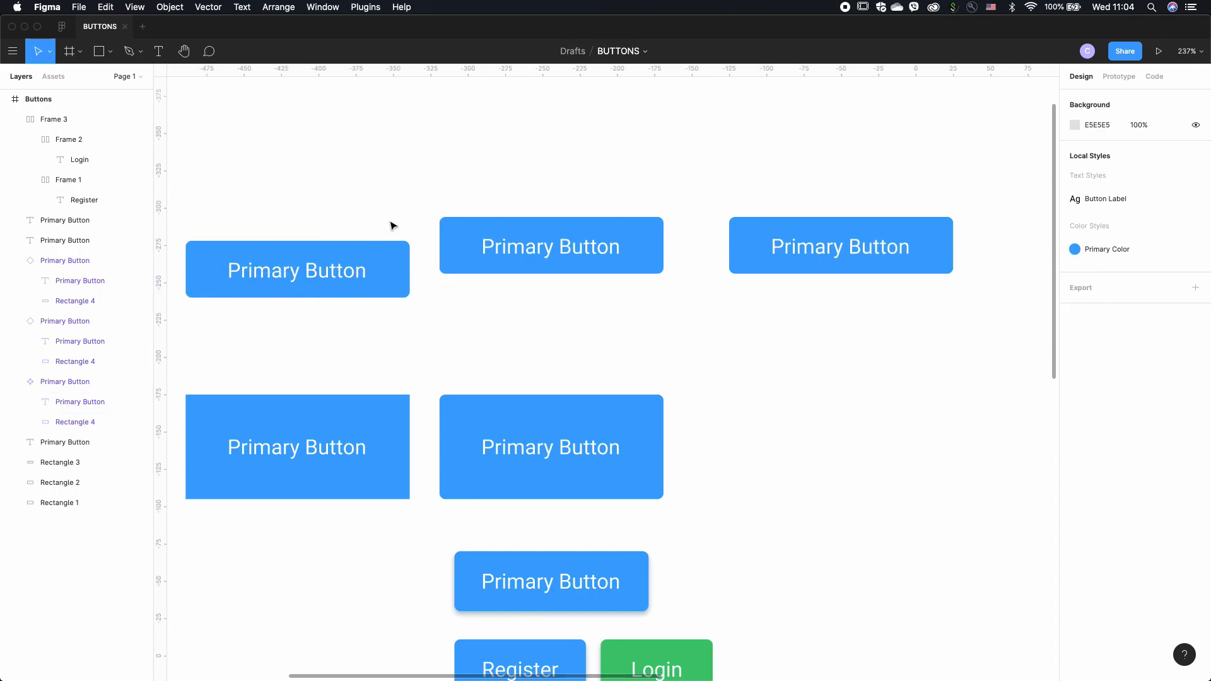
- Compare the design properties of the main Primary Button component with those of its far instance, particularly the auto layout option
{"action": "scroll", "coordinate": [392, 226], "scroll_direction": "down", "scroll_amount": 5}
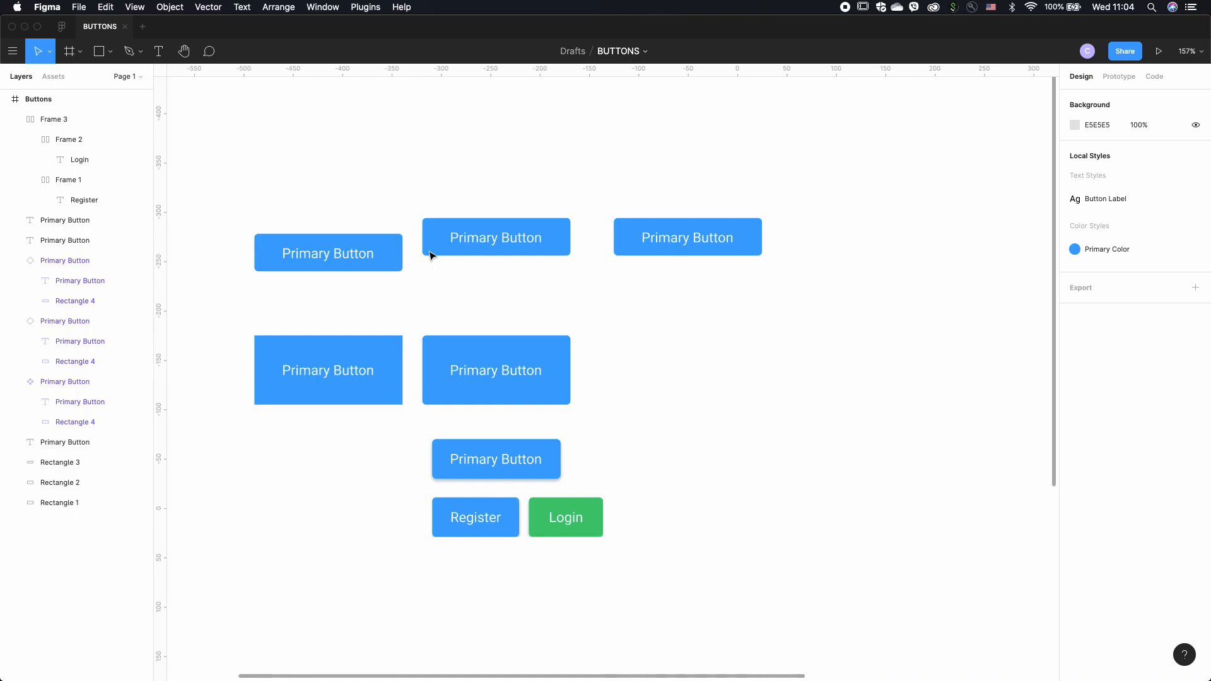
{"action": "scroll", "coordinate": [532, 262], "scroll_direction": "left", "scroll_amount": 1}
{"action": "scroll", "coordinate": [533, 262], "scroll_direction": "left", "scroll_amount": 2}
{"action": "scroll", "coordinate": [533, 262], "scroll_direction": "up", "scroll_amount": 1}
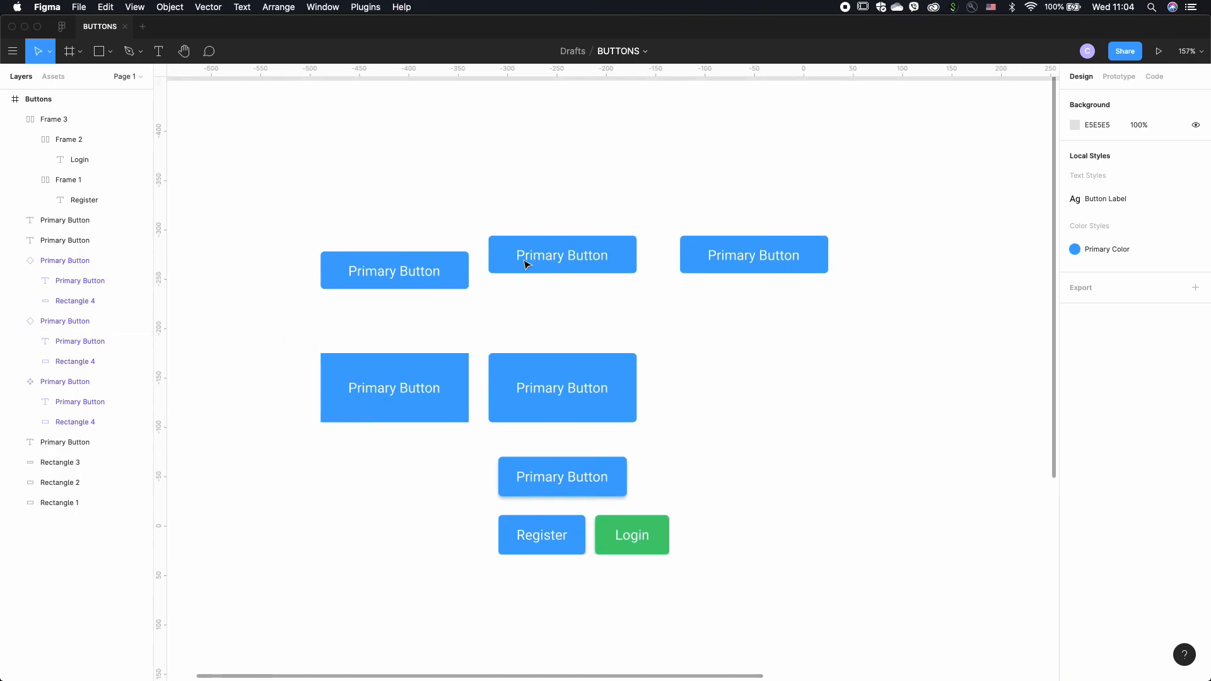
{"action": "left_click", "coordinate": [467, 275]}
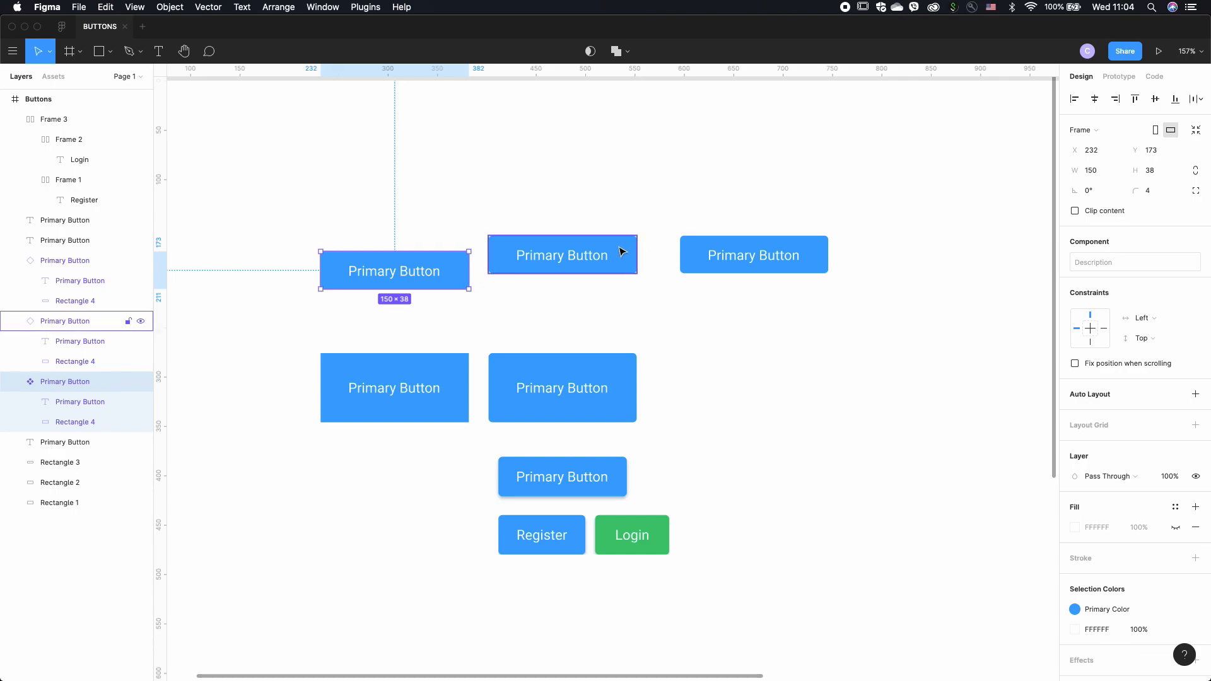
{"action": "left_click", "coordinate": [724, 249]}
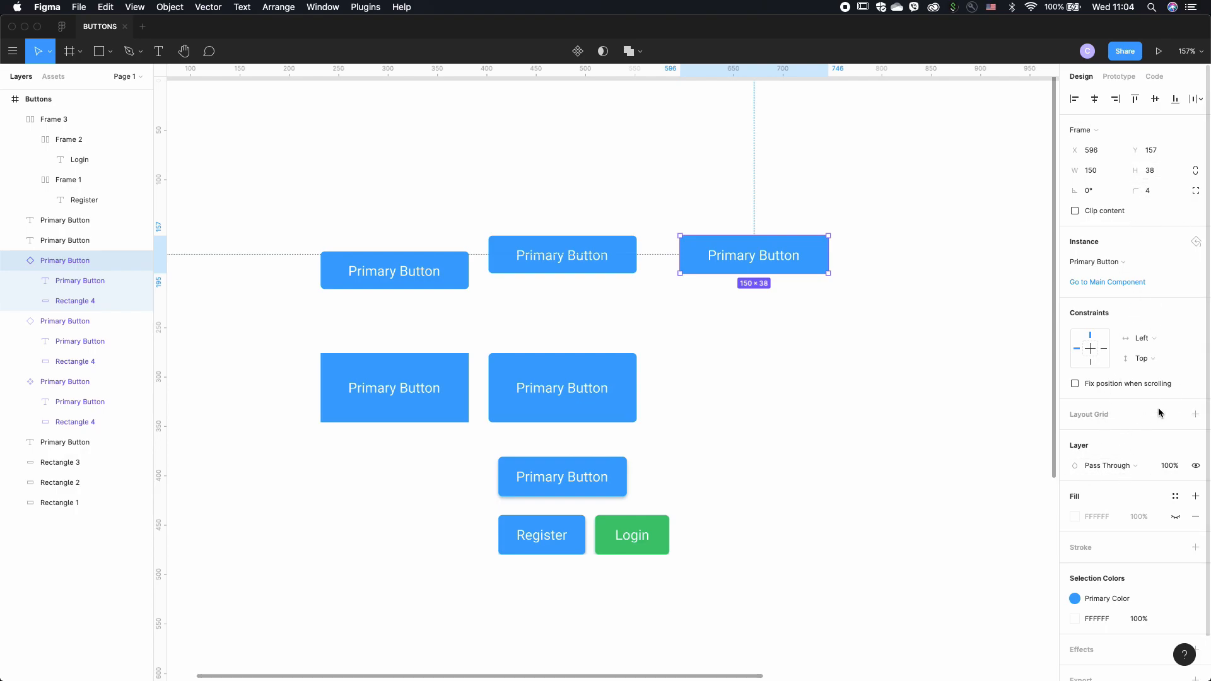
{"action": "left_click", "coordinate": [417, 269]}
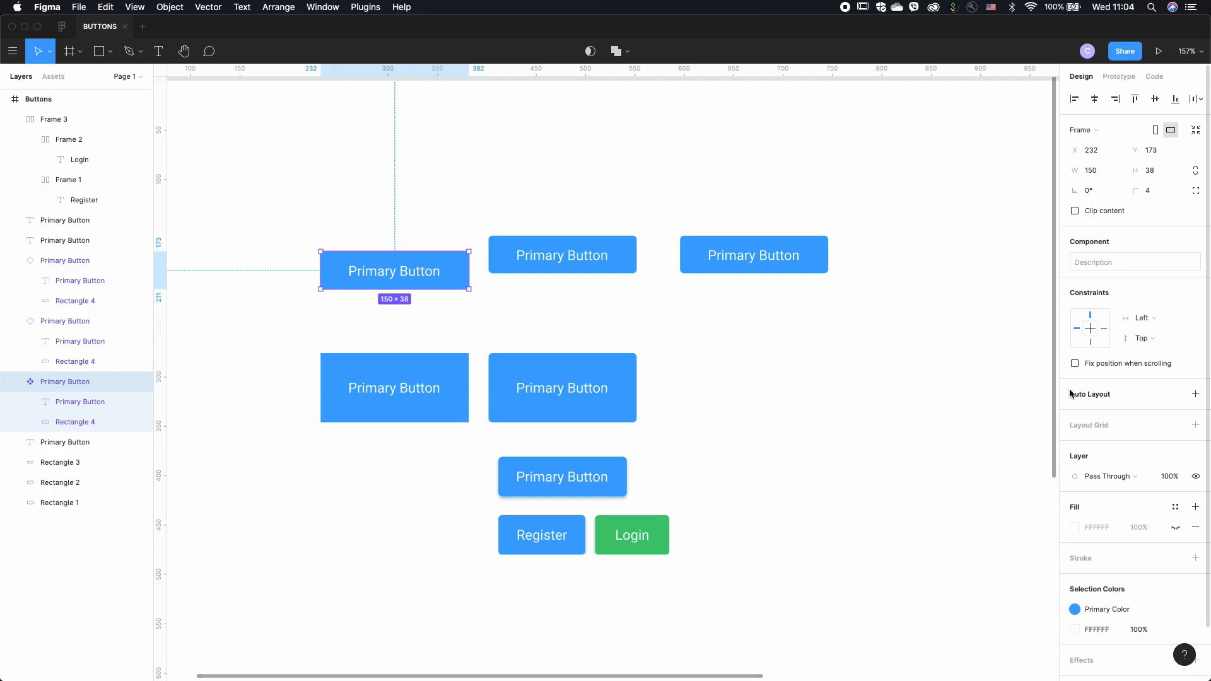
{"action": "left_click", "coordinate": [781, 254]}
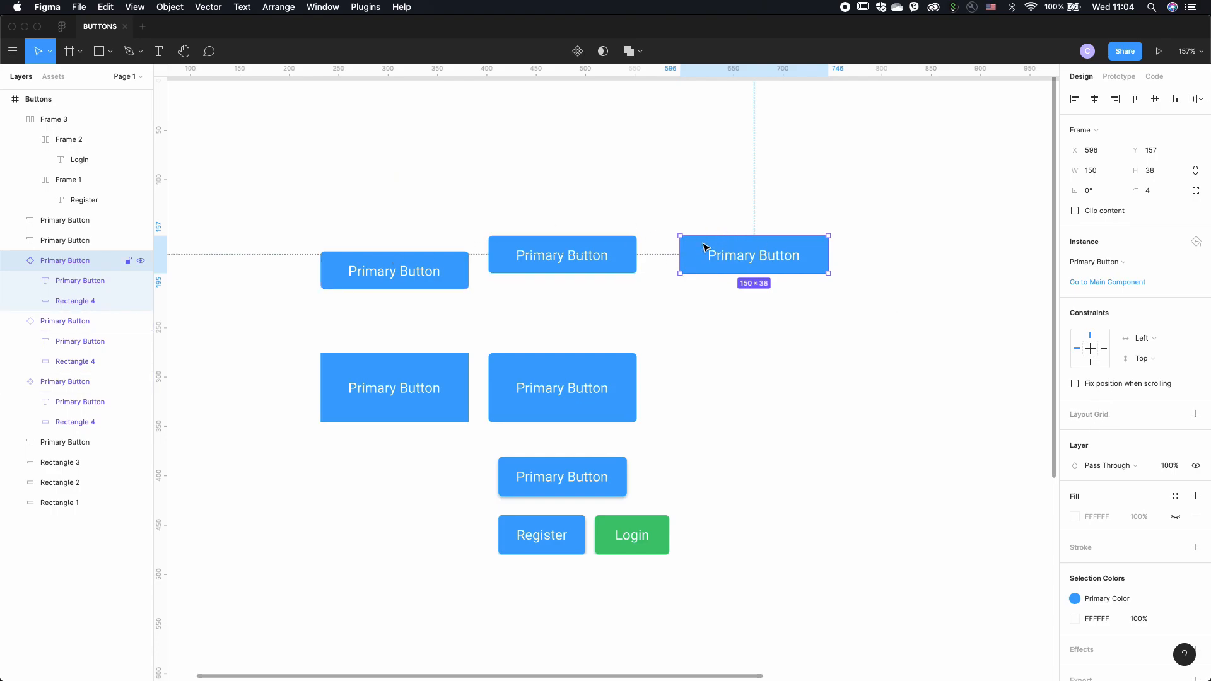
- Add auto layout to the main Primary Button component and set its horizontal padding to 14
{"action": "left_click", "coordinate": [406, 262]}
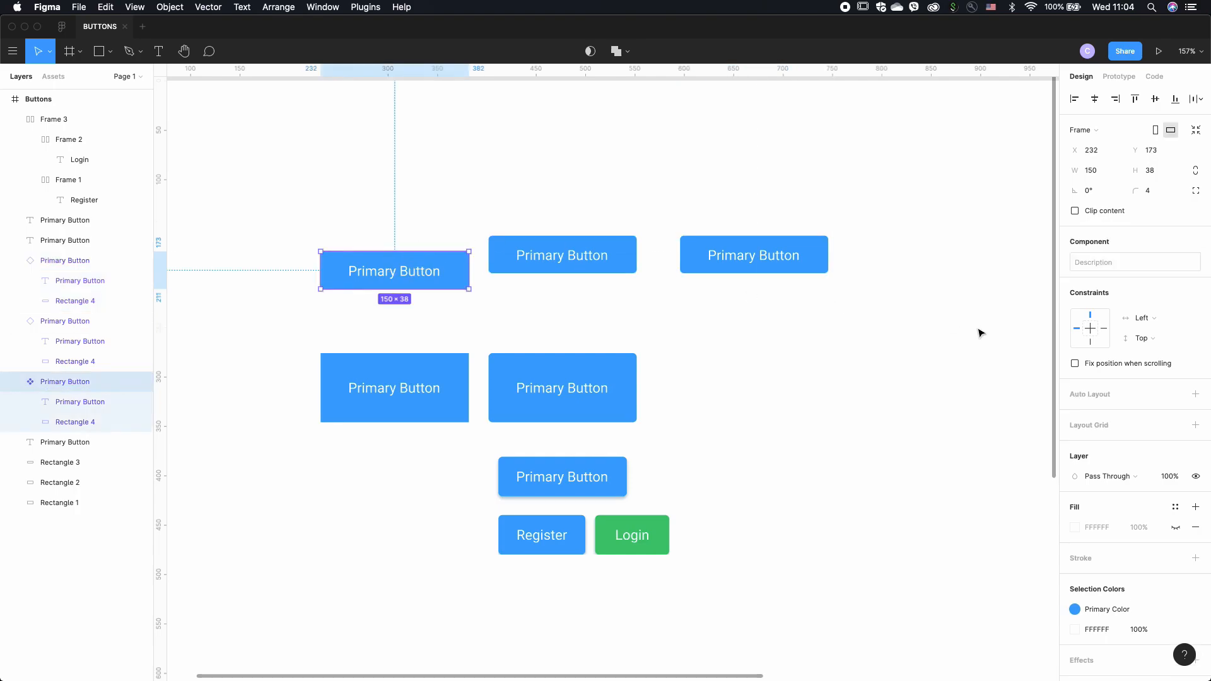
{"action": "left_click", "coordinate": [1196, 394]}
{"action": "left_click", "coordinate": [454, 274]}
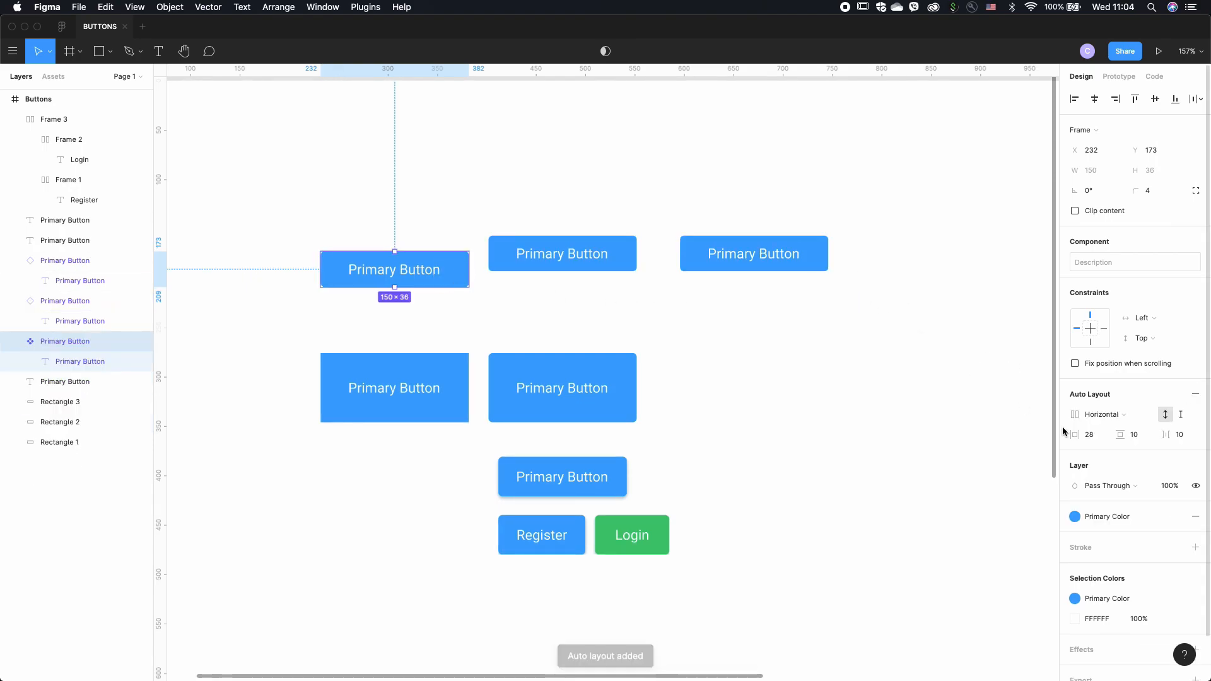
{"action": "mouse_move", "coordinate": [1062, 435]}
{"action": "left_mouse_down"}
{"action": "mouse_move", "coordinate": [1035, 439]}
{"action": "mouse_move", "coordinate": [1057, 439]}
{"action": "left_mouse_up"}
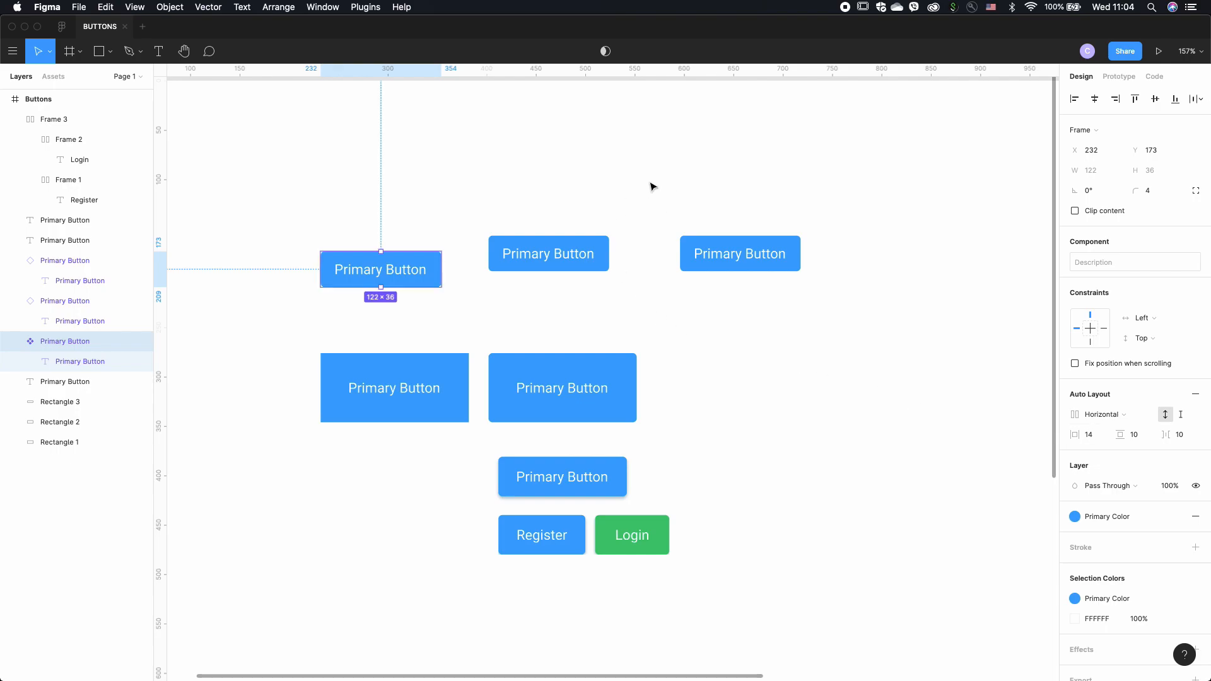
{"action": "left_click", "coordinate": [446, 307]}
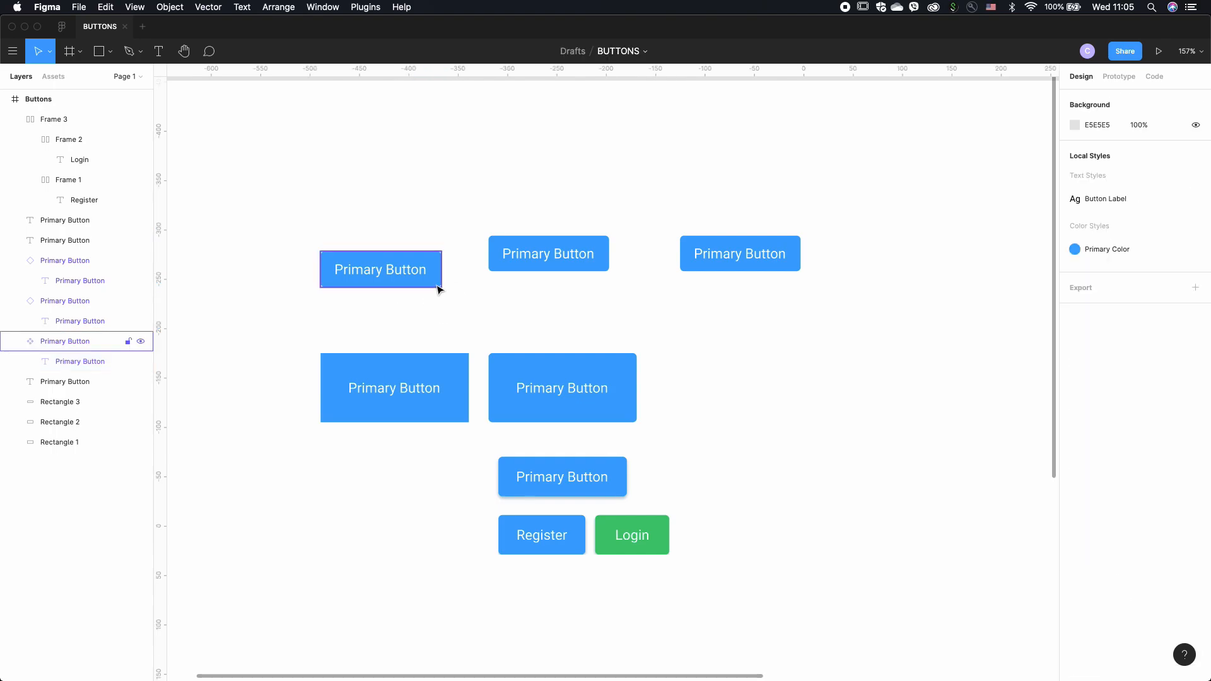
{"action": "left_click", "coordinate": [438, 287]}
{"action": "left_click", "coordinate": [946, 281]}
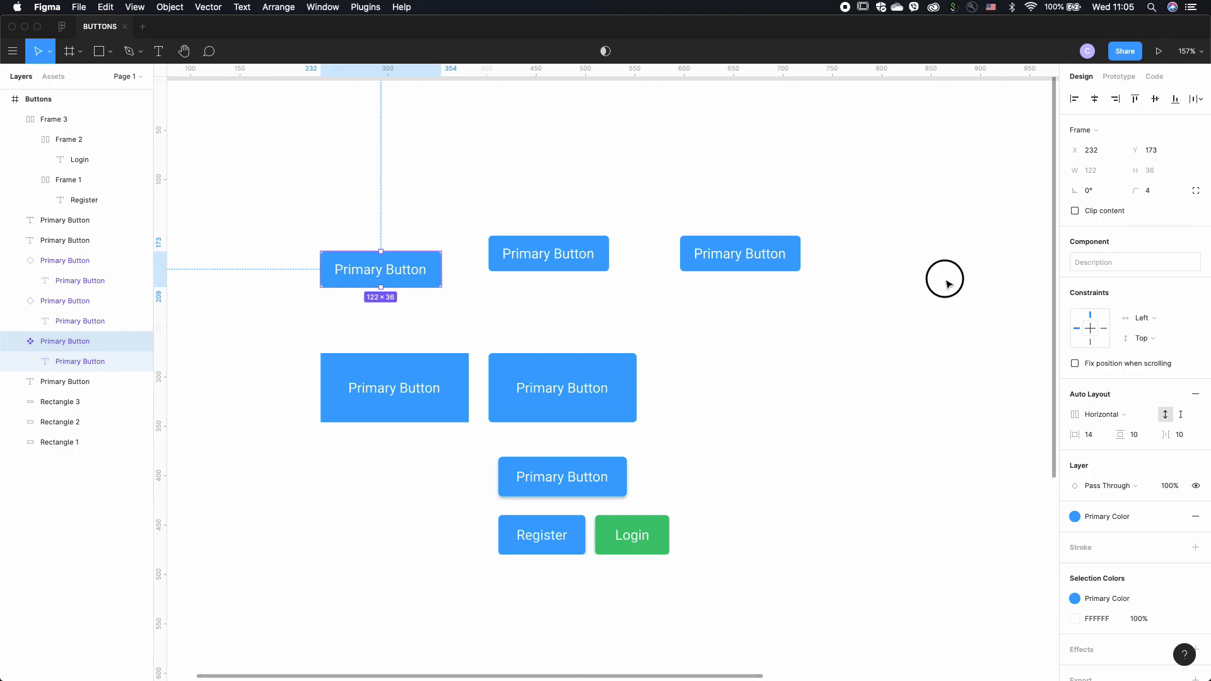
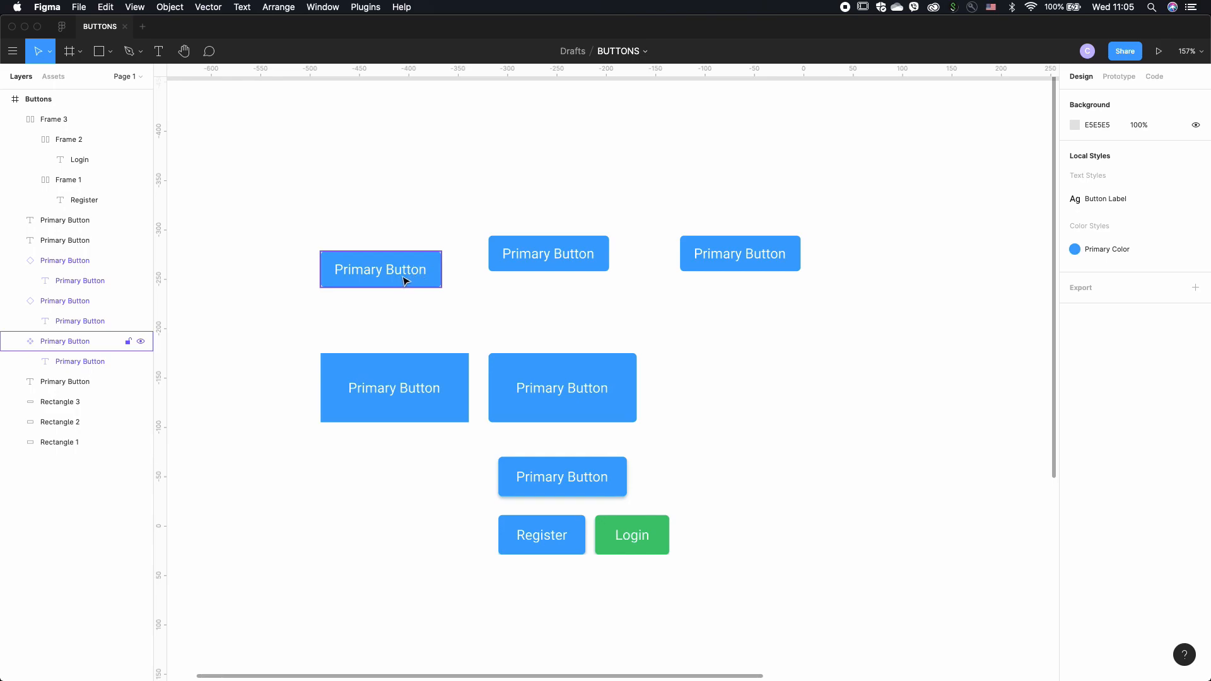
- Change the font weight of the Button Label text style to Bold
{"action": "mouse_move", "coordinate": [1088, 198]}
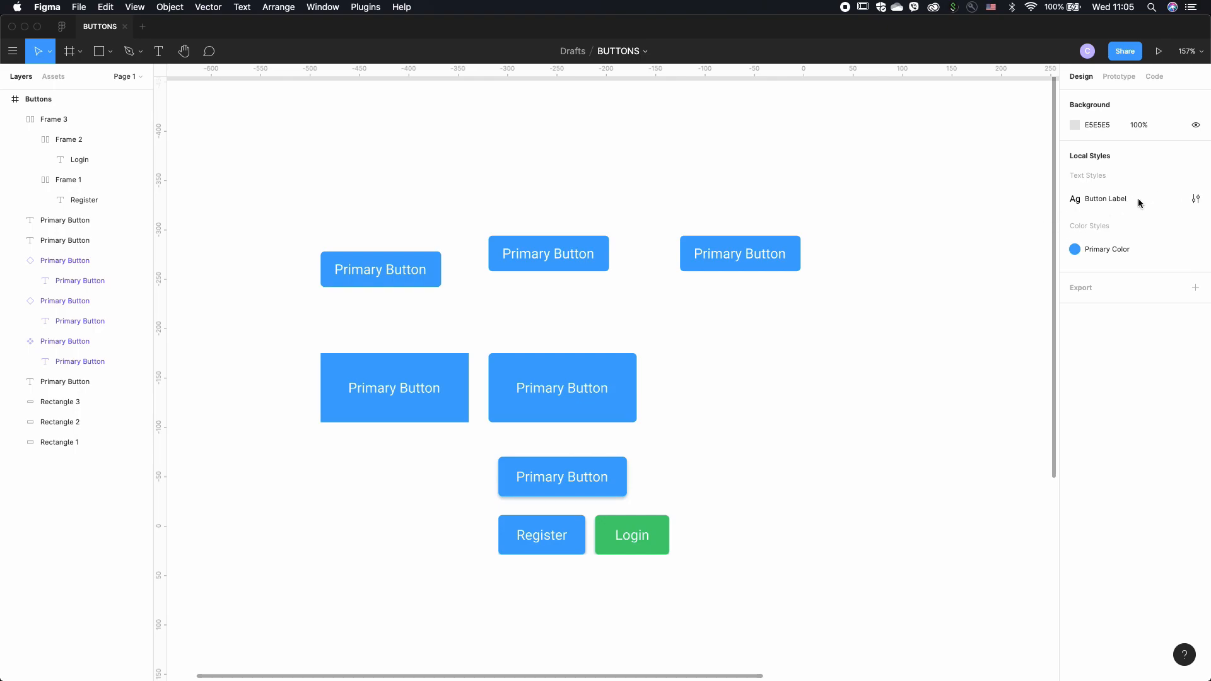
{"action": "left_click", "coordinate": [1196, 200]}
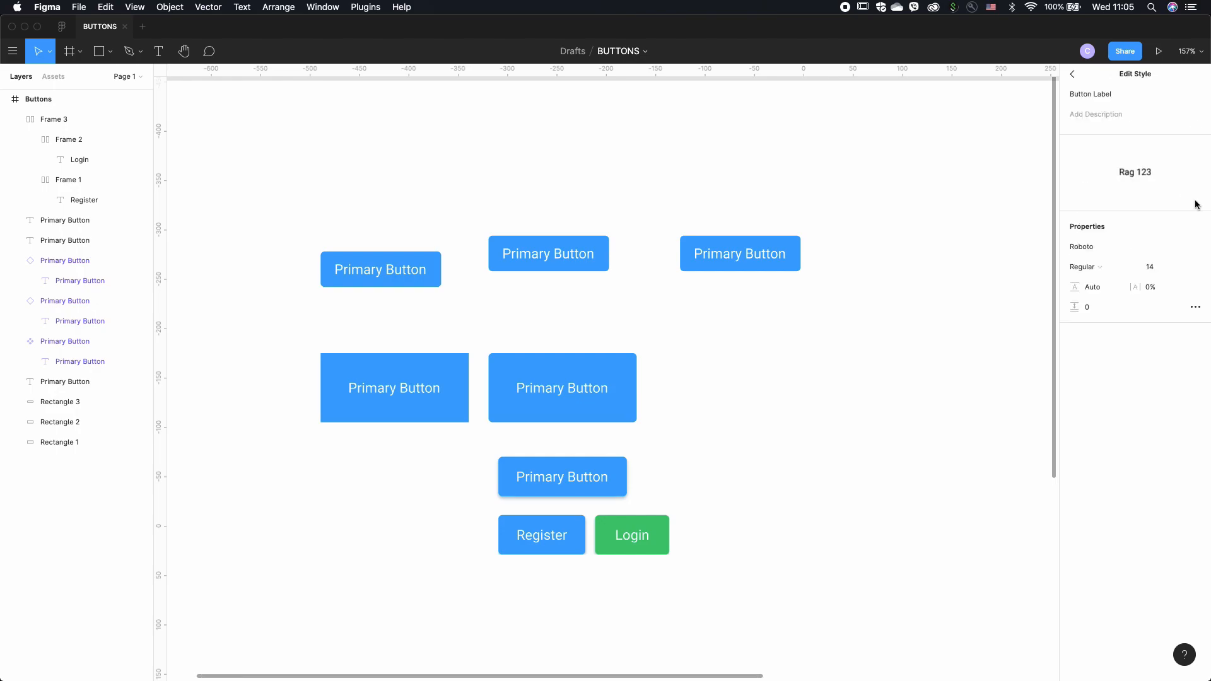
{"action": "left_click", "coordinate": [1129, 268]}
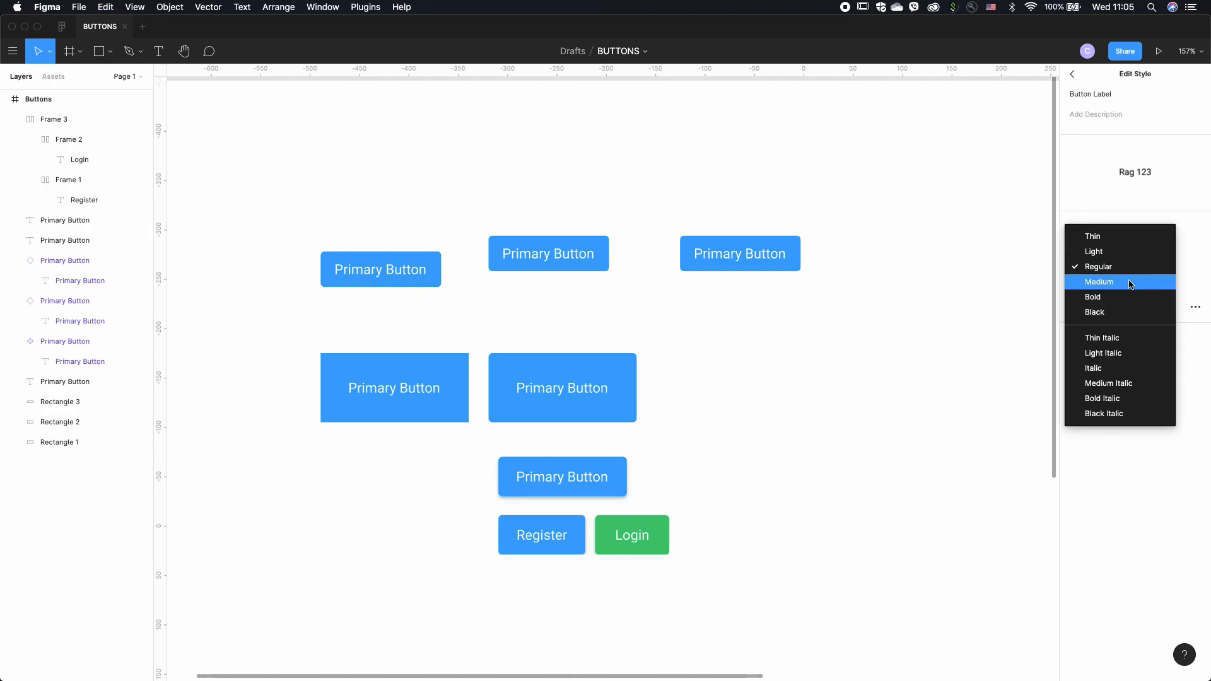
{"action": "left_click", "coordinate": [1128, 295]}
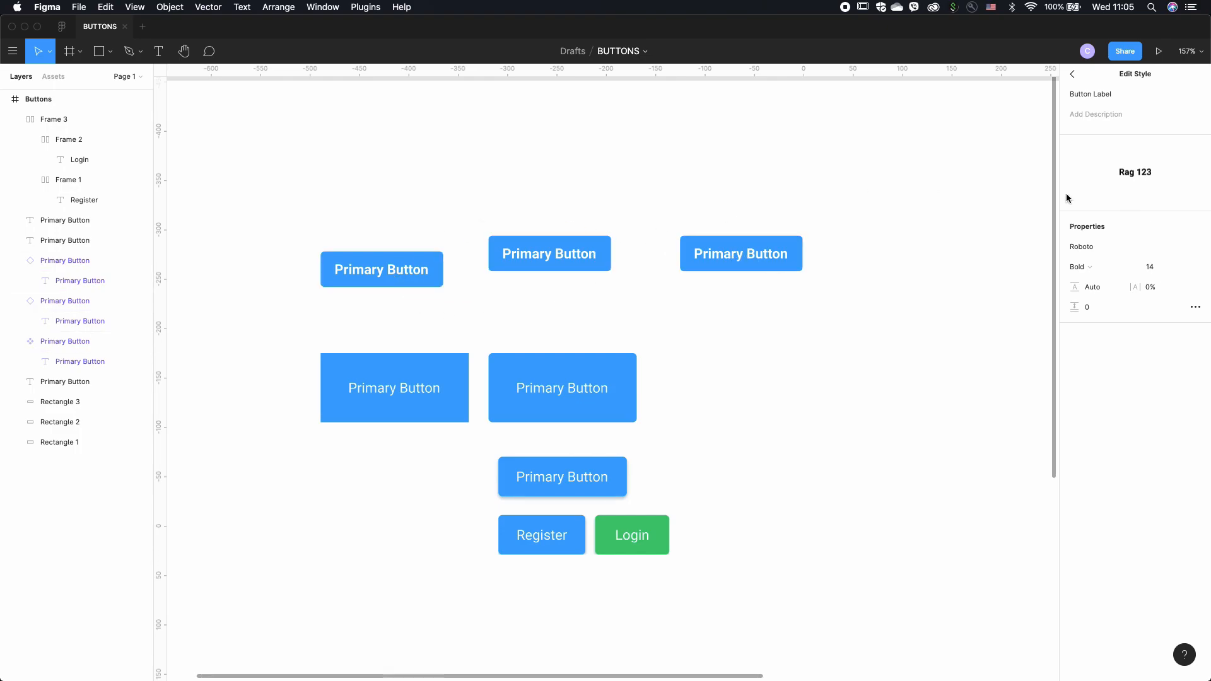
{"action": "left_click", "coordinate": [1072, 74]}
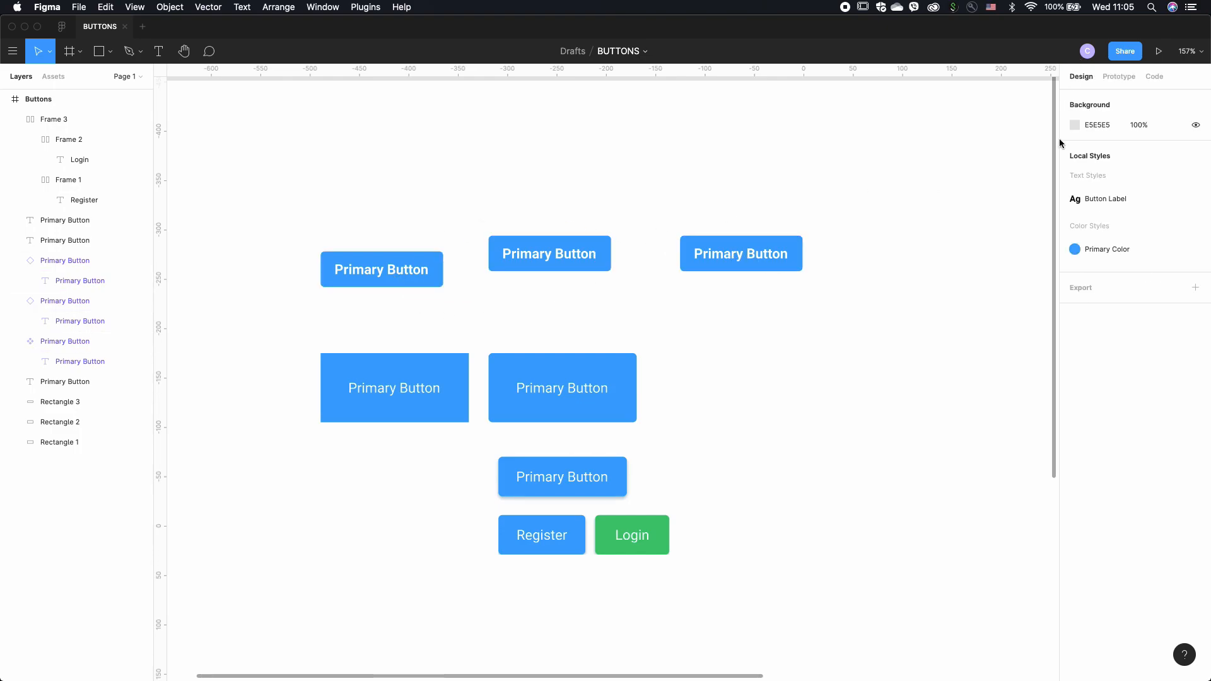
- Change the Primary Color style to the dark red E50808
{"action": "left_click", "coordinate": [1195, 249]}
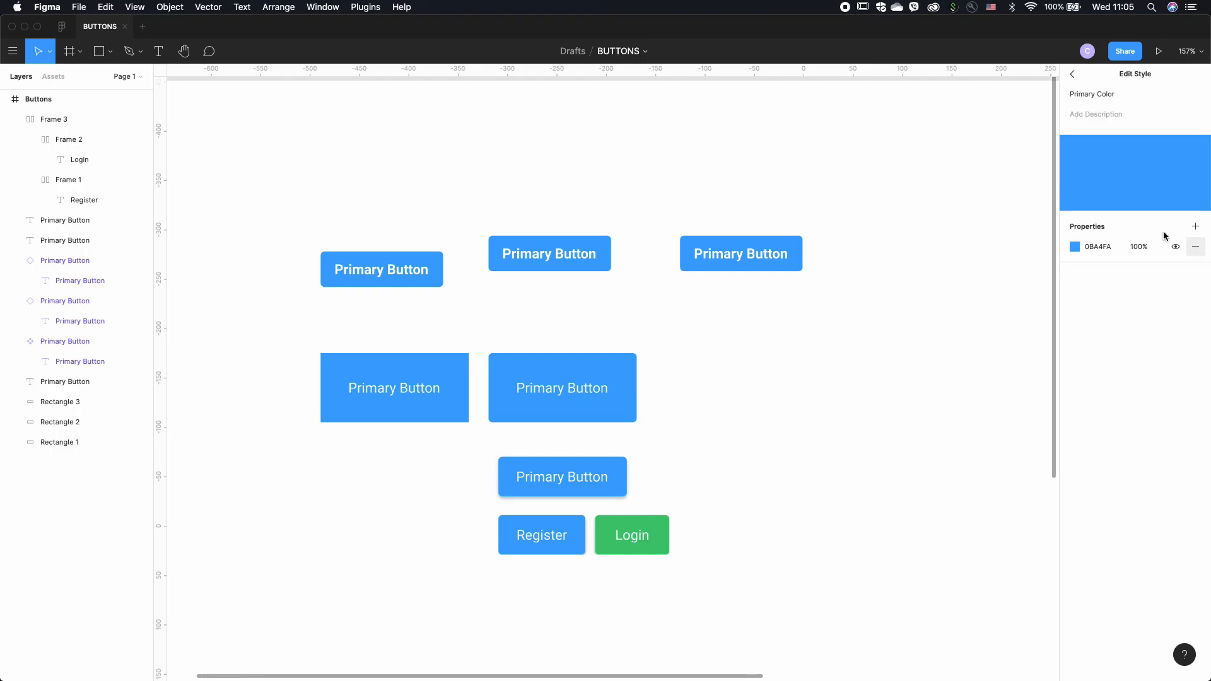
{"action": "left_click", "coordinate": [1077, 248]}
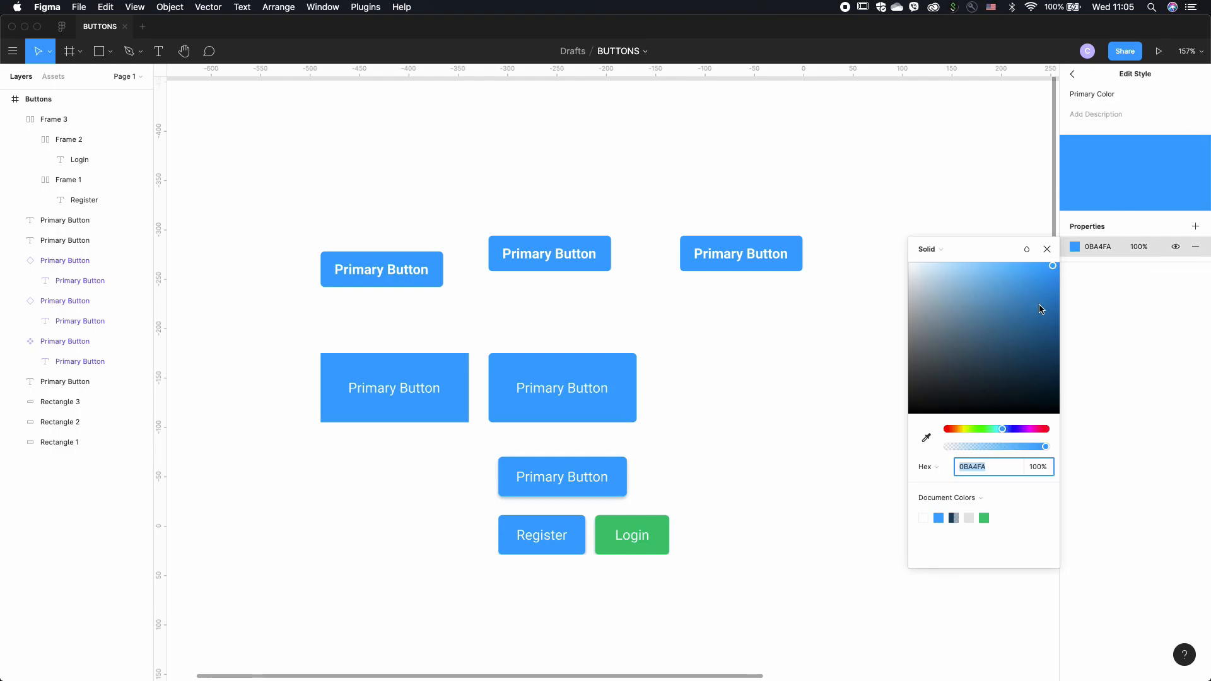
{"action": "left_click_drag", "start_coordinate": [1054, 267], "coordinate": [1058, 260]}
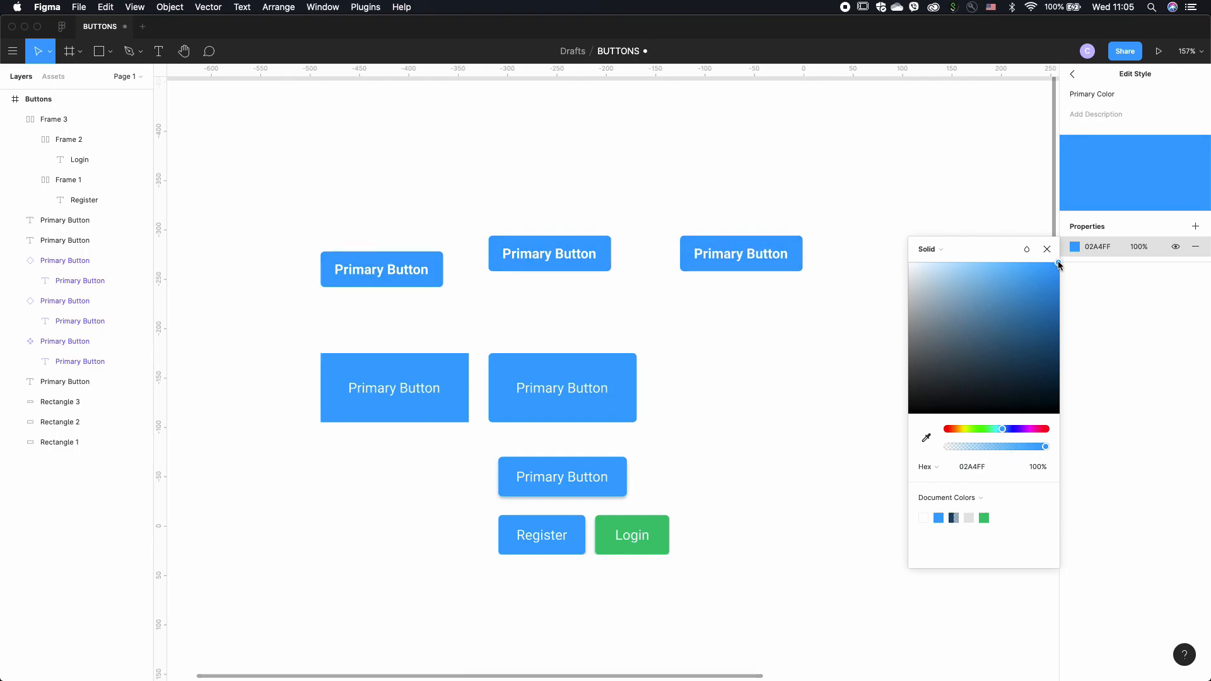
{"action": "left_click", "coordinate": [994, 429]}
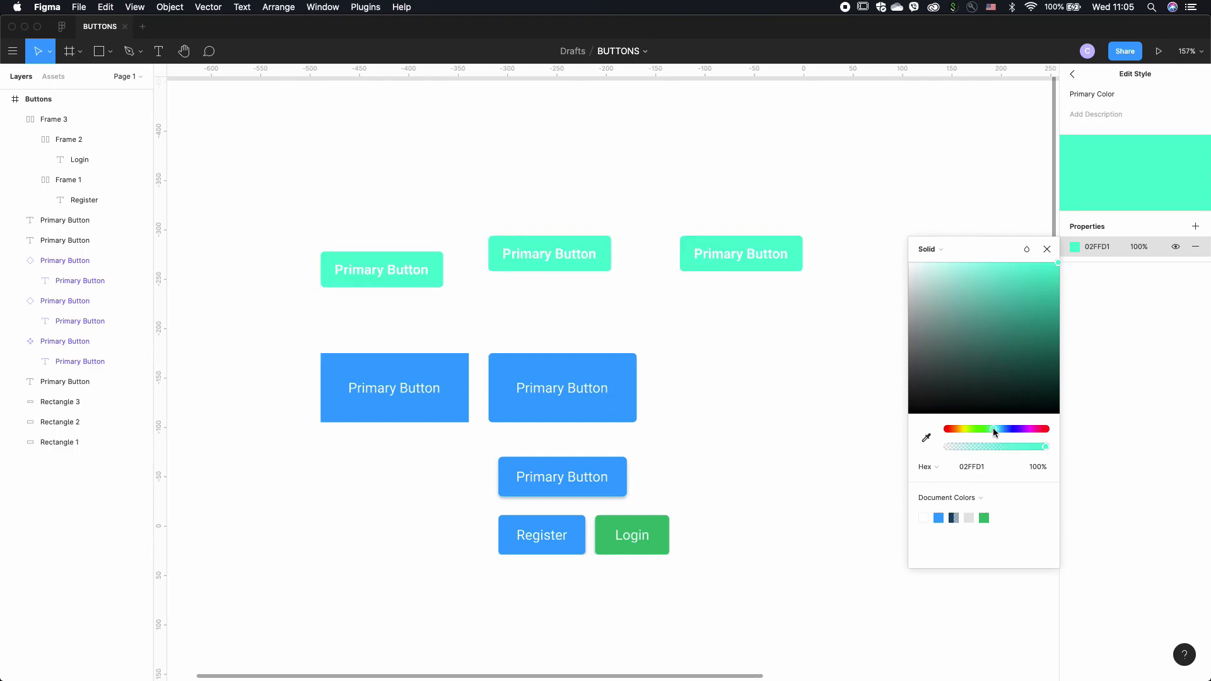
{"action": "left_click_drag", "start_coordinate": [994, 429], "coordinate": [952, 428]}
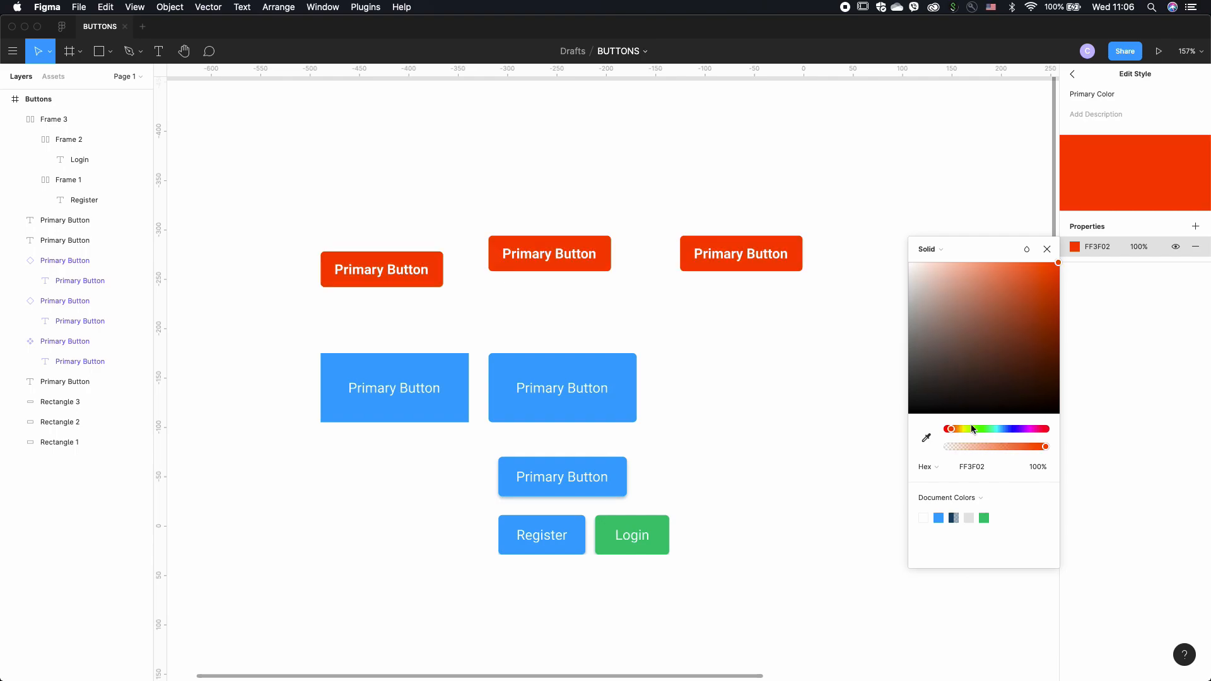
{"action": "left_click_drag", "start_coordinate": [955, 432], "coordinate": [946, 430]}
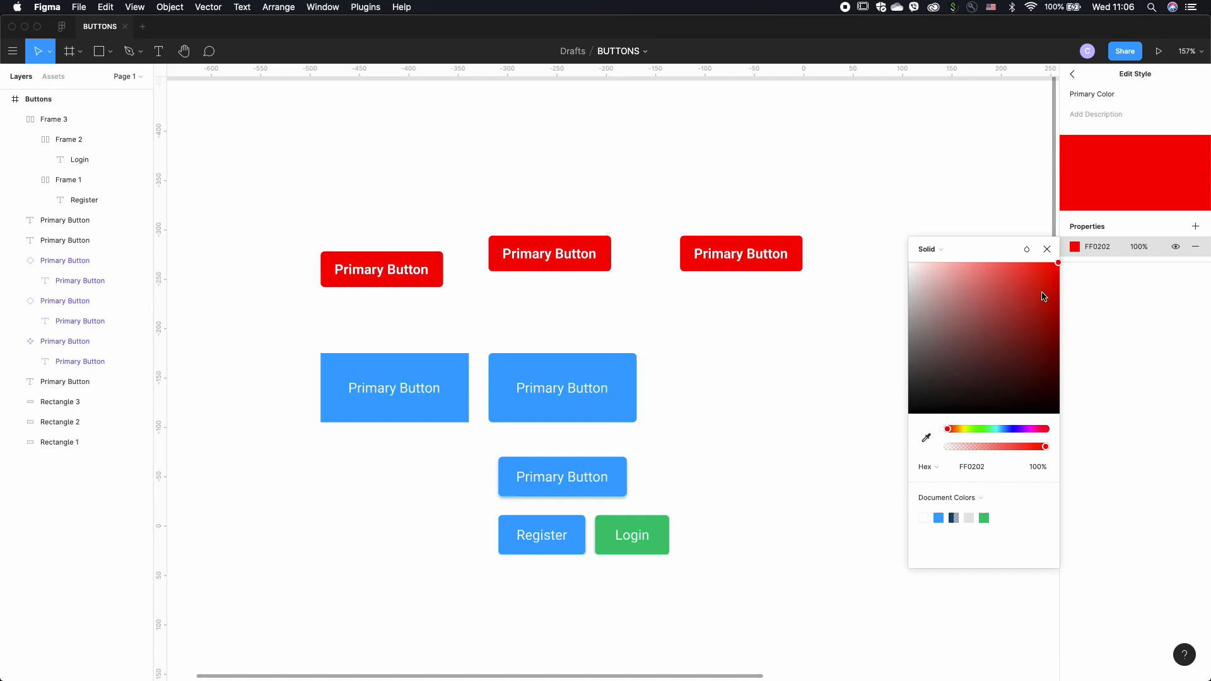
{"action": "left_click_drag", "start_coordinate": [1051, 275], "coordinate": [1054, 278]}
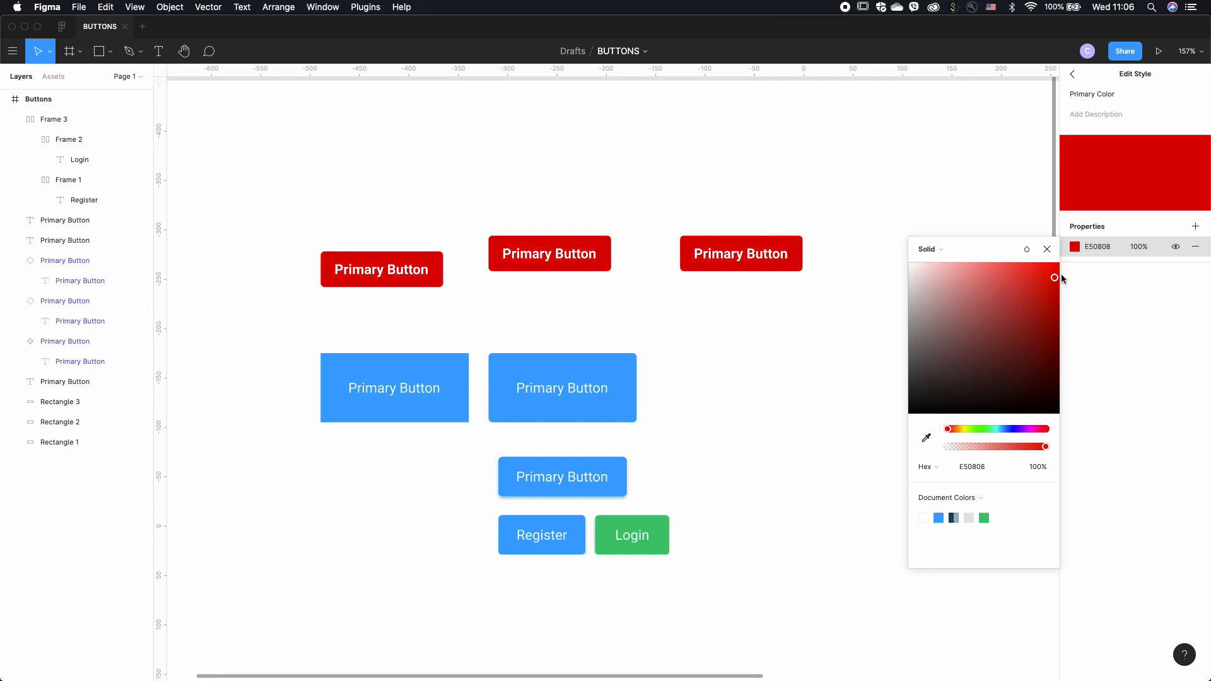
{"action": "left_click", "coordinate": [1046, 228]}
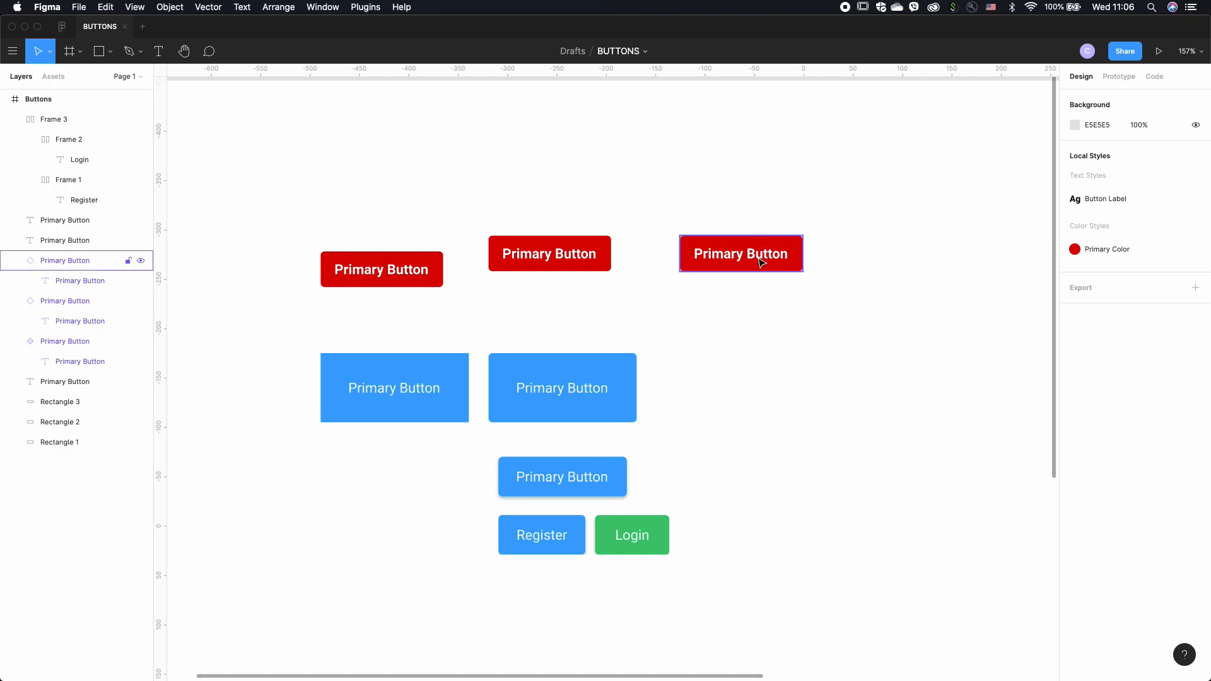
{"action": "left_click", "coordinate": [408, 272]}
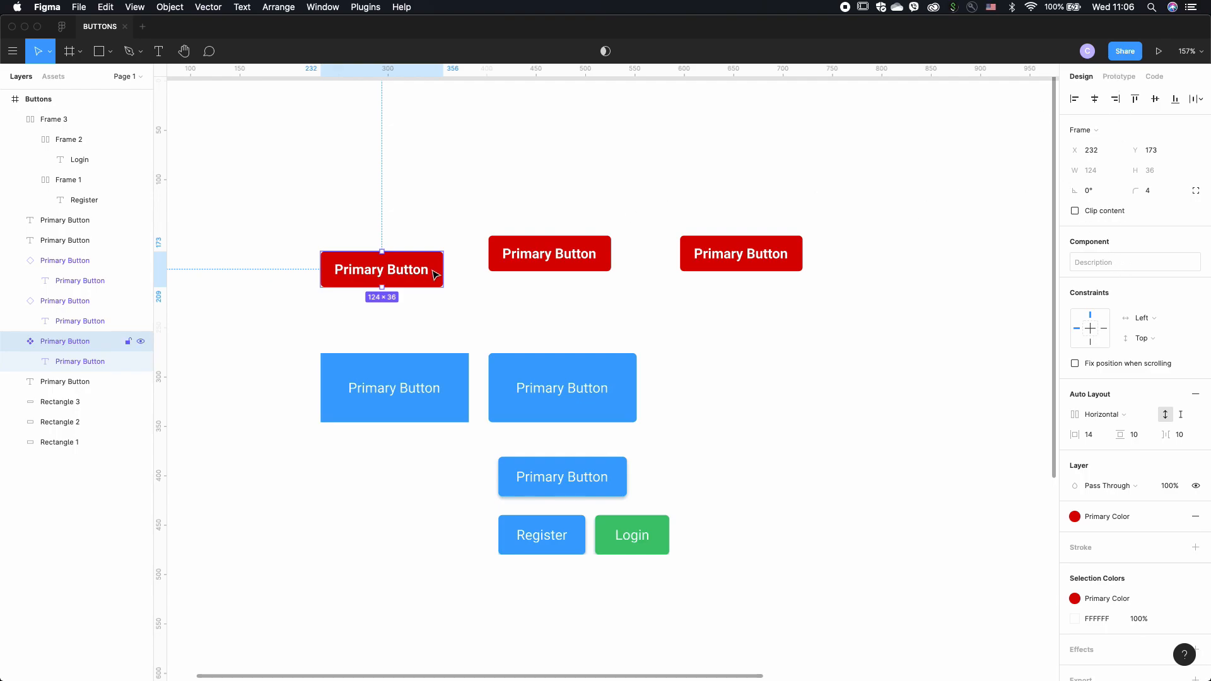
{"action": "left_click", "coordinate": [477, 234]}
{"action": "scroll", "coordinate": [476, 235], "scroll_direction": "down", "scroll_amount": 3}
{"action": "scroll", "coordinate": [477, 233], "scroll_direction": "down", "scroll_amount": 1}
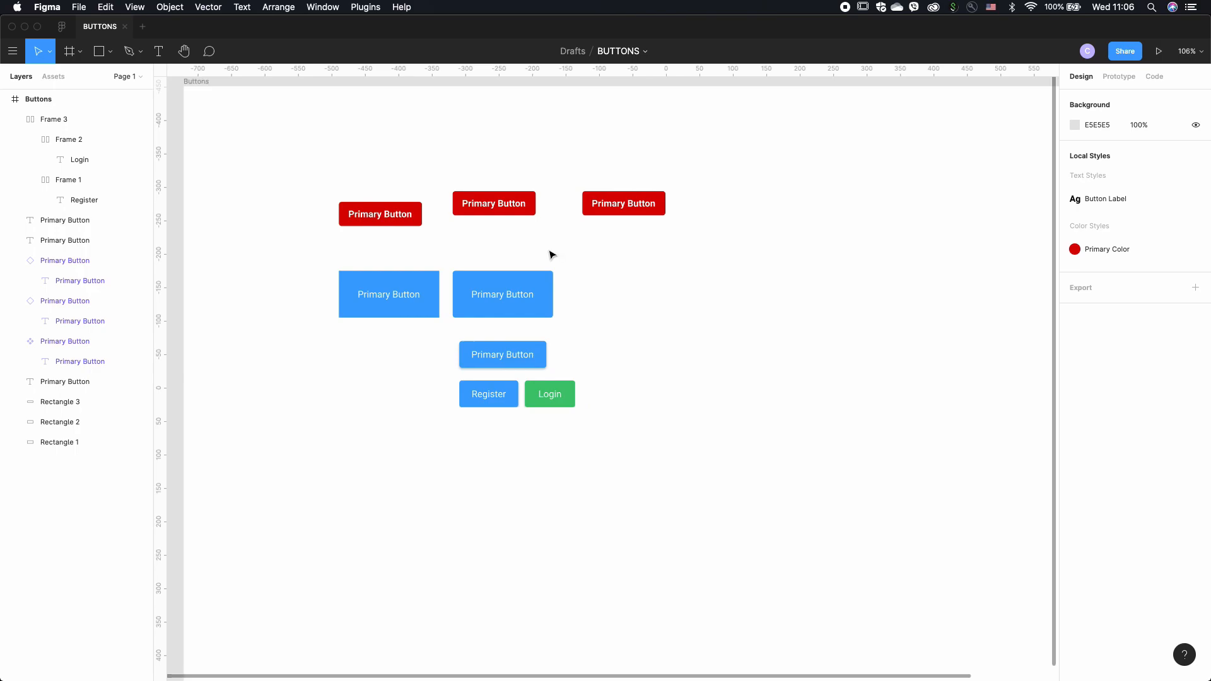
{"action": "scroll", "coordinate": [551, 253], "scroll_direction": "up", "scroll_amount": 5}
{"action": "scroll", "coordinate": [551, 252], "scroll_direction": "left", "scroll_amount": 1}
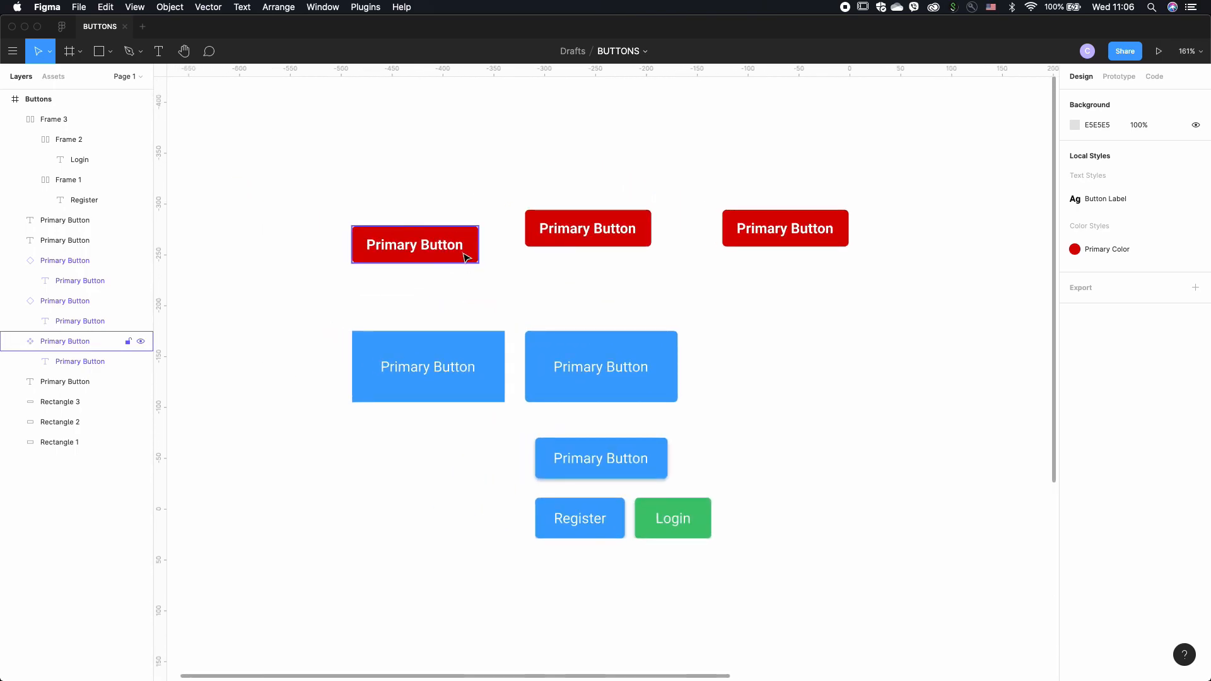
{"action": "left_click", "coordinate": [463, 253]}
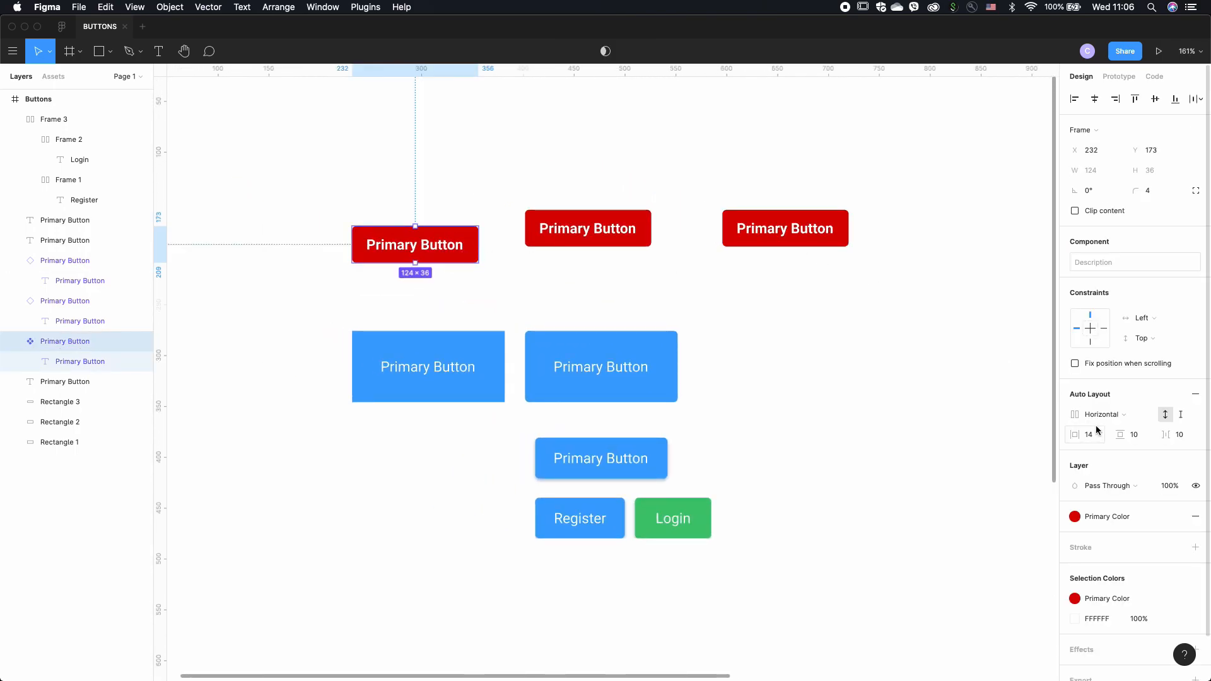
{"action": "right_click", "coordinate": [461, 253]}
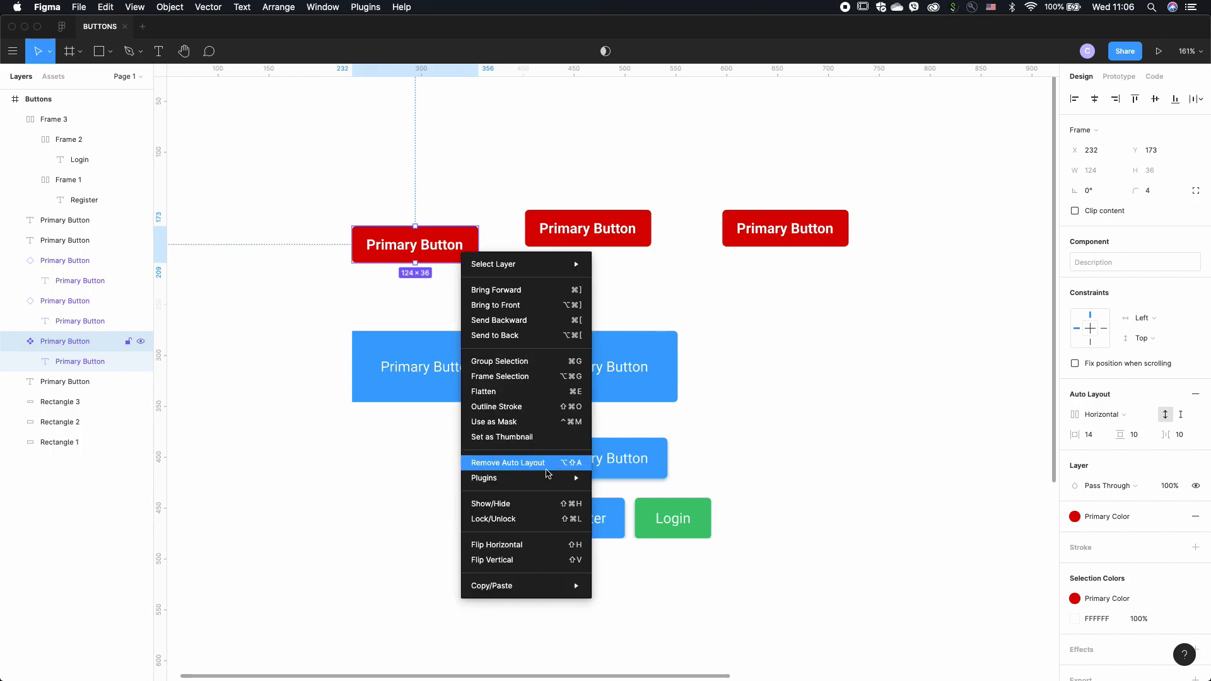
{"action": "mouse_move", "coordinate": [546, 474]}
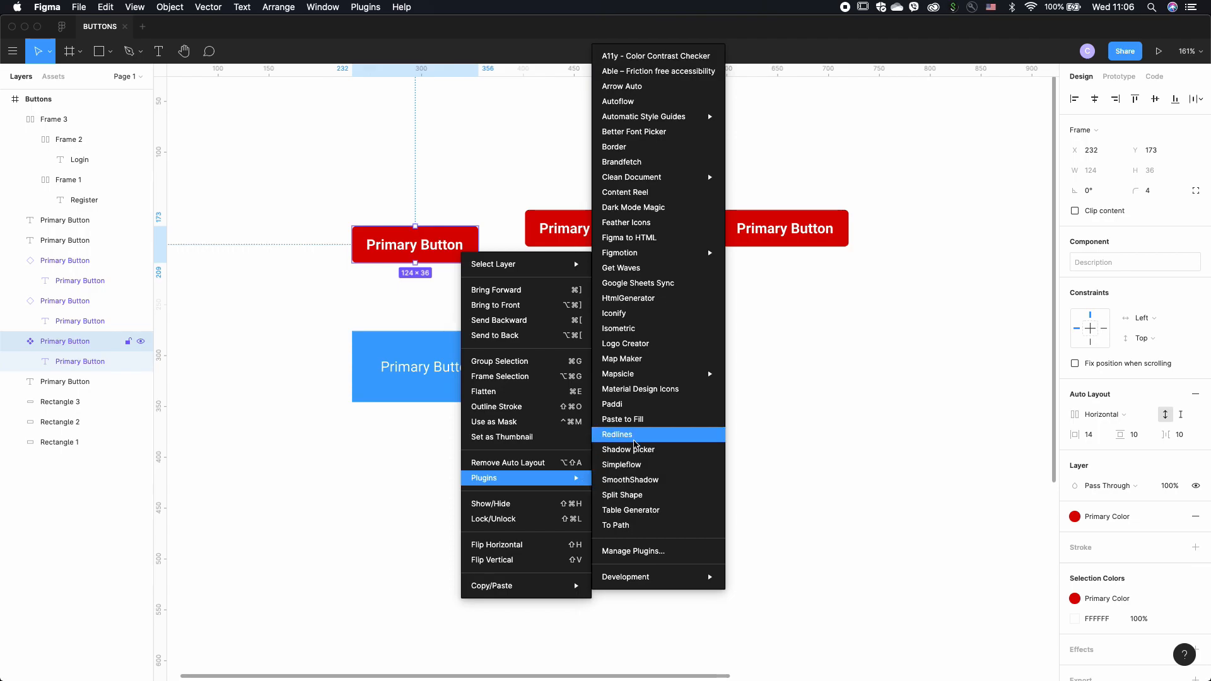
{"action": "left_click", "coordinate": [635, 449]}
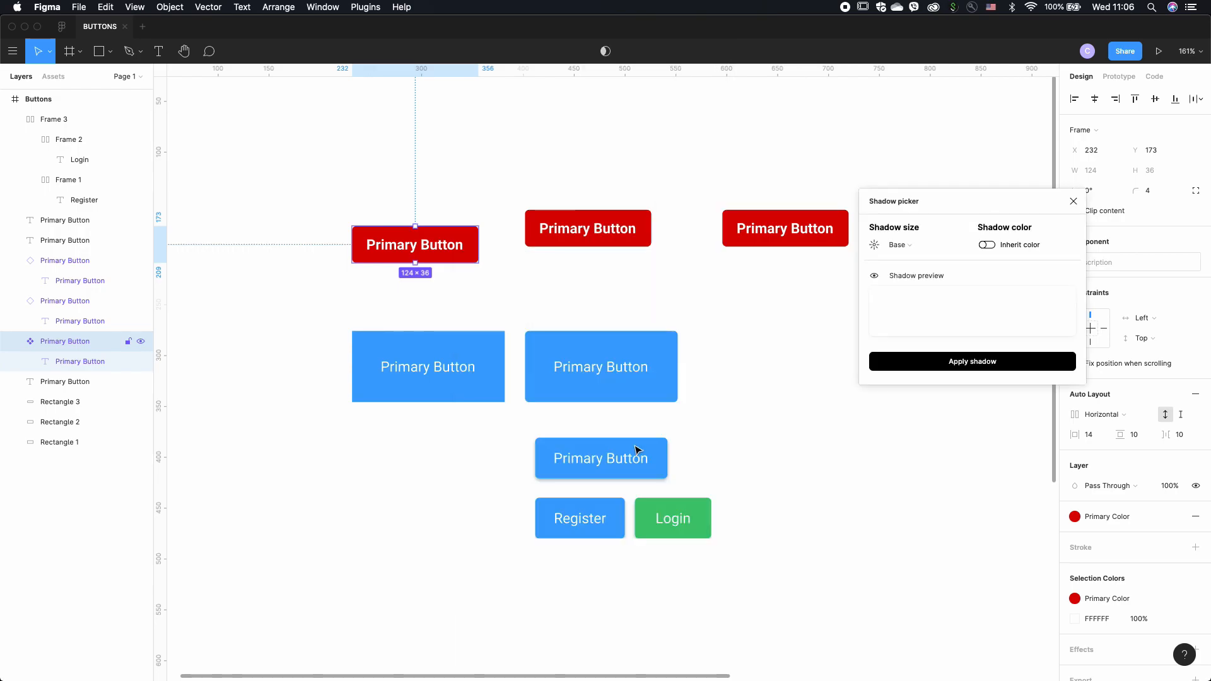
{"action": "left_click", "coordinate": [1073, 201]}
- Run the SmoothShadow plugin on the main Primary Button component and slightly reduce the shadow's number of layers
{"action": "right_click", "coordinate": [460, 254]}
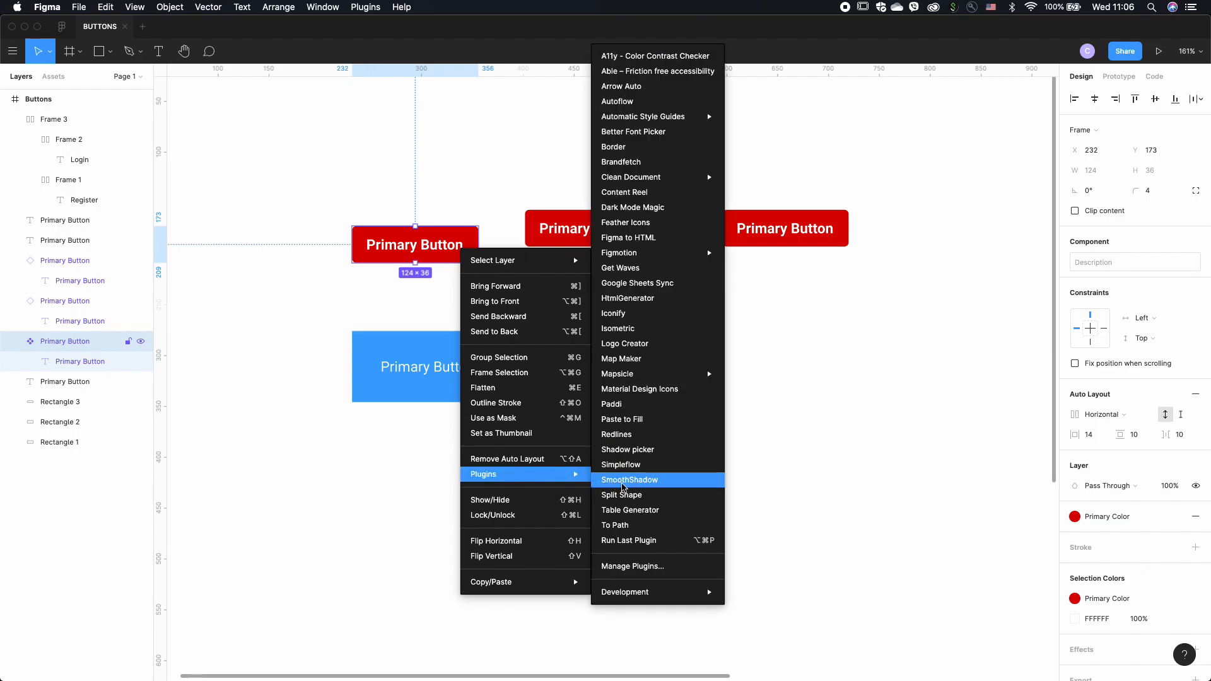
{"action": "left_click", "coordinate": [623, 483]}
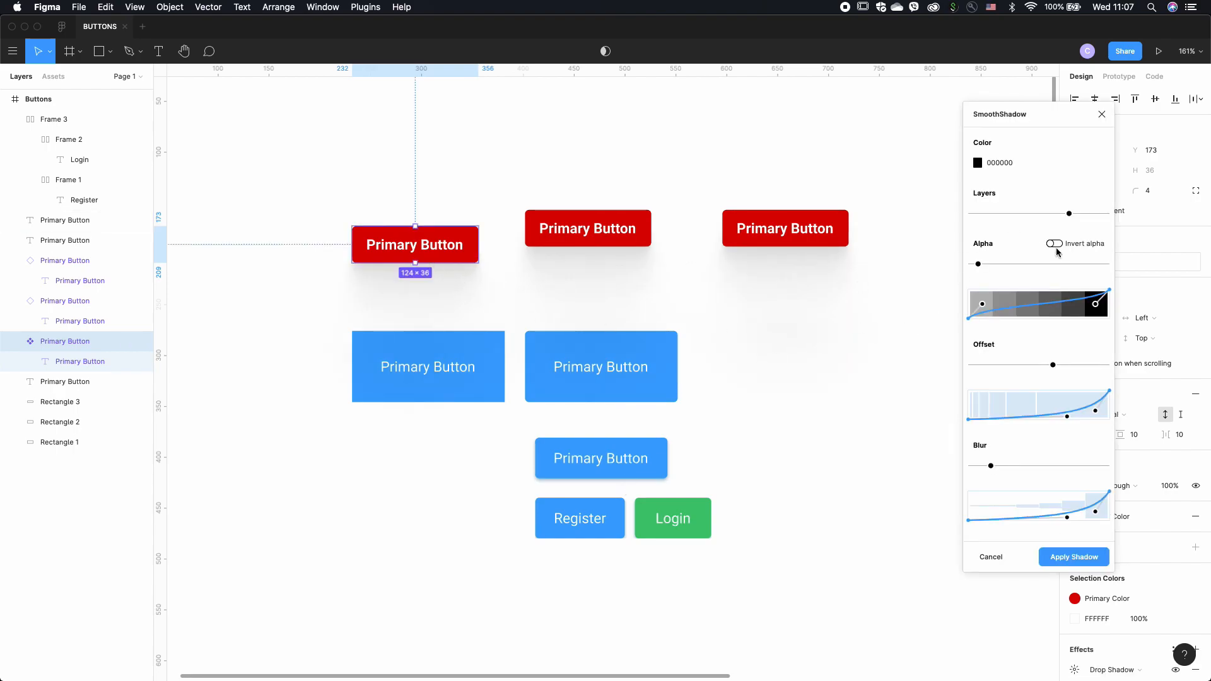
{"action": "left_click", "coordinate": [1057, 243]}
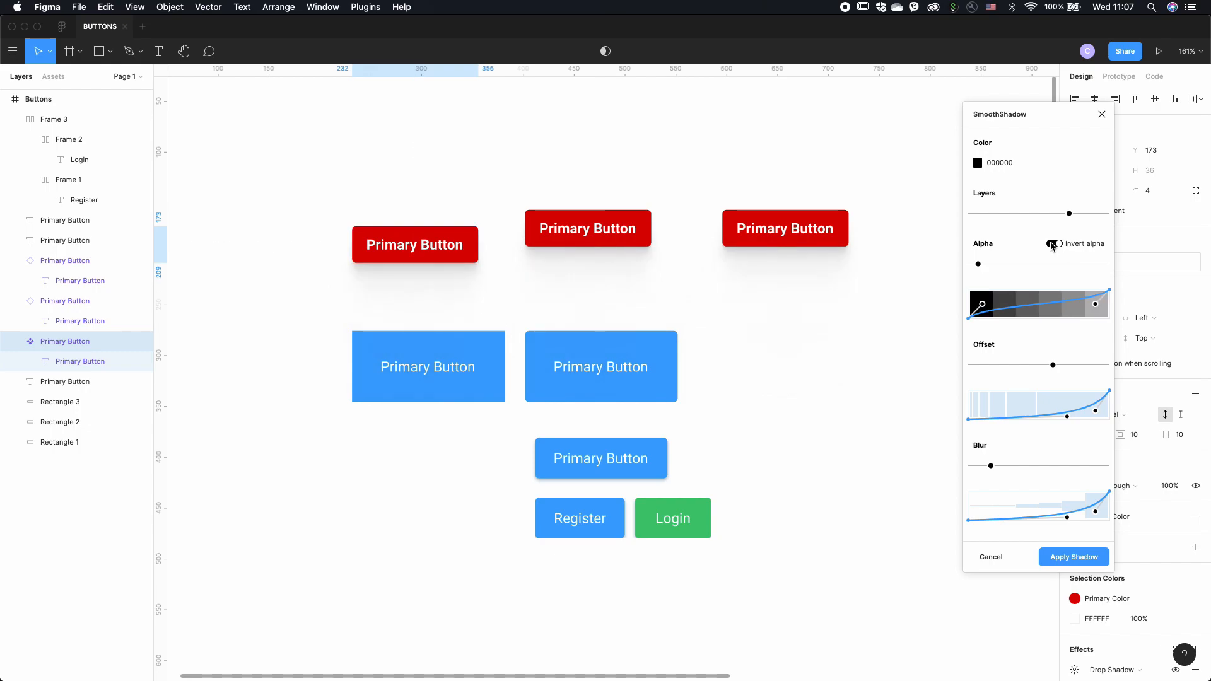
{"action": "left_click", "coordinate": [1052, 245]}
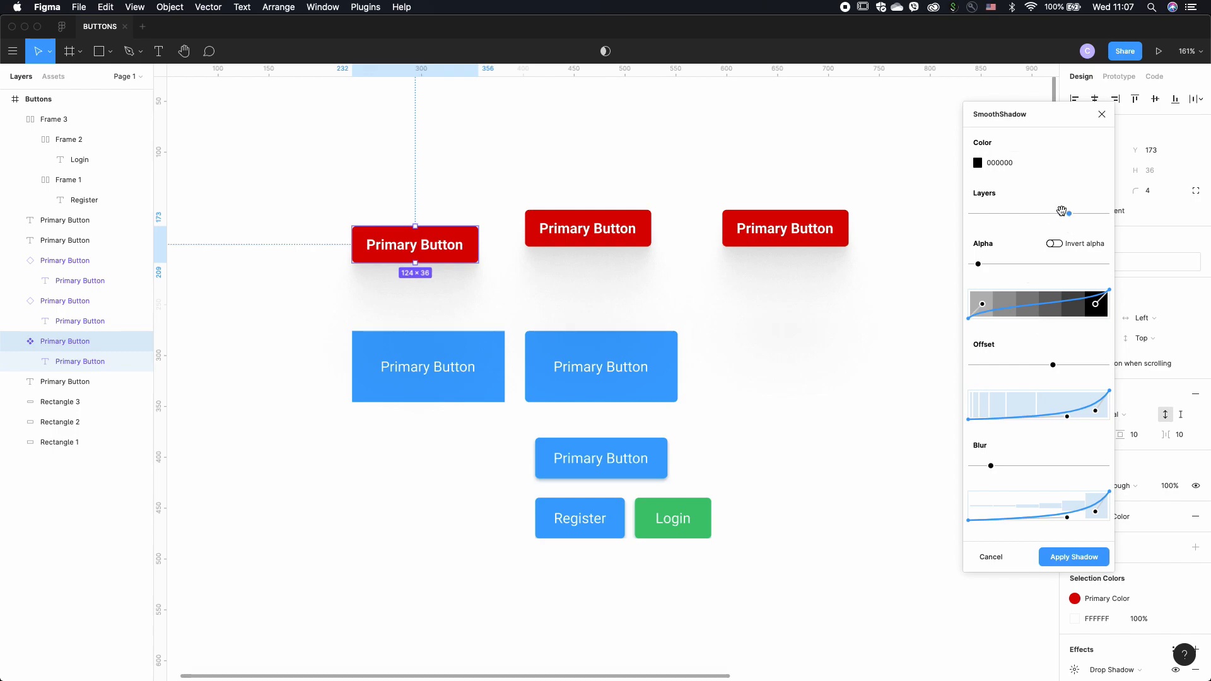
{"action": "left_click_drag", "start_coordinate": [1069, 213], "coordinate": [1049, 213]}
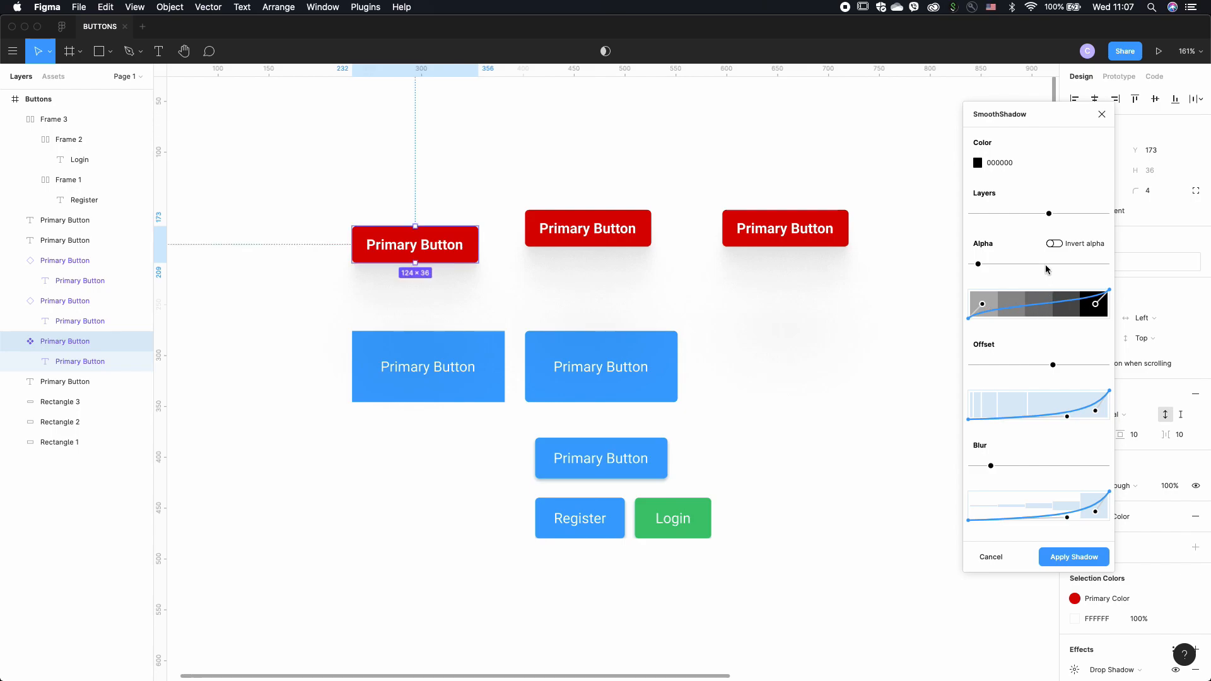
{"action": "left_click_drag", "start_coordinate": [1049, 213], "coordinate": [1064, 213]}
- Set the SmoothShadow colour to the dark red 750707
{"action": "left_click", "coordinate": [978, 163]}
{"action": "left_click_drag", "start_coordinate": [979, 165], "coordinate": [1106, 234]}
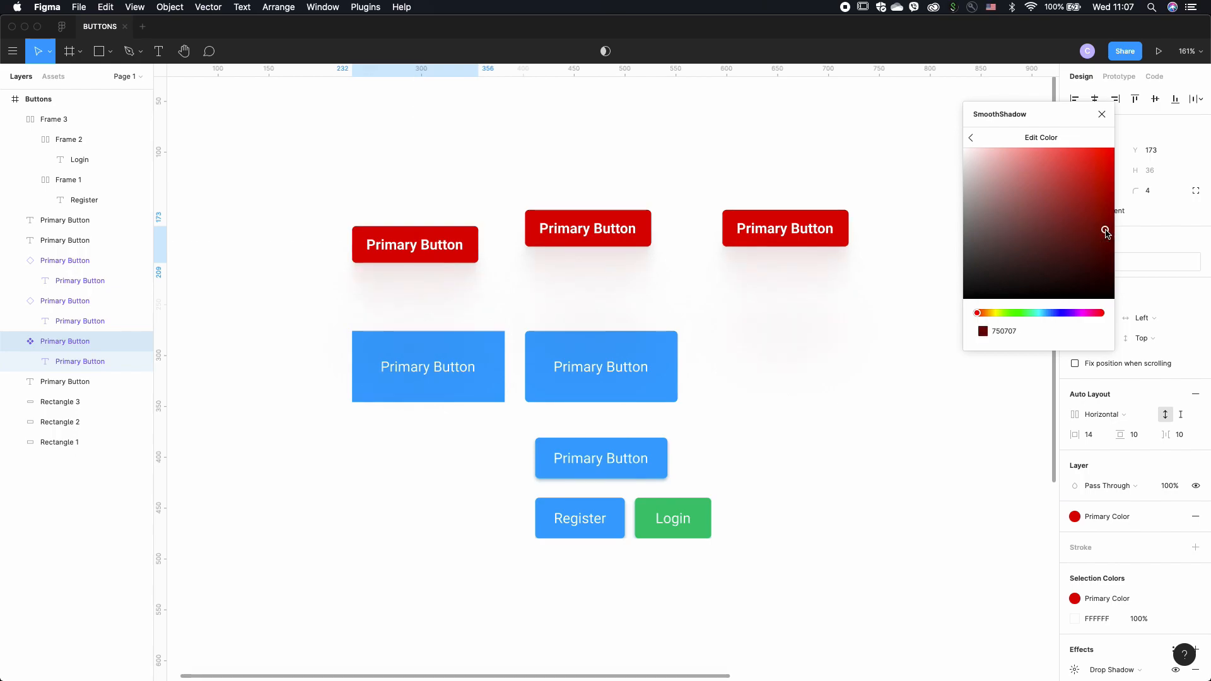
{"action": "left_click", "coordinate": [973, 138]}
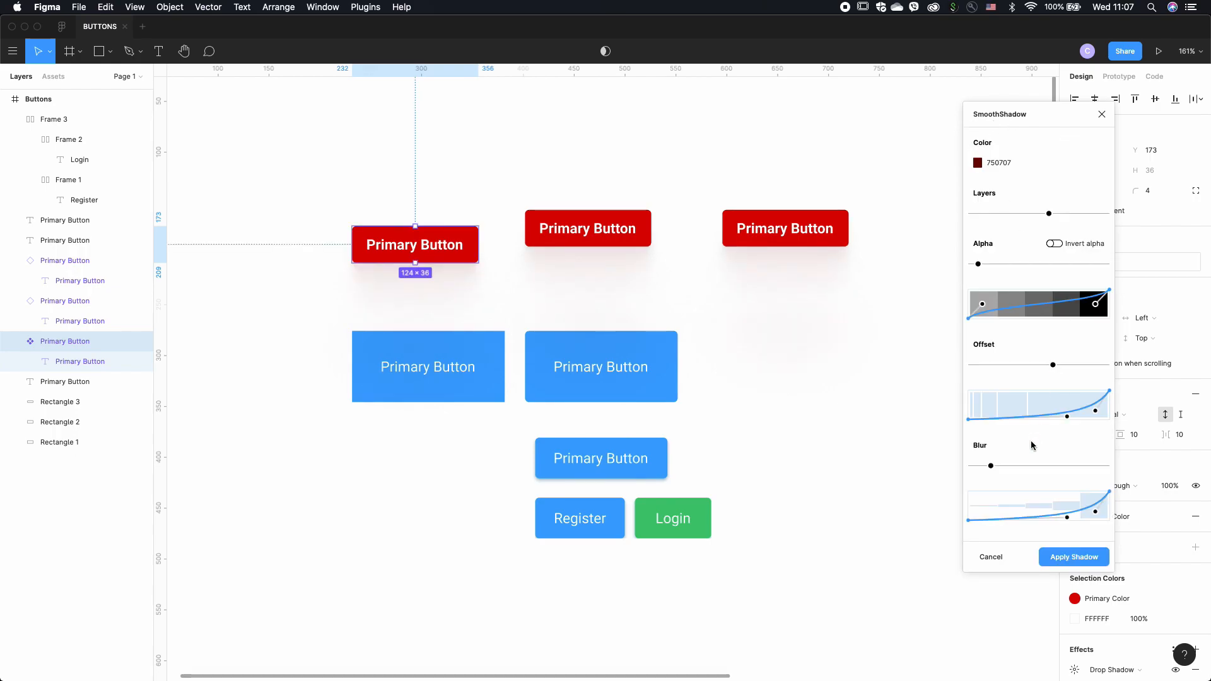
- Try the shadow with its blur reduced to the minimum
{"action": "left_click", "coordinate": [992, 465]}
{"action": "mouse_move", "coordinate": [991, 465]}
{"action": "left_mouse_down"}
{"action": "mouse_move", "coordinate": [963, 467]}
{"action": "mouse_move", "coordinate": [978, 465]}
{"action": "left_mouse_up"}
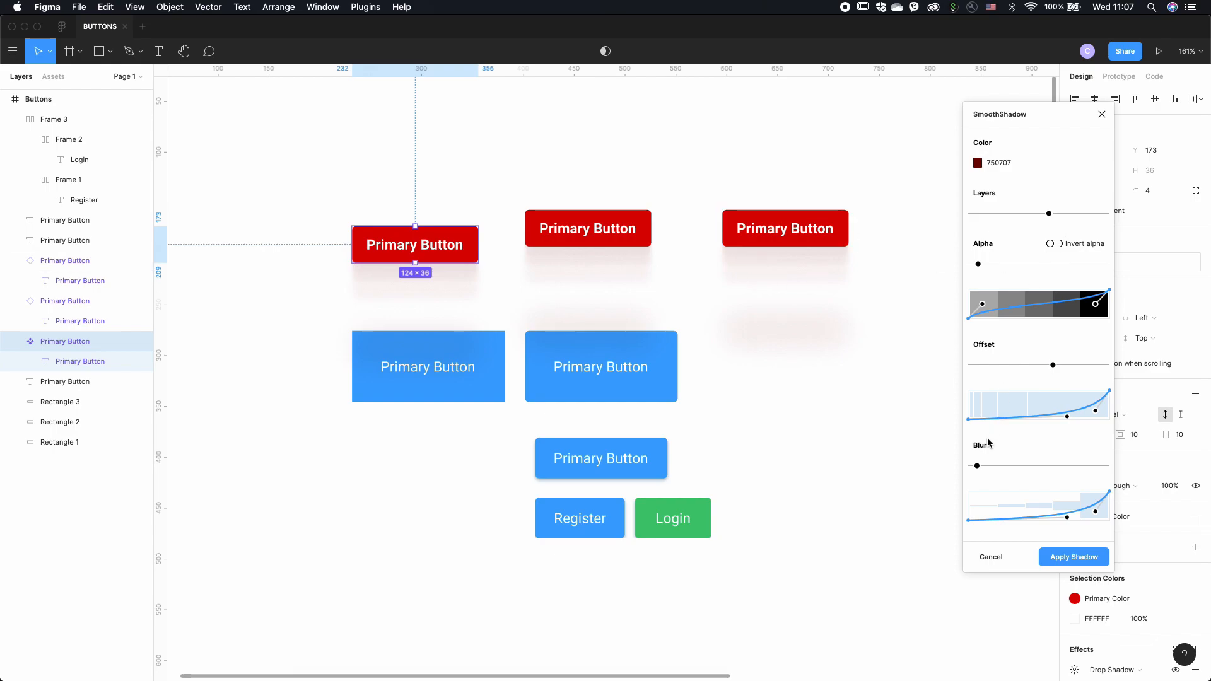
{"action": "left_click_drag", "start_coordinate": [977, 465], "coordinate": [960, 465]}
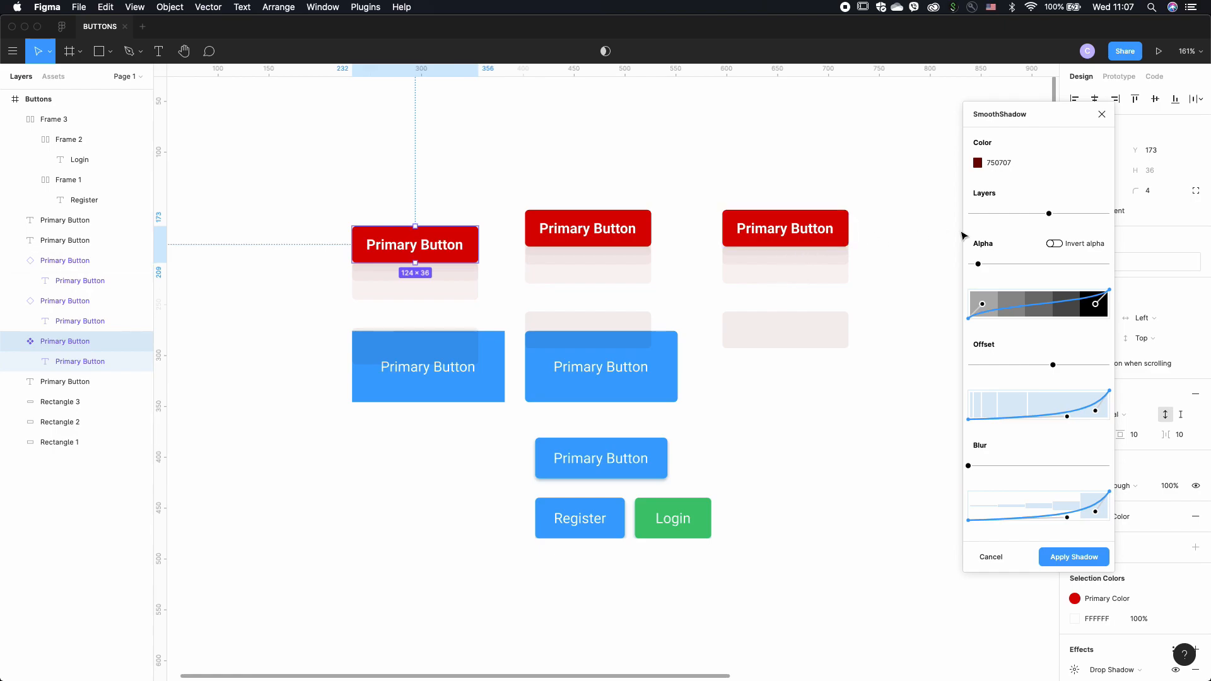
- Try the shadow with fewer layers and restore the previous layer setting
{"action": "left_click_drag", "start_coordinate": [1049, 213], "coordinate": [1010, 216]}
{"action": "left_click", "coordinate": [995, 213]}
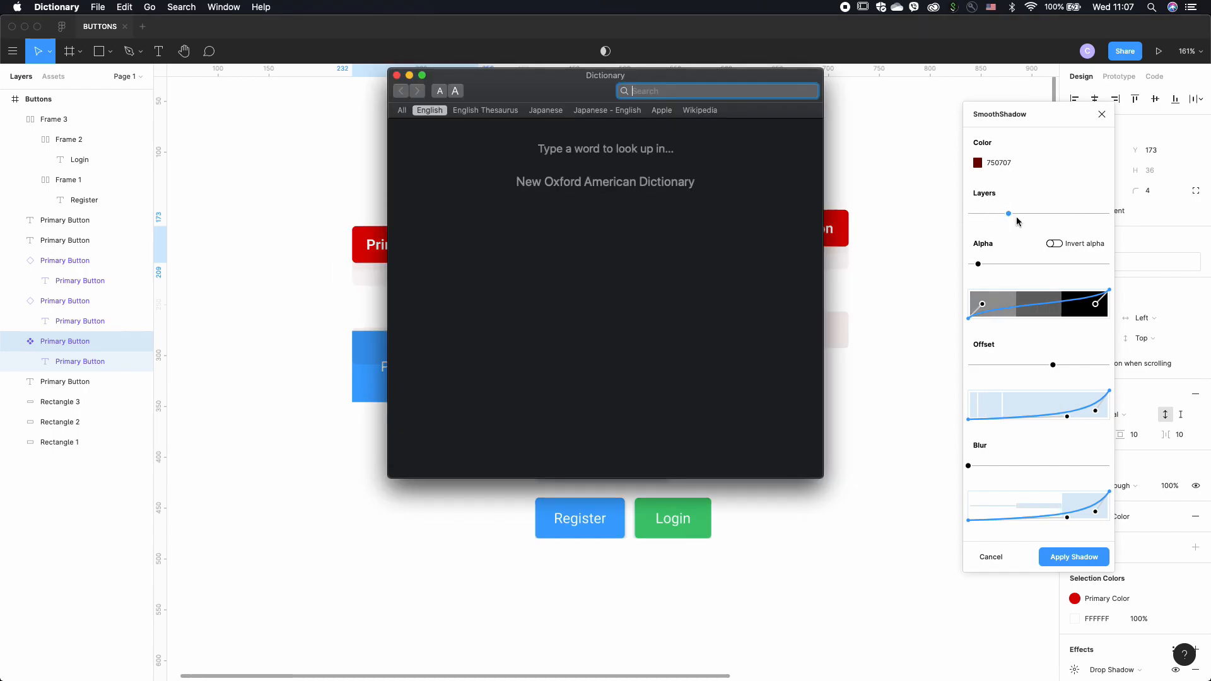
{"action": "left_click", "coordinate": [397, 75]}
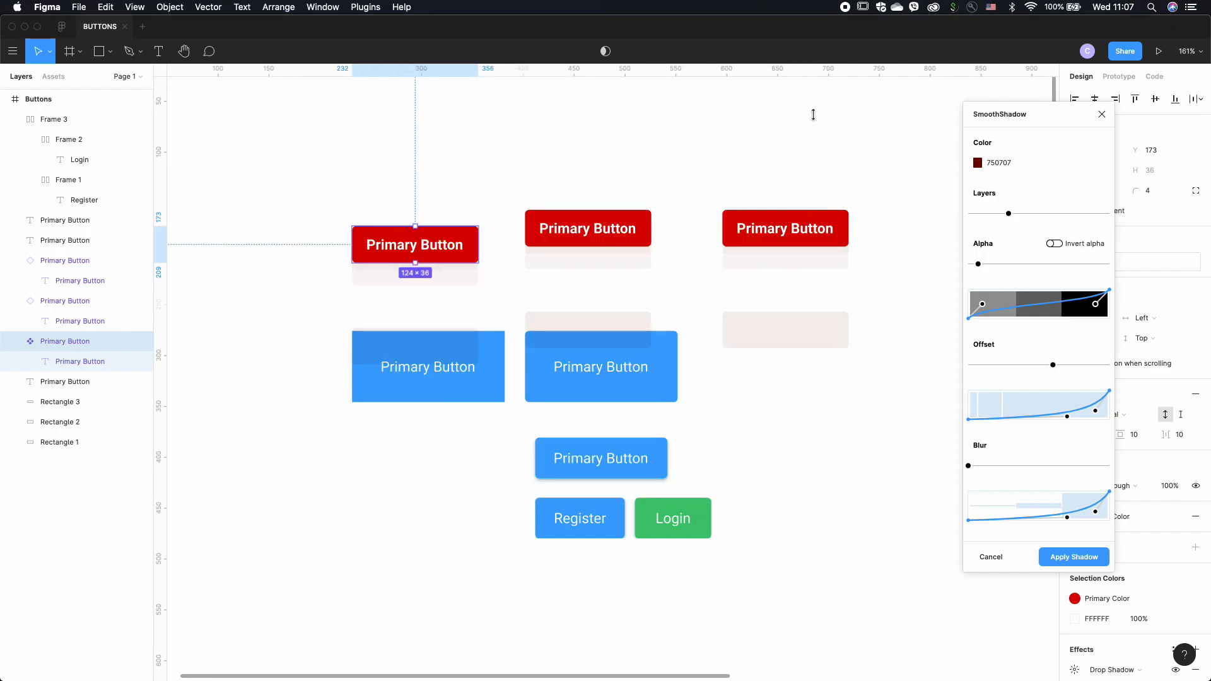
{"action": "left_click", "coordinate": [1037, 214]}
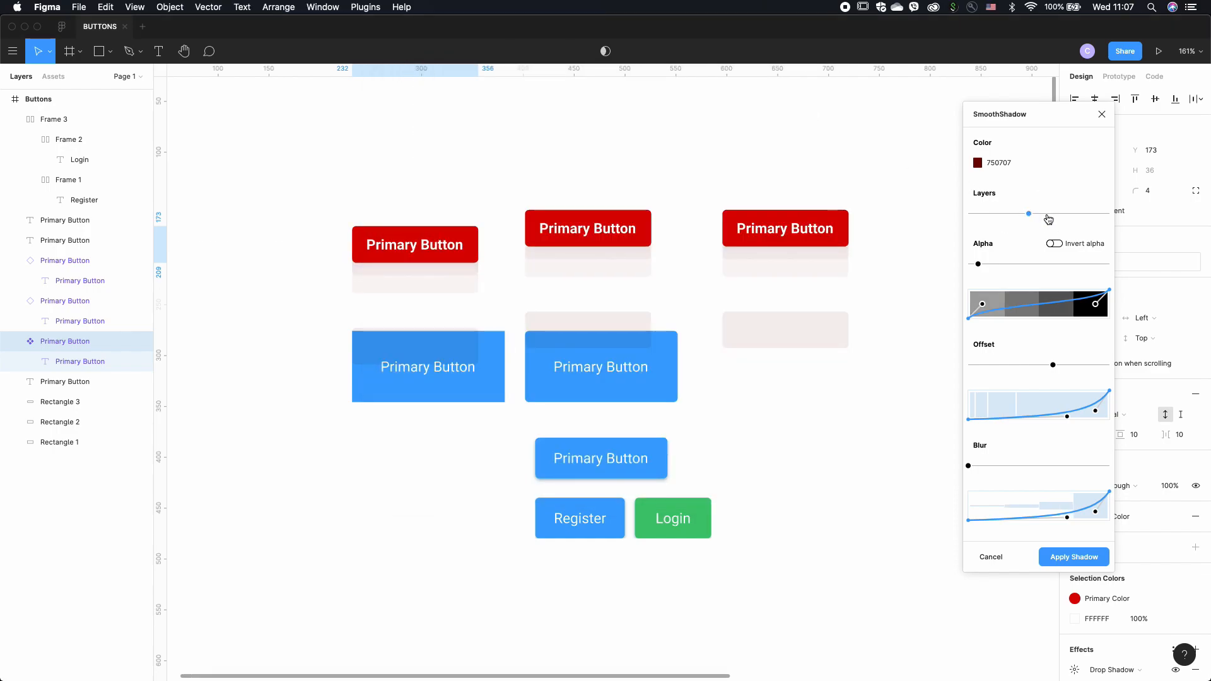
{"action": "mouse_move", "coordinate": [1038, 214]}
{"action": "left_mouse_down"}
{"action": "mouse_move", "coordinate": [1071, 214]}
{"action": "mouse_move", "coordinate": [1049, 213]}
{"action": "left_mouse_up"}
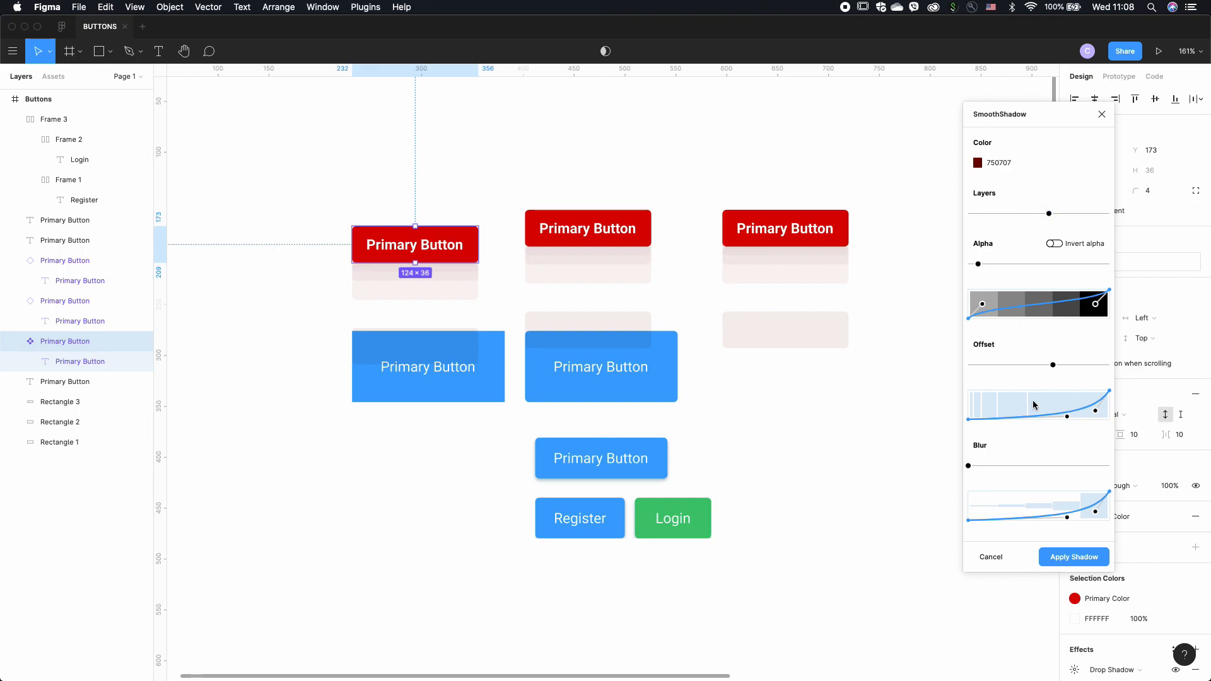
- Tune the shadow to a slight blur, a mid-range offset and an alpha of just over a quarter of its range
{"action": "left_click_drag", "start_coordinate": [968, 466], "coordinate": [976, 465]}
{"action": "left_click_drag", "start_coordinate": [1053, 365], "coordinate": [1043, 368]}
{"action": "left_click_drag", "start_coordinate": [1045, 368], "coordinate": [1041, 367]}
{"action": "left_click", "coordinate": [980, 263]}
{"action": "left_click_drag", "start_coordinate": [980, 264], "coordinate": [1010, 264]}
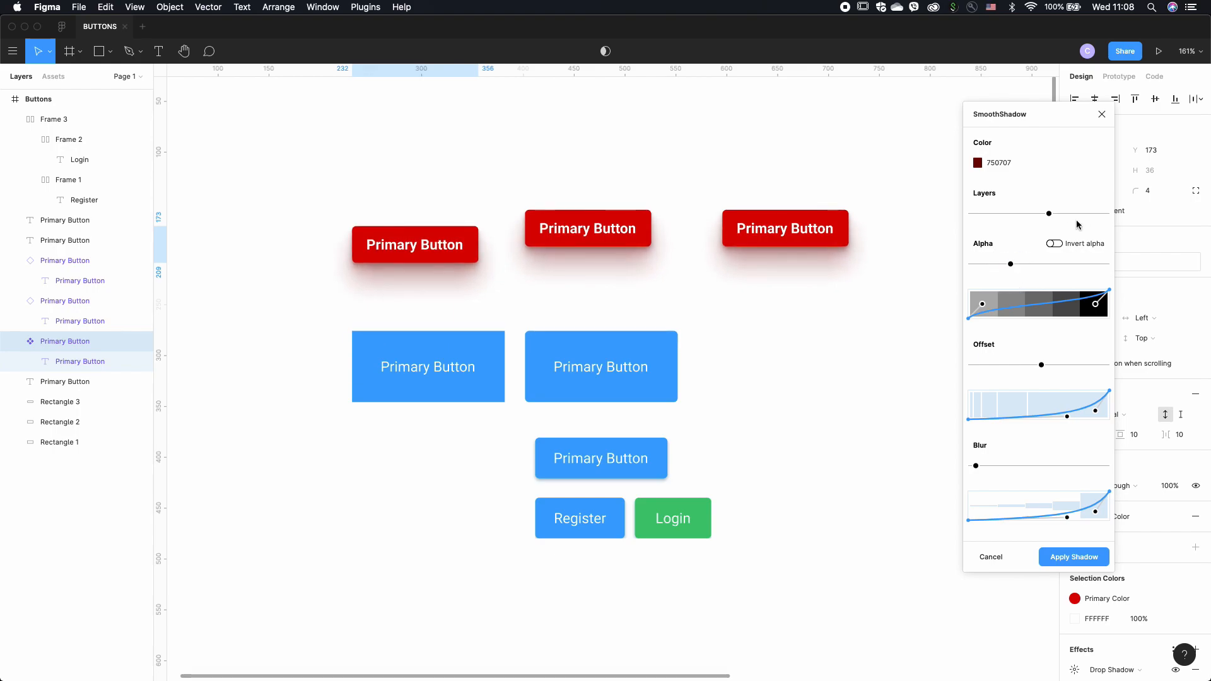
- Reduce the shadow to a single layer for comparison and raise it to three layers
{"action": "left_click_drag", "start_coordinate": [1049, 213], "coordinate": [965, 213]}
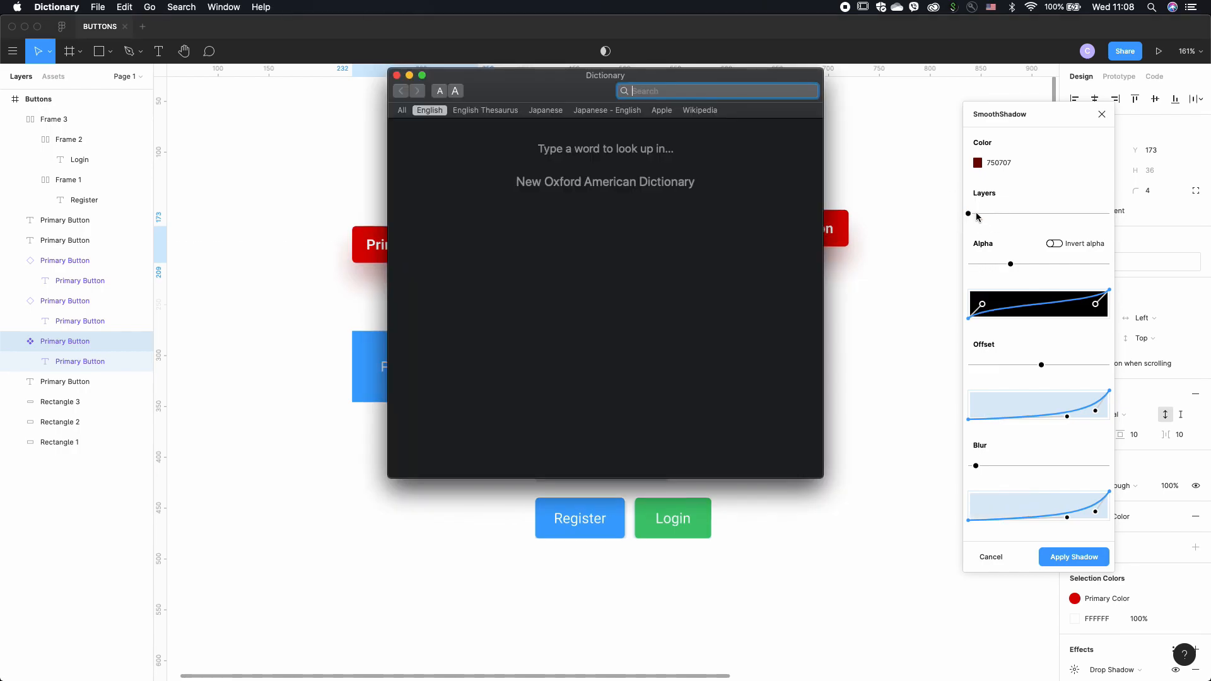
{"action": "left_click", "coordinate": [396, 76]}
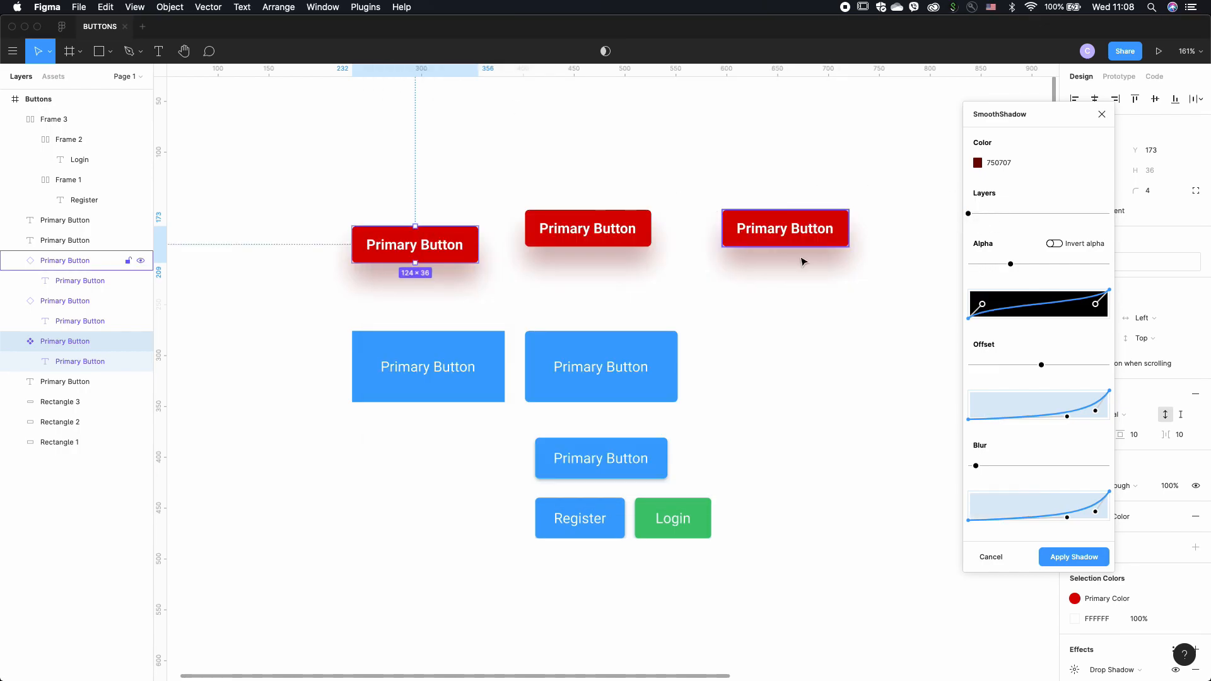
{"action": "left_click", "coordinate": [968, 213]}
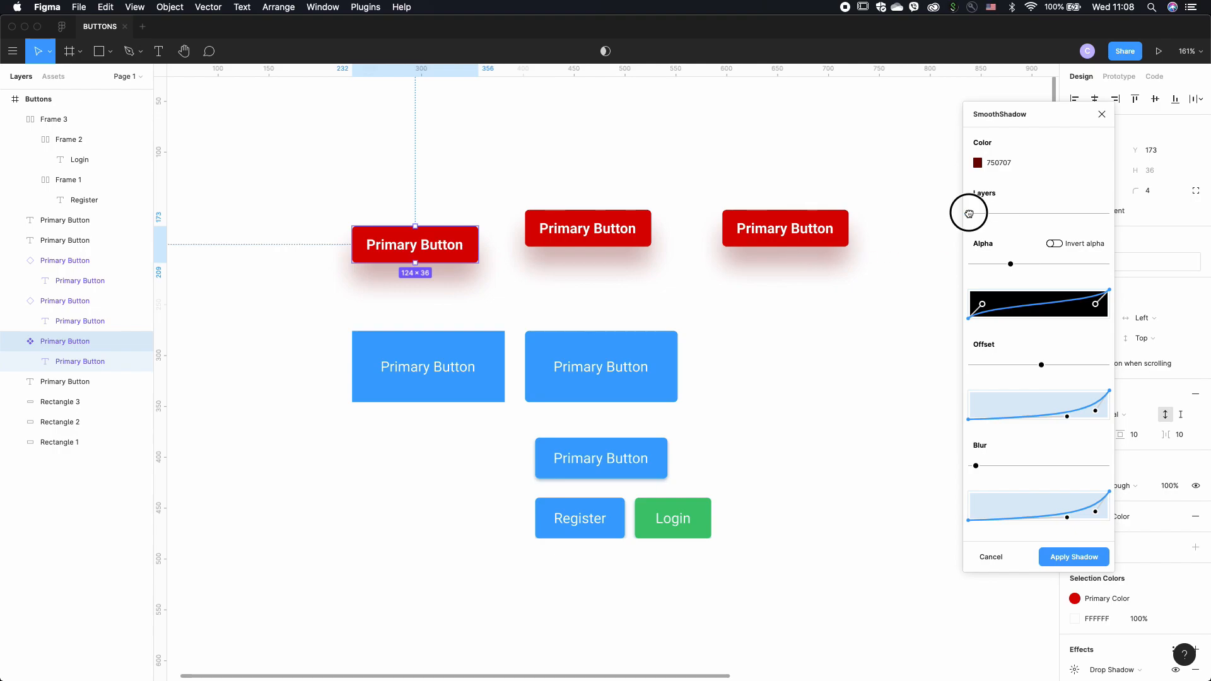
{"action": "left_click_drag", "start_coordinate": [968, 213], "coordinate": [1016, 216]}
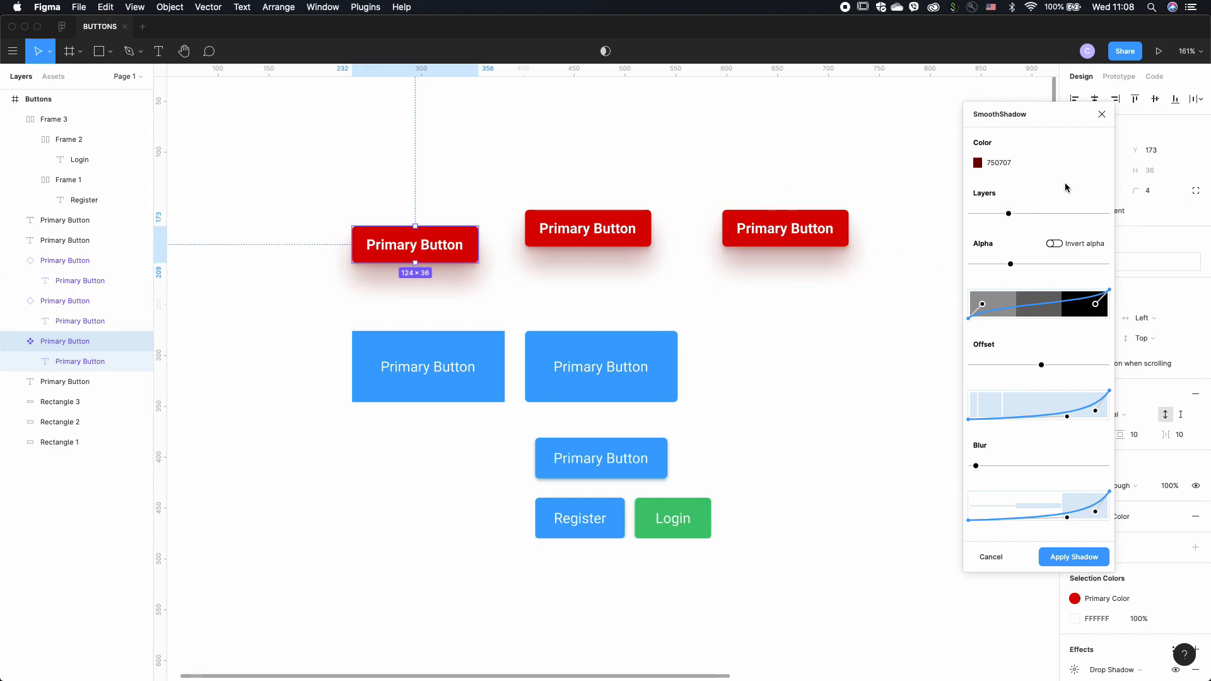
- Invert the shadow's alpha and apply the smooth shadow to the main Primary Button component
{"action": "left_click", "coordinate": [1054, 244]}
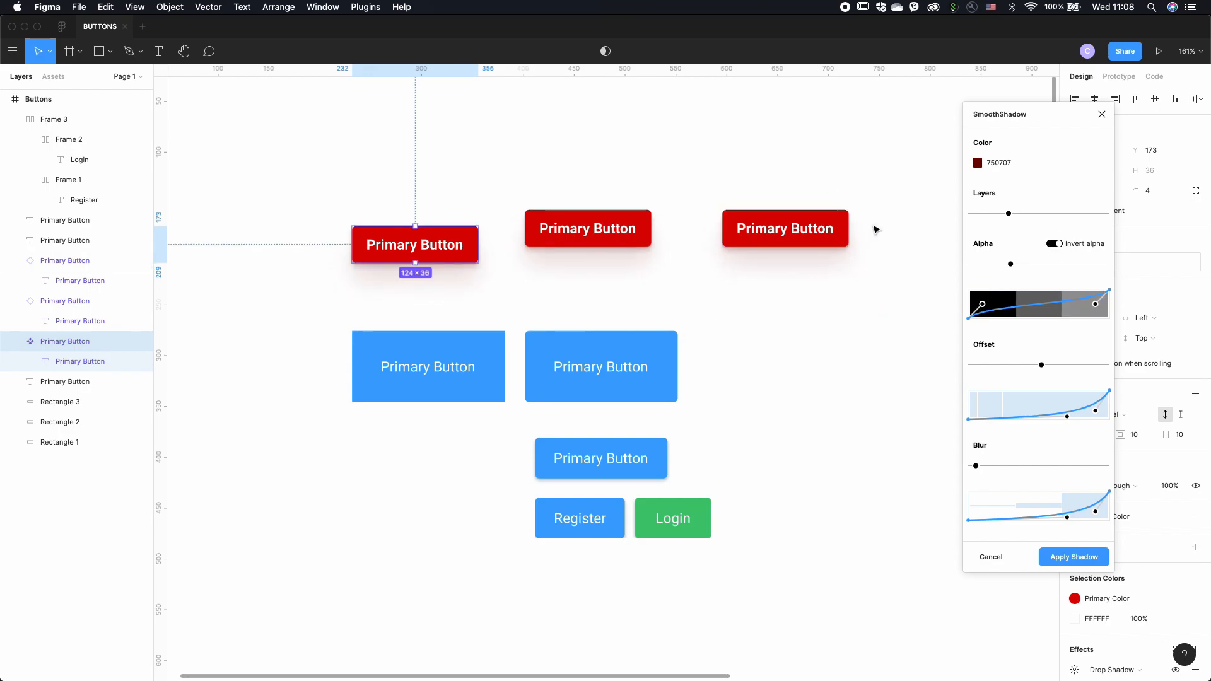
{"action": "mouse_move", "coordinate": [1067, 521]}
{"action": "left_mouse_down"}
{"action": "mouse_move", "coordinate": [1054, 498]}
{"action": "mouse_move", "coordinate": [1065, 517]}
{"action": "left_mouse_up"}
{"action": "left_click", "coordinate": [1065, 557]}
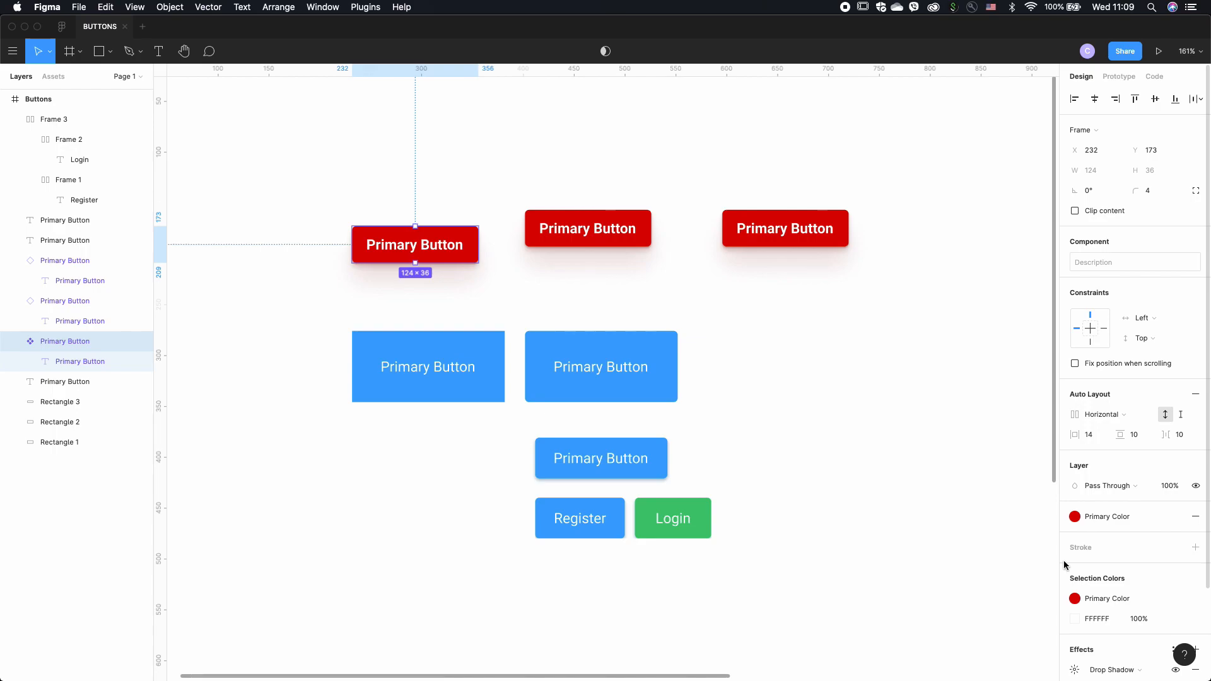
{"action": "left_click", "coordinate": [965, 429]}
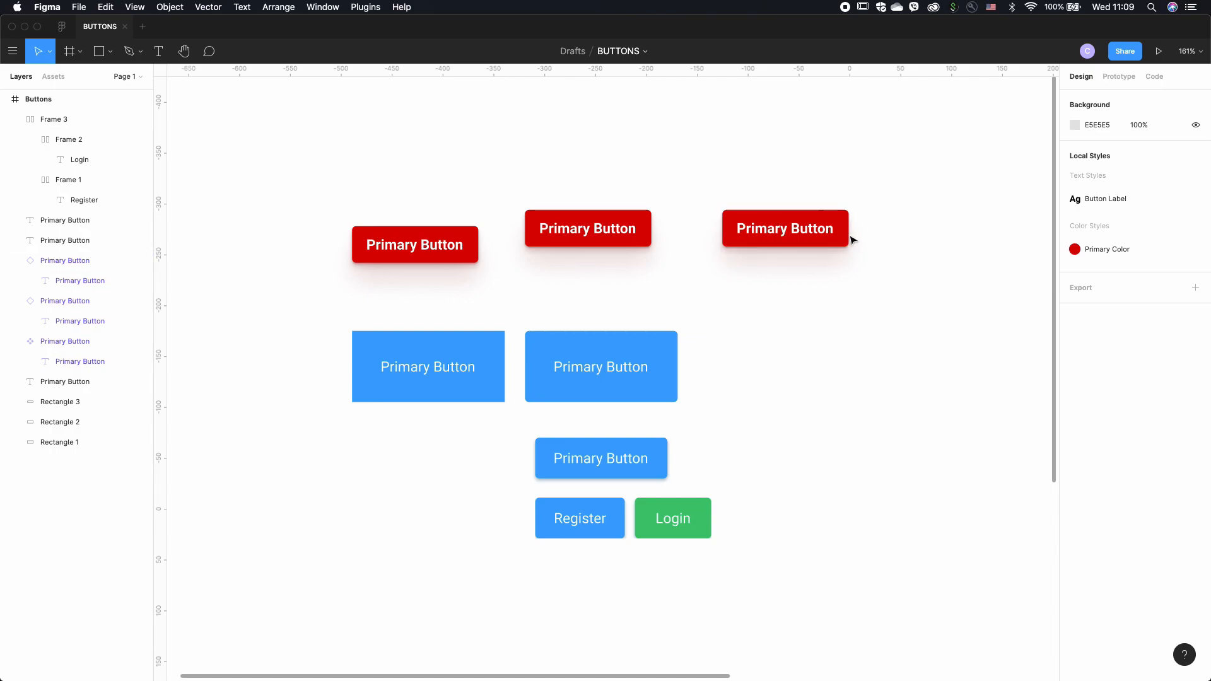
- Compare the new shadow on the far Primary Button instance with the Register and Login buttons, inspecting it up close
{"action": "left_click", "coordinate": [672, 395]}
{"action": "left_click", "coordinate": [687, 531]}
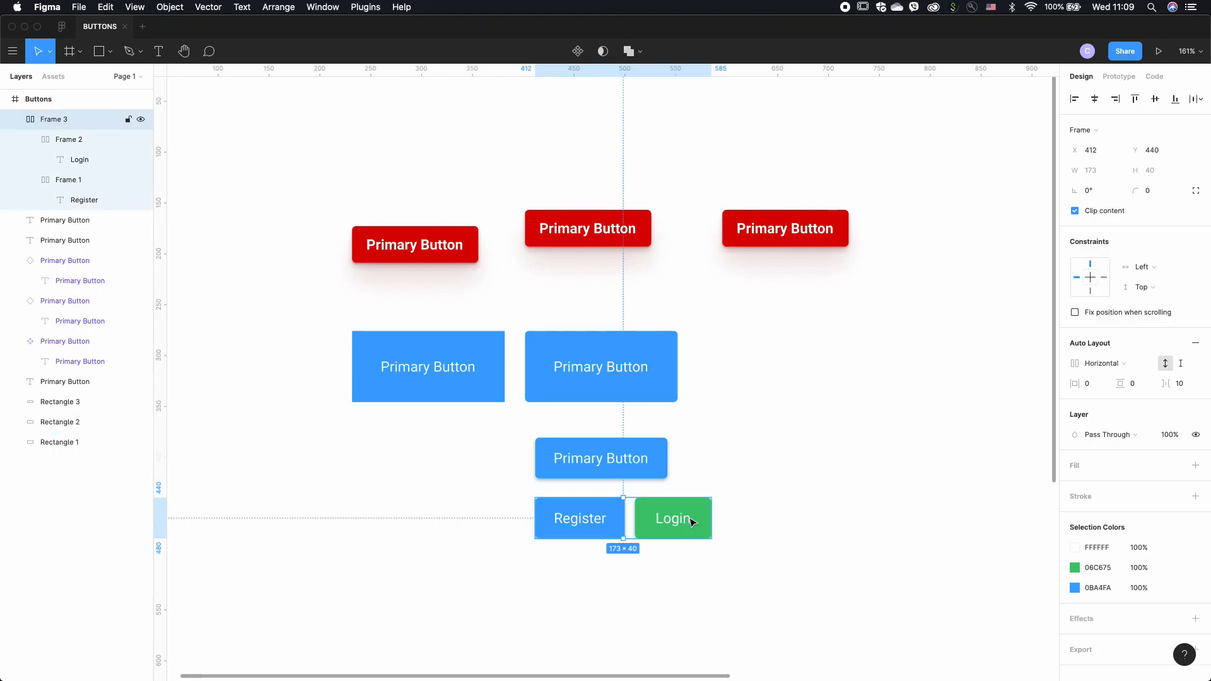
{"action": "left_click", "coordinate": [783, 295]}
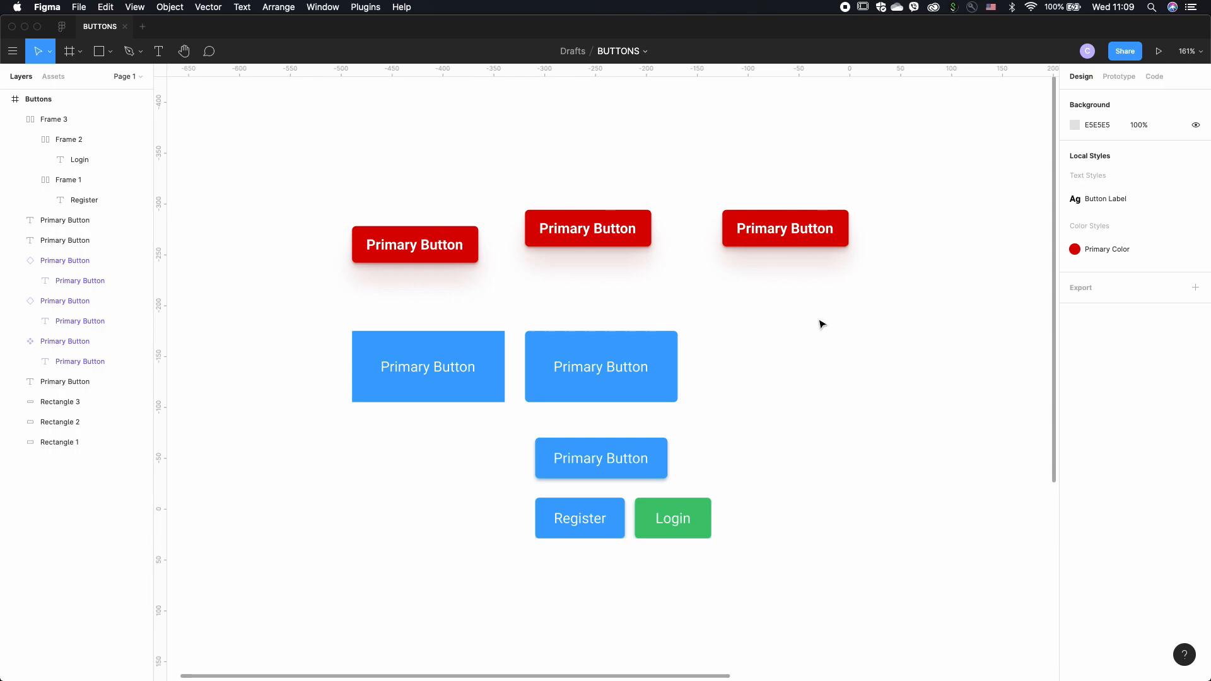
{"action": "scroll", "coordinate": [872, 270], "scroll_direction": "up", "scroll_amount": 10}
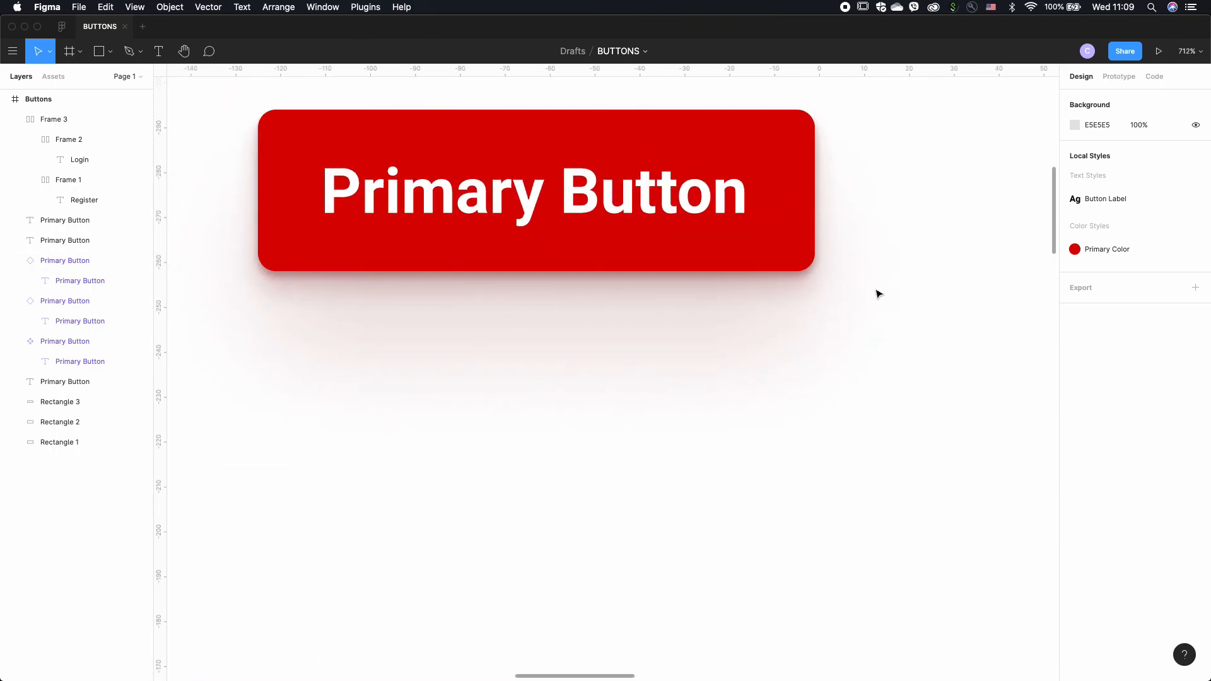
{"action": "scroll", "coordinate": [878, 293], "scroll_direction": "down", "scroll_amount": 10}
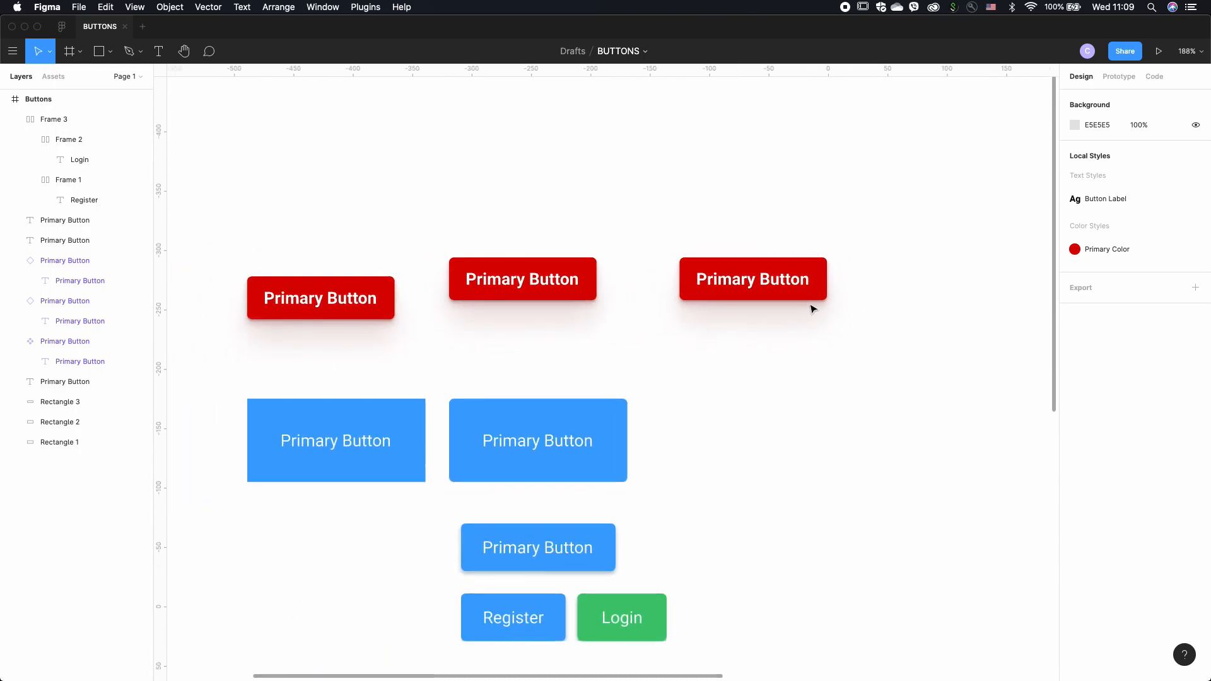
{"action": "right_click", "coordinate": [821, 288]}
{"action": "mouse_move", "coordinate": [890, 521]}
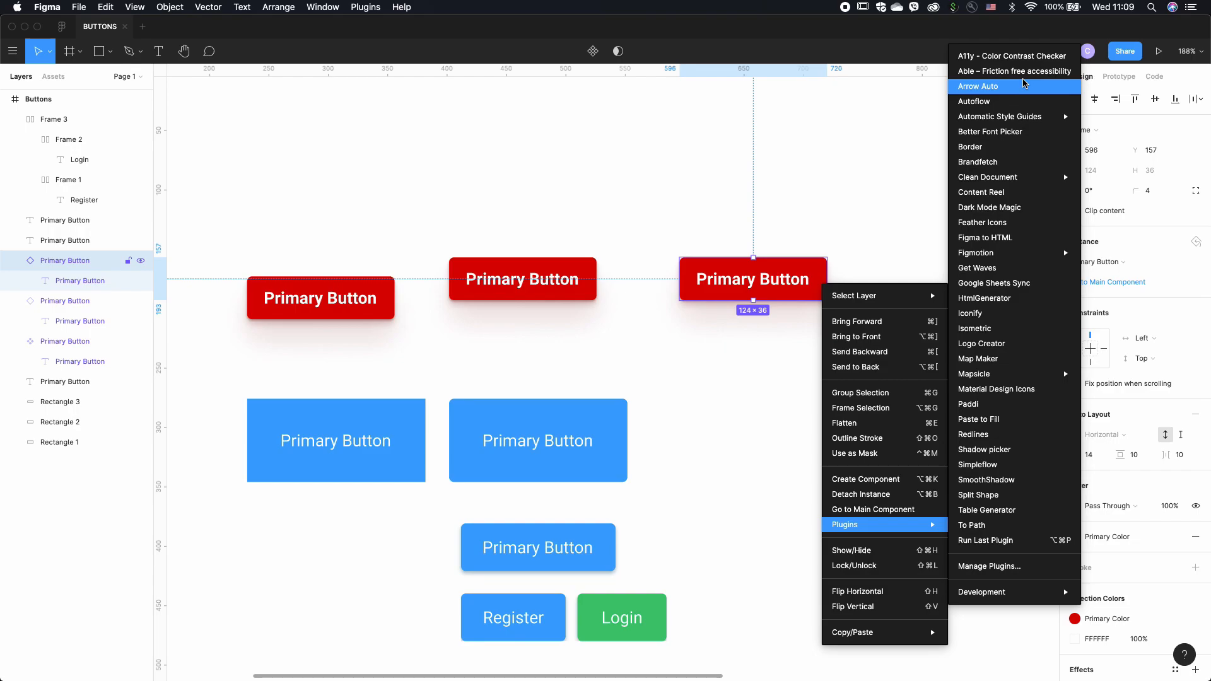
{"action": "left_click", "coordinate": [732, 432]}
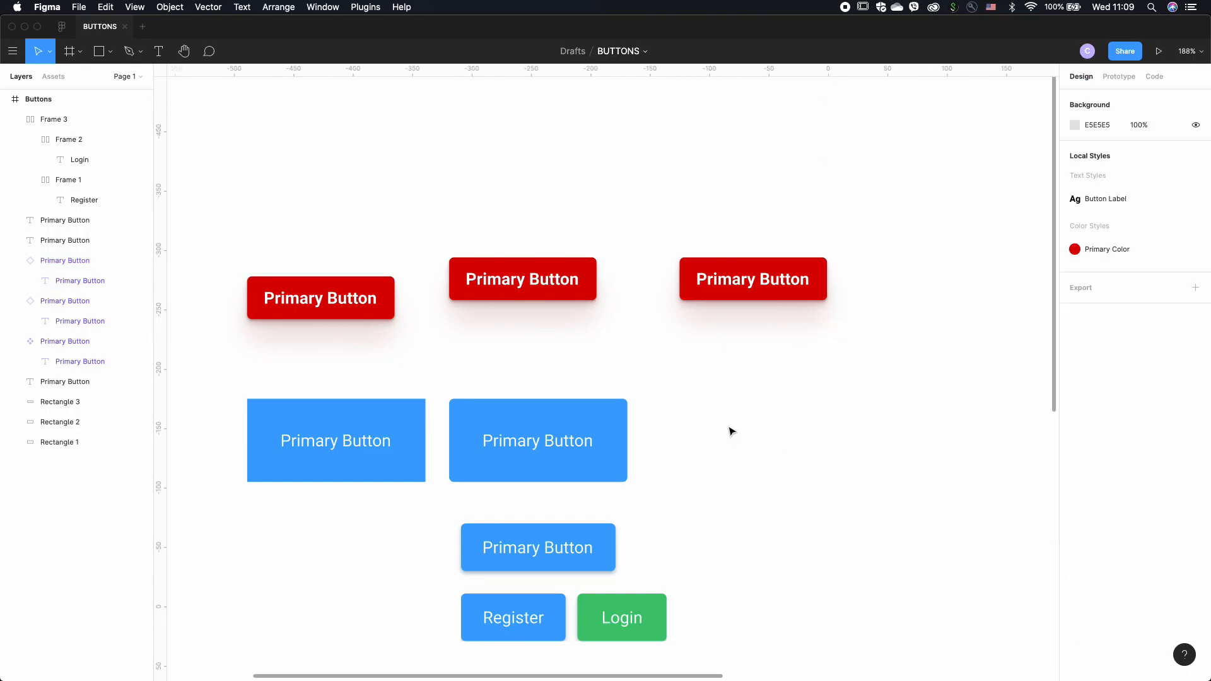
{"action": "scroll", "coordinate": [806, 379], "scroll_direction": "down", "scroll_amount": 5, "text": "ctrl"}
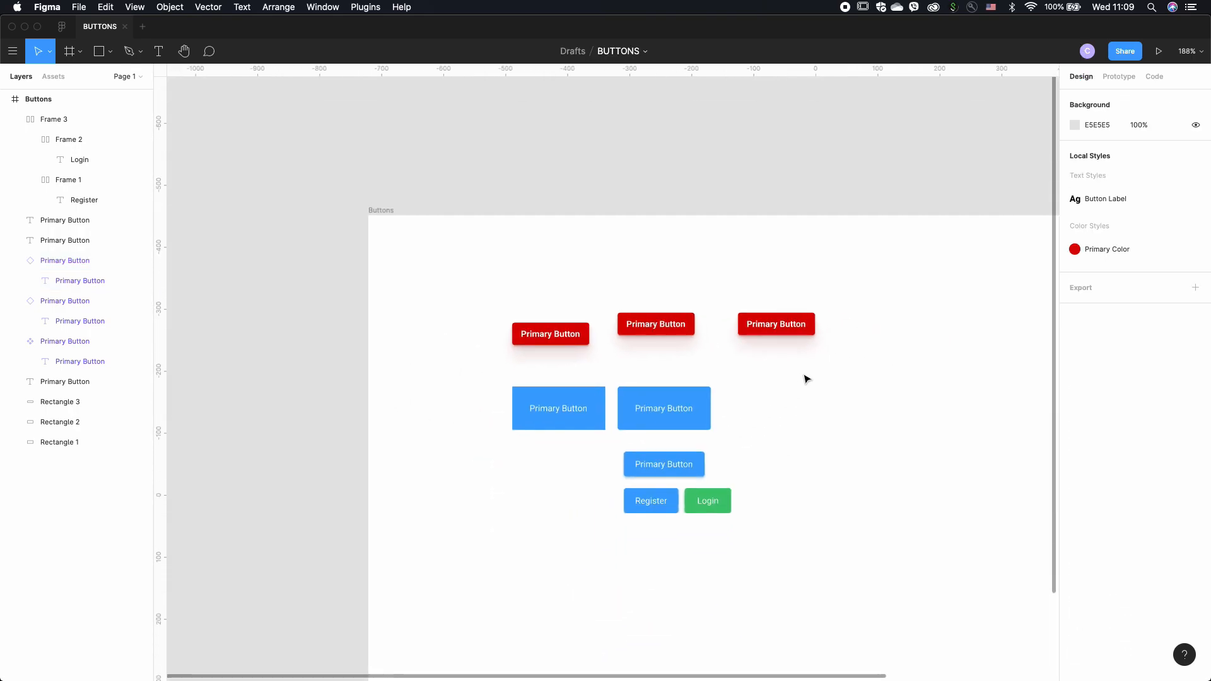
{"action": "scroll", "coordinate": [806, 378], "scroll_direction": "down", "scroll_amount": 3}
{"action": "scroll", "coordinate": [806, 378], "scroll_direction": "right", "scroll_amount": 2}
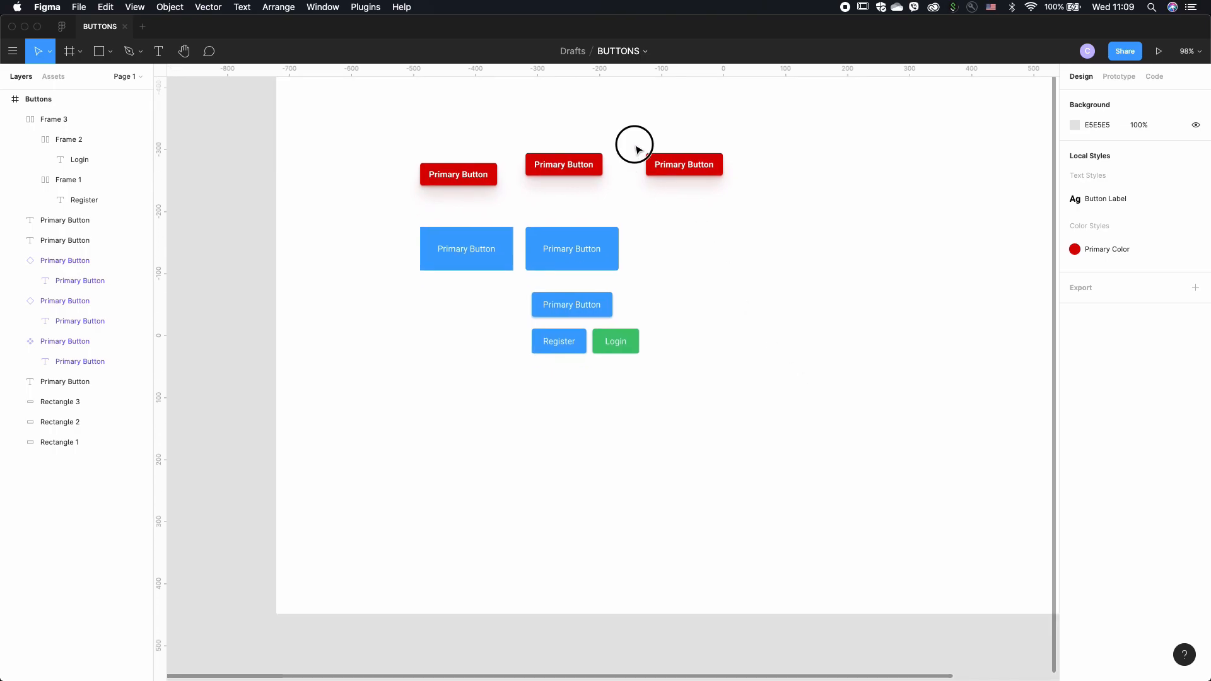
{"action": "left_click_drag", "start_coordinate": [632, 143], "coordinate": [730, 181]}
{"action": "left_click", "coordinate": [731, 199]}
{"action": "scroll", "coordinate": [732, 199], "scroll_direction": "right", "scroll_amount": 3}
{"action": "scroll", "coordinate": [731, 199], "scroll_direction": "up", "scroll_amount": 1}
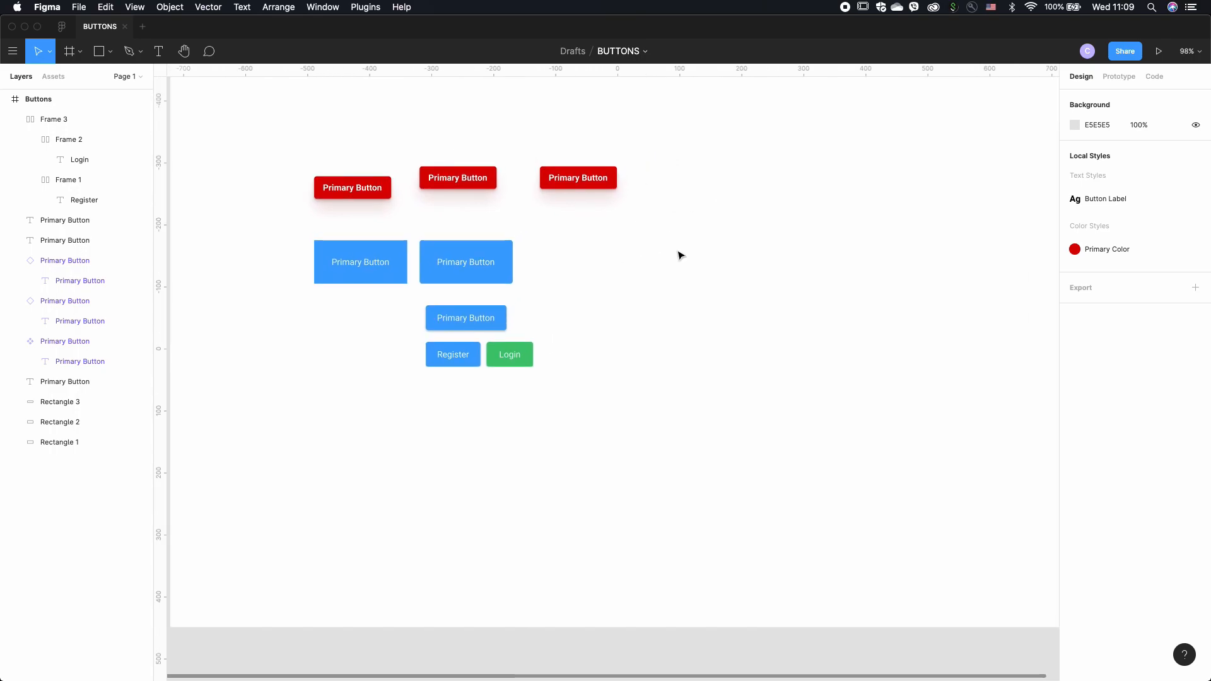
{"action": "left_click", "coordinate": [99, 51]}
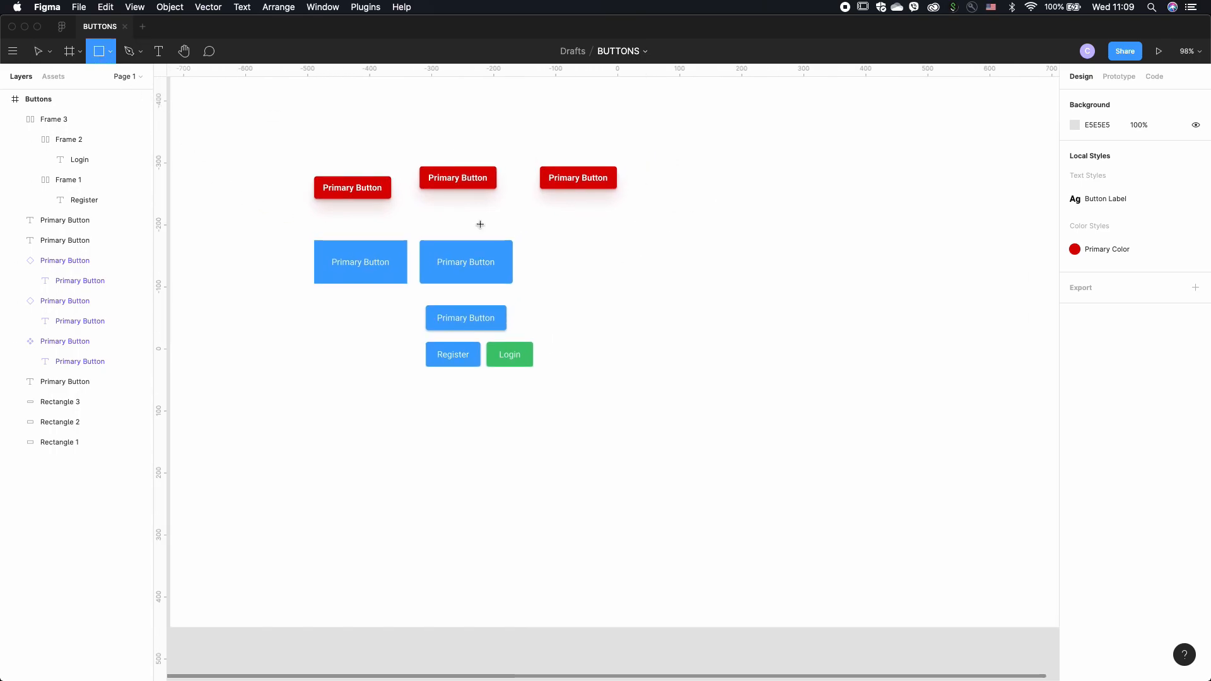
{"action": "mouse_move", "coordinate": [651, 276]}
{"action": "left_mouse_down"}
{"action": "mouse_move", "coordinate": [723, 313]}
{"action": "mouse_move", "coordinate": [740, 307]}
{"action": "left_mouse_up"}
{"action": "key", "text": "Delete"}
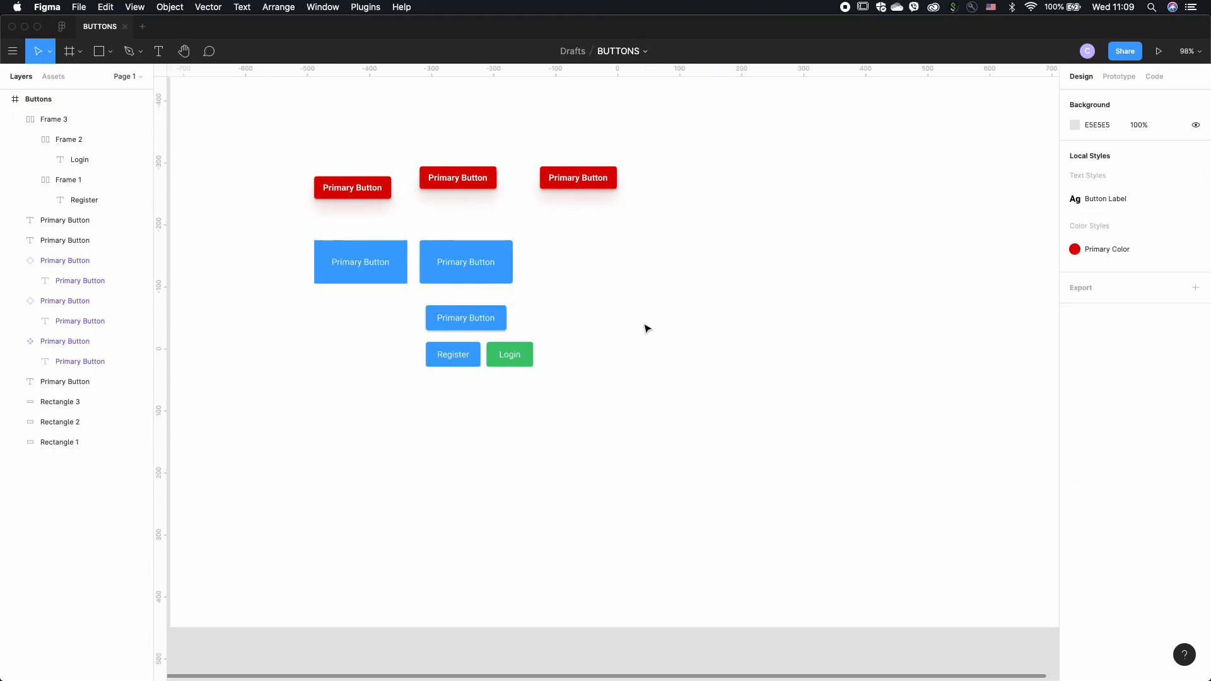
- Move the small blue Primary Button, label and rectangle together, into the empty area on the far side of the Buttons frame
{"action": "left_click", "coordinate": [511, 363]}
{"action": "left_click", "coordinate": [483, 322]}
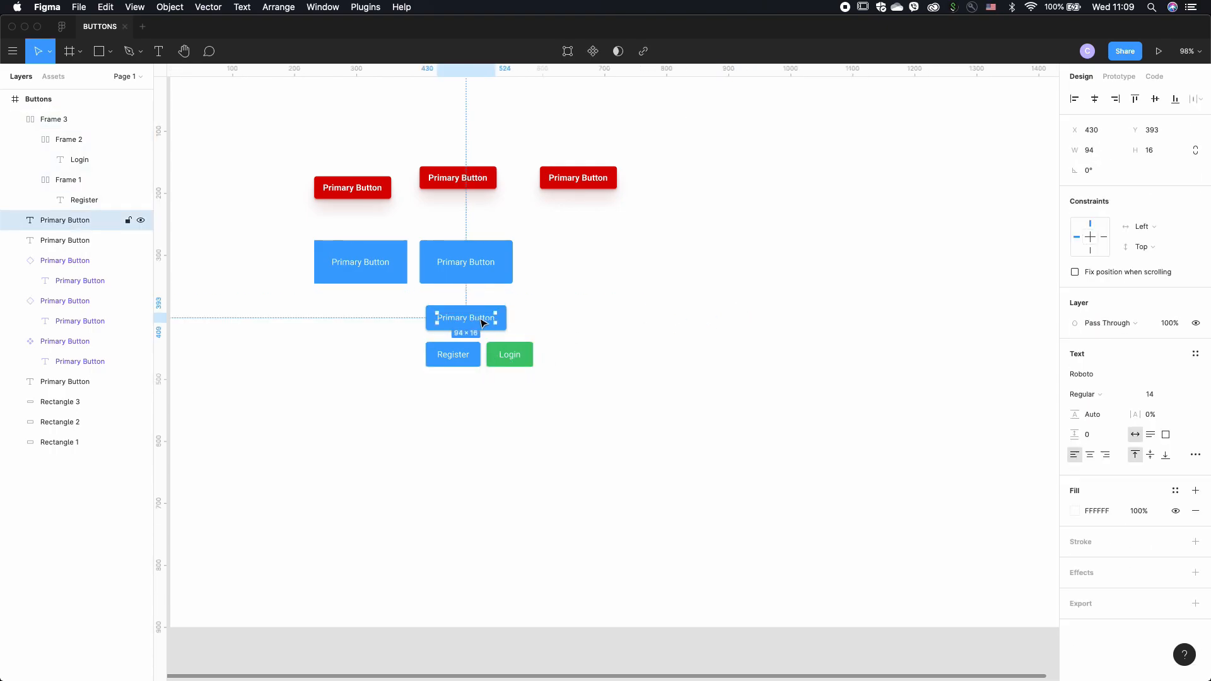
{"action": "left_click", "coordinate": [519, 307]}
{"action": "left_click_drag", "start_coordinate": [527, 303], "coordinate": [811, 257]}
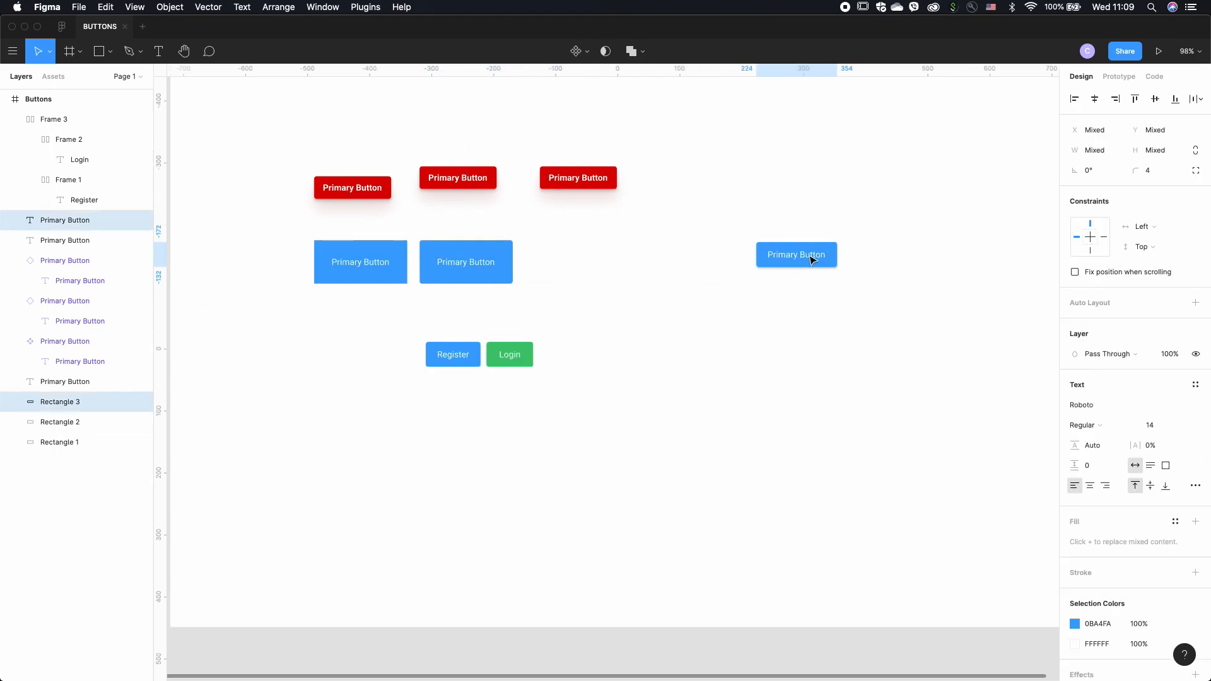
- Remove the shadow effect from the moved blue button's rectangle
{"action": "left_click", "coordinate": [992, 403]}
{"action": "double_click", "coordinate": [838, 262]}
{"action": "left_click", "coordinate": [1195, 374]}
{"action": "left_click", "coordinate": [901, 199]}
{"action": "left_click", "coordinate": [855, 210]}
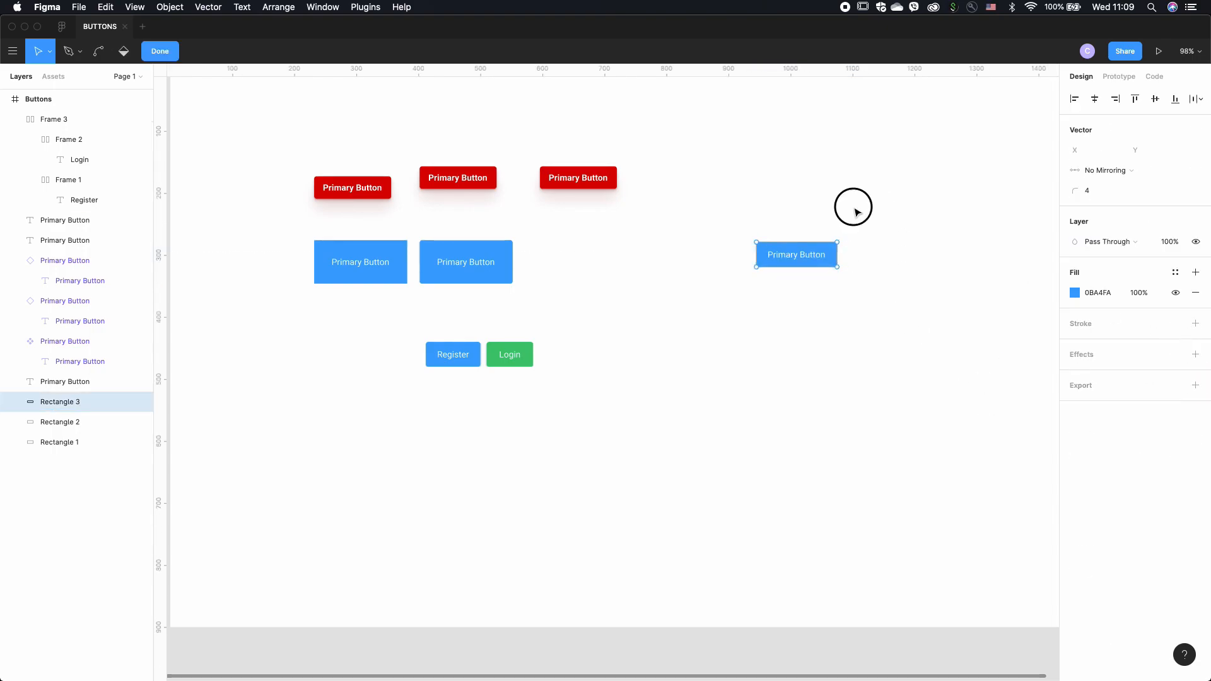
- Group the moved button's label and rectangle and reposition the group at about X 813, Y 364
{"action": "left_click_drag", "start_coordinate": [855, 206], "coordinate": [753, 302]}
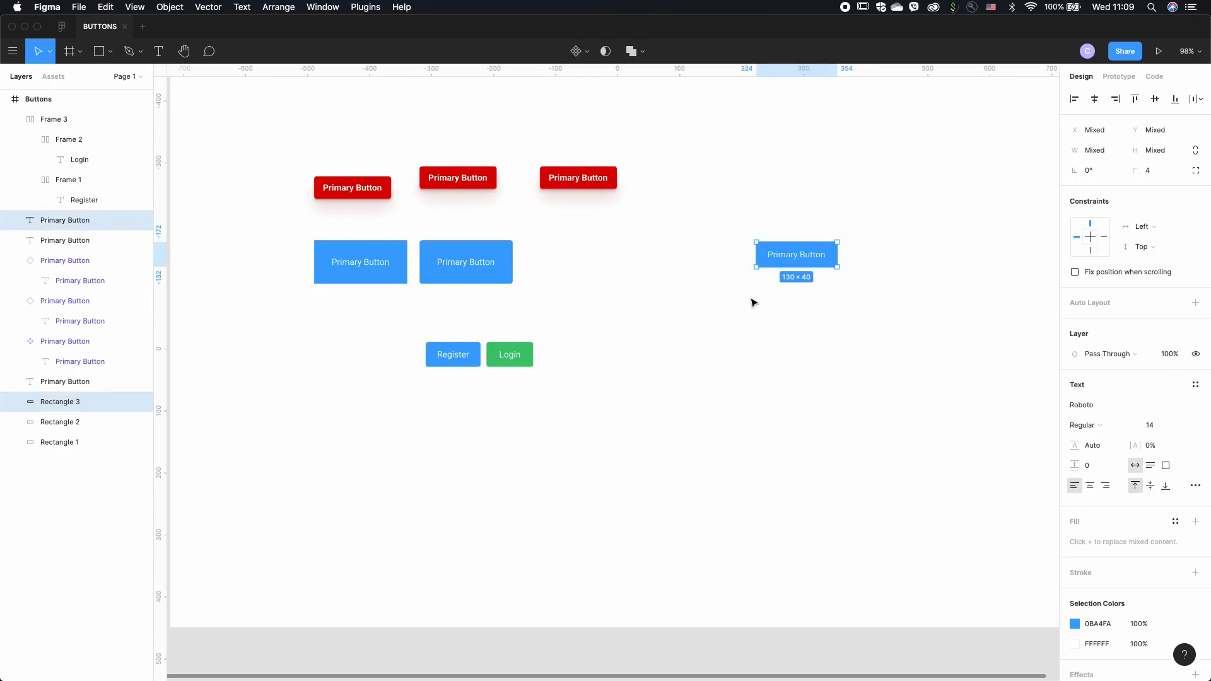
{"action": "key", "text": "super+g"}
{"action": "key", "text": "super+space"}
{"action": "left_click", "coordinate": [738, 233]}
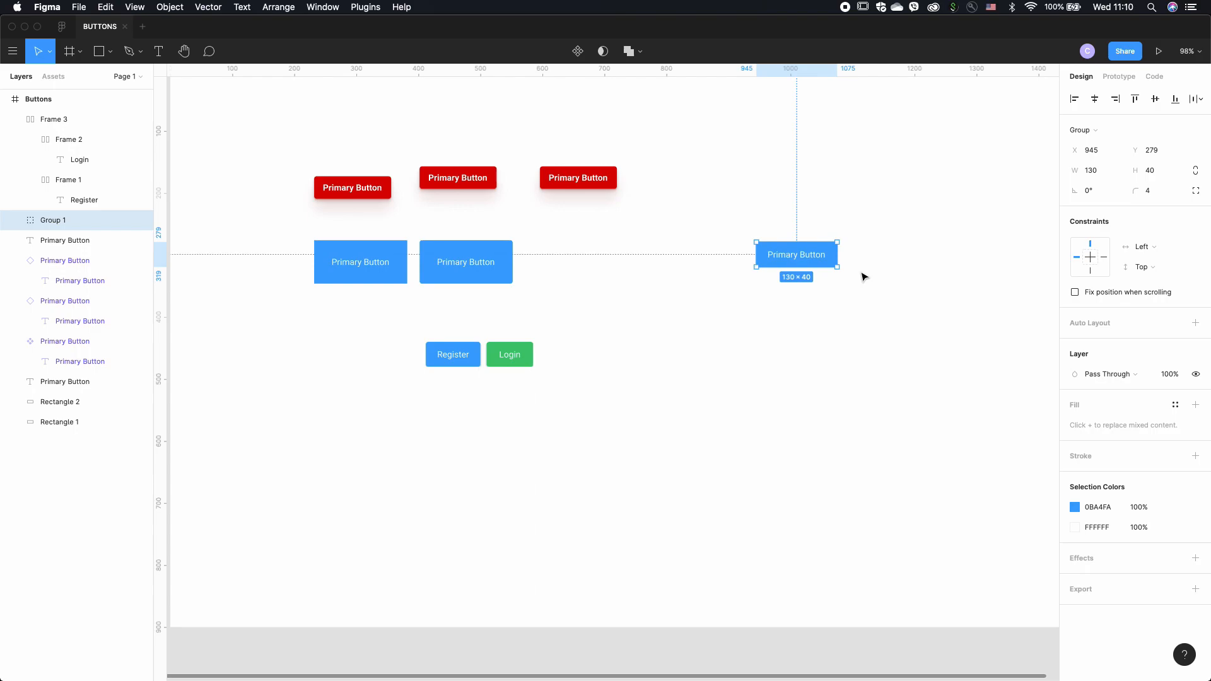
{"action": "left_click_drag", "start_coordinate": [814, 256], "coordinate": [738, 314]}
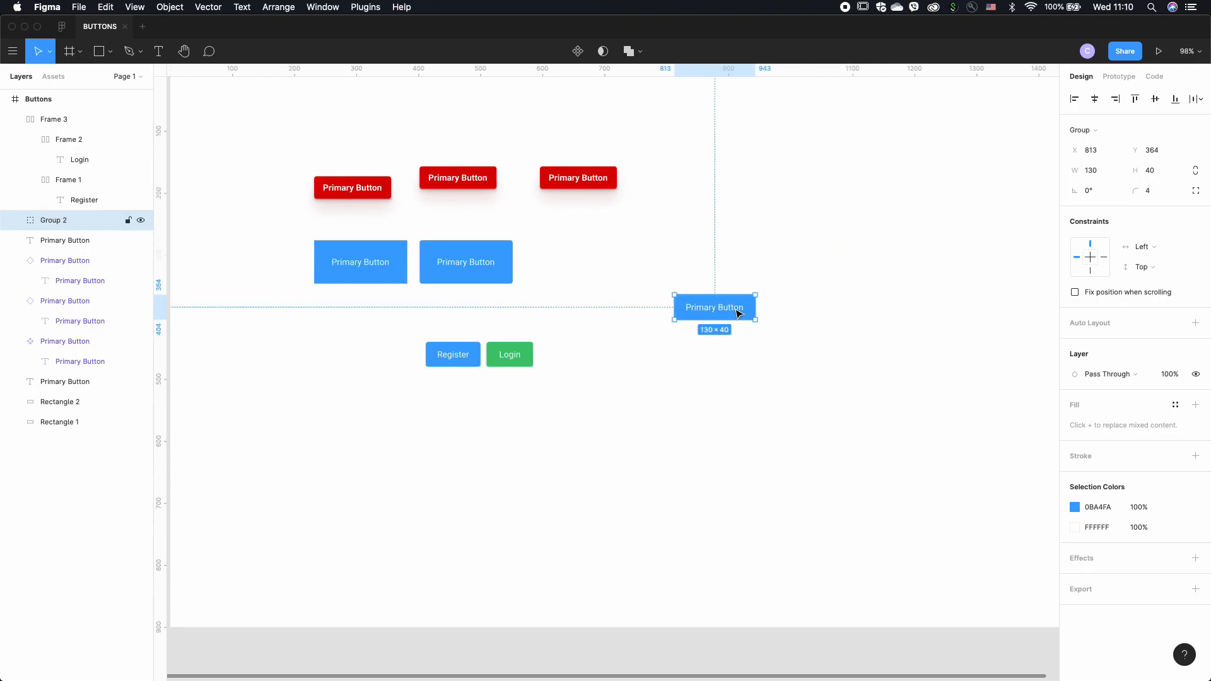
{"action": "left_click", "coordinate": [786, 317]}
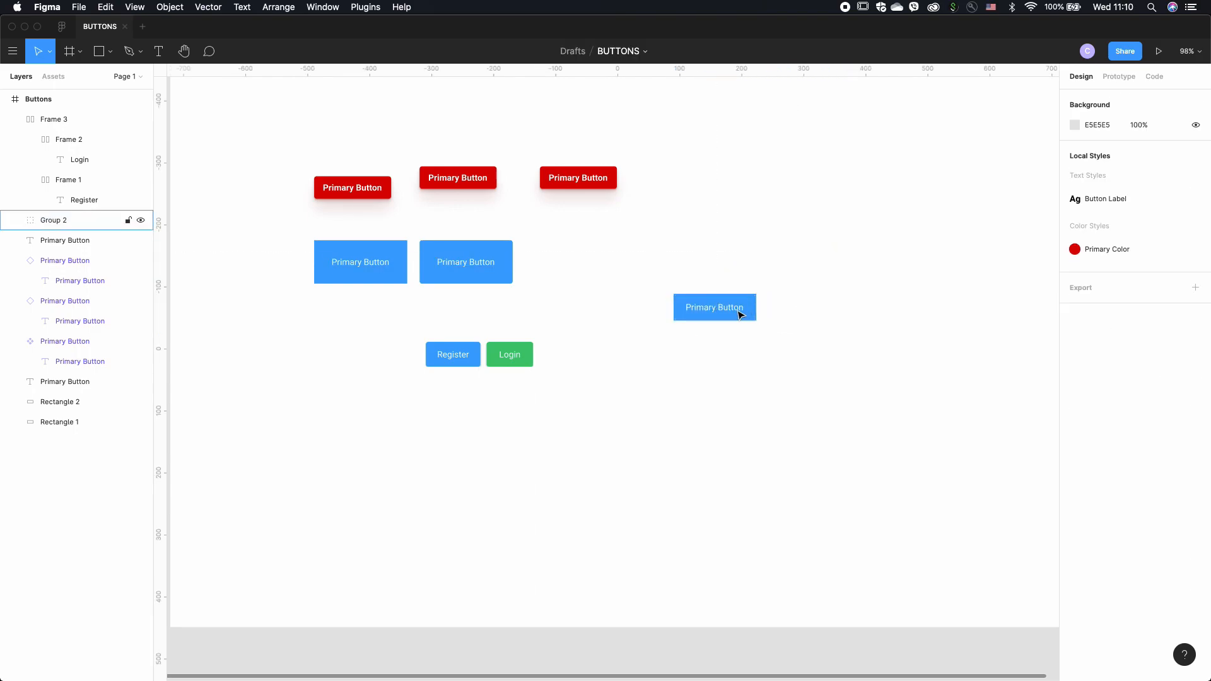
- Delete all the other buttons from the frame and move the grouped Primary Button to about X 280, Y 304
{"action": "scroll", "coordinate": [740, 314], "scroll_direction": "down", "scroll_amount": 5}
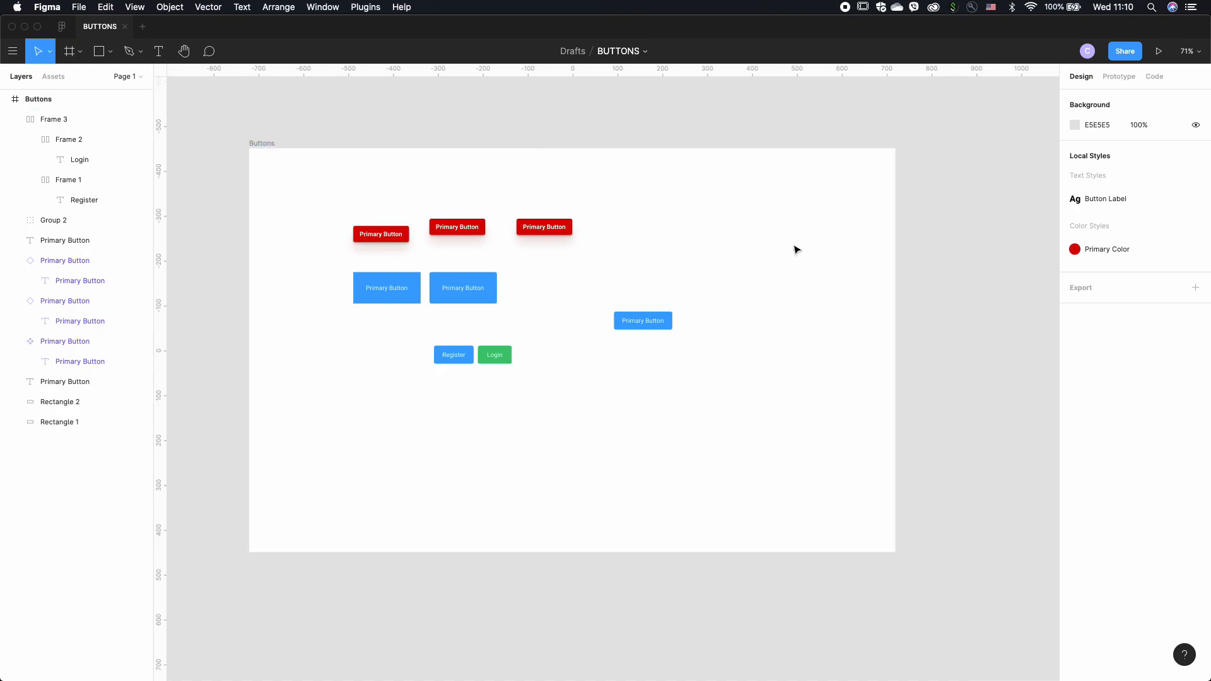
{"action": "left_click_drag", "start_coordinate": [326, 198], "coordinate": [570, 411]}
{"action": "key", "text": "Delete"}
{"action": "left_click_drag", "start_coordinate": [576, 284], "coordinate": [430, 295]}
{"action": "left_click", "coordinate": [669, 322]}
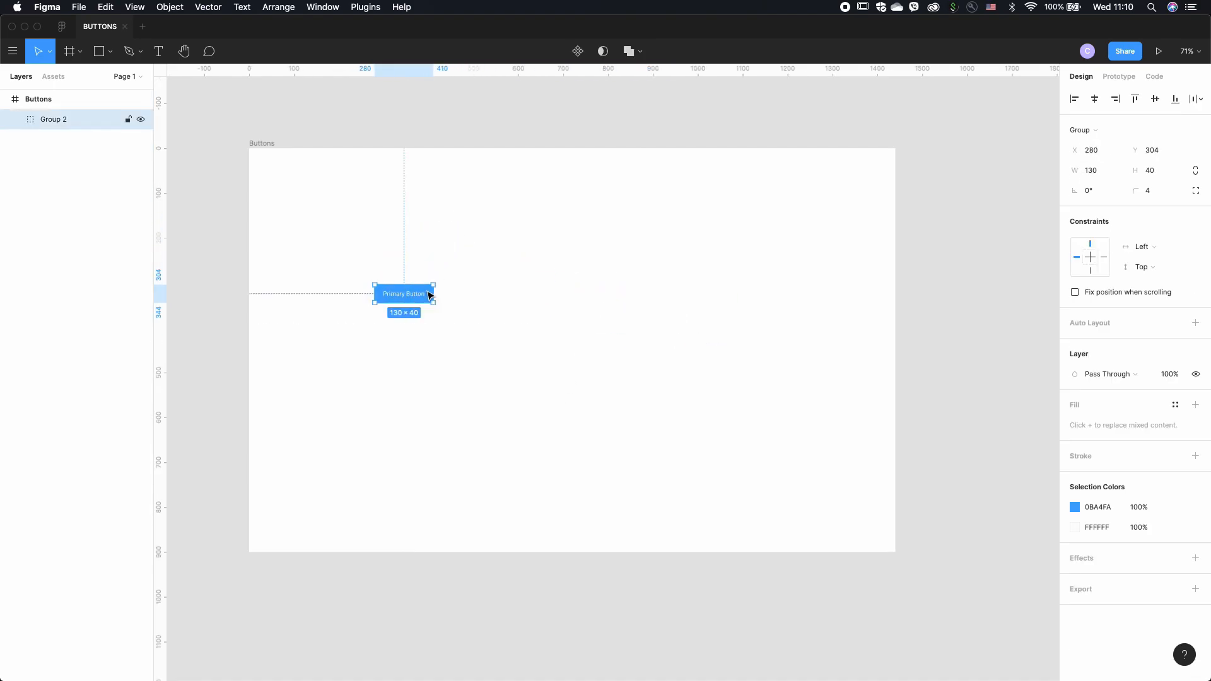
- Duplicate the Buttons frame together with its grouped button
{"action": "scroll", "coordinate": [428, 296], "scroll_direction": "up", "scroll_amount": 3}
{"action": "key", "text": "shift+1"}
{"action": "left_click", "coordinate": [460, 238]}
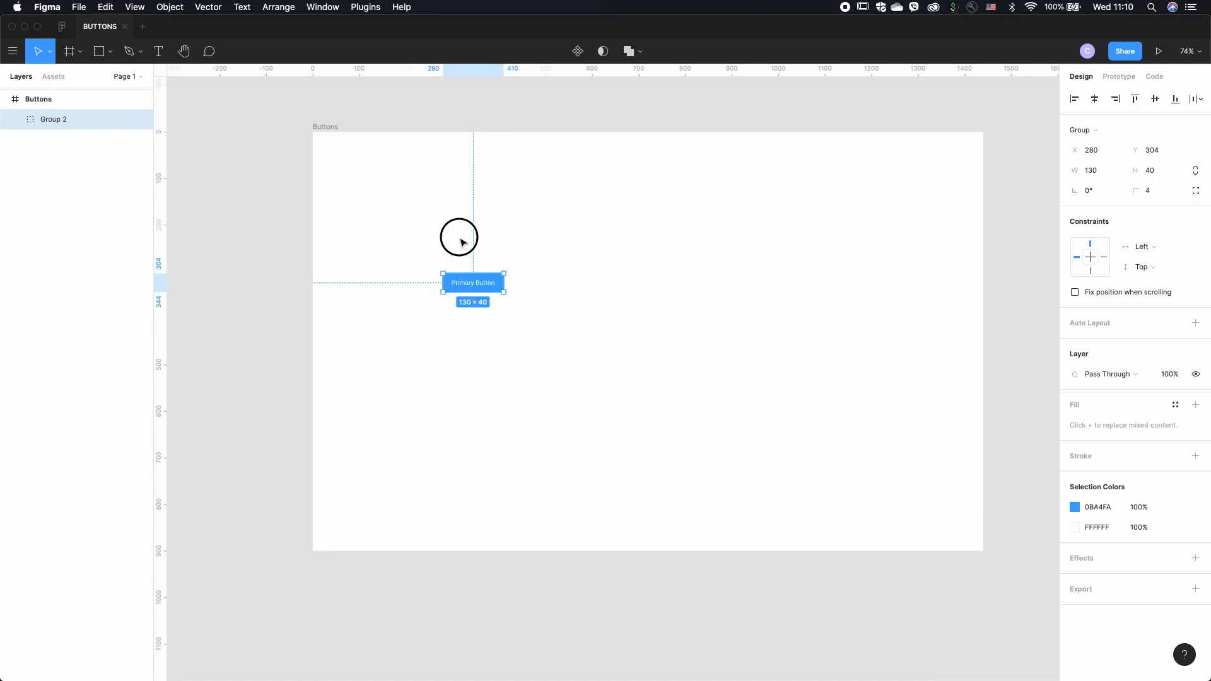
{"action": "left_click", "coordinate": [325, 127]}
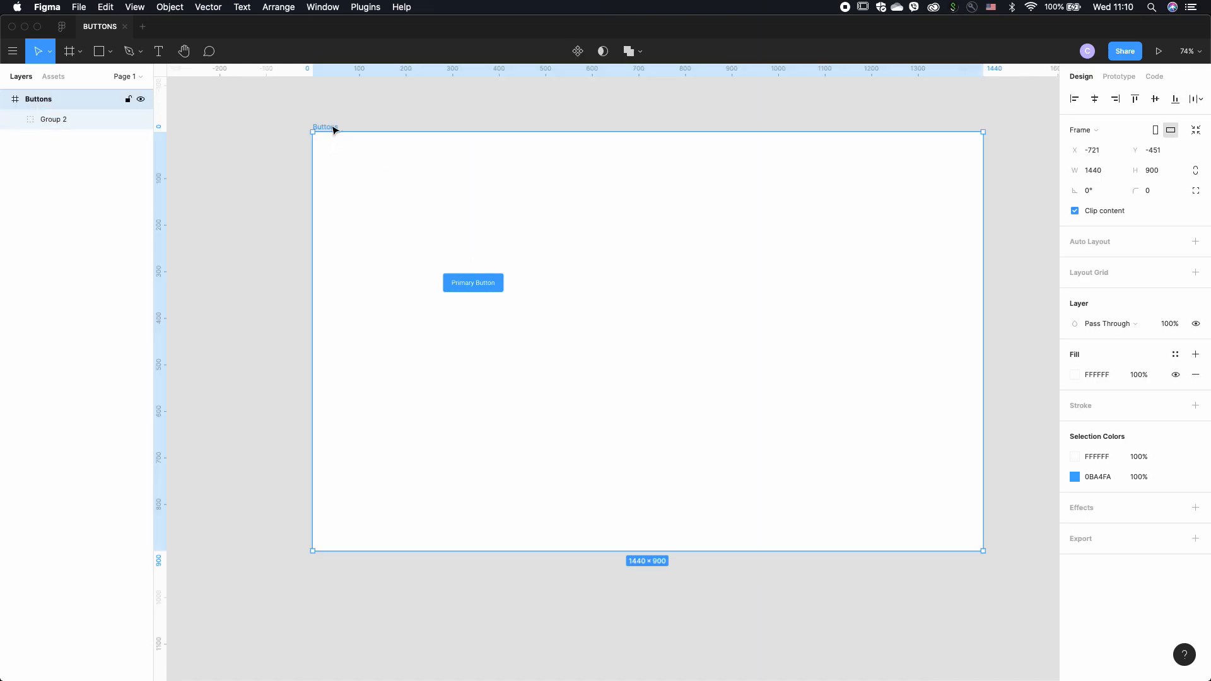
{"action": "key", "text": "super+d"}
{"action": "scroll", "coordinate": [331, 125], "scroll_direction": "left", "scroll_amount": 14}
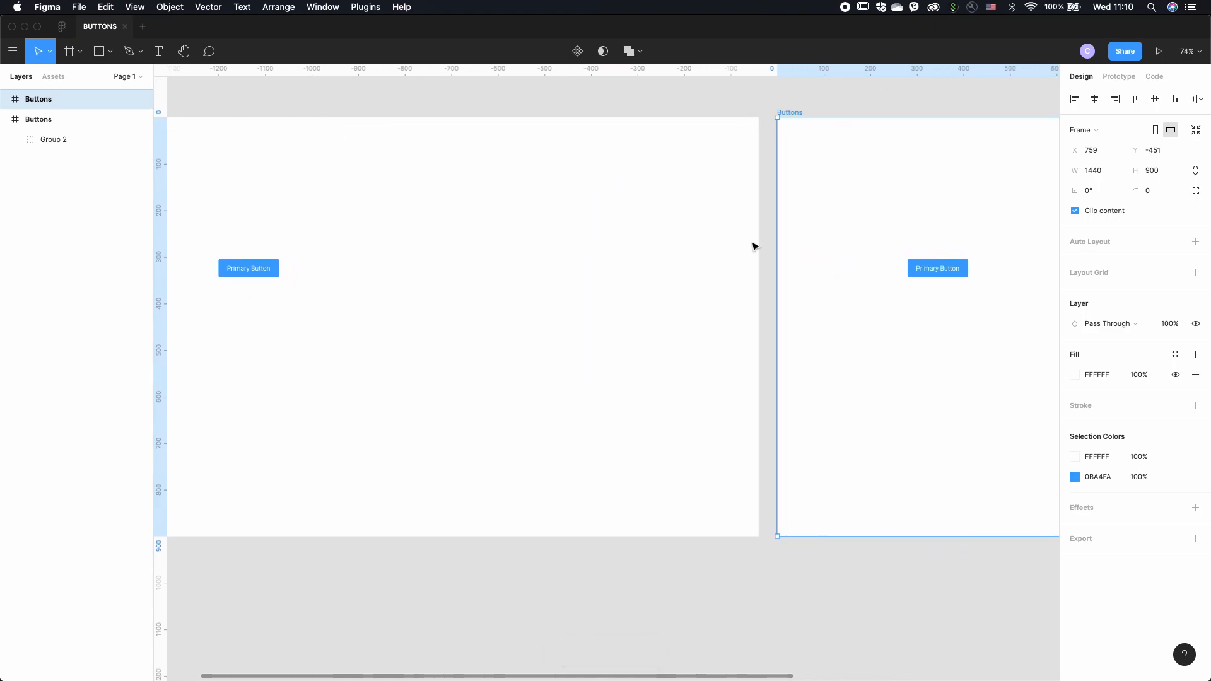
{"action": "scroll", "coordinate": [883, 224], "scroll_direction": "right", "scroll_amount": 3}
- Recolour the button's blue background in the duplicated frame to a darker, more muted blue
{"action": "left_click", "coordinate": [868, 271]}
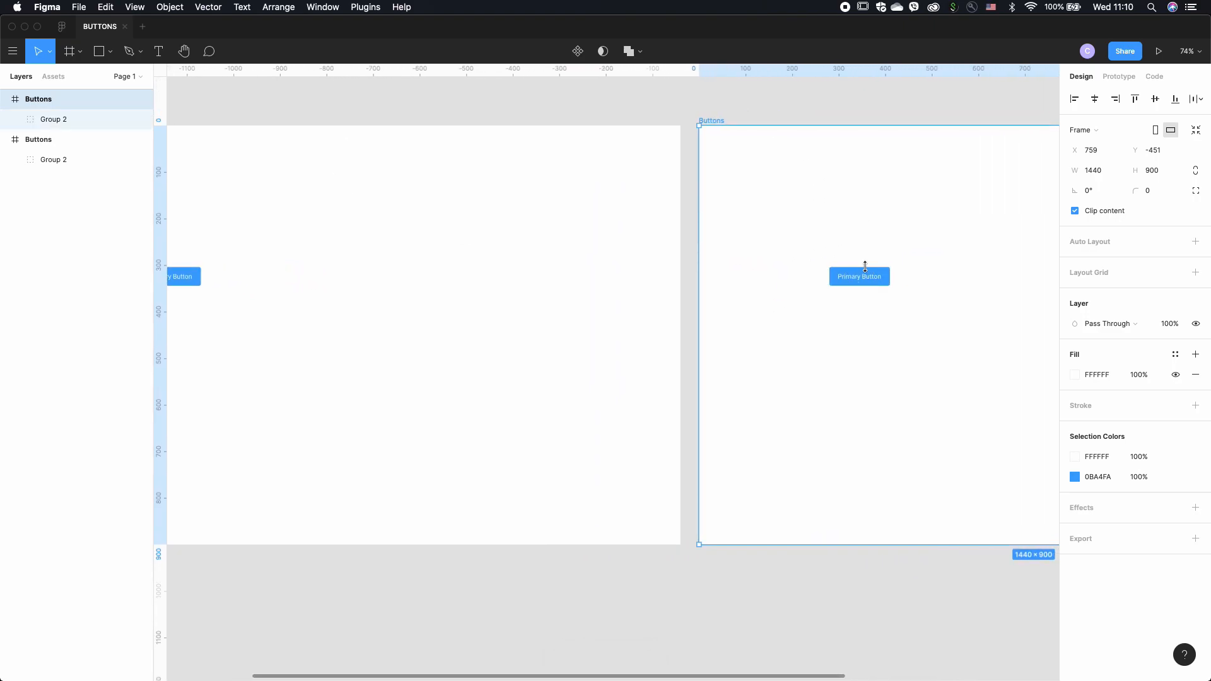
{"action": "left_click", "coordinate": [1075, 507]}
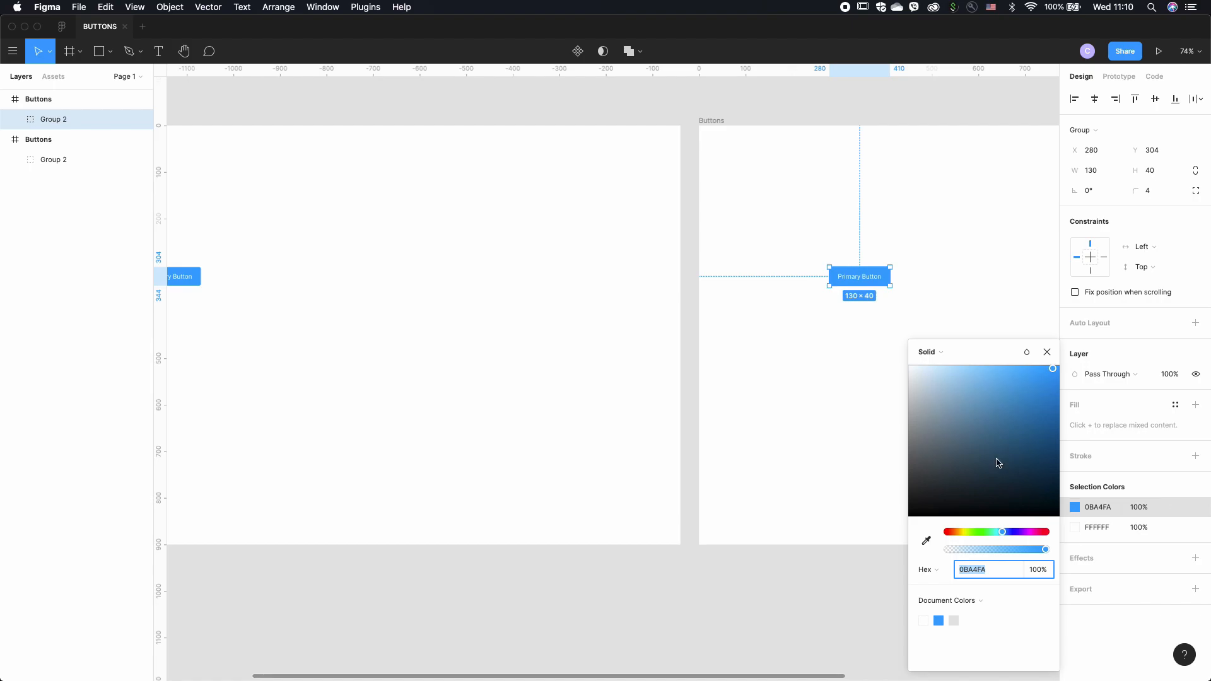
{"action": "left_click", "coordinate": [1012, 431]}
{"action": "left_click_drag", "start_coordinate": [1001, 456], "coordinate": [974, 410]}
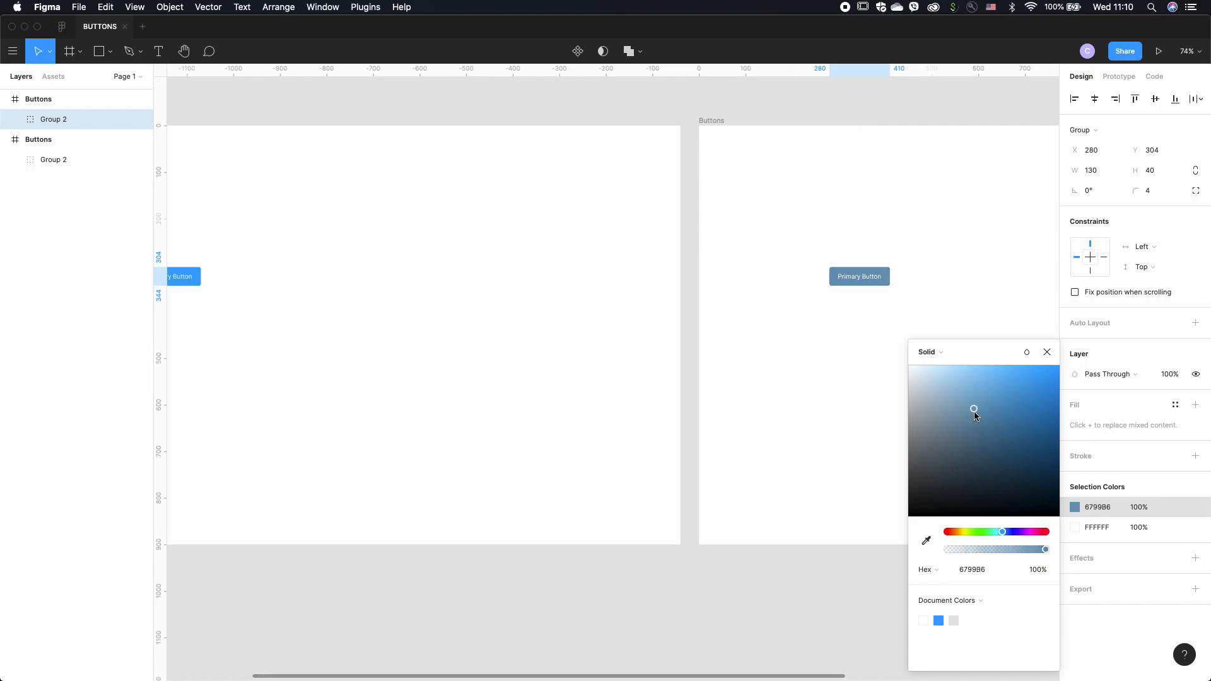
{"action": "left_click_drag", "start_coordinate": [1011, 459], "coordinate": [1011, 401]}
{"action": "left_click", "coordinate": [761, 350]}
- Link the original frame's button to the duplicated Buttons frame as a prototype interaction triggered While Hovering
{"action": "scroll", "coordinate": [760, 349], "scroll_direction": "down", "scroll_amount": 5}
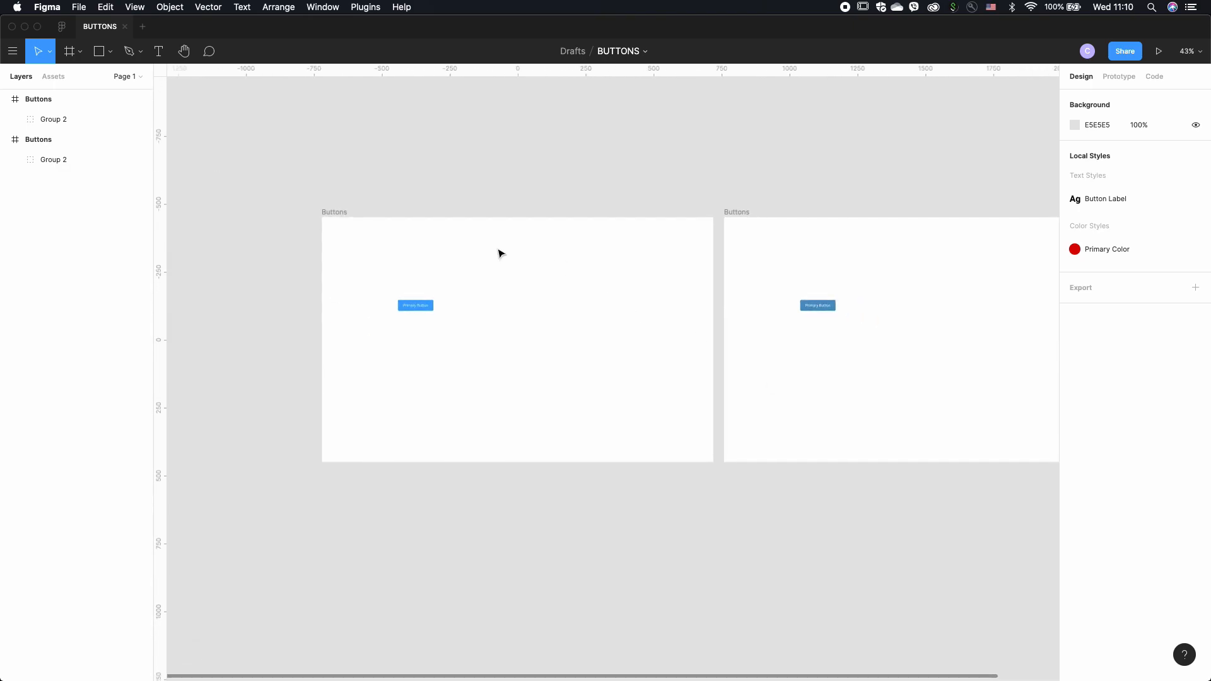
{"action": "left_click", "coordinate": [1121, 77]}
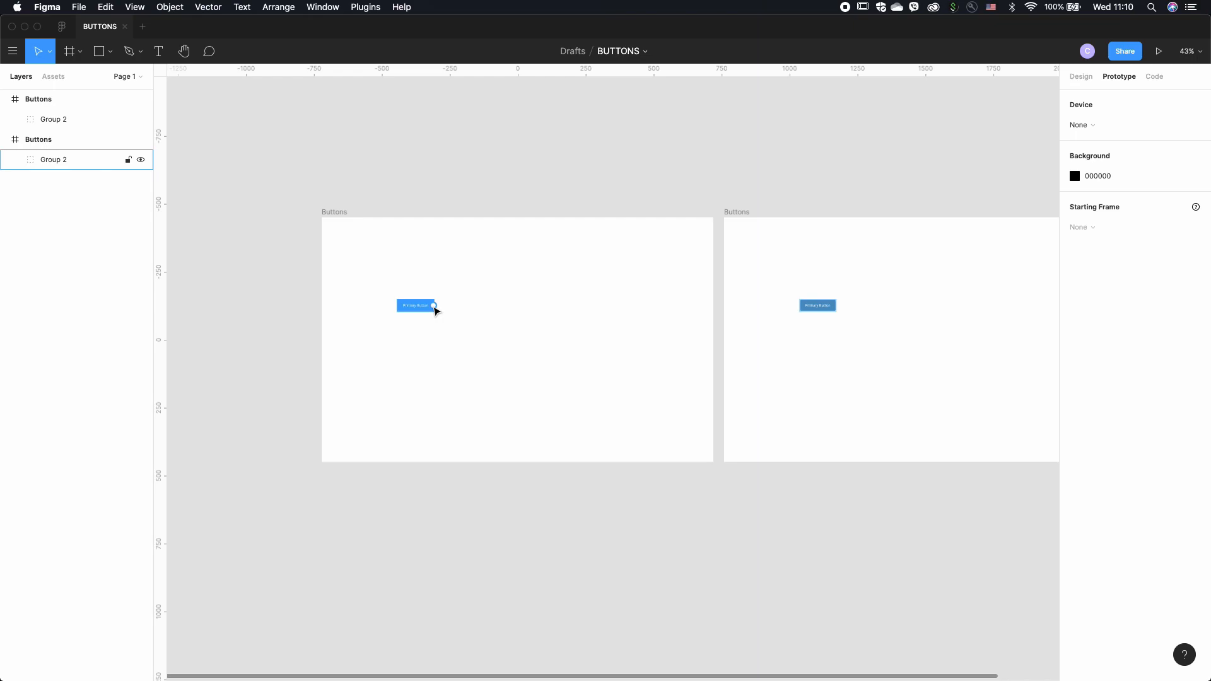
{"action": "scroll", "coordinate": [436, 309], "scroll_direction": "up", "scroll_amount": 2}
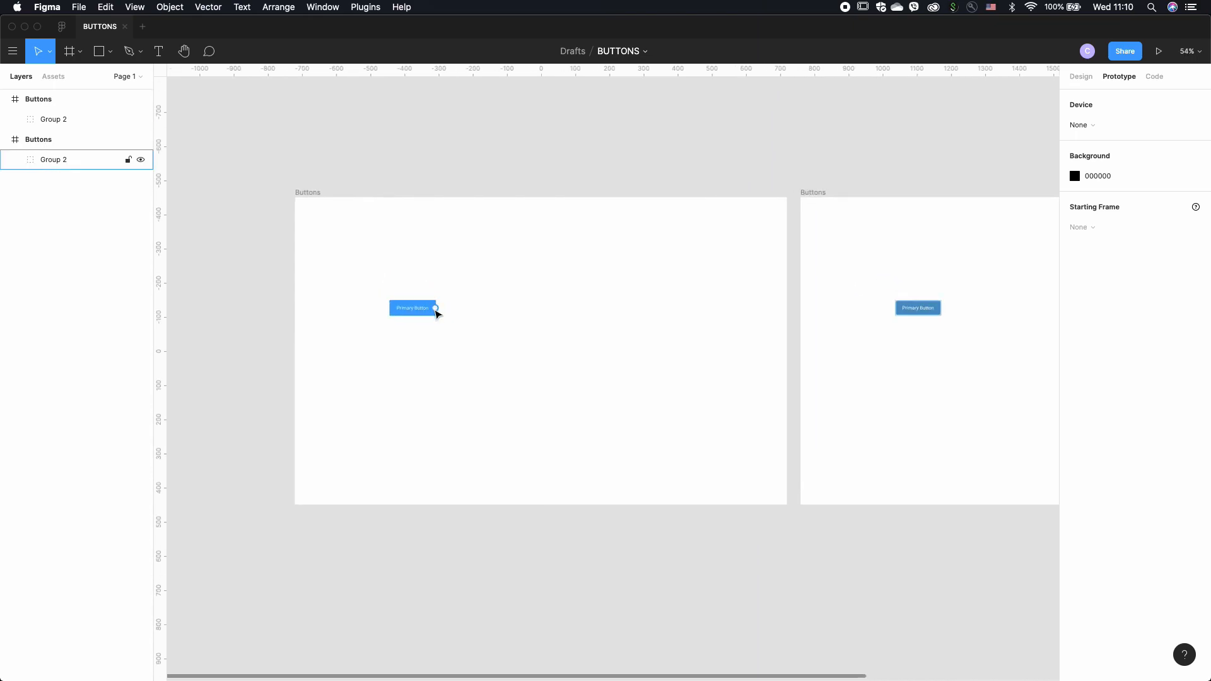
{"action": "left_click", "coordinate": [437, 309]}
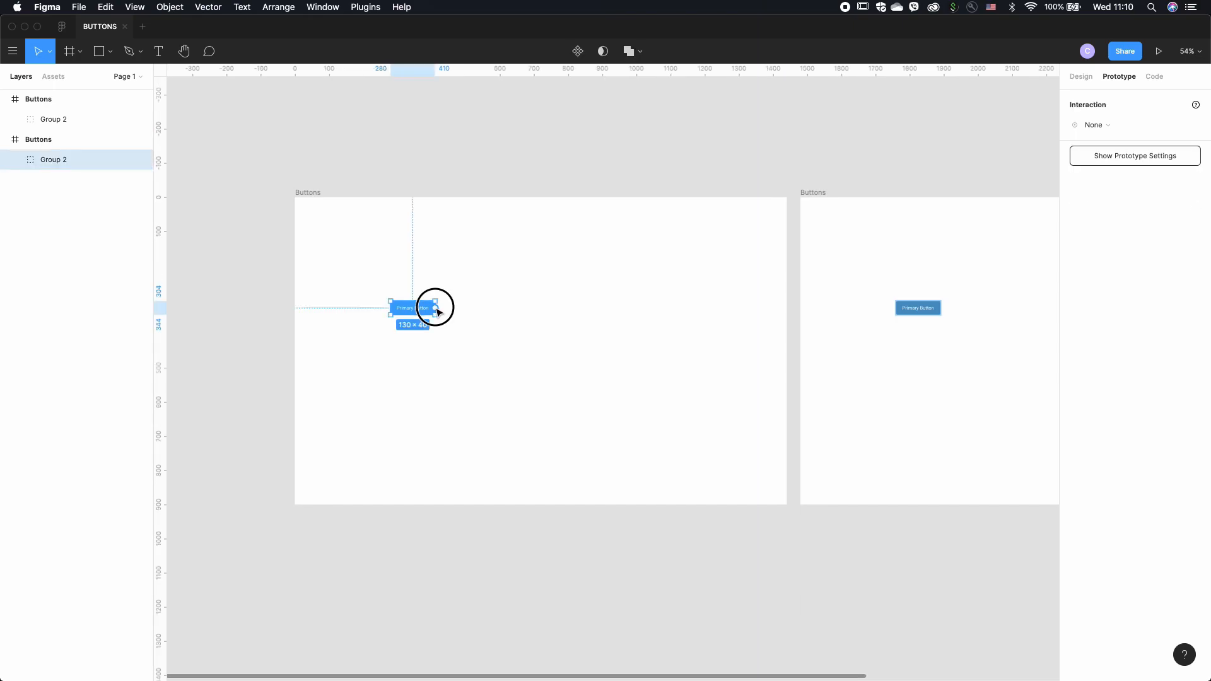
{"action": "left_click_drag", "start_coordinate": [436, 308], "coordinate": [906, 299]}
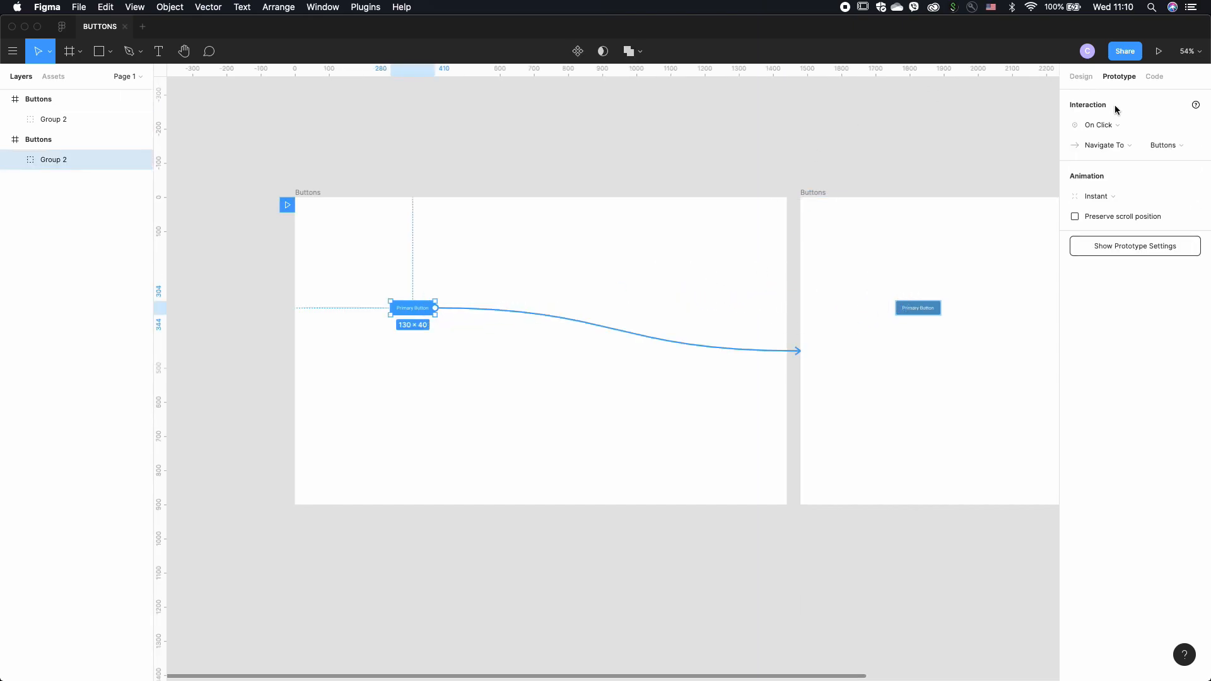
{"action": "left_click", "coordinate": [1111, 125]}
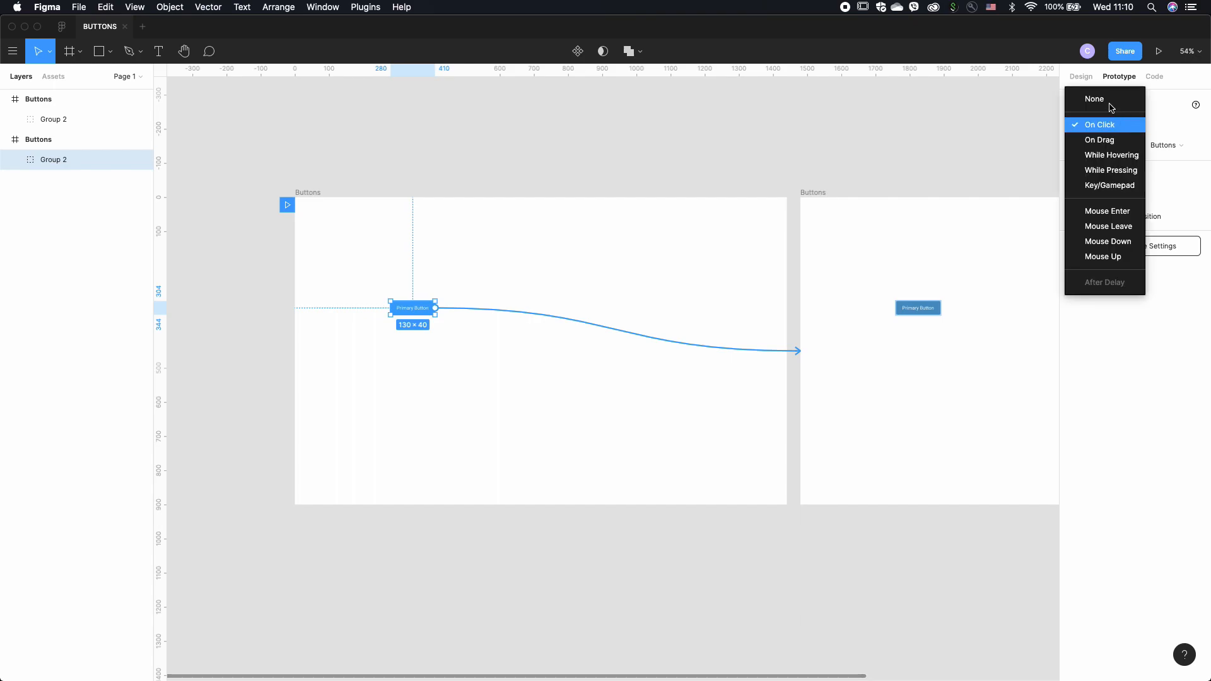
{"action": "left_click", "coordinate": [1119, 161]}
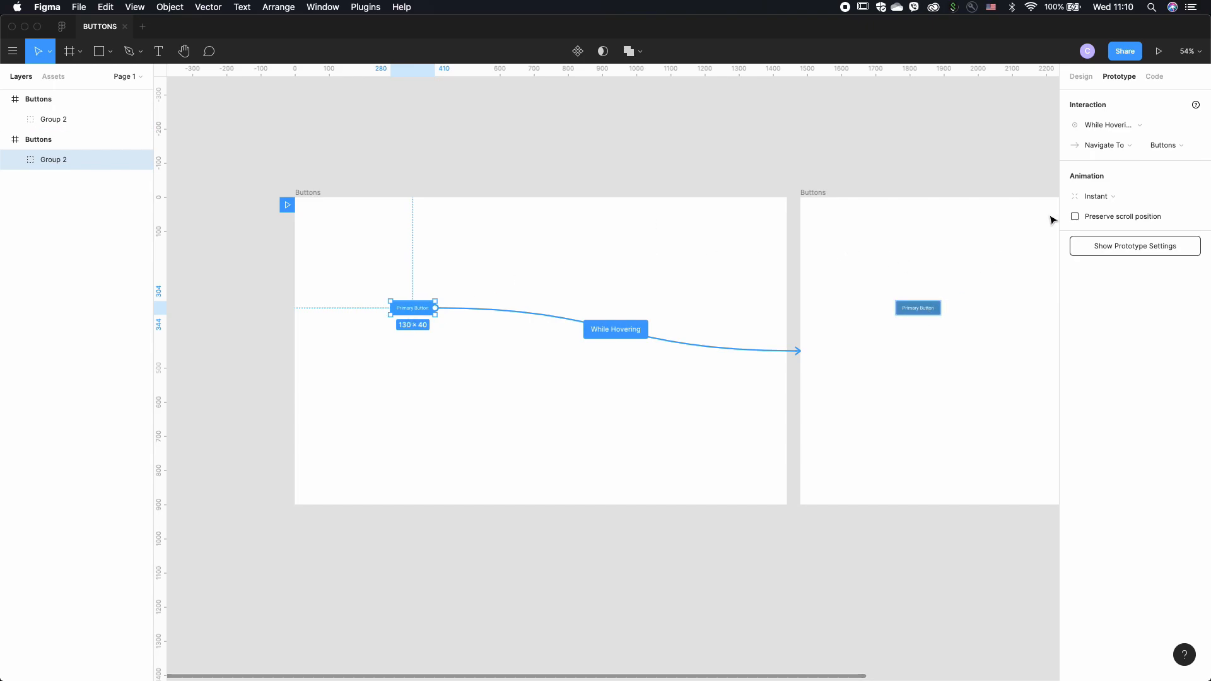
- Set the hover interaction's animation to Smart Animate with Ease In And Out easing
{"action": "left_click", "coordinate": [1111, 196]}
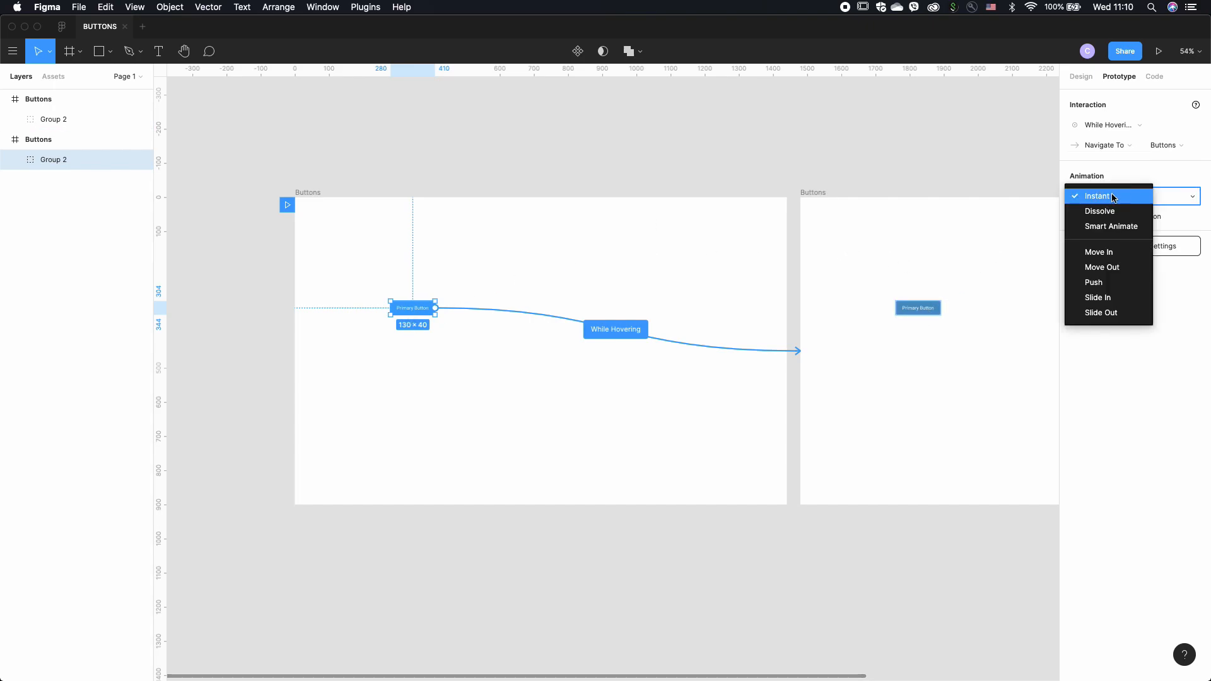
{"action": "left_click", "coordinate": [1118, 227]}
{"action": "left_click", "coordinate": [1116, 218]}
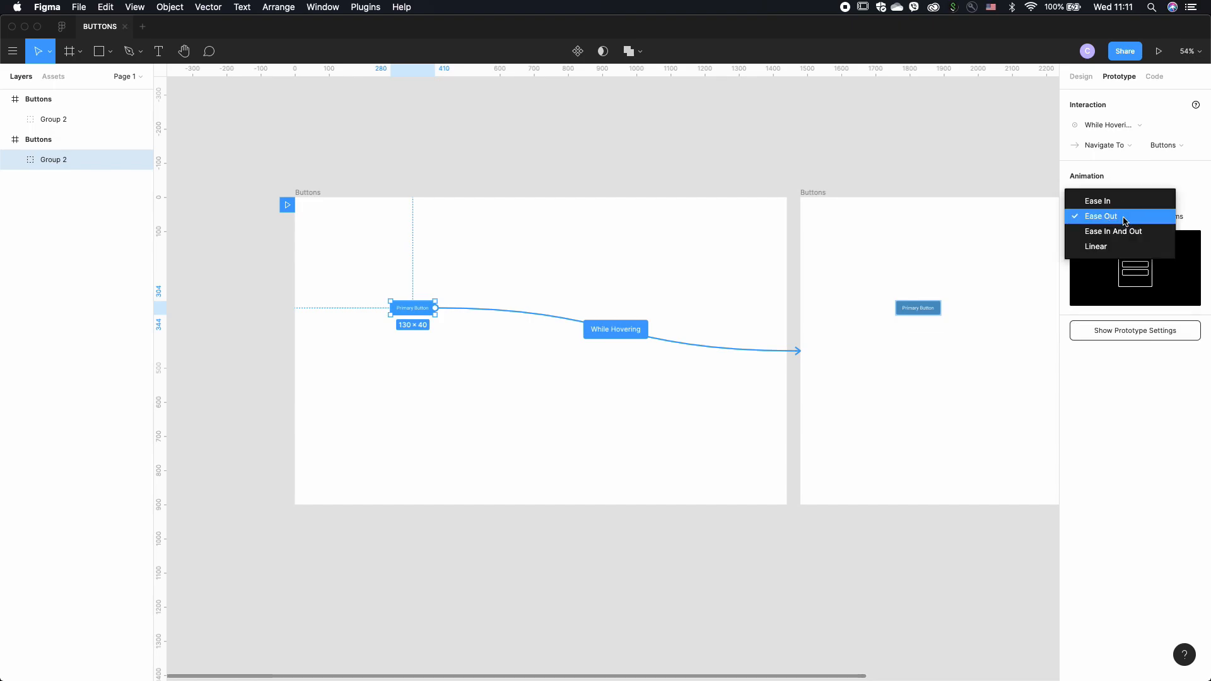
{"action": "left_click", "coordinate": [1125, 231]}
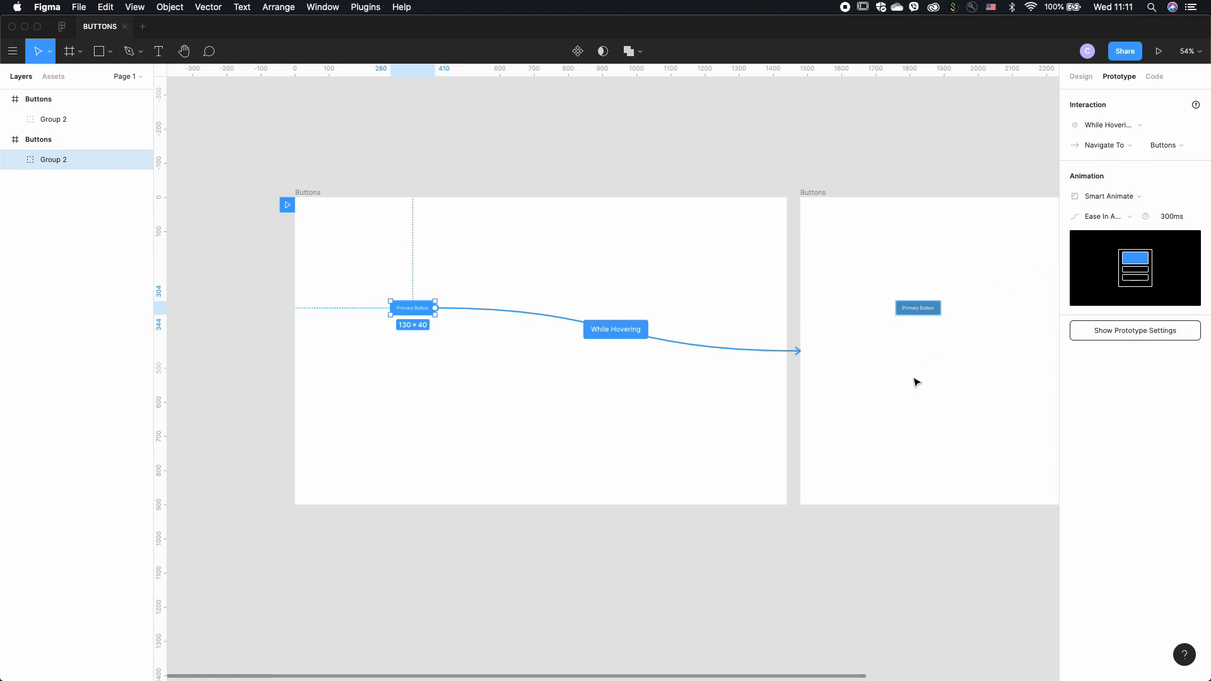
- Play the prototype to test the button's hover transition, and return to the design file
{"action": "left_click", "coordinate": [1160, 52]}
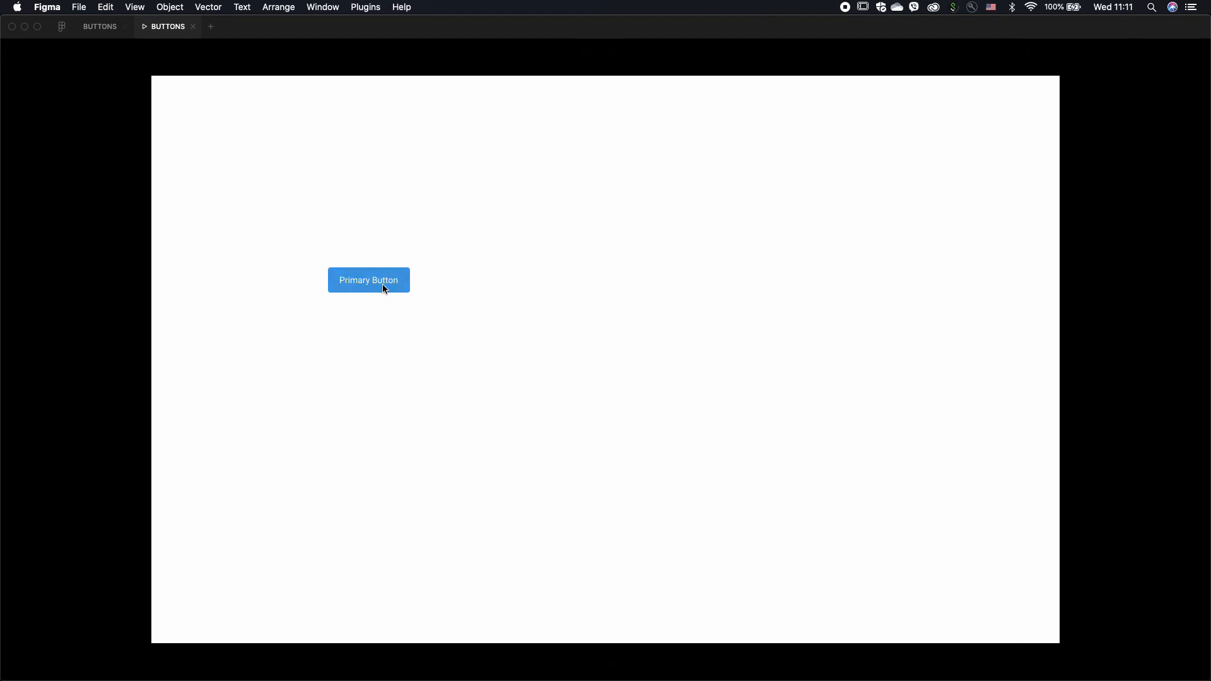
{"action": "left_click", "coordinate": [399, 280]}
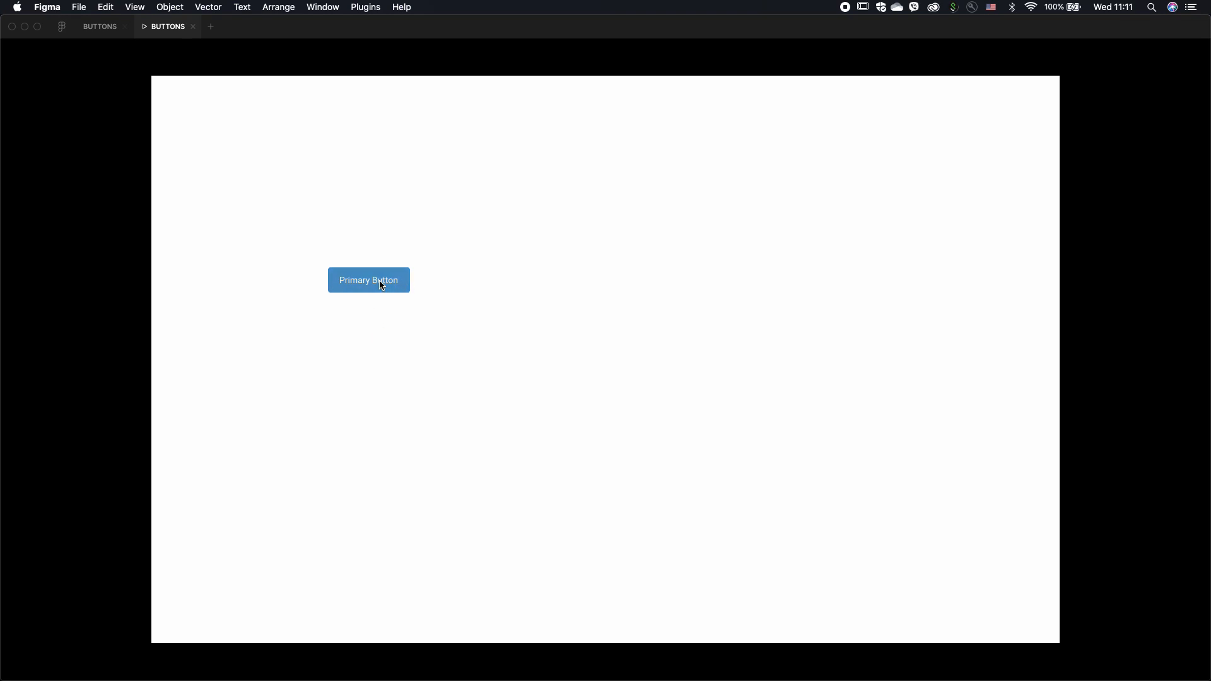
{"action": "left_click", "coordinate": [100, 28]}
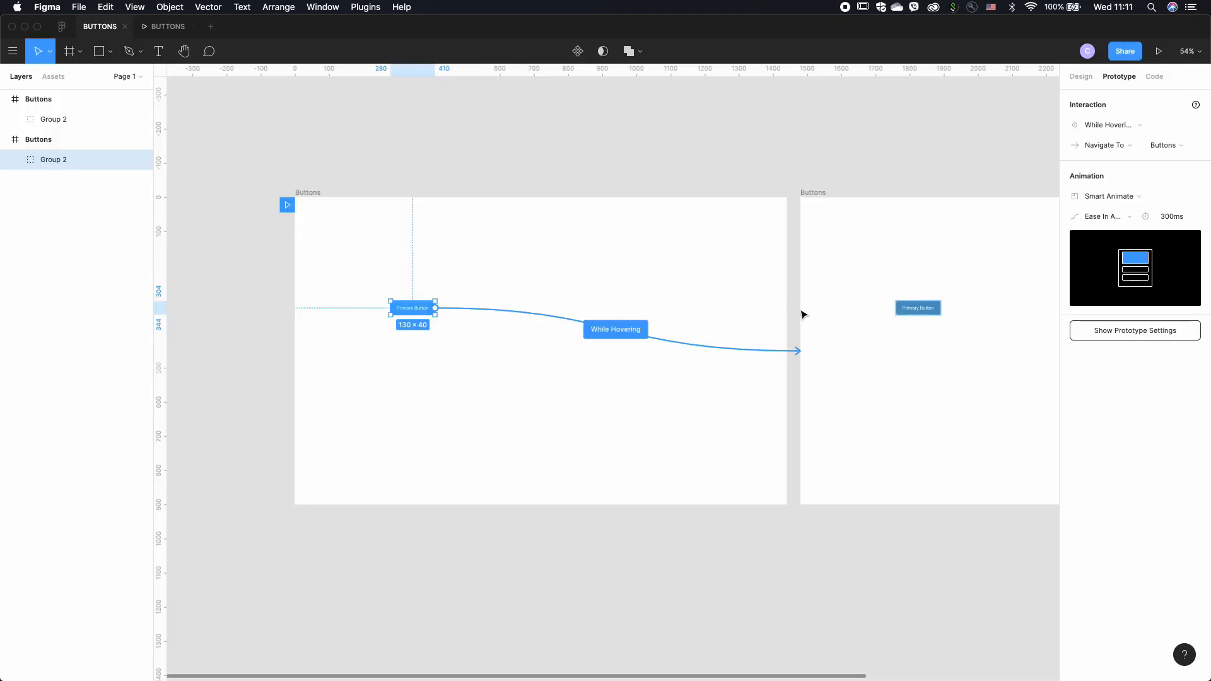
{"action": "scroll", "coordinate": [809, 317], "scroll_direction": "right", "scroll_amount": 2}
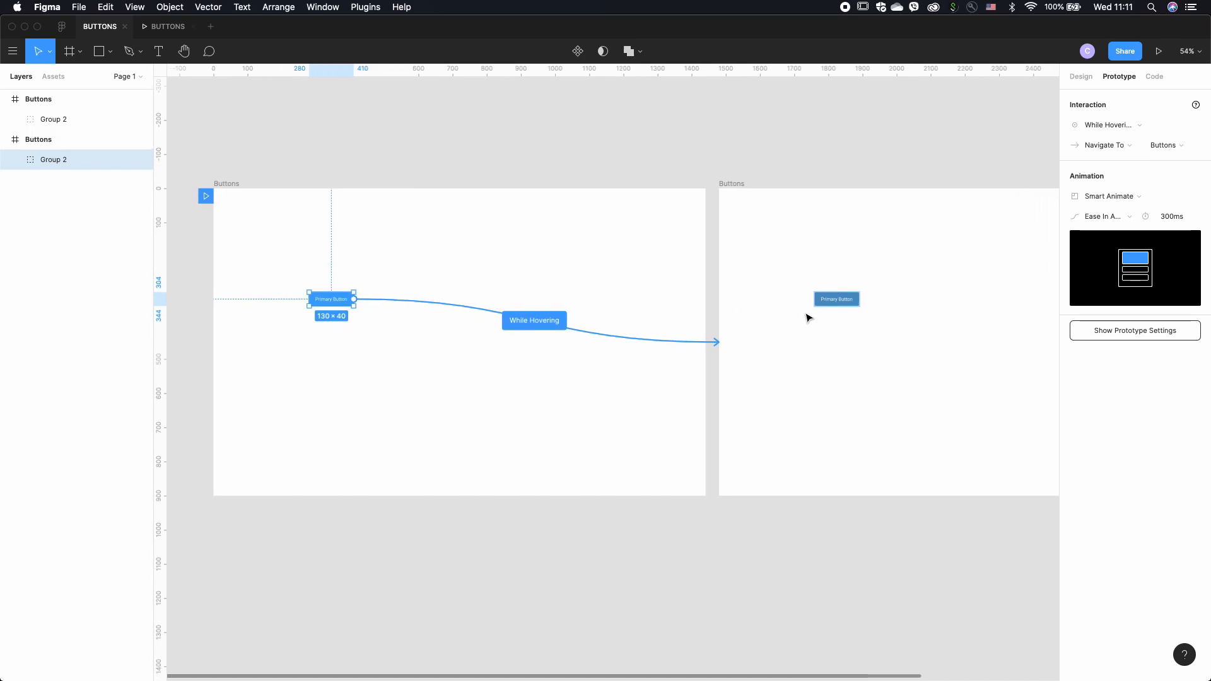
{"action": "left_click", "coordinate": [843, 330]}
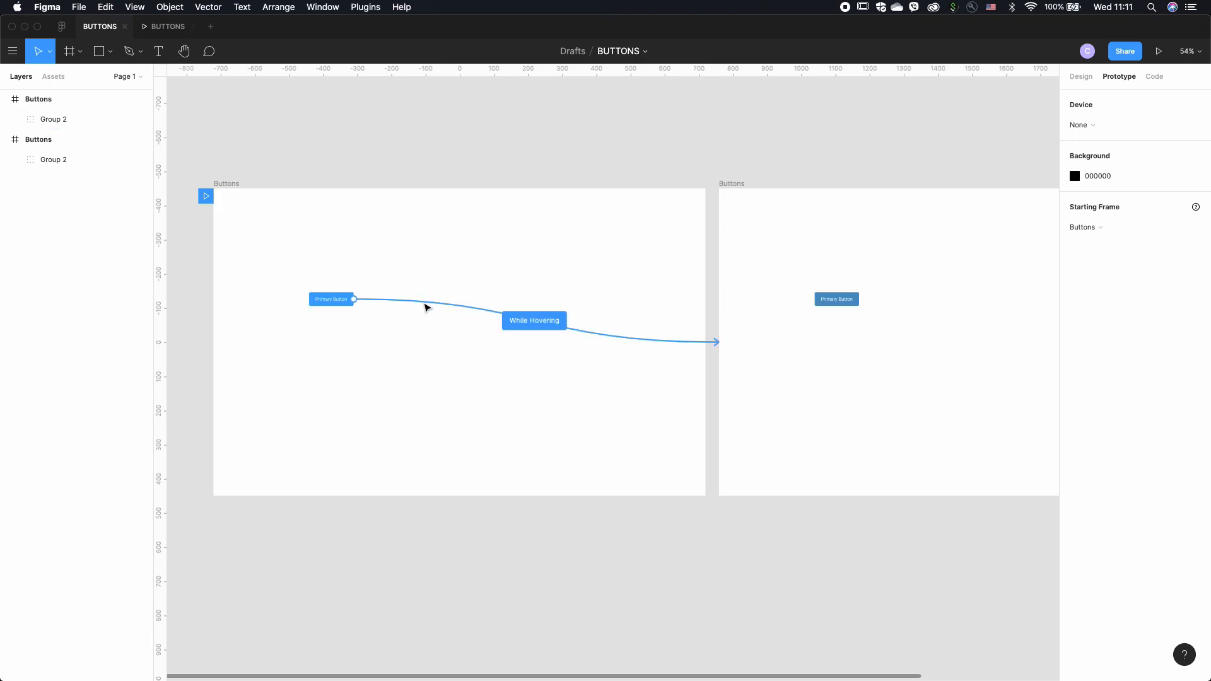
- Run the Shadow picker plugin on the darker button group in the duplicated frame and try to apply its Base shadow
{"action": "scroll", "coordinate": [870, 302], "scroll_direction": "up", "scroll_amount": 10}
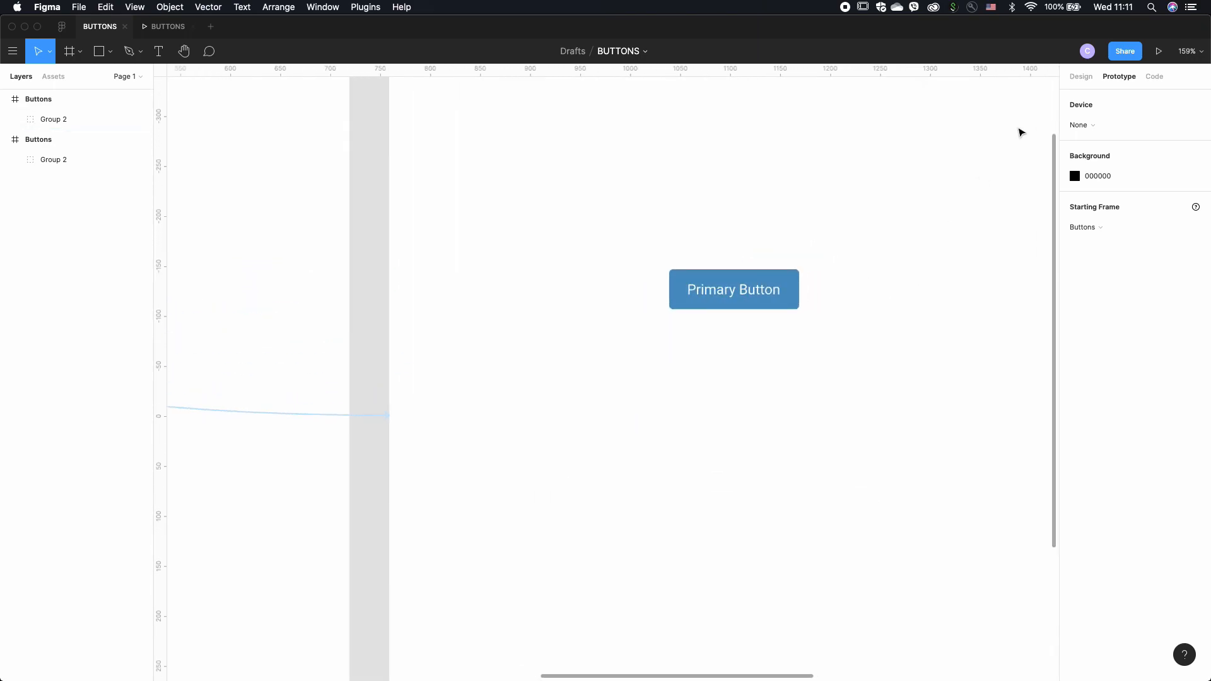
{"action": "left_click", "coordinate": [1080, 77]}
{"action": "left_click", "coordinate": [781, 305]}
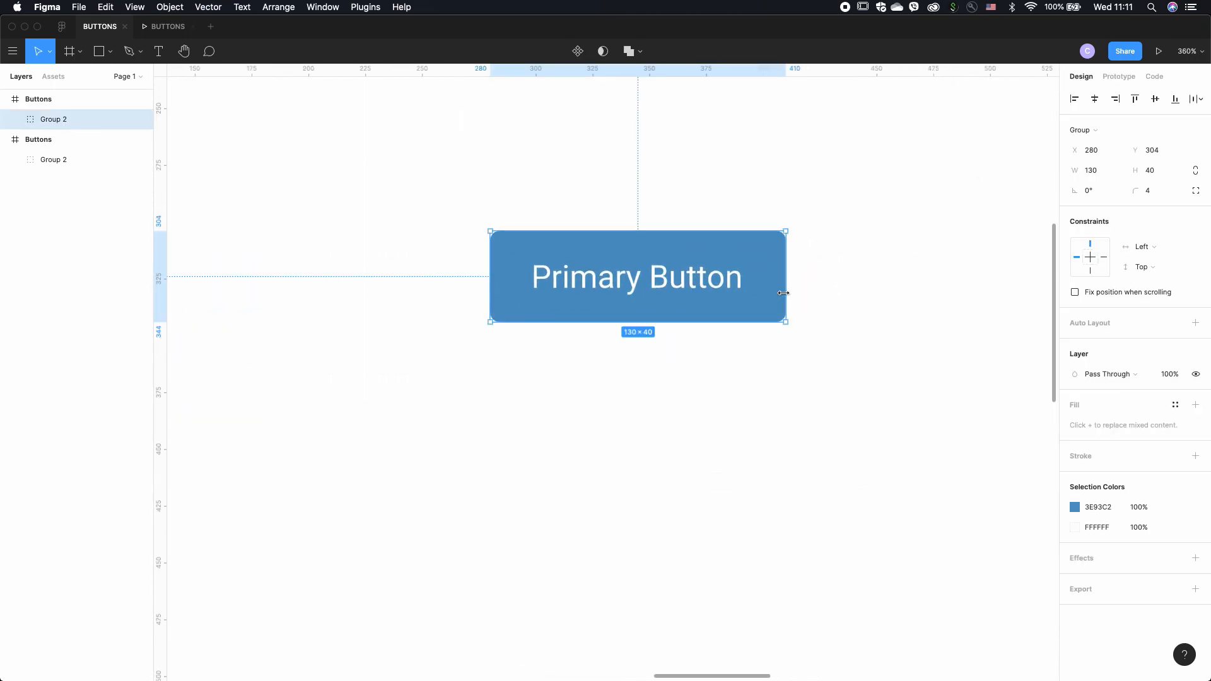
{"action": "right_click", "coordinate": [766, 300]}
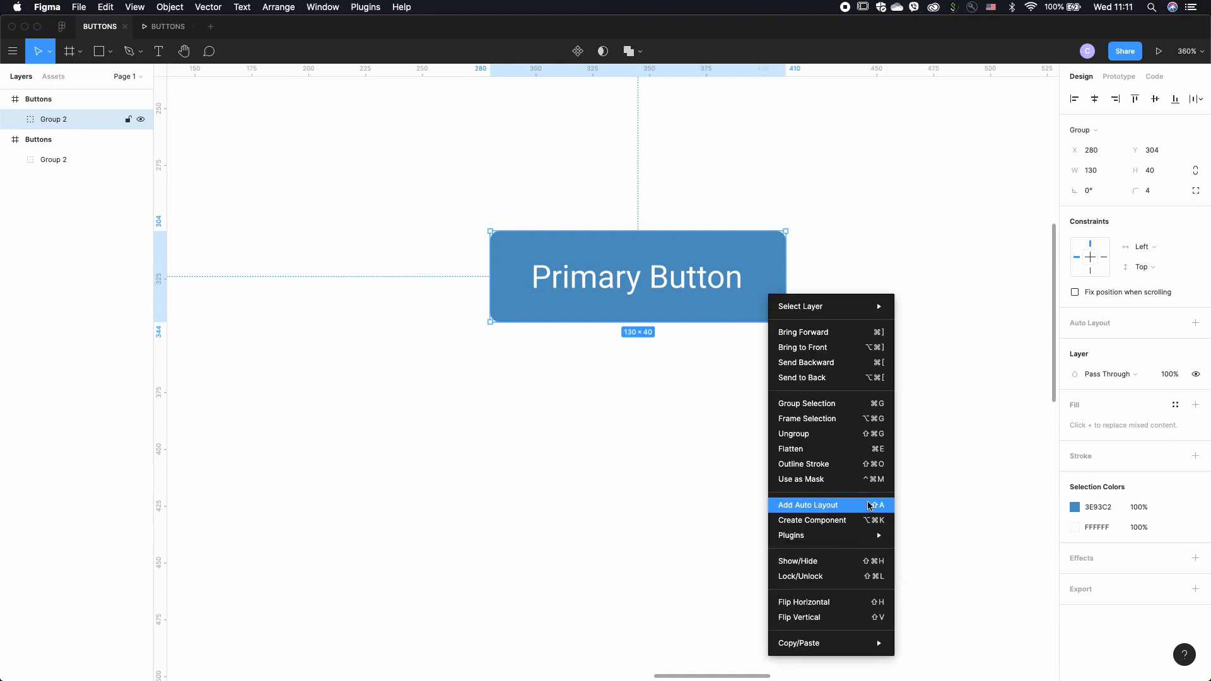
{"action": "mouse_move", "coordinate": [872, 535]}
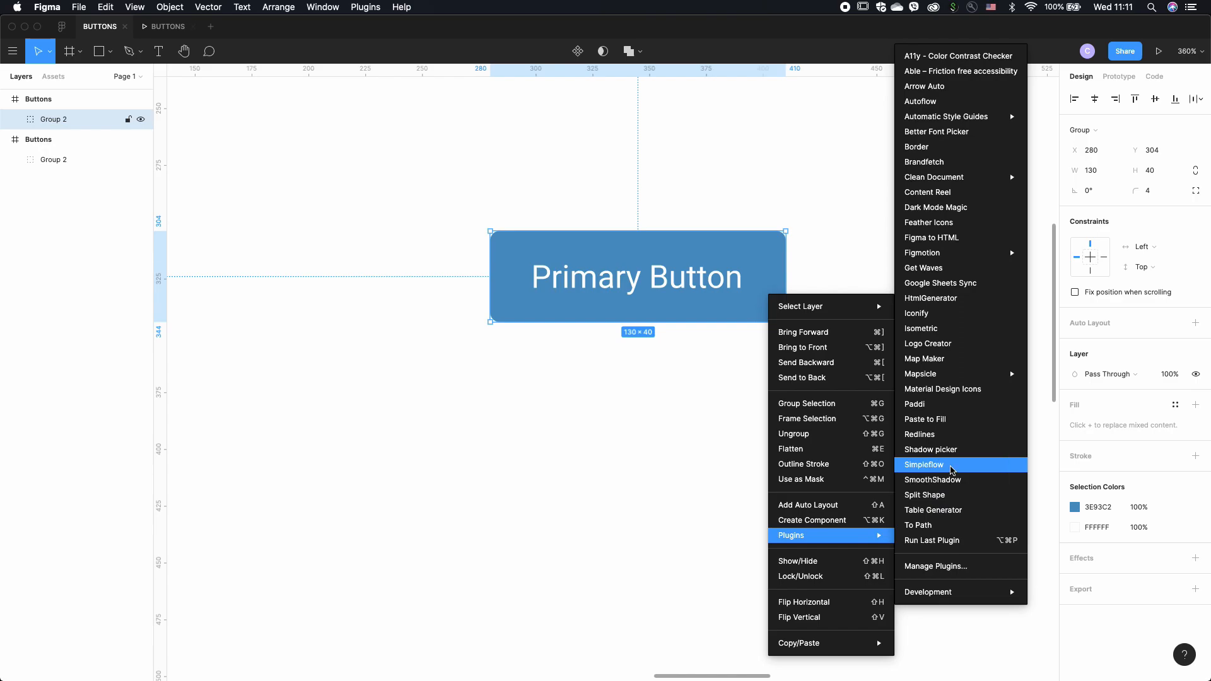
{"action": "left_click", "coordinate": [956, 449]}
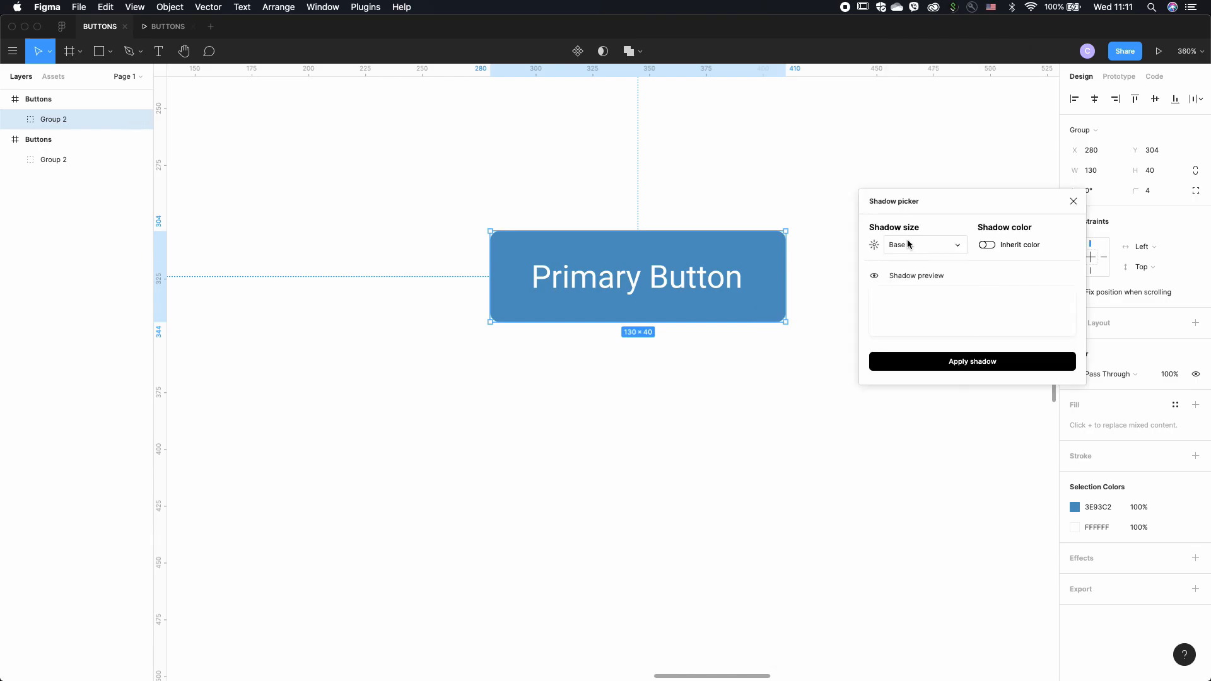
{"action": "left_click", "coordinate": [982, 371]}
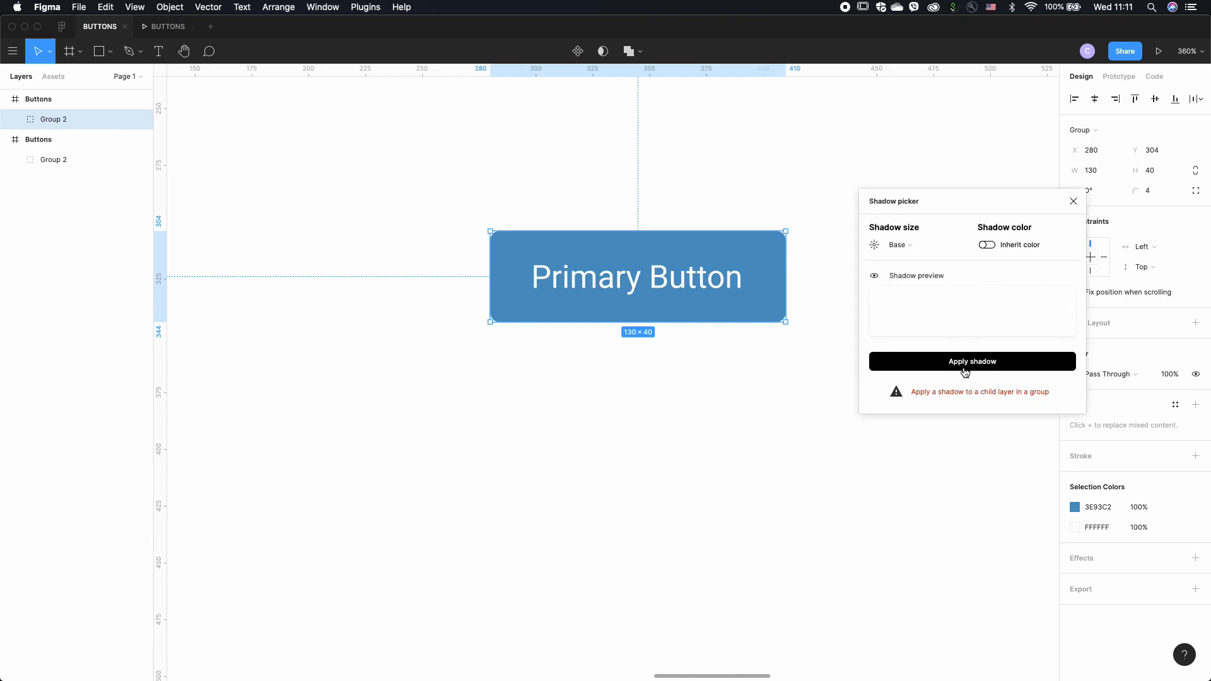
- Apply the Shadow picker's Medium shadow to the background rectangle nested inside the darker button's group
{"action": "double_click", "coordinate": [766, 311]}
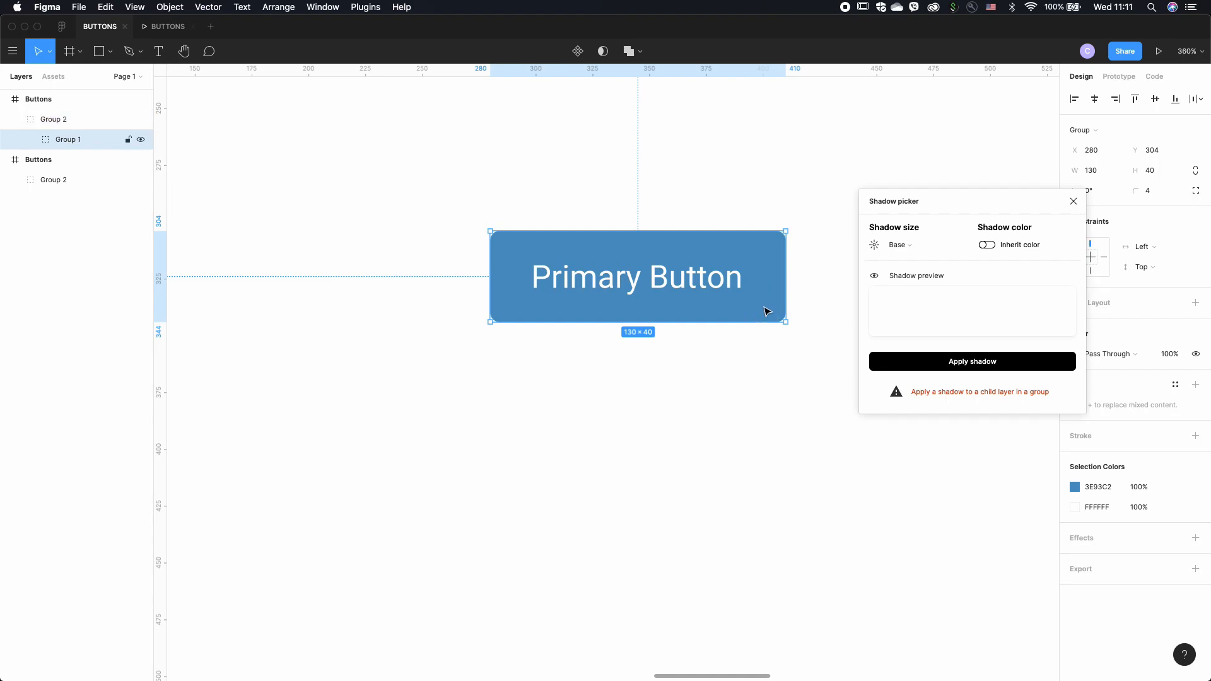
{"action": "double_click", "coordinate": [764, 313]}
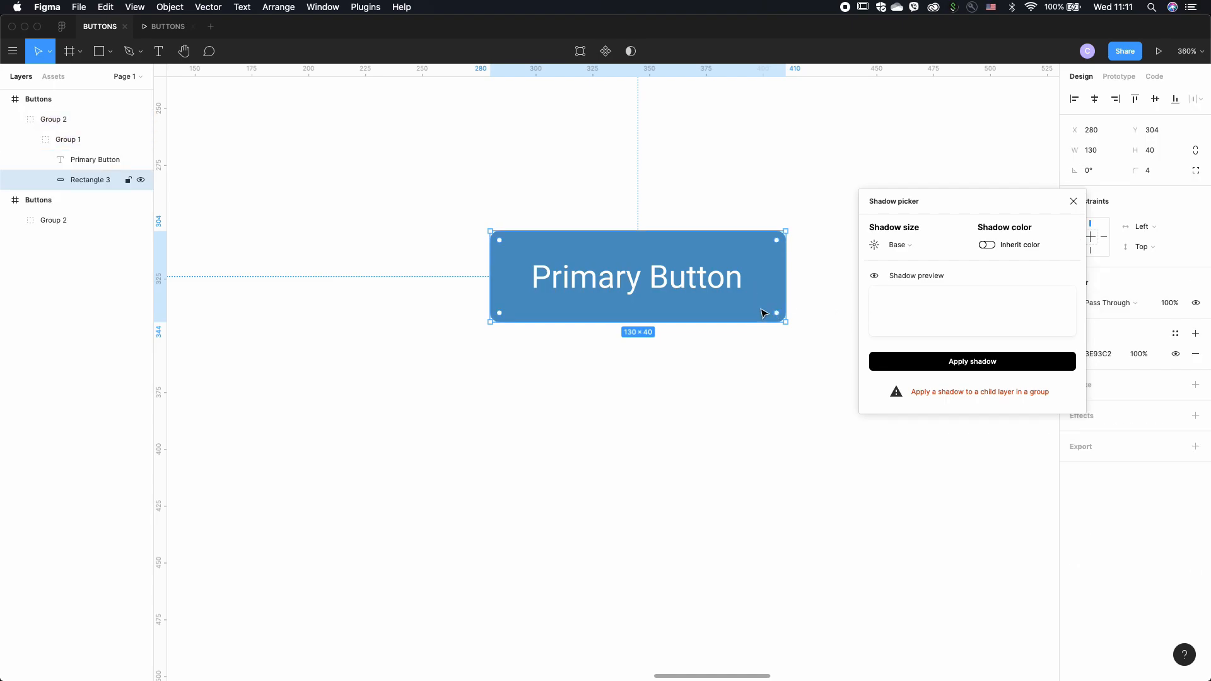
{"action": "left_click", "coordinate": [910, 248]}
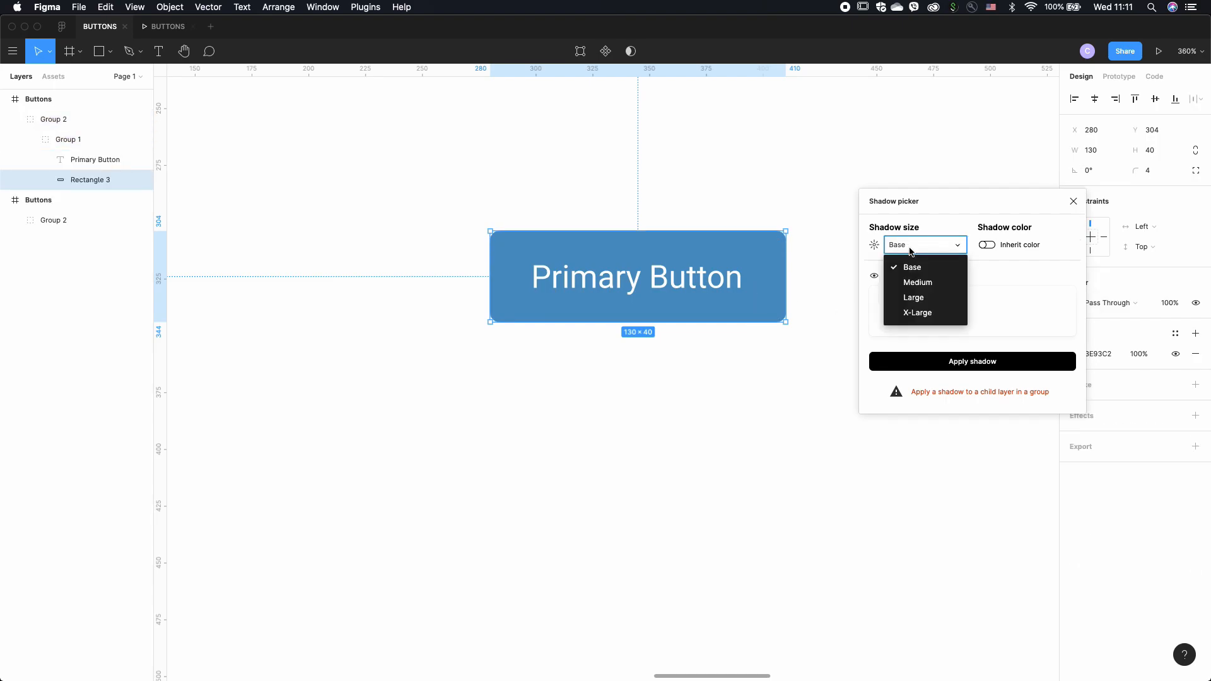
{"action": "left_click", "coordinate": [919, 283]}
{"action": "left_click", "coordinate": [946, 364]}
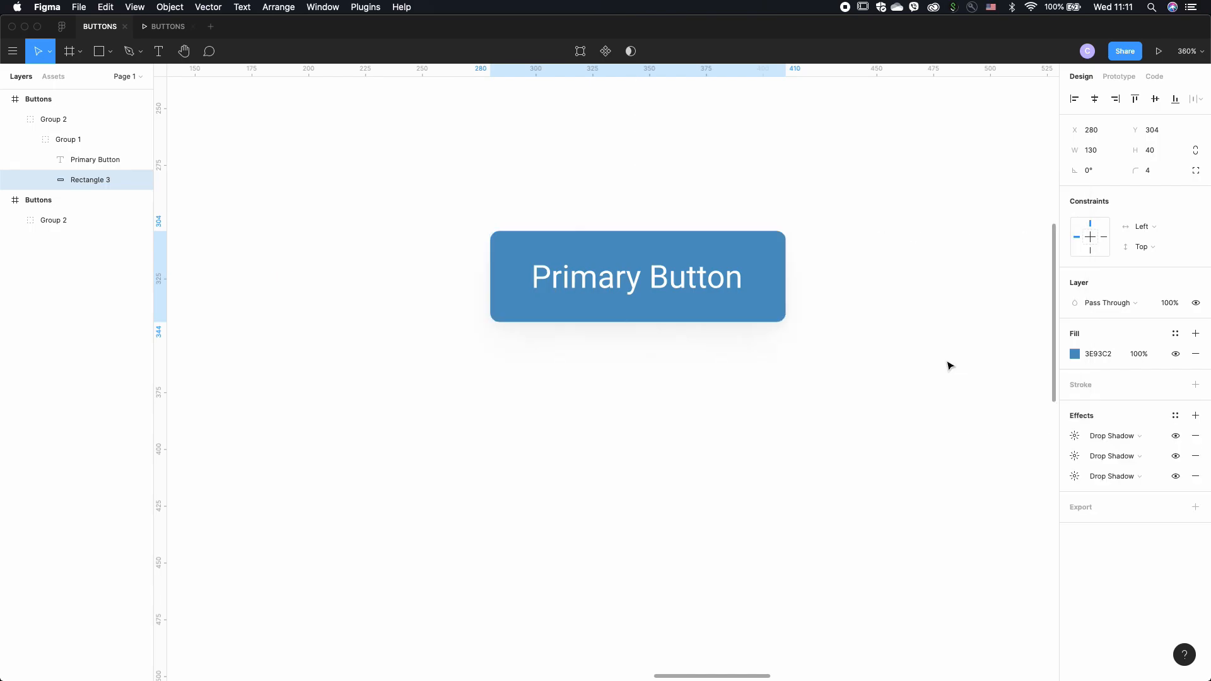
{"action": "left_click", "coordinate": [883, 348]}
{"action": "scroll", "coordinate": [883, 349], "scroll_direction": "down", "scroll_amount": 5}
{"action": "scroll", "coordinate": [883, 348], "scroll_direction": "up", "scroll_amount": 5}
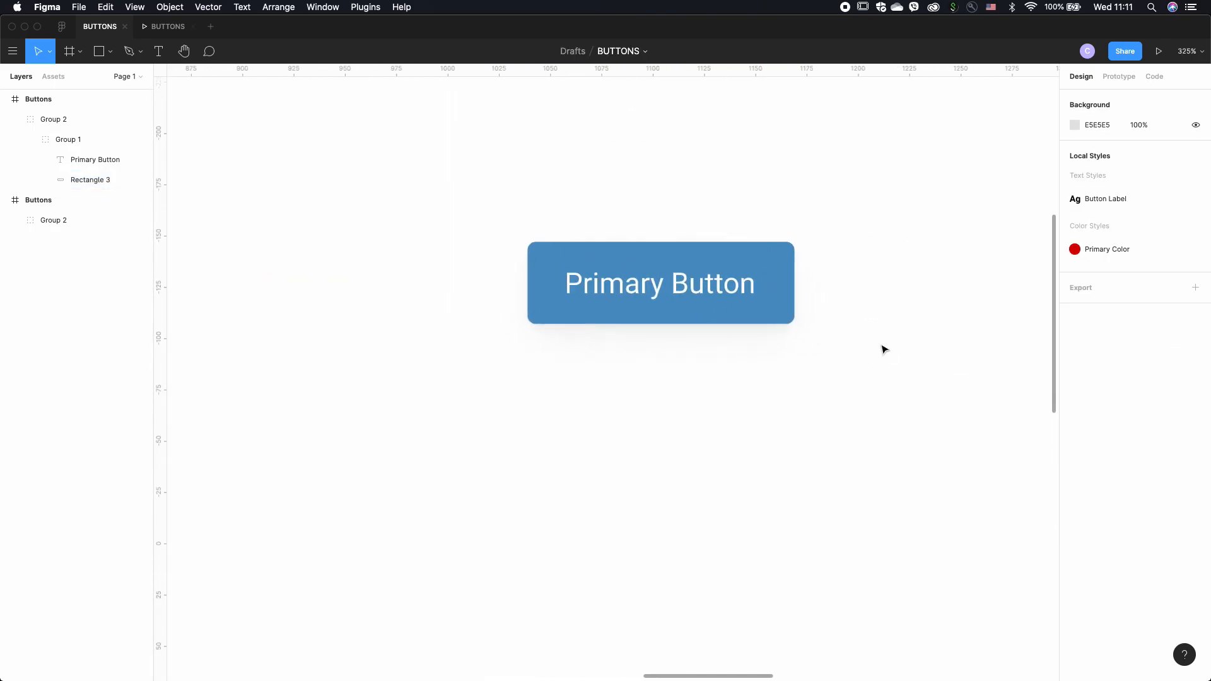
- Select the background rectangle nested inside the darker button's group
{"action": "left_click", "coordinate": [778, 313]}
{"action": "double_click", "coordinate": [778, 313]}
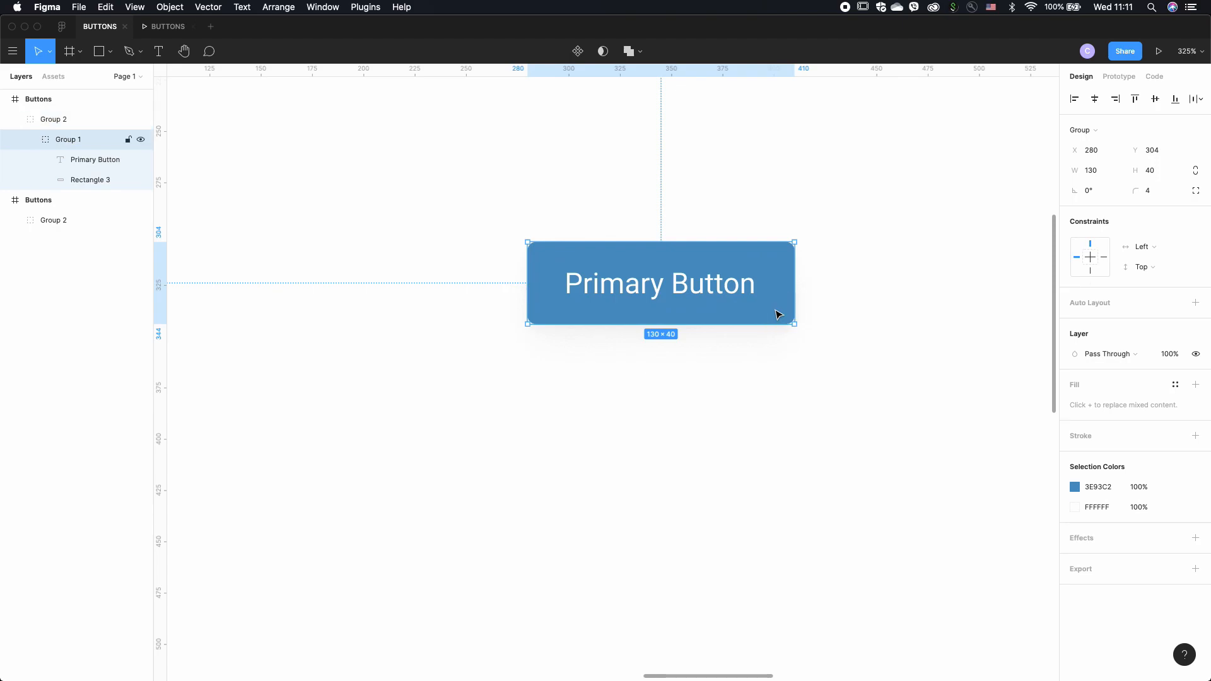
{"action": "double_click", "coordinate": [777, 314]}
{"action": "right_click", "coordinate": [777, 313]}
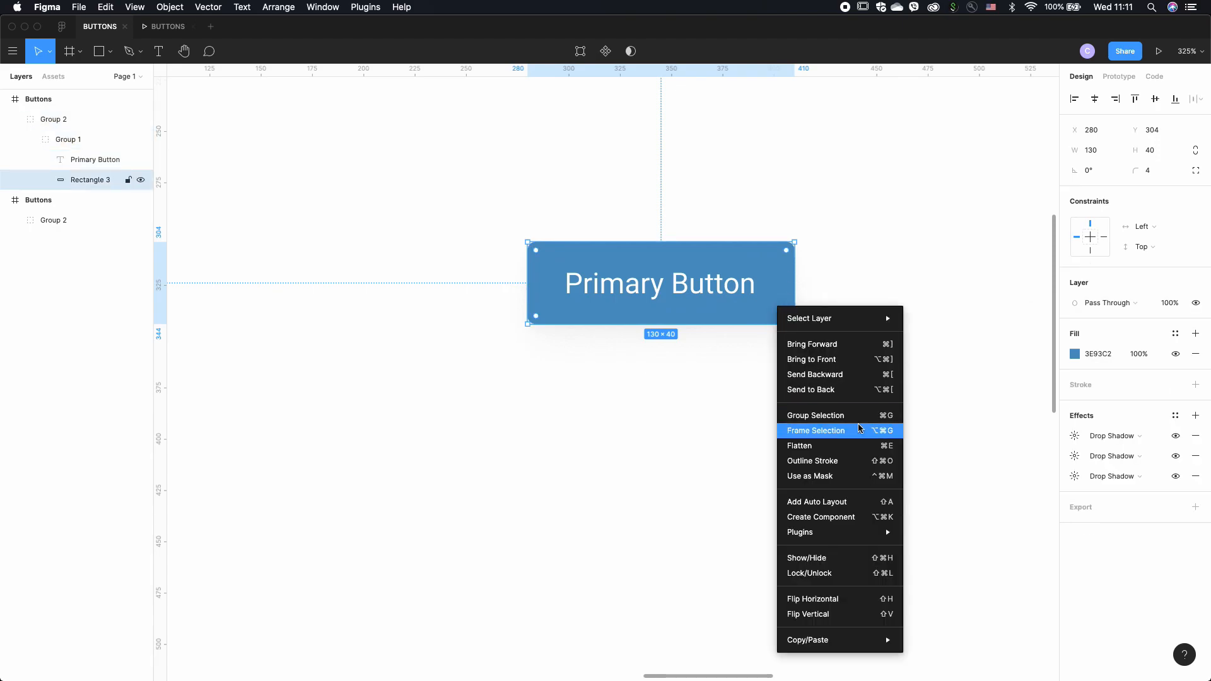
{"action": "mouse_move", "coordinate": [856, 540]}
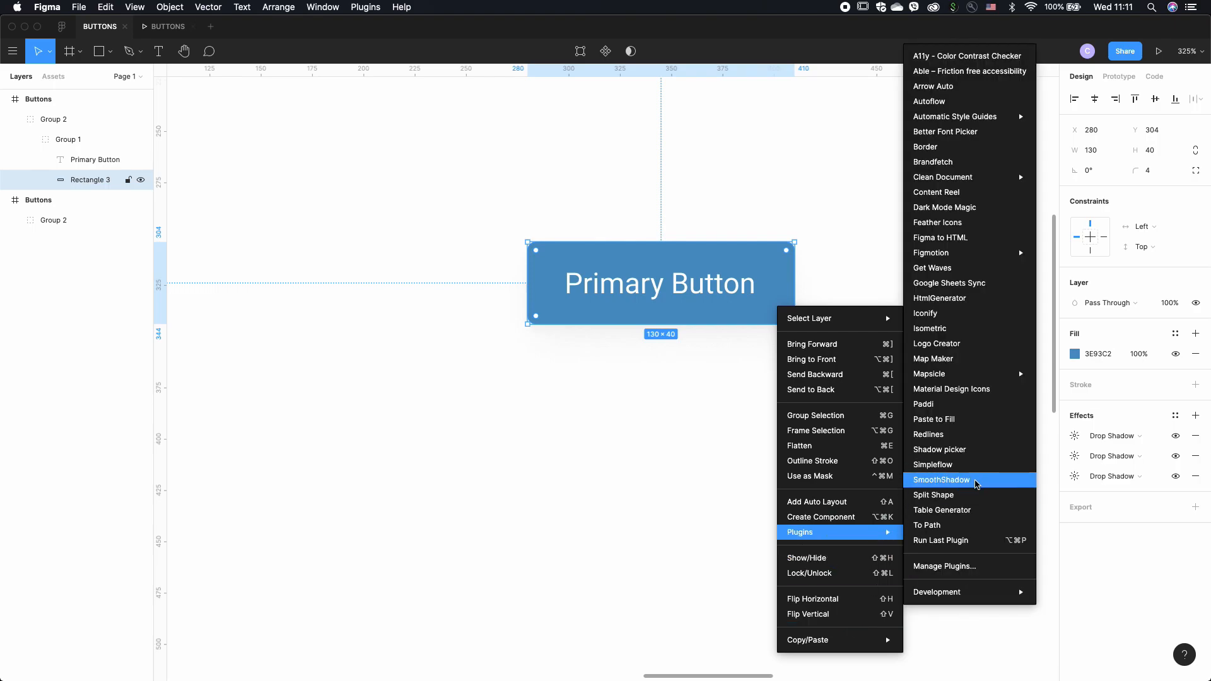
{"action": "left_click", "coordinate": [981, 470]}
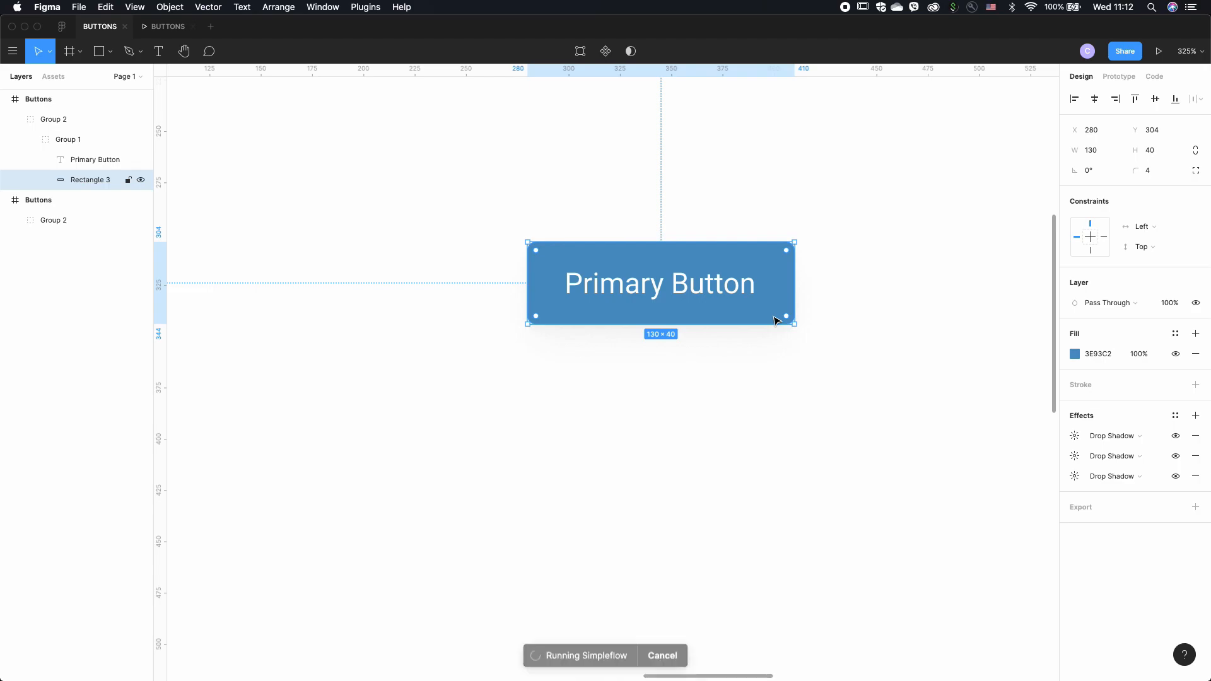
- Set the opacity of the rectangle's first drop shadow to 15% and close the Simpleflow plugin
{"action": "left_click", "coordinate": [1075, 437]}
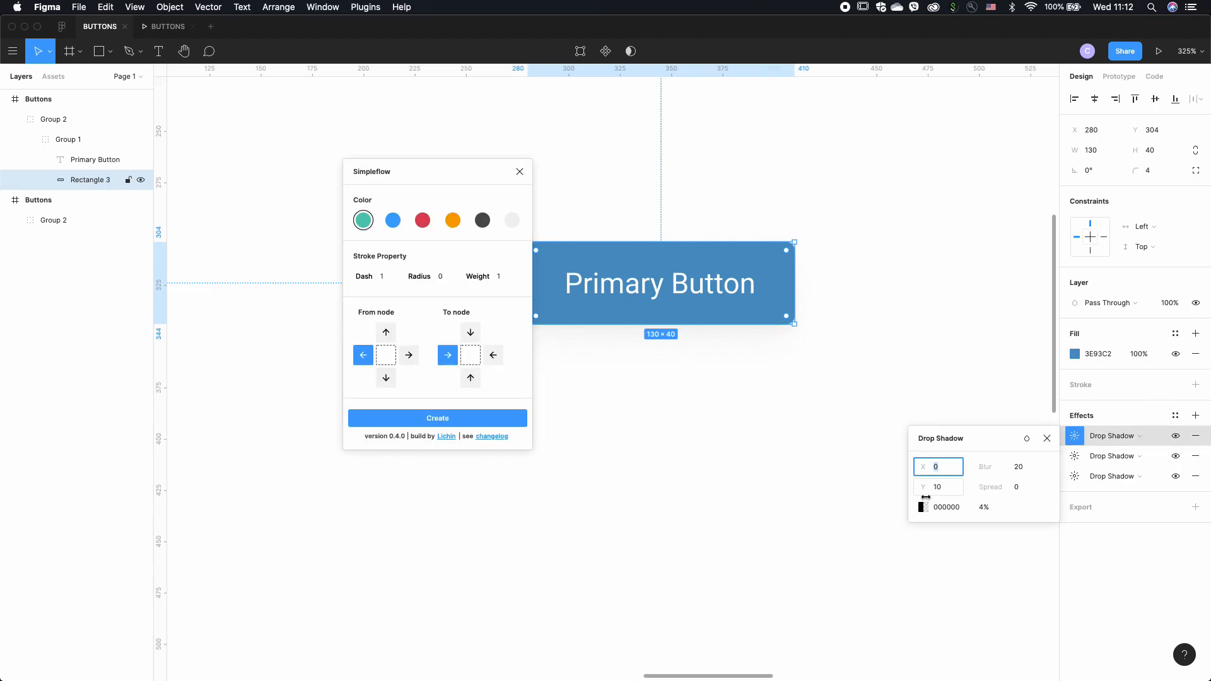
{"action": "left_click", "coordinate": [990, 510]}
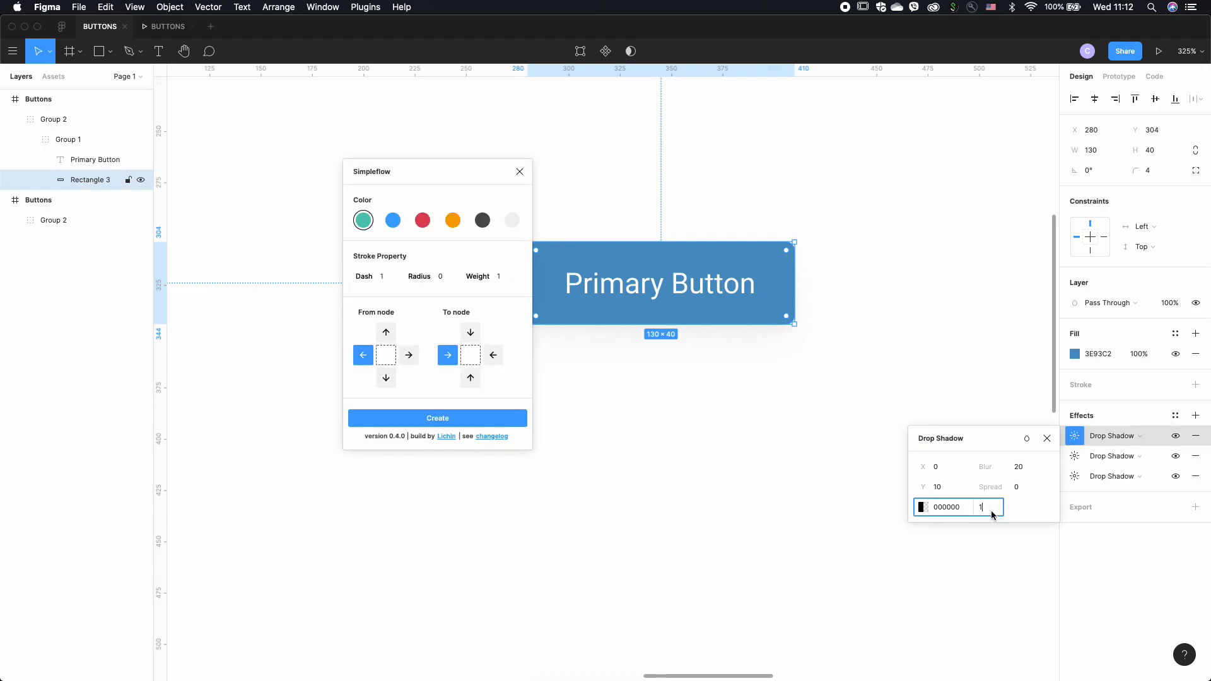
{"action": "type", "text": "15"}
{"action": "key", "text": "Return"}
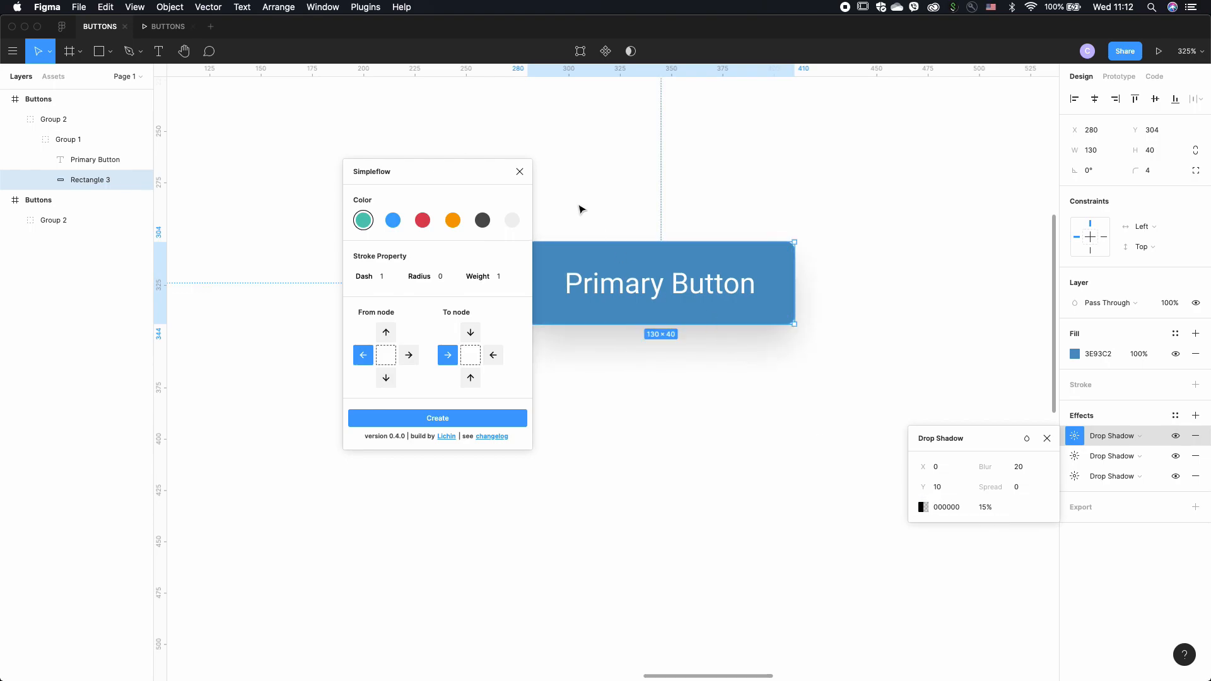
{"action": "left_click", "coordinate": [520, 172]}
{"action": "left_click", "coordinate": [610, 164]}
{"action": "scroll", "coordinate": [610, 166], "scroll_direction": "down", "scroll_amount": 3}
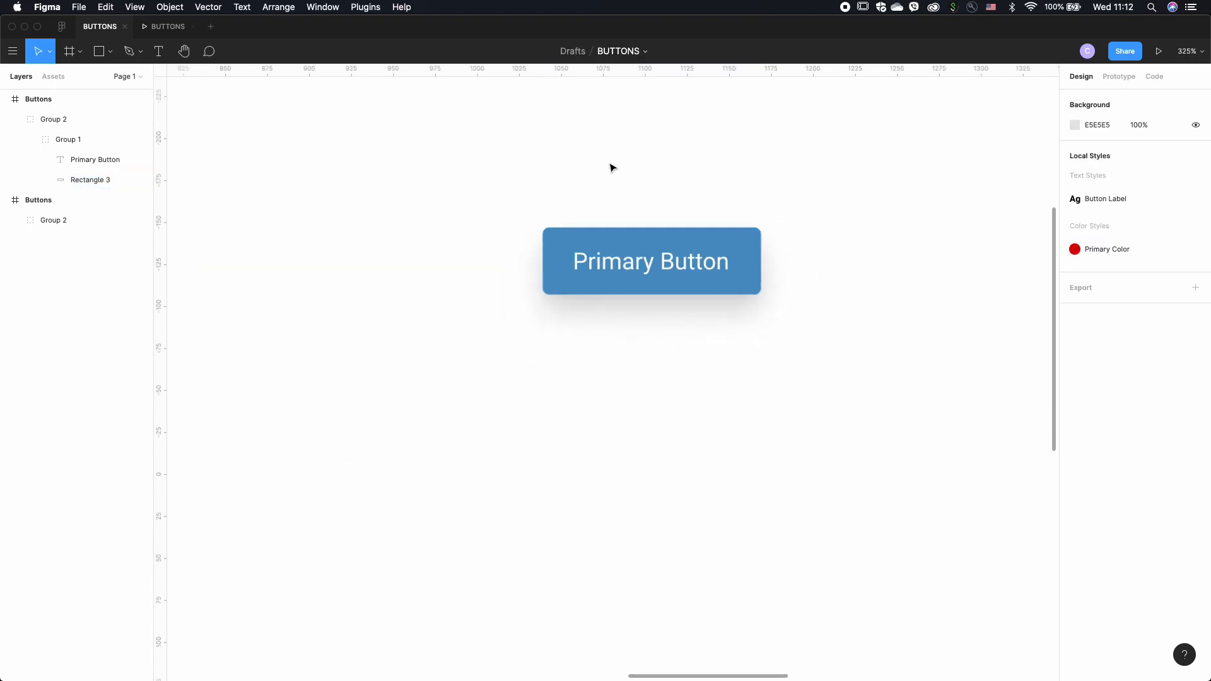
- Play the prototype to check the button's hover transition with its shadow, and return to the design file
{"action": "scroll", "coordinate": [610, 166], "scroll_direction": "down", "scroll_amount": 5}
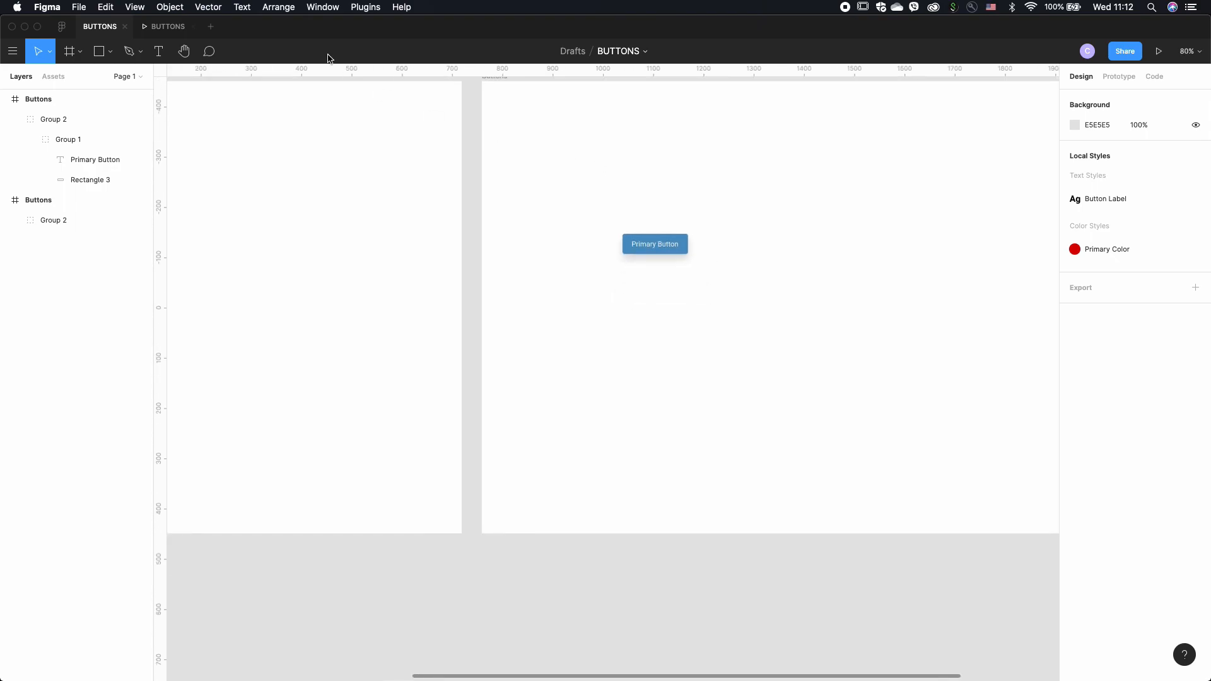
{"action": "left_click", "coordinate": [168, 27]}
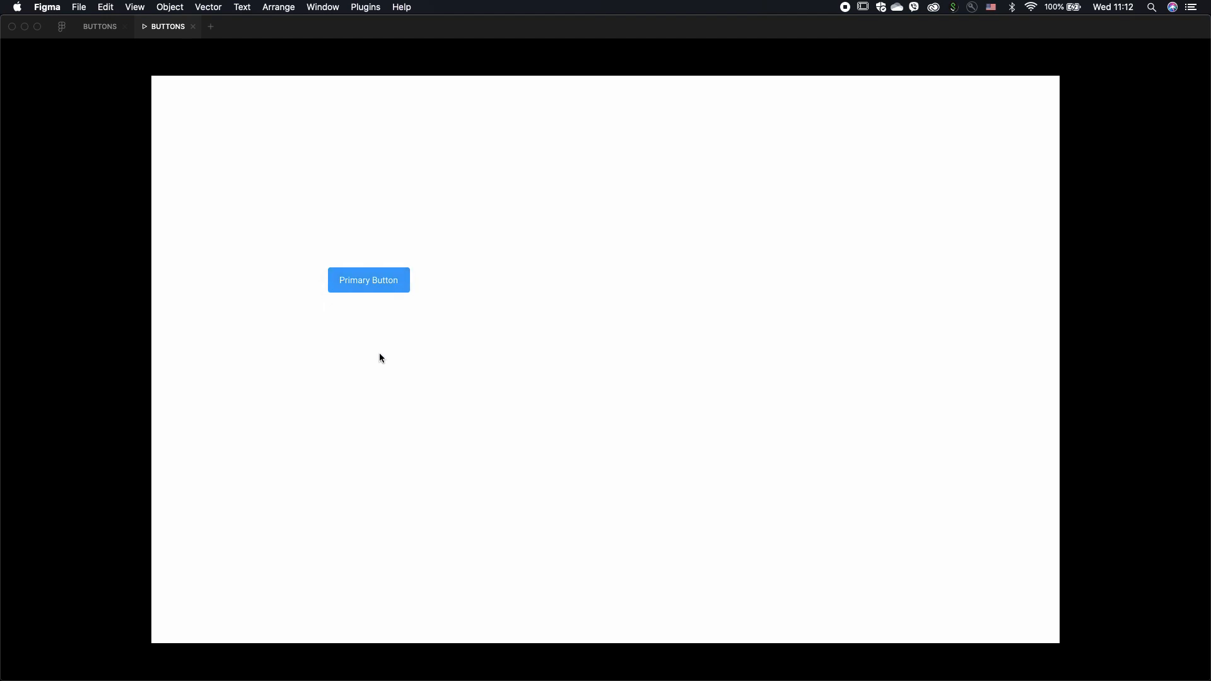
{"action": "left_click", "coordinate": [99, 27]}
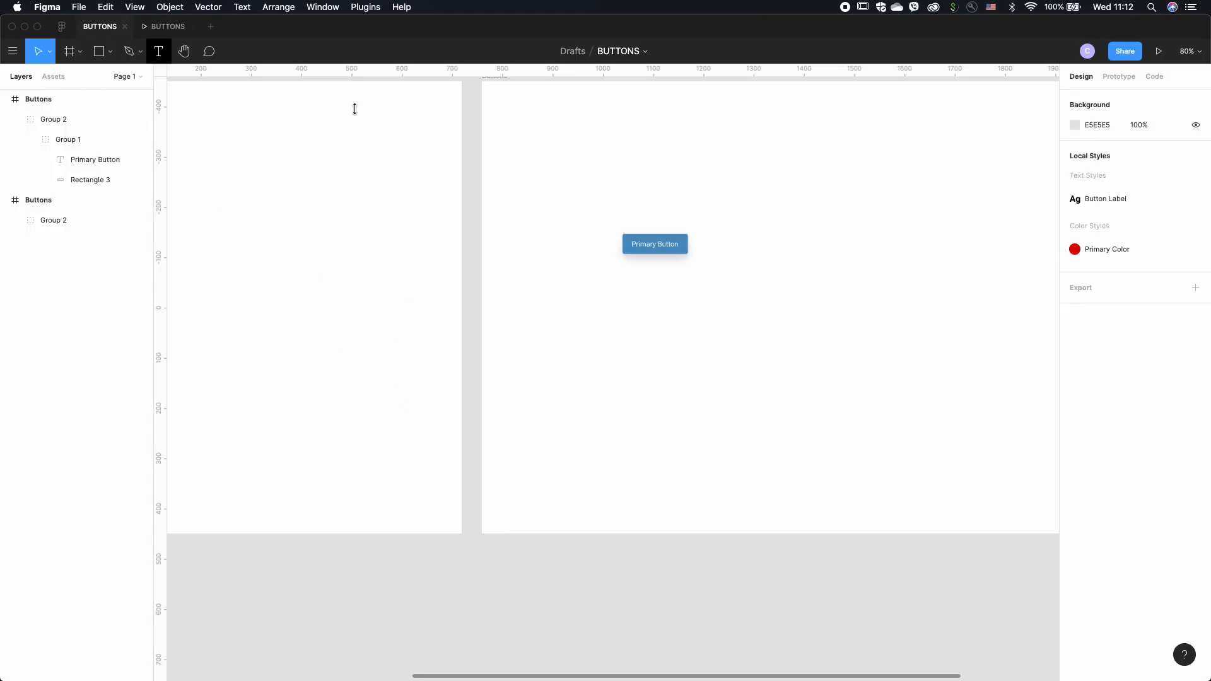
- Compare the original button with the darker, shadowed button in the duplicated frame
{"action": "scroll", "coordinate": [767, 302], "scroll_direction": "up", "scroll_amount": 1}
{"action": "scroll", "coordinate": [768, 302], "scroll_direction": "left", "scroll_amount": 10}
{"action": "scroll", "coordinate": [763, 307], "scroll_direction": "right", "scroll_amount": 2}
{"action": "scroll", "coordinate": [763, 306], "scroll_direction": "right", "scroll_amount": 10}
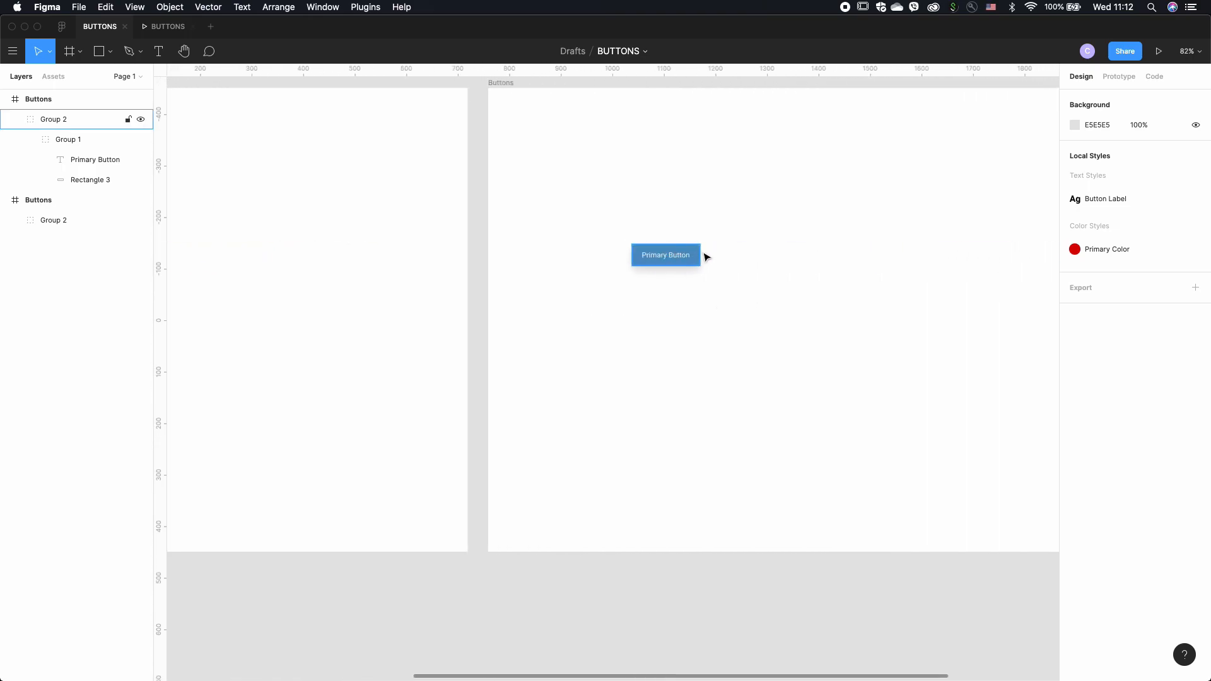
{"action": "scroll", "coordinate": [706, 257], "scroll_direction": "up", "scroll_amount": 5}
{"action": "scroll", "coordinate": [705, 256], "scroll_direction": "down", "scroll_amount": 8}
{"action": "scroll", "coordinate": [273, 254], "scroll_direction": "up", "scroll_amount": 12}
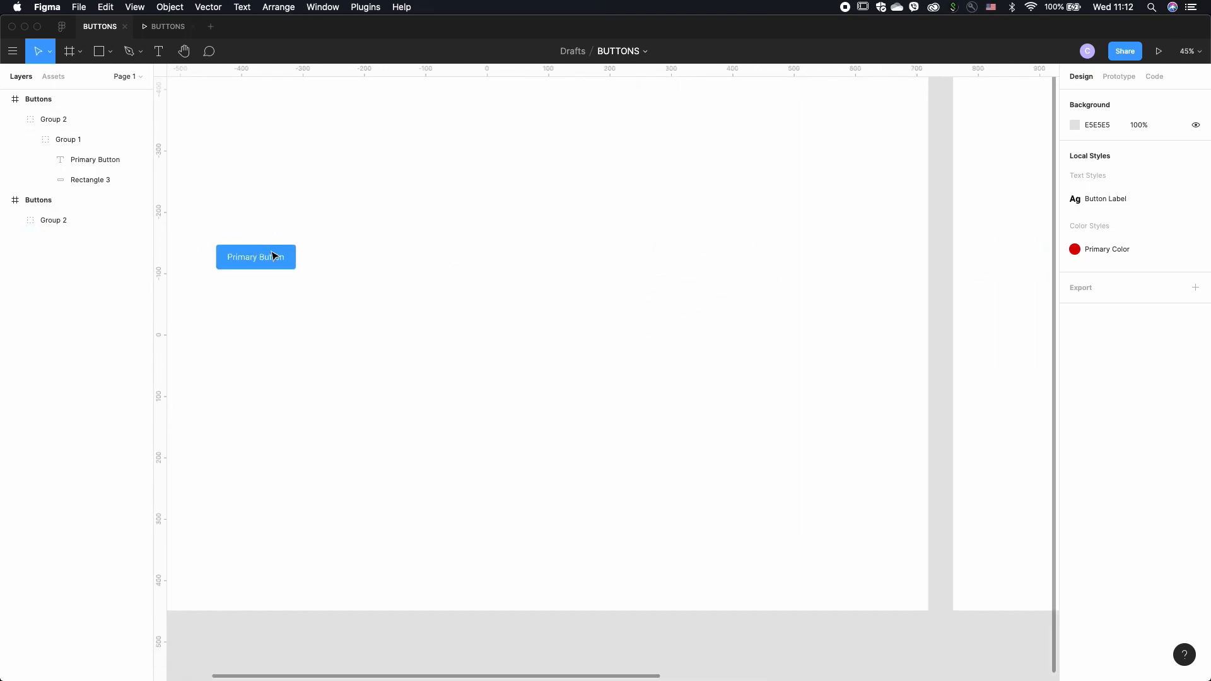
{"action": "scroll", "coordinate": [759, 240], "scroll_direction": "down", "scroll_amount": 6}
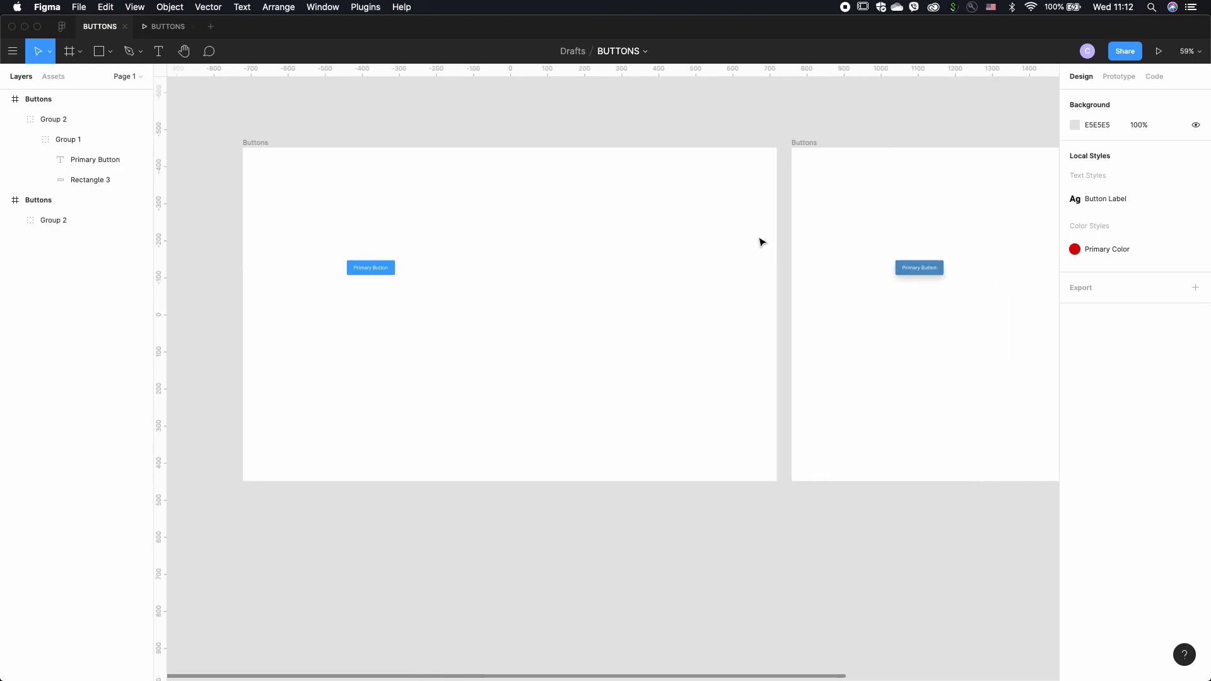
{"action": "scroll", "coordinate": [951, 320], "scroll_direction": "up", "scroll_amount": 8}
{"action": "scroll", "coordinate": [864, 309], "scroll_direction": "up", "scroll_amount": 3}
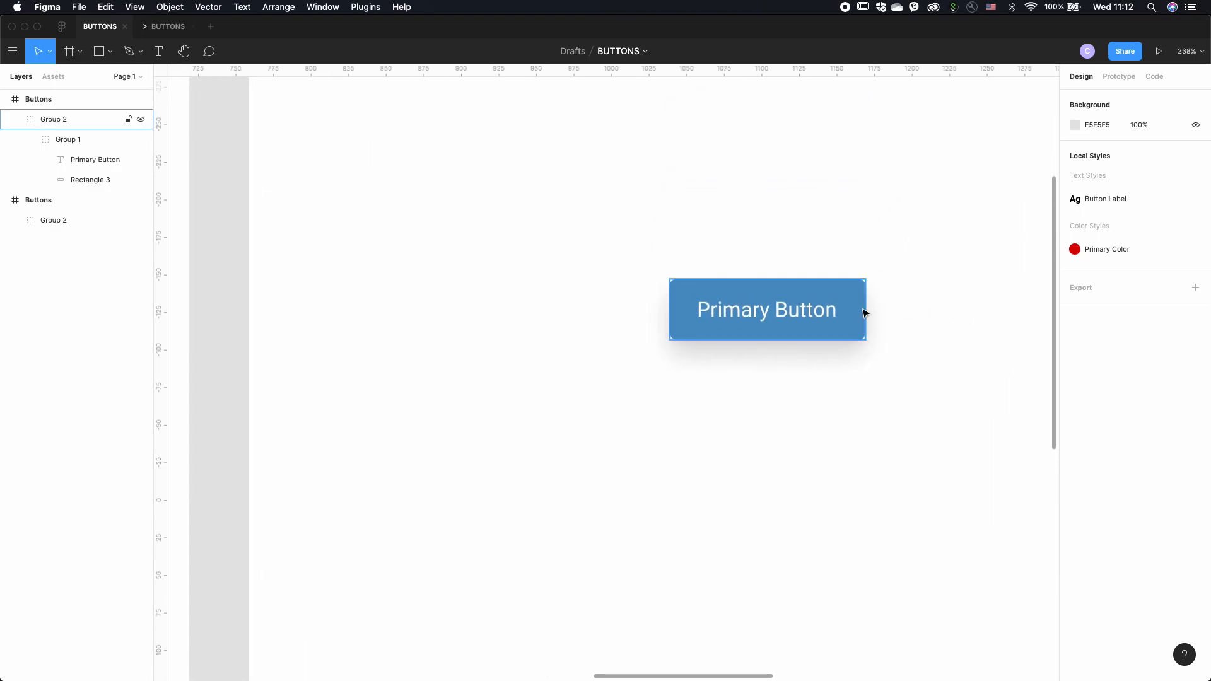
- Try auto layout on the darker button with a horizontal padding of 9 and a wider frame, and undo it all
{"action": "left_click", "coordinate": [860, 309]}
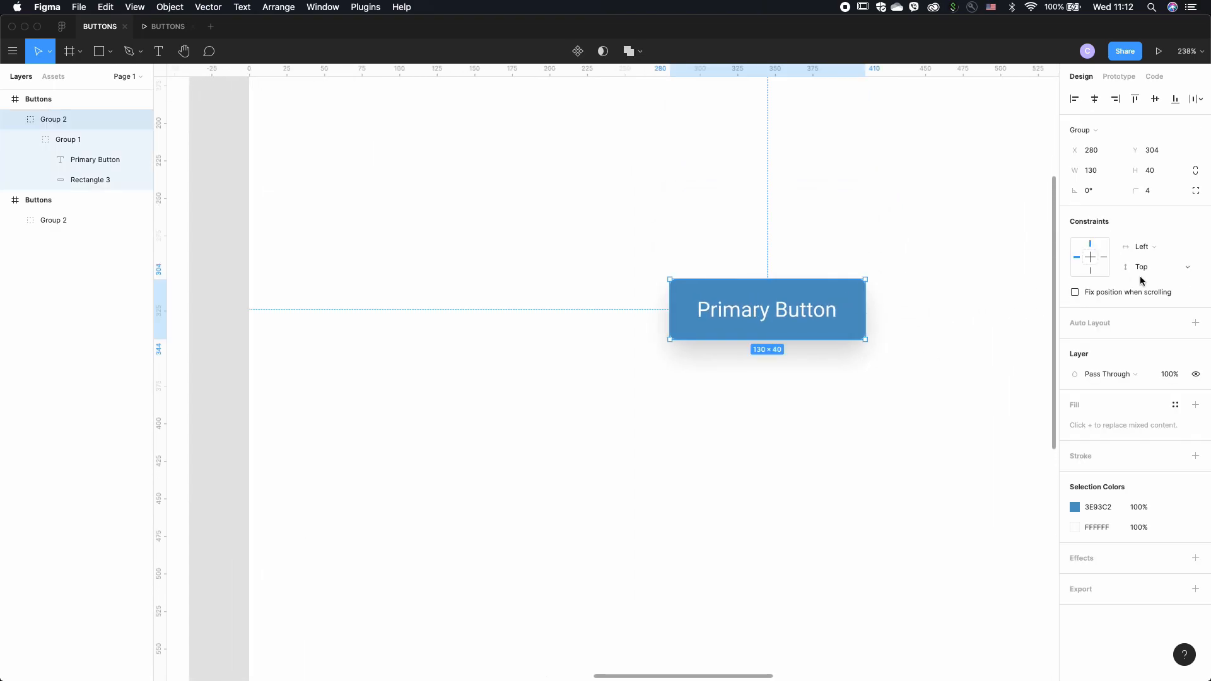
{"action": "scroll", "coordinate": [895, 295], "scroll_direction": "down", "scroll_amount": 5}
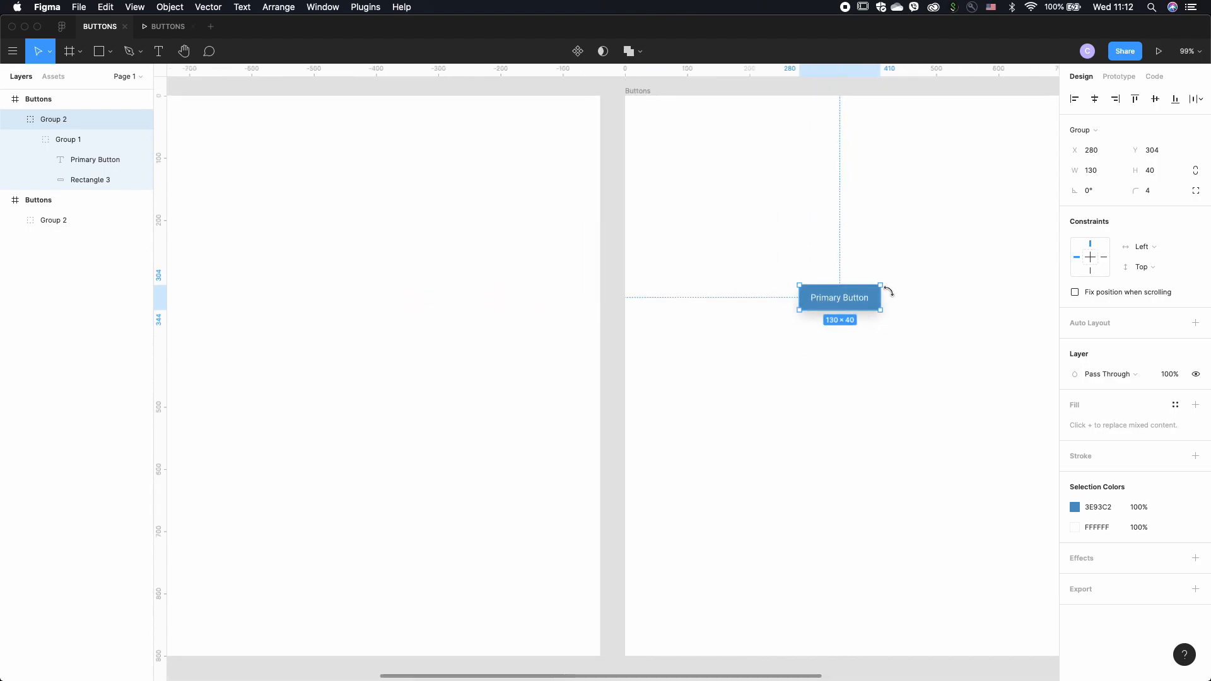
{"action": "scroll", "coordinate": [888, 291], "scroll_direction": "up", "scroll_amount": 6}
{"action": "left_click", "coordinate": [1195, 323]}
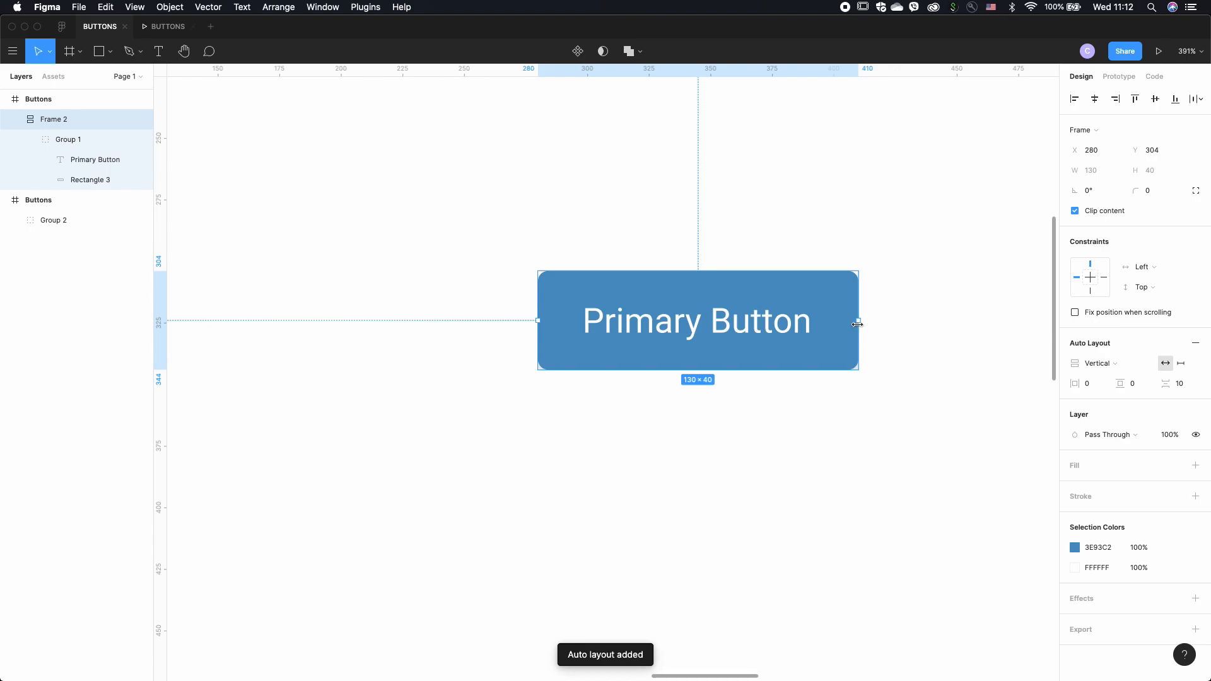
{"action": "left_click_drag", "start_coordinate": [1079, 383], "coordinate": [1088, 383]}
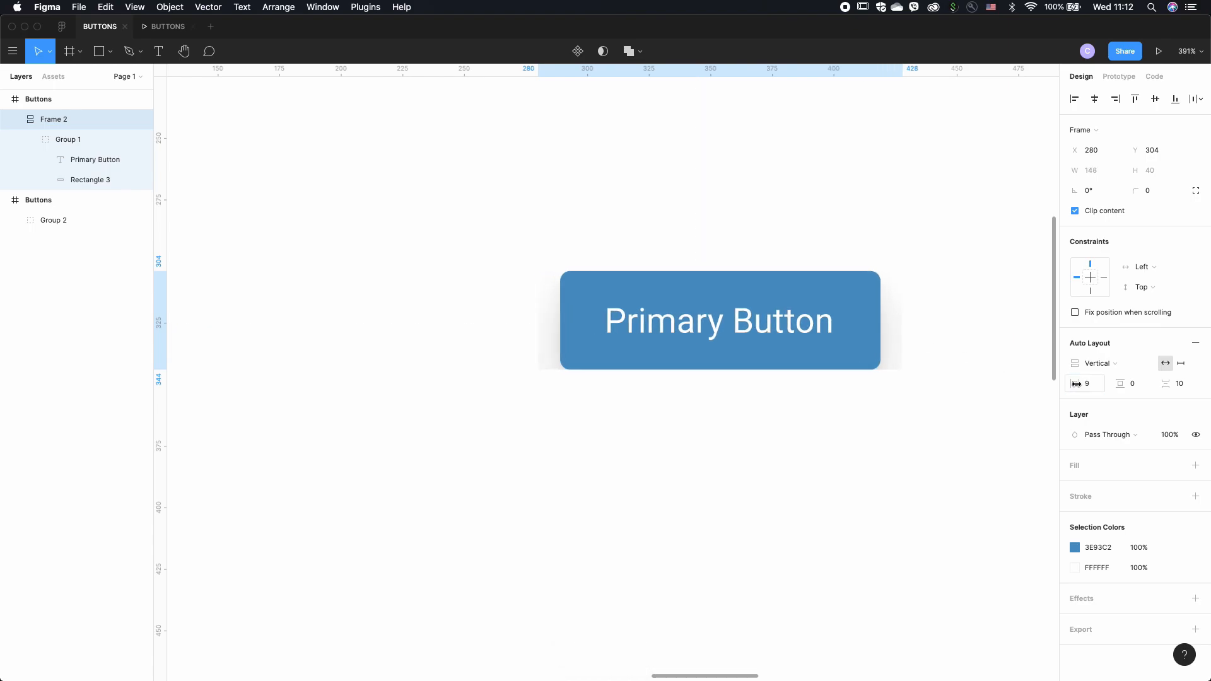
{"action": "key", "text": "super+z"}
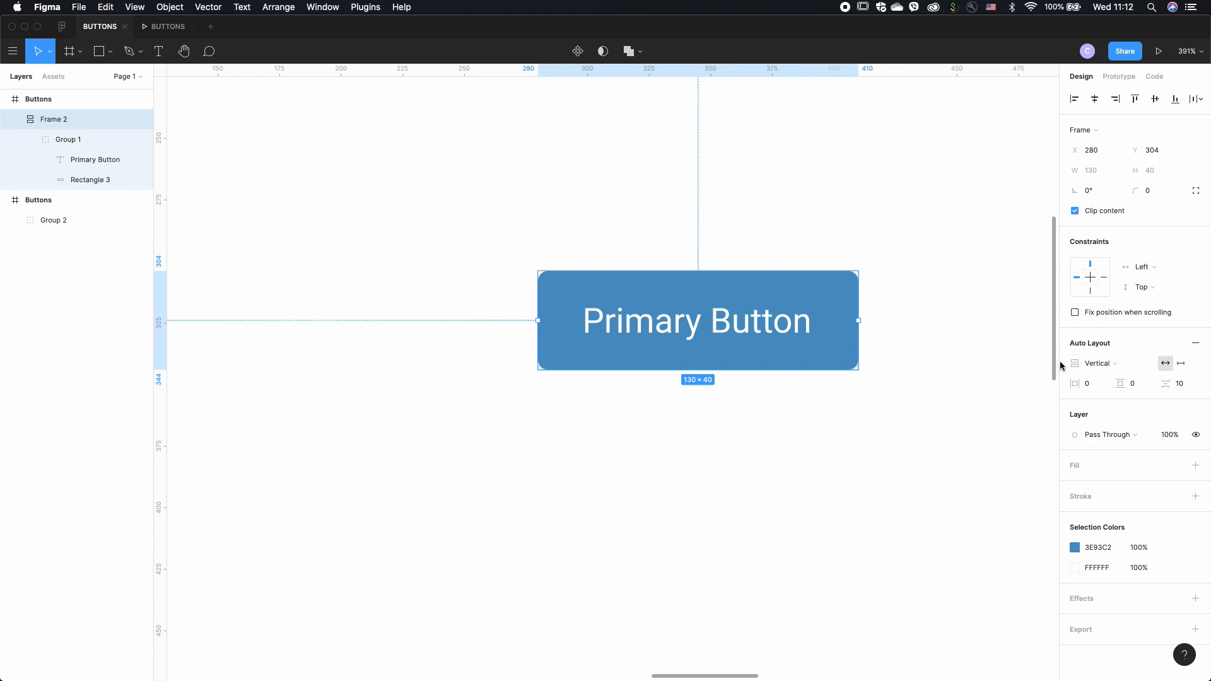
{"action": "left_click_drag", "start_coordinate": [855, 321], "coordinate": [948, 319]}
{"action": "key", "text": "super+z"}
{"action": "key", "text": "super+z"}
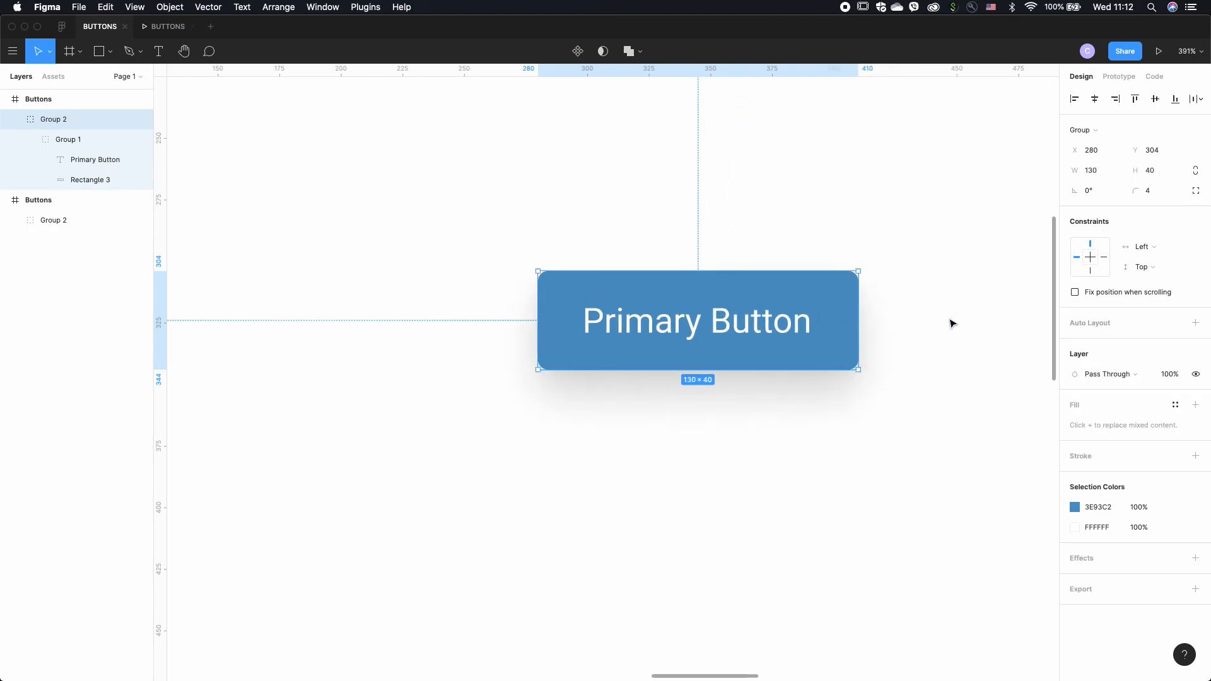
{"action": "left_click", "coordinate": [952, 323]}
- Widen the darker button's rectangle symmetrically about its centre to about 174 px, keeping the label in the middle
{"action": "scroll", "coordinate": [952, 322], "scroll_direction": "down", "scroll_amount": 5}
{"action": "scroll", "coordinate": [952, 322], "scroll_direction": "left", "scroll_amount": 3}
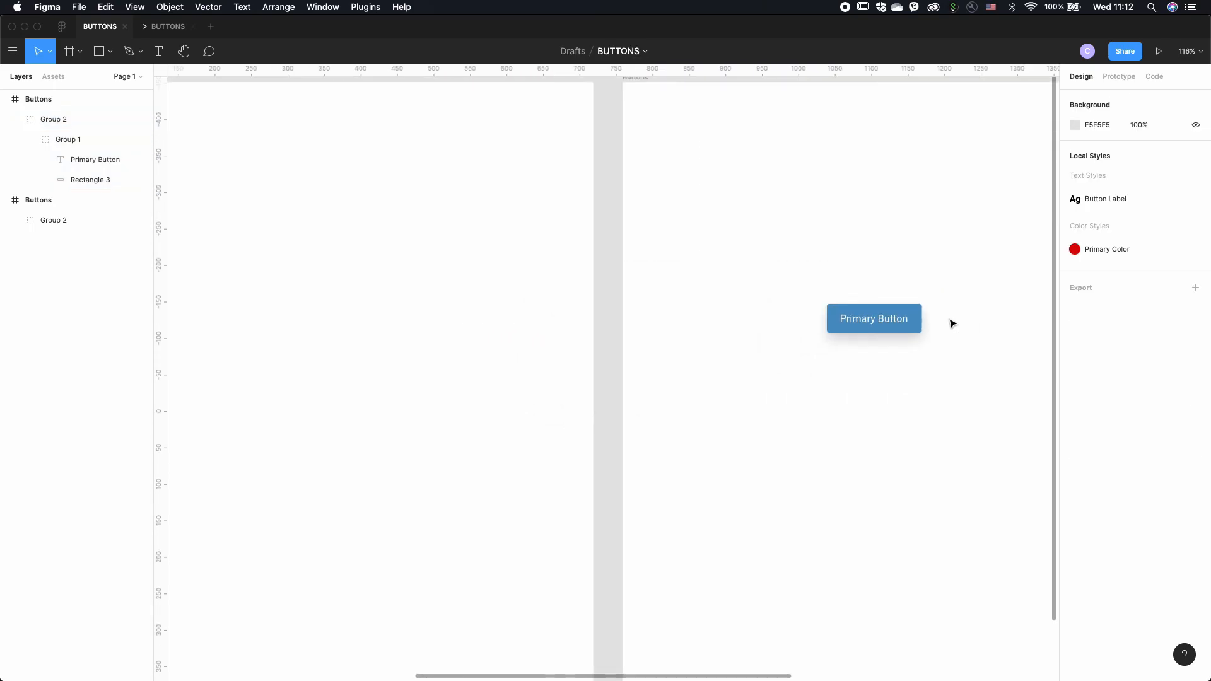
{"action": "scroll", "coordinate": [652, 410], "scroll_direction": "left", "scroll_amount": 4}
{"action": "scroll", "coordinate": [651, 411], "scroll_direction": "up", "scroll_amount": 5}
{"action": "scroll", "coordinate": [580, 373], "scroll_direction": "up", "scroll_amount": 2}
{"action": "left_click", "coordinate": [510, 262]}
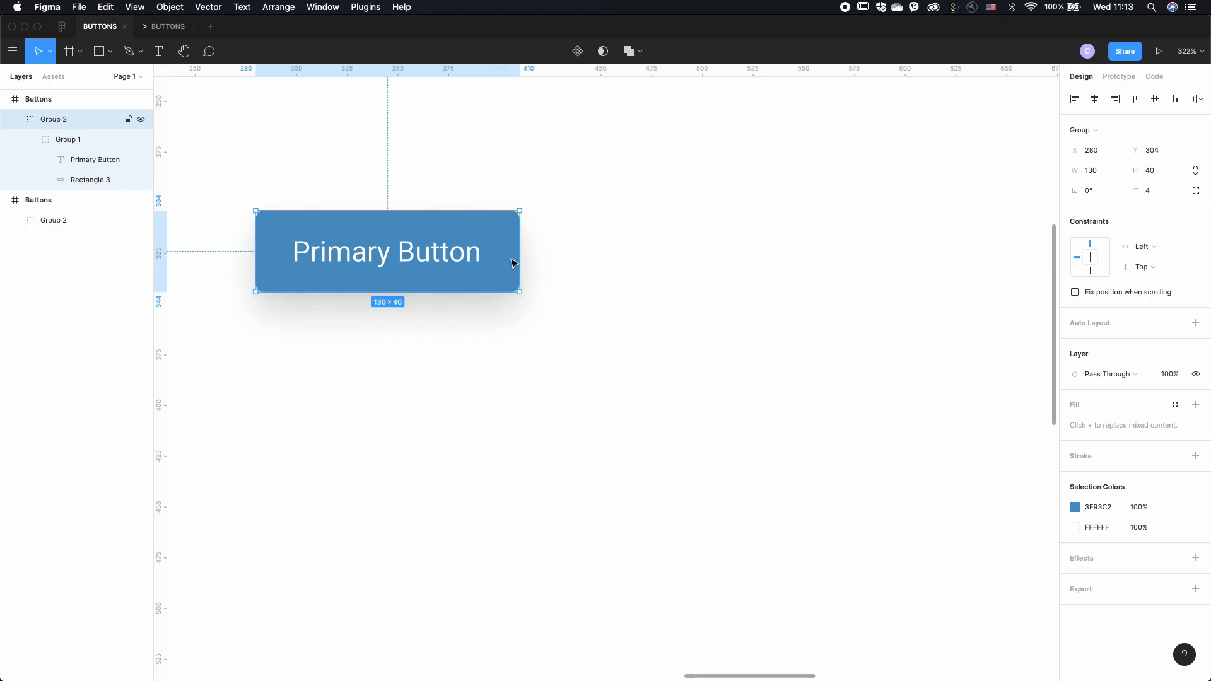
{"action": "double_click", "coordinate": [502, 252]}
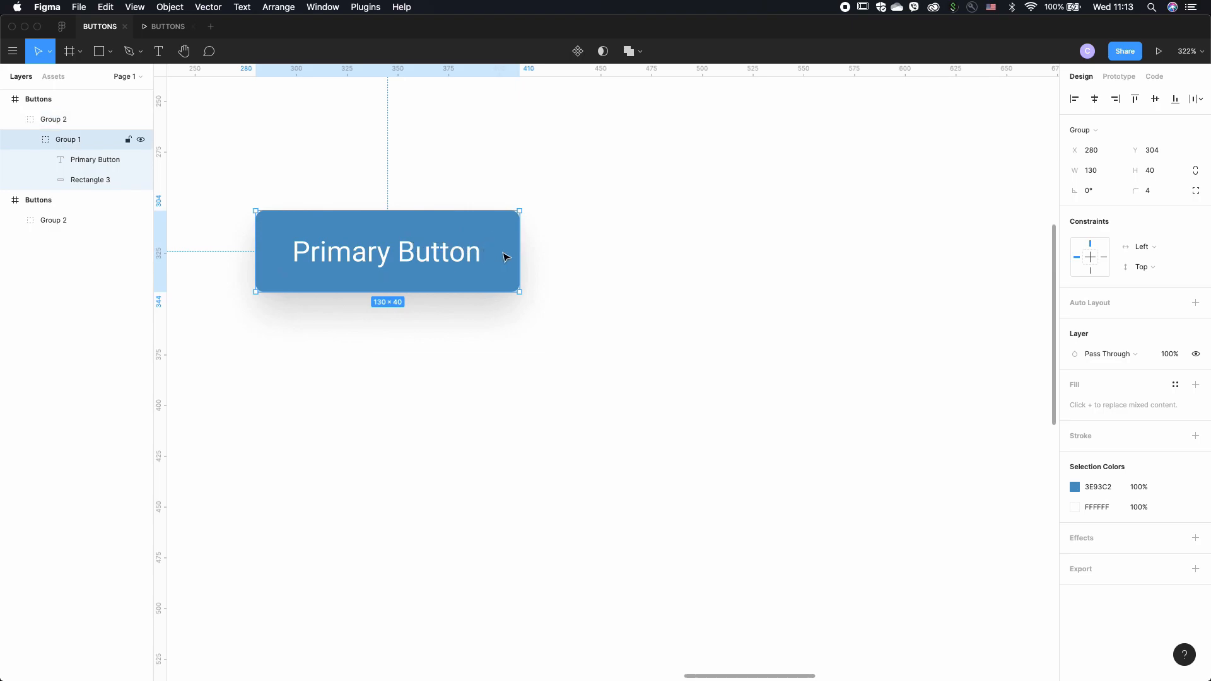
{"action": "double_click", "coordinate": [504, 255]}
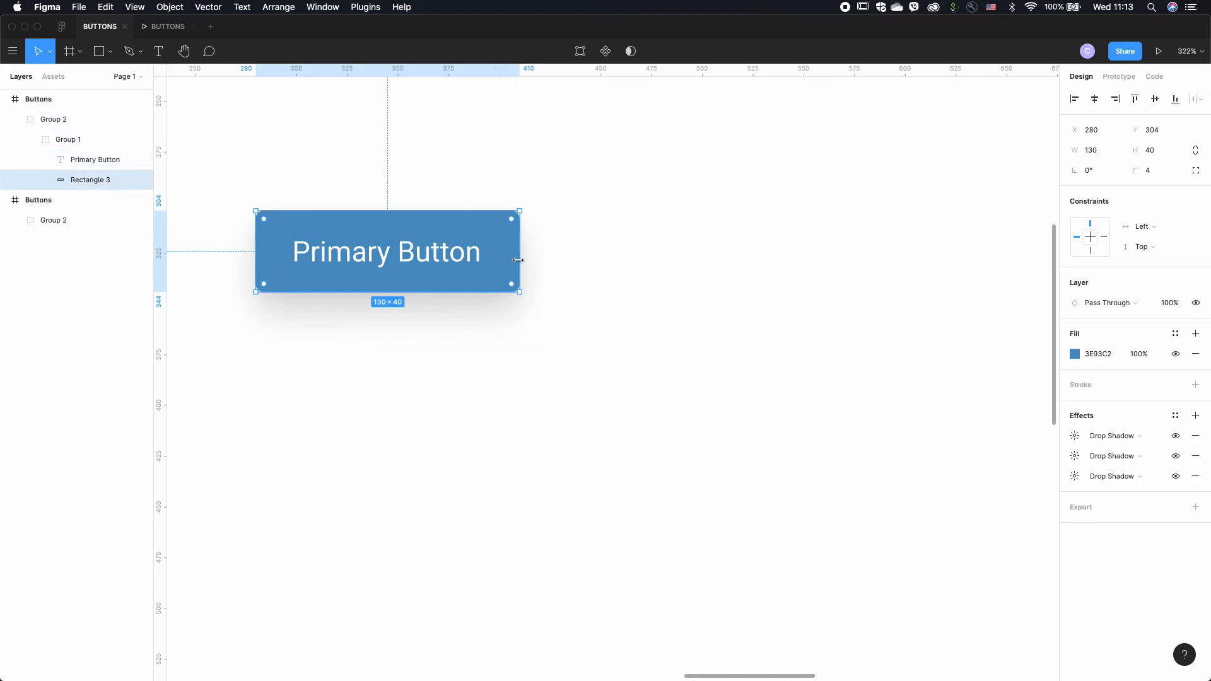
{"action": "left_click_drag", "start_coordinate": [517, 260], "coordinate": [565, 261]}
- Deselect the widened button and open the prototype preview to check its hover state
{"action": "left_click", "coordinate": [621, 276]}
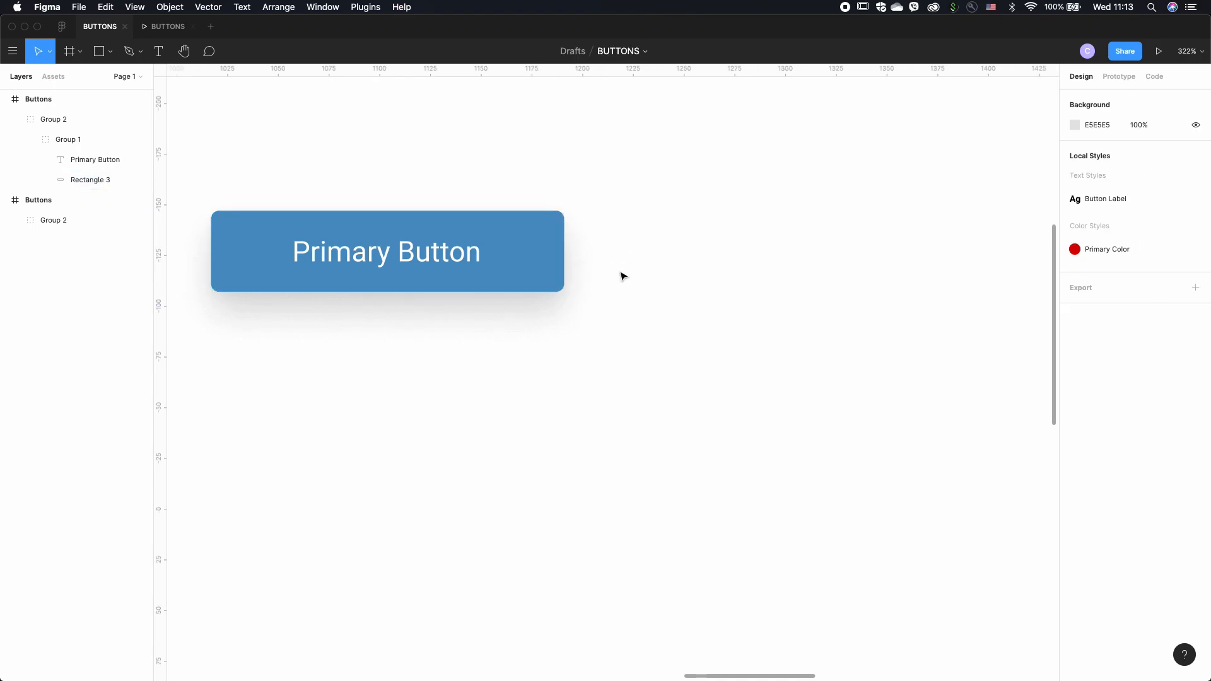
{"action": "key", "text": "shift+1"}
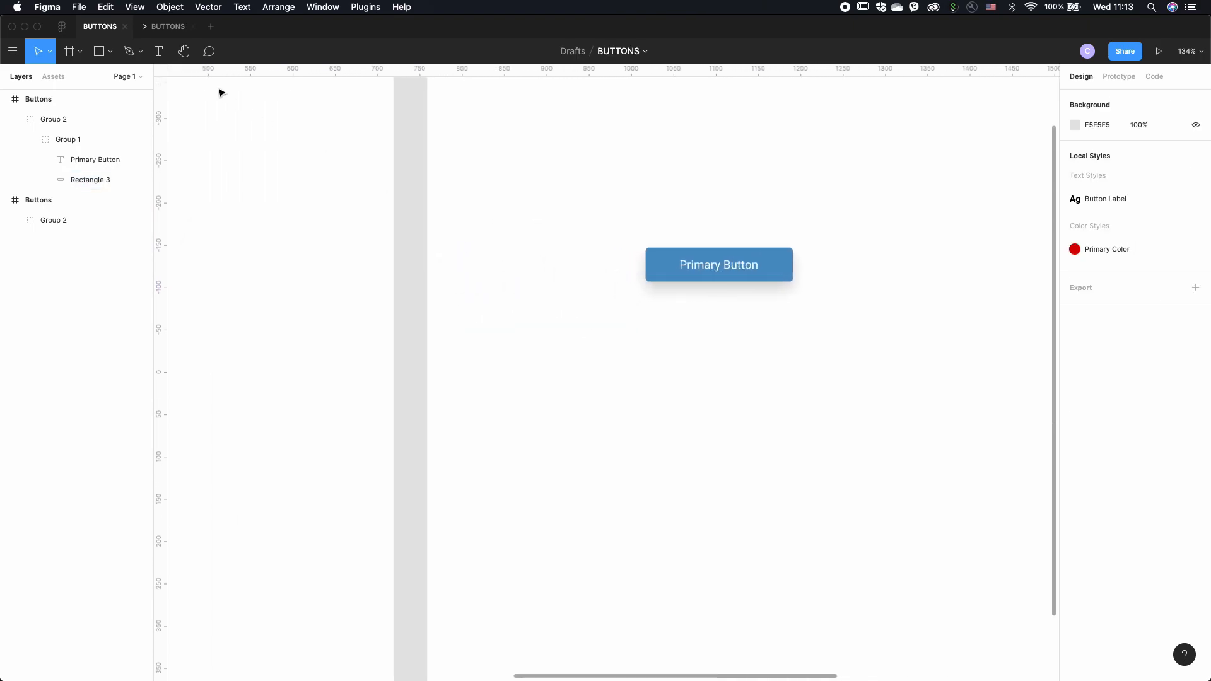
{"action": "left_click", "coordinate": [168, 30]}
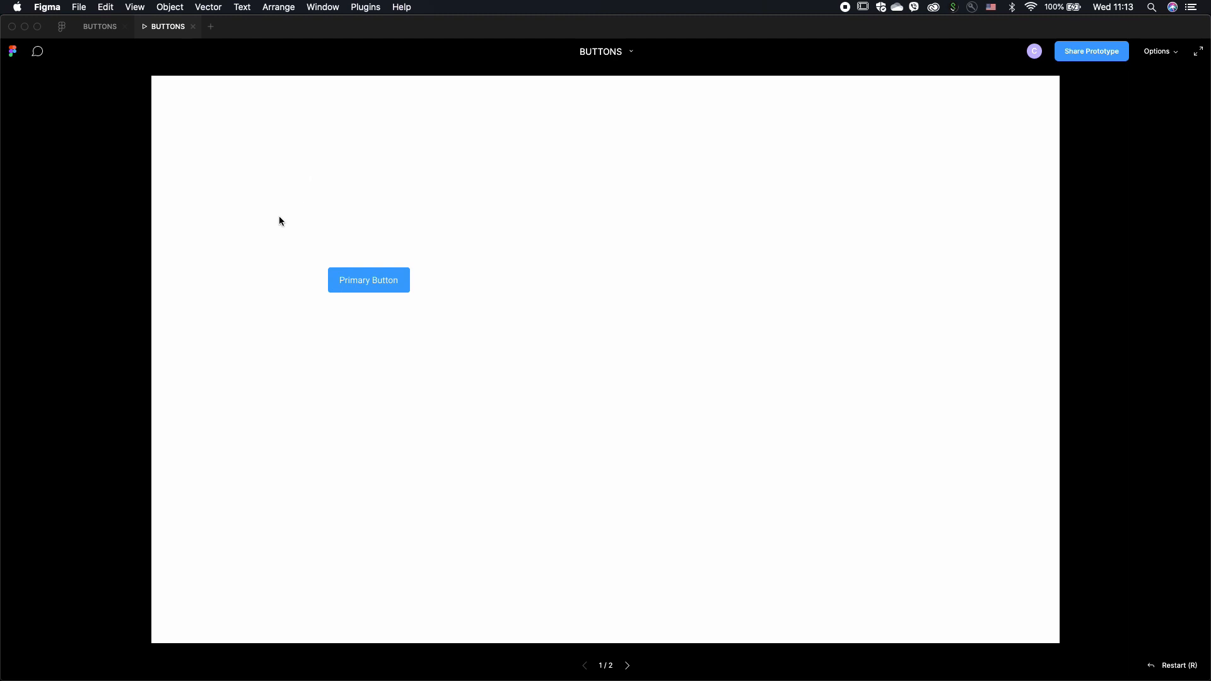
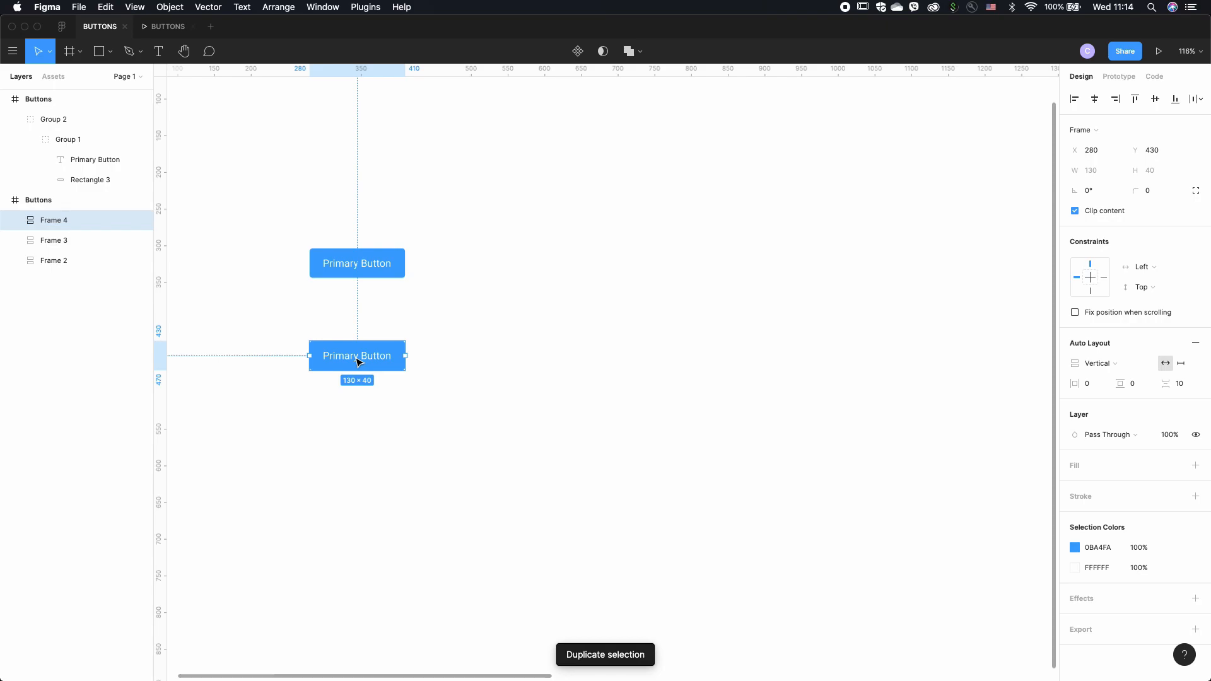
- Duplicate the lower blue button twice in place and recolour the topmost copy to olive yellow C7CB17
{"action": "key", "text": "super+d"}
{"action": "key", "text": "super+d"}
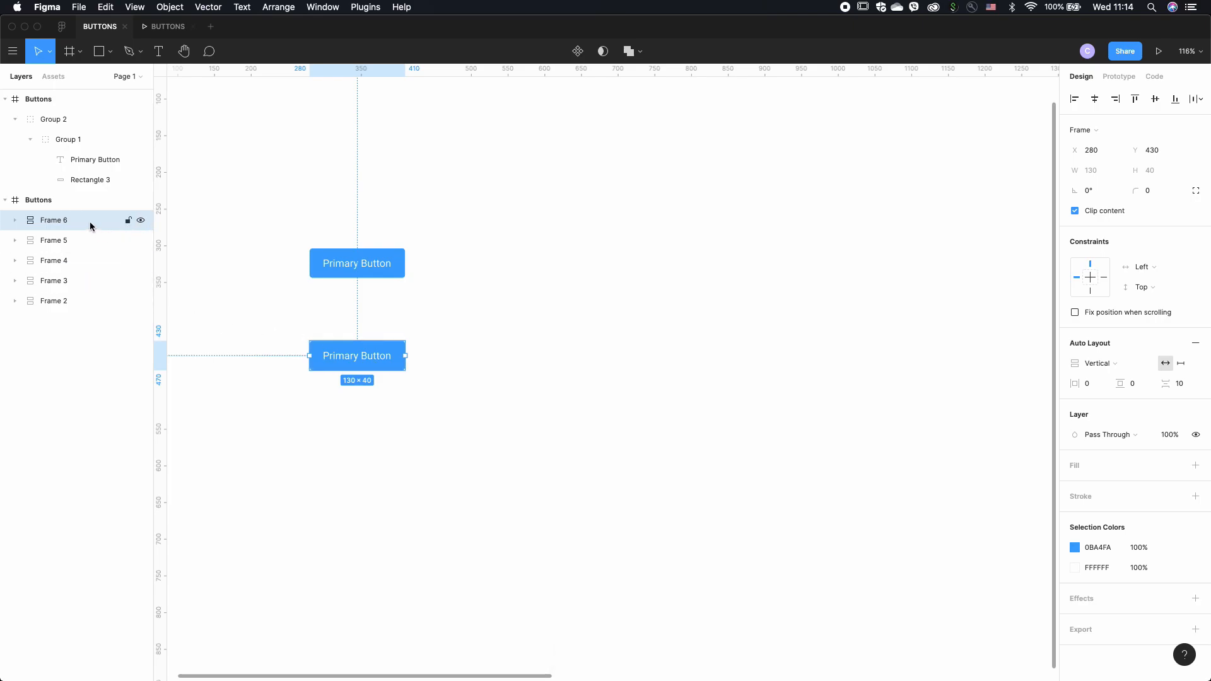
{"action": "left_click", "coordinate": [1074, 548]}
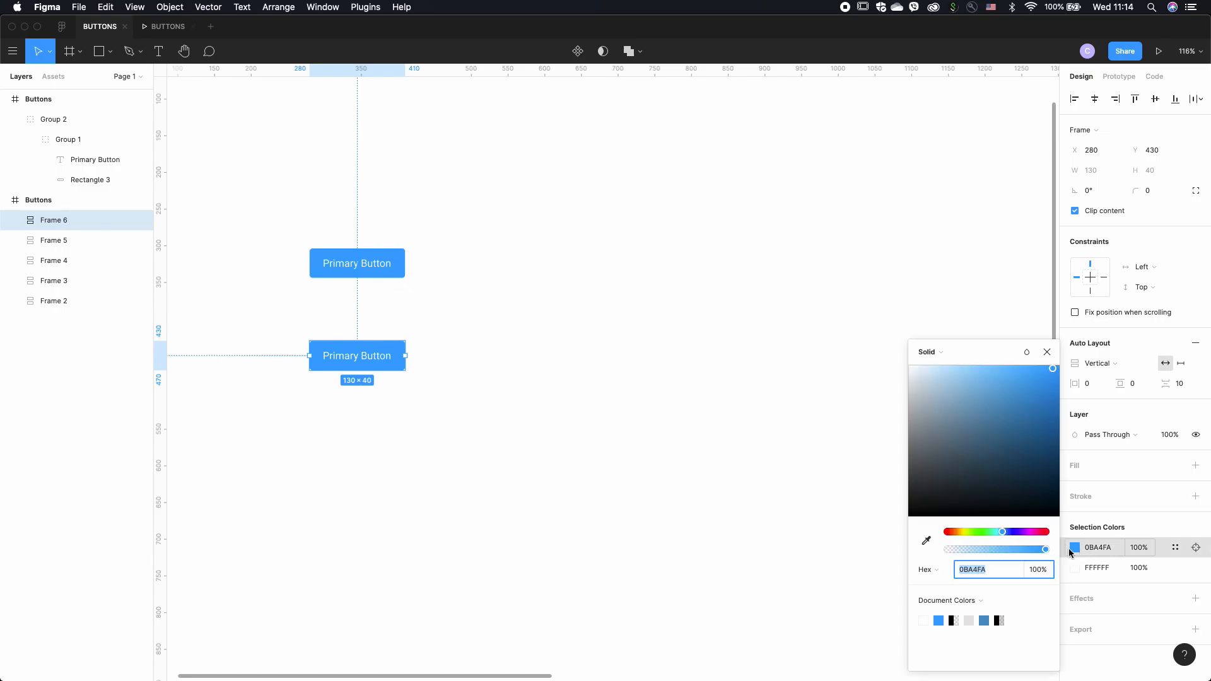
{"action": "left_click", "coordinate": [964, 532]}
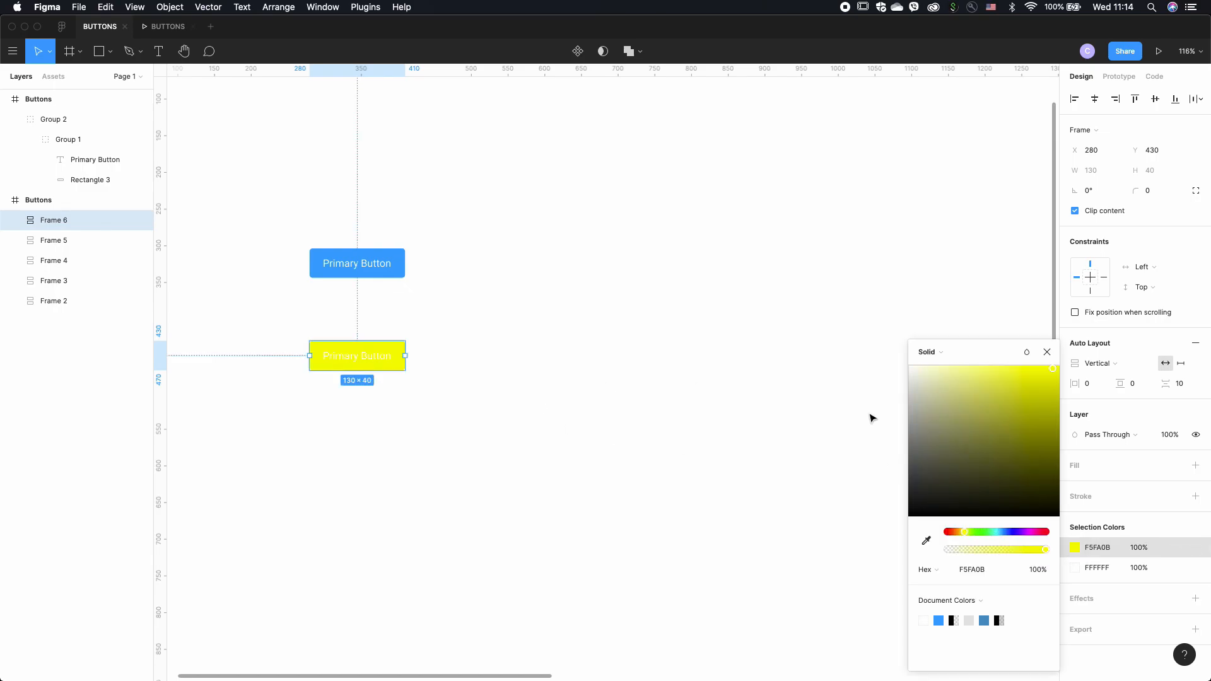
{"action": "left_click", "coordinate": [1042, 400]}
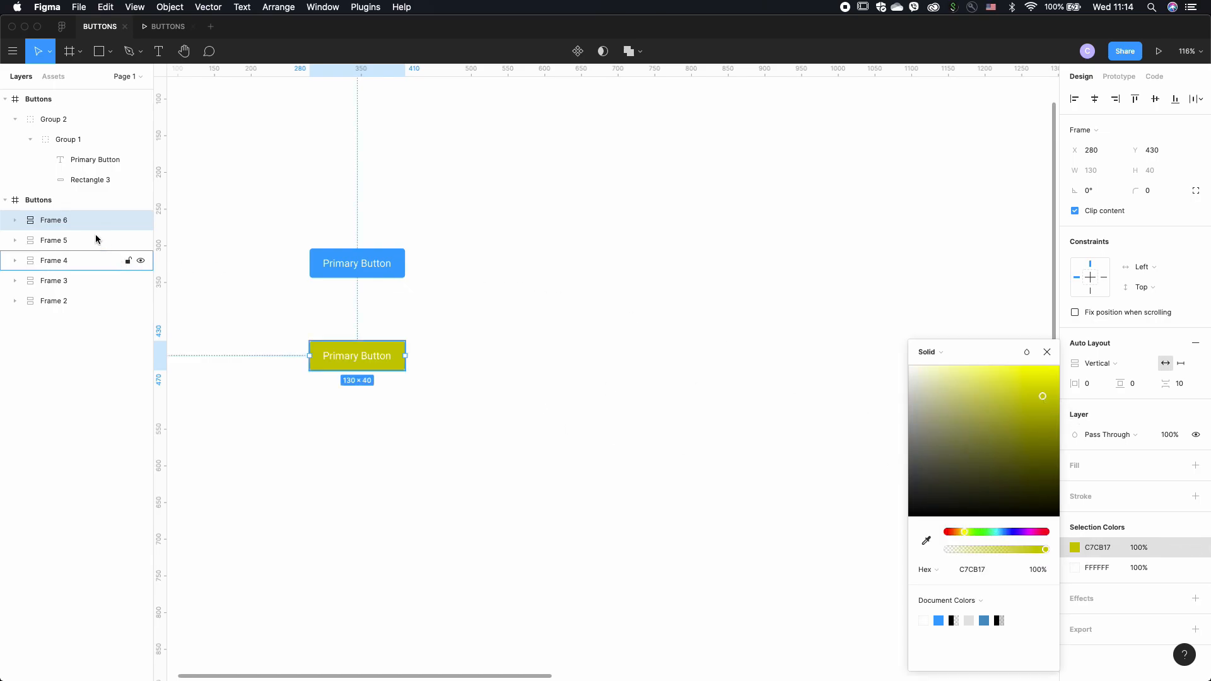
- Hide the yellow Frame 6 and recolour the button in Frame 5 to magenta FA0BB7
{"action": "left_click", "coordinate": [79, 243]}
{"action": "left_click", "coordinate": [140, 220]}
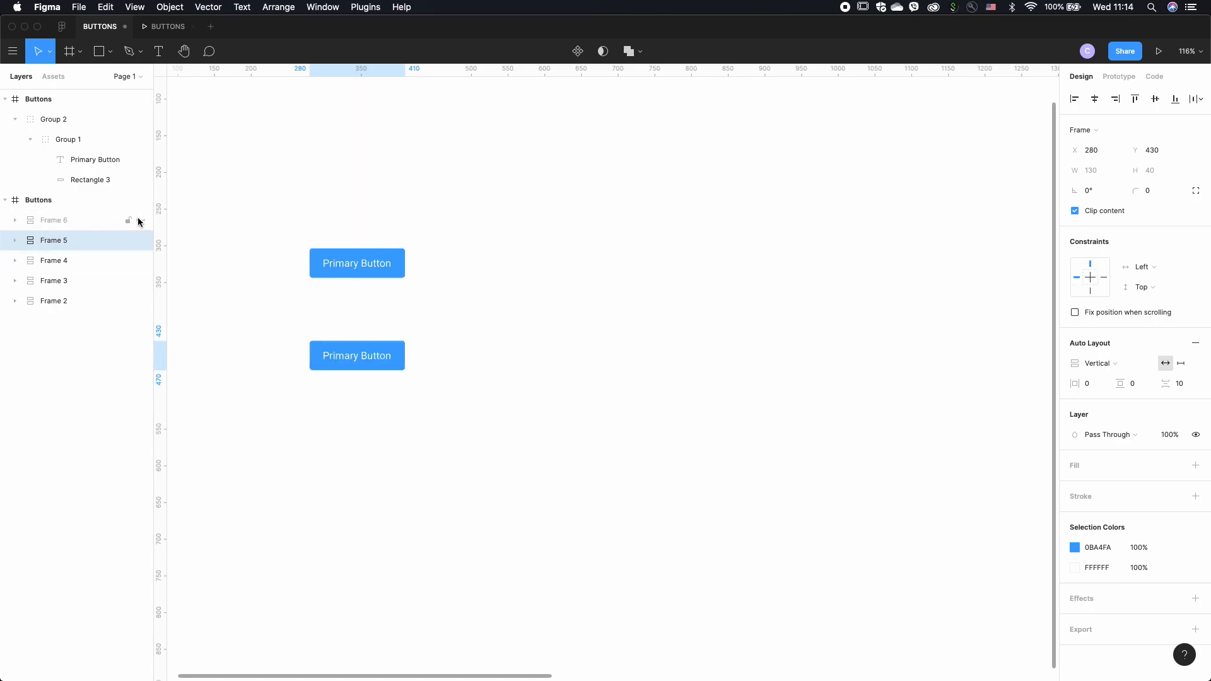
{"action": "left_click", "coordinate": [1075, 548]}
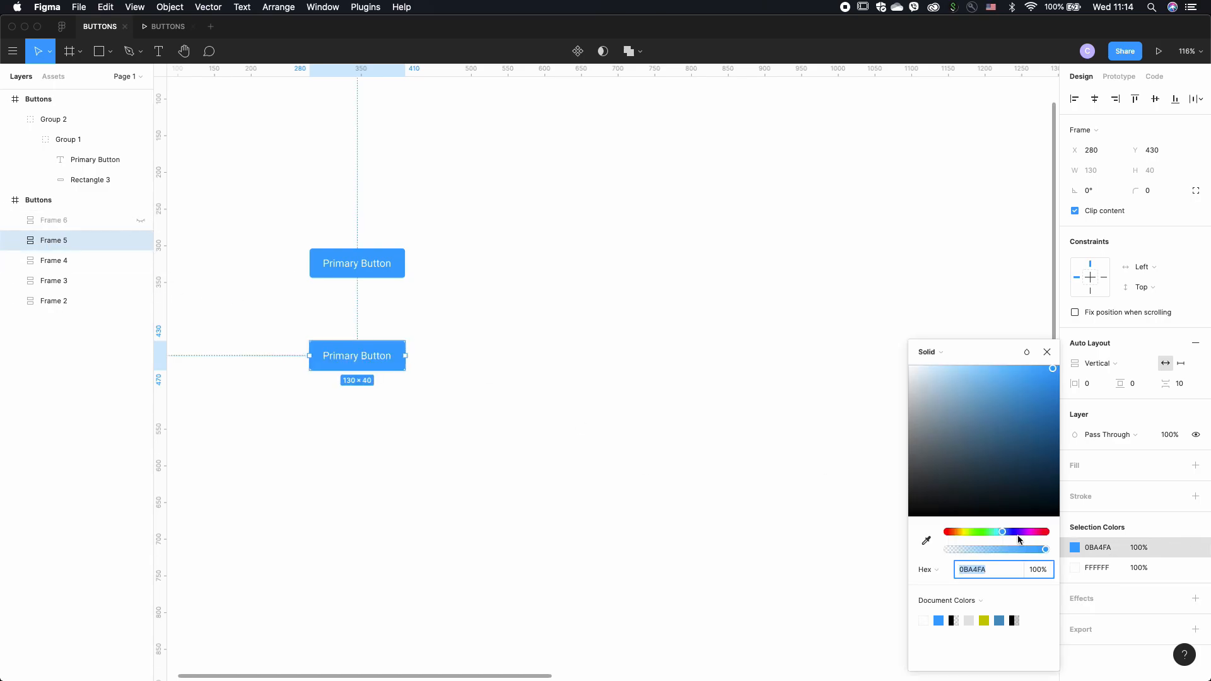
{"action": "left_click", "coordinate": [1034, 534]}
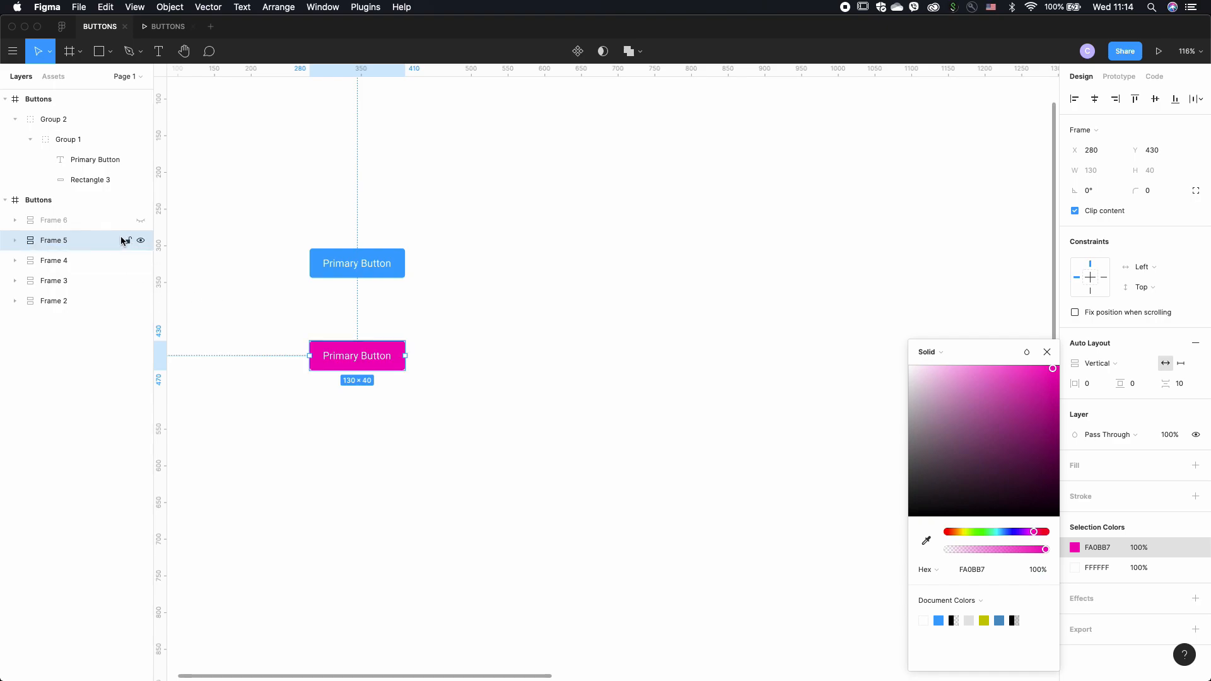
- Hide the magenta Frame 5 and recolour the button in Frame 4 to green 1FFA0B
{"action": "left_click", "coordinate": [140, 241]}
{"action": "left_click", "coordinate": [108, 261]}
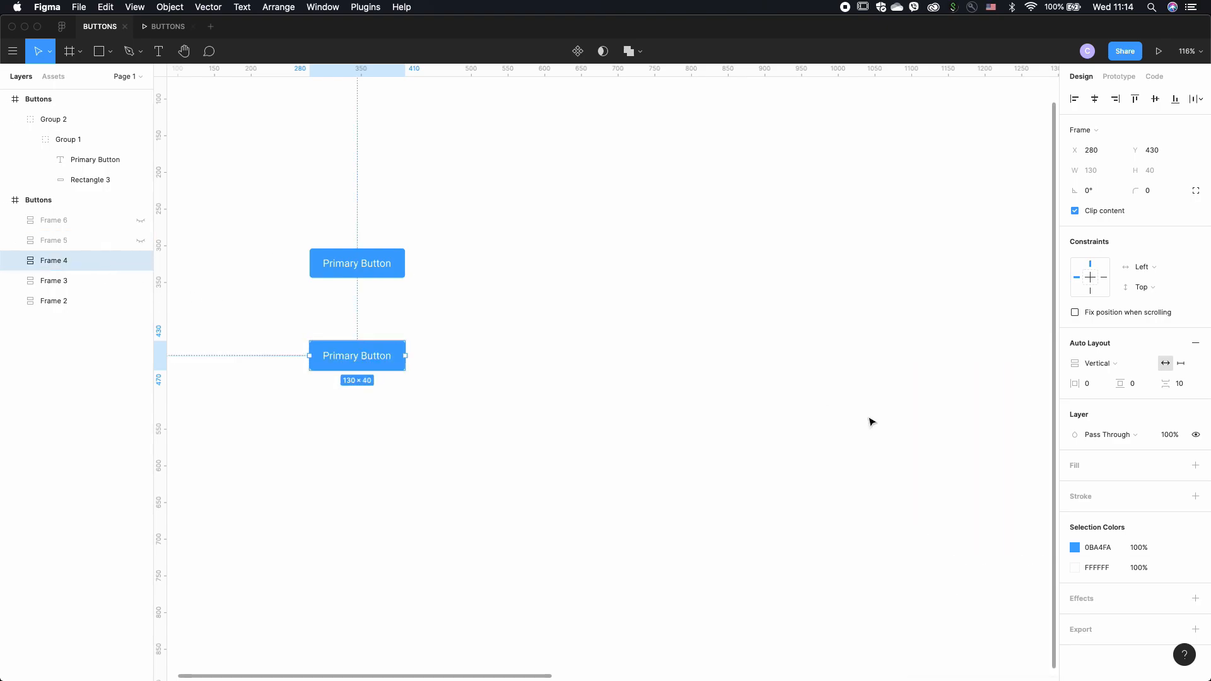
{"action": "left_click", "coordinate": [1072, 549]}
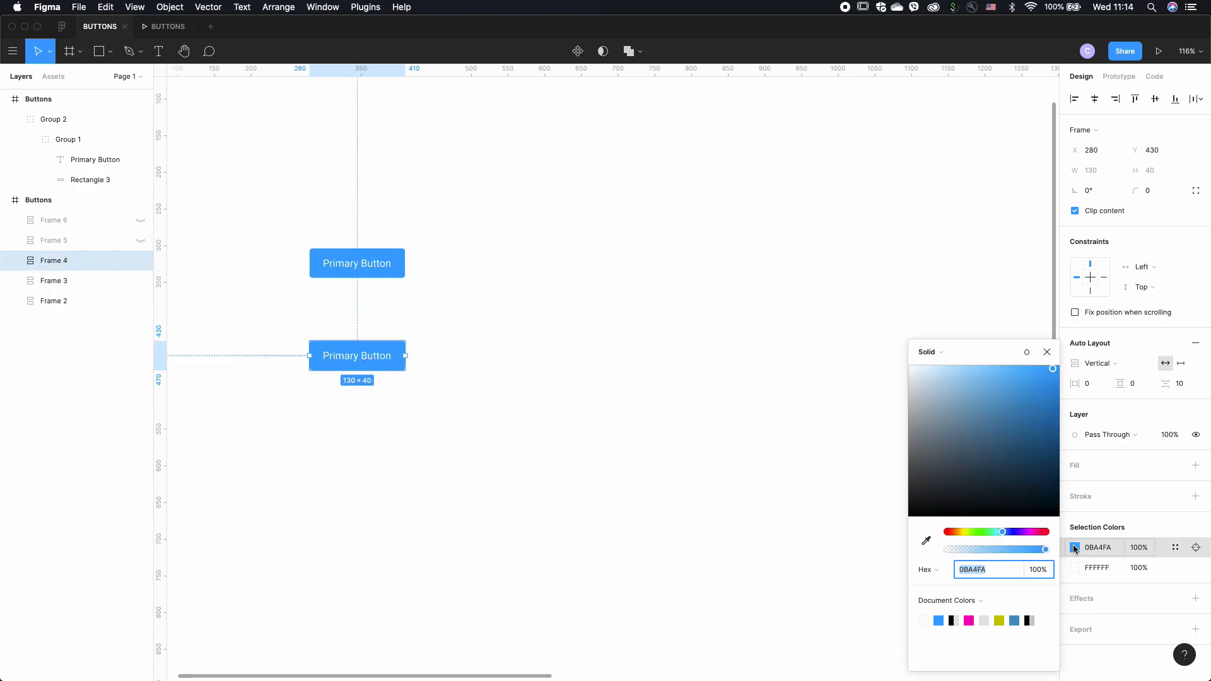
{"action": "left_click", "coordinate": [980, 535]}
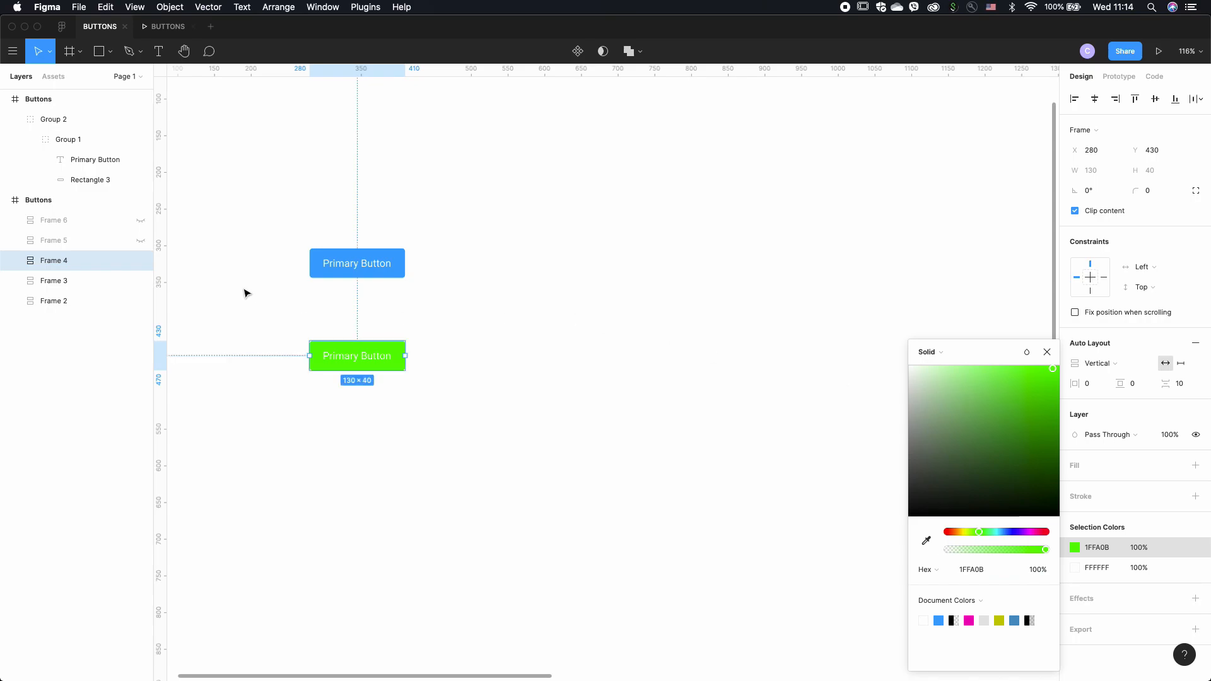
- Toggle the visibility of the stacked buttons to preview each colour, and show Frames 4, 5 and 6 again
{"action": "left_click", "coordinate": [140, 261]}
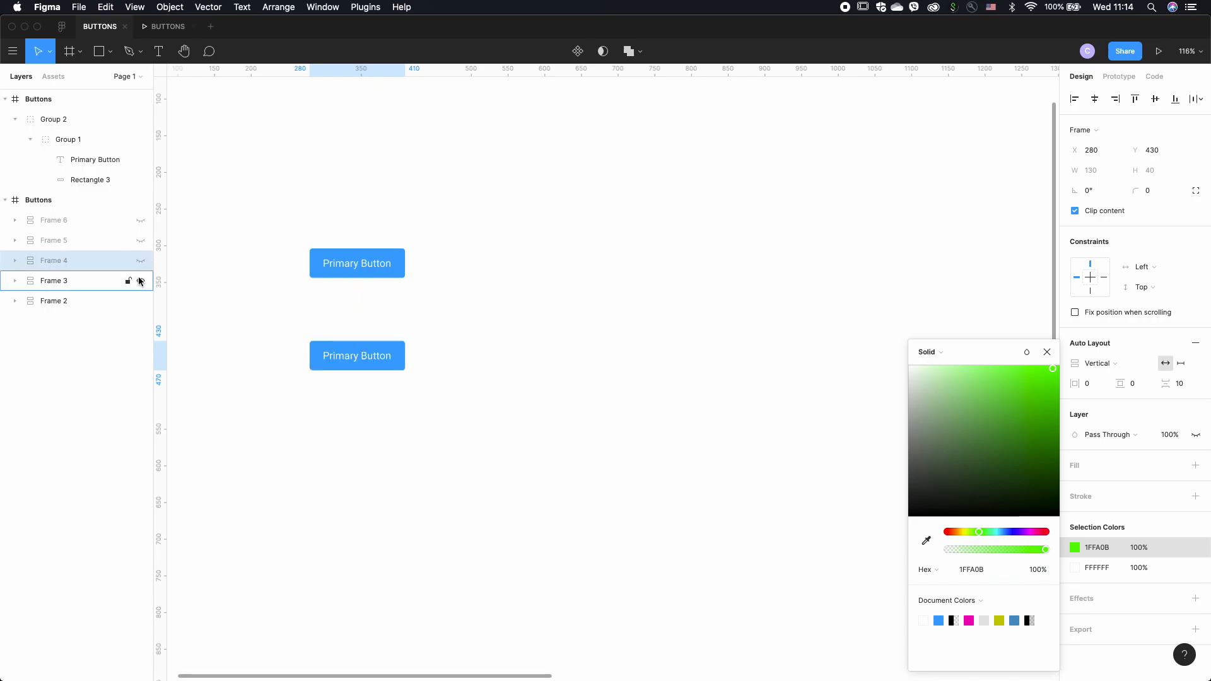
{"action": "left_click", "coordinate": [140, 280]}
{"action": "left_click", "coordinate": [140, 281]}
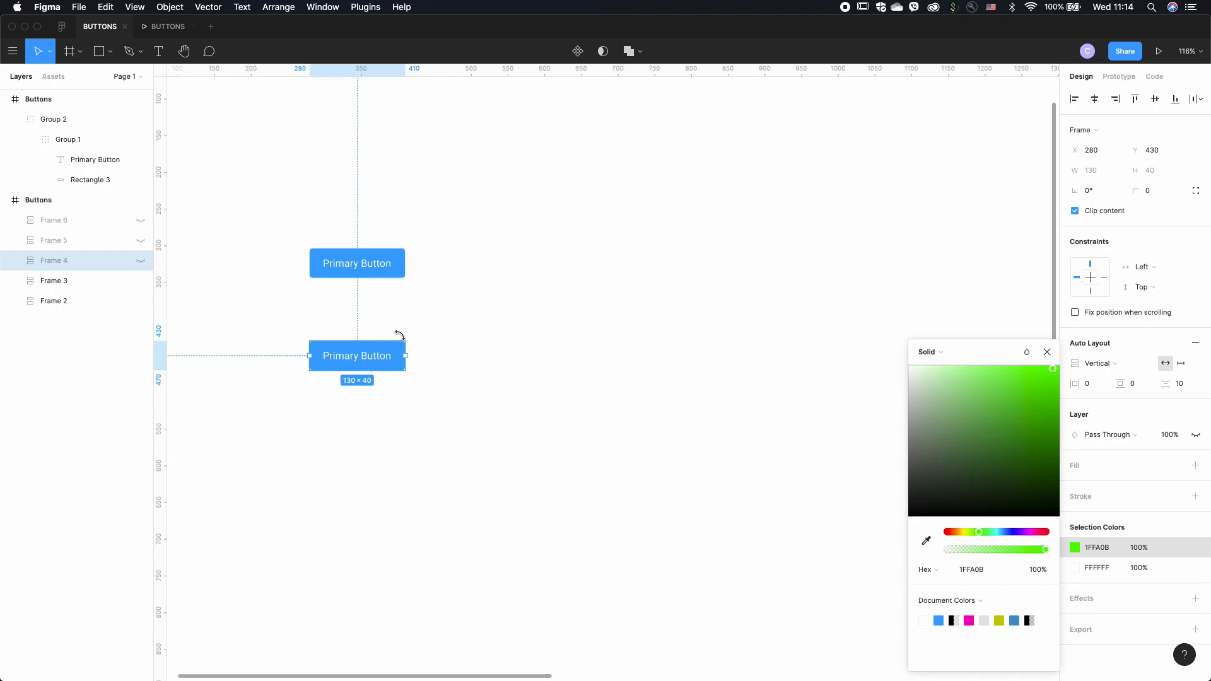
{"action": "left_click", "coordinate": [140, 261]}
{"action": "left_click", "coordinate": [140, 240]}
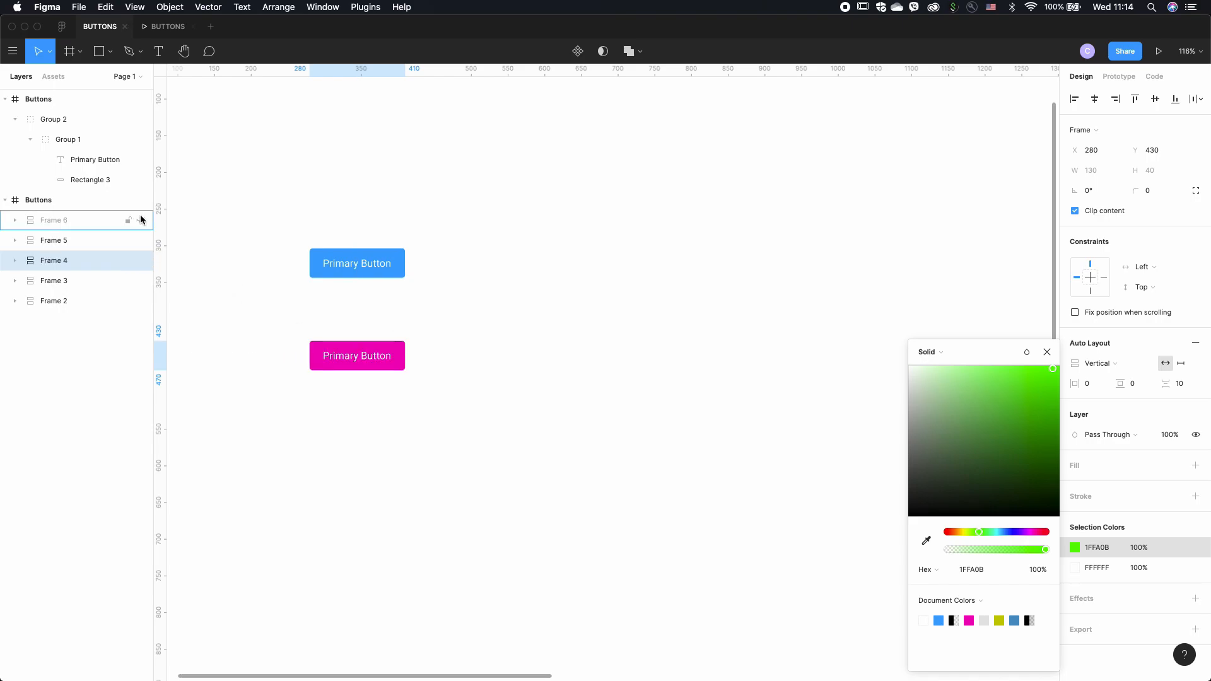
{"action": "left_click", "coordinate": [140, 220]}
- Select Frames 6, 5 and 4 together to review the stacked copies beside the second Buttons frame
{"action": "left_click", "coordinate": [97, 221]}
{"action": "left_click", "coordinate": [89, 241], "text": "shift"}
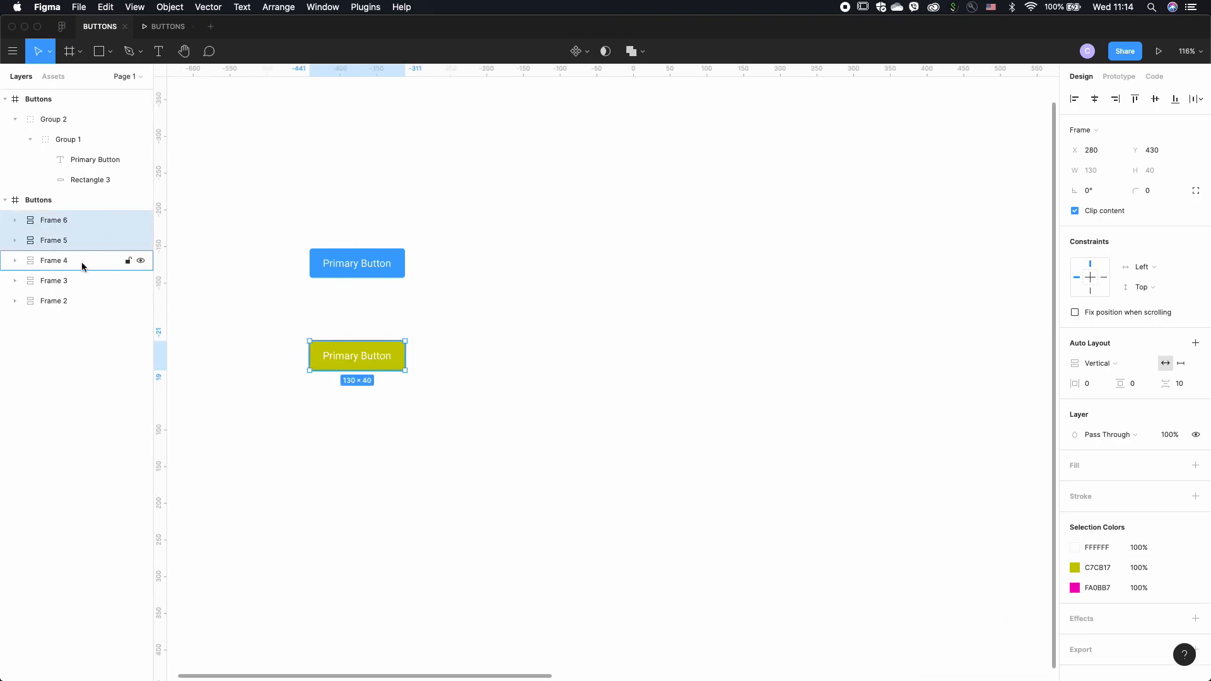
{"action": "left_click", "coordinate": [82, 266], "text": "shift"}
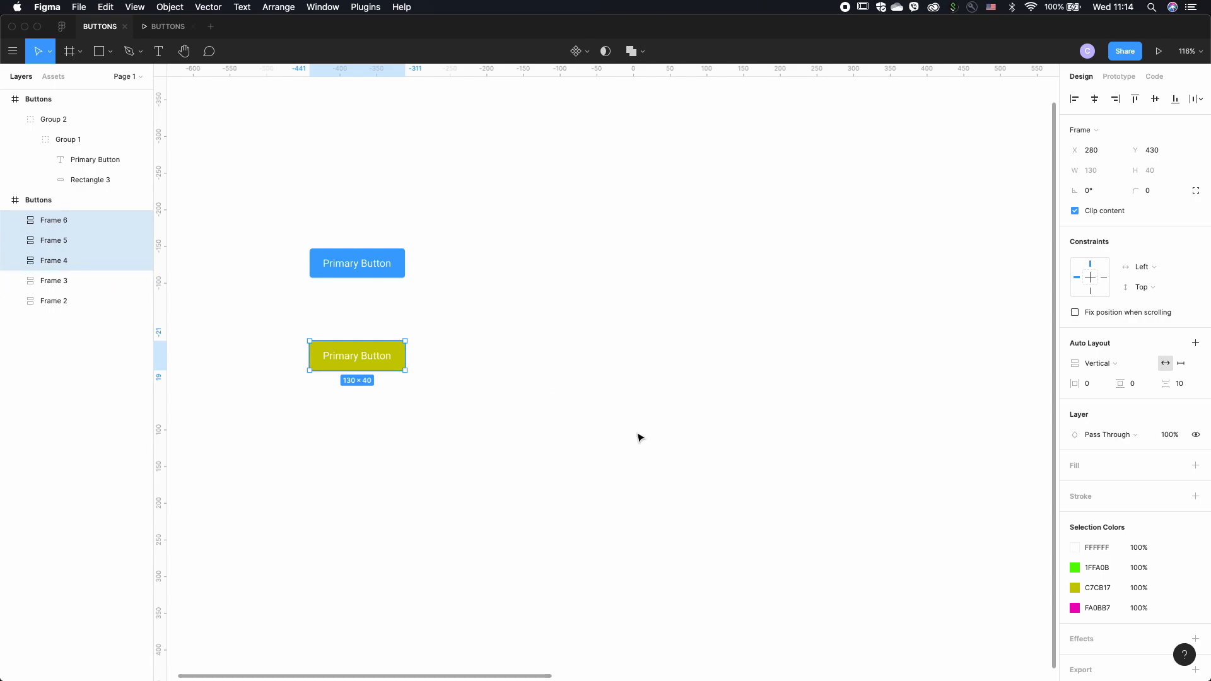
{"action": "scroll", "coordinate": [771, 401], "scroll_direction": "down", "scroll_amount": 5, "text": "ctrl"}
{"action": "scroll", "coordinate": [770, 401], "scroll_direction": "down", "scroll_amount": 2, "text": "ctrl"}
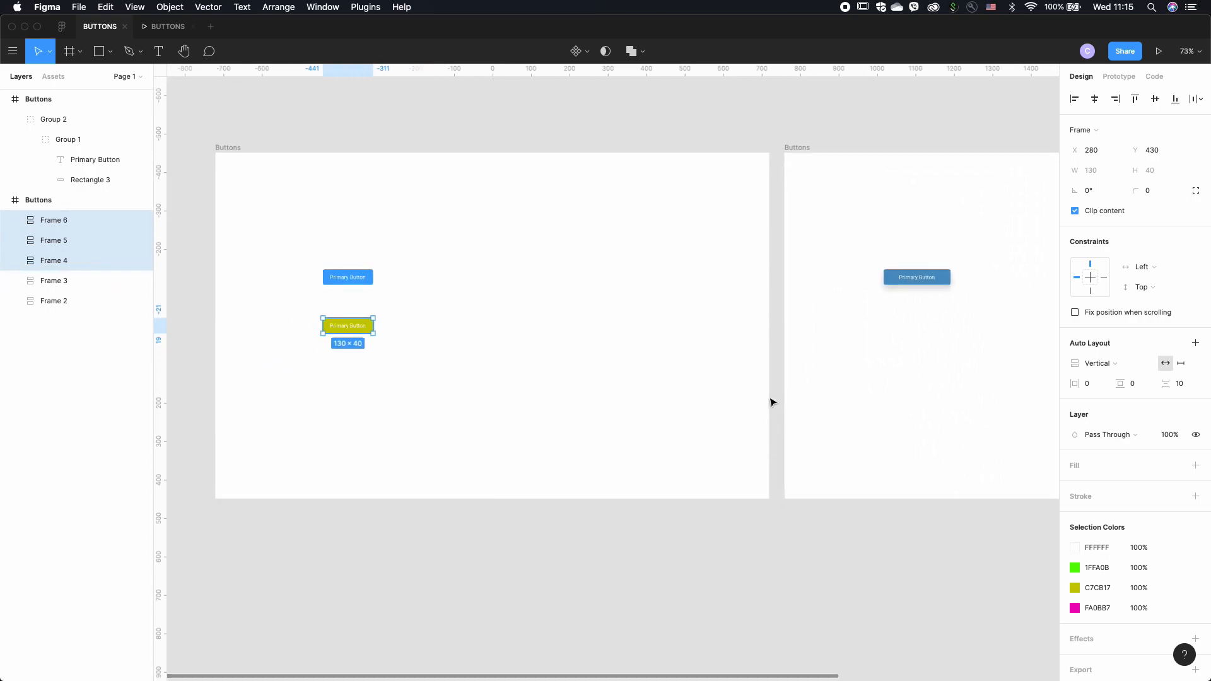
- Delete the second Buttons frame with the darker button and the upper blue button in the original frame
{"action": "left_click", "coordinate": [773, 151]}
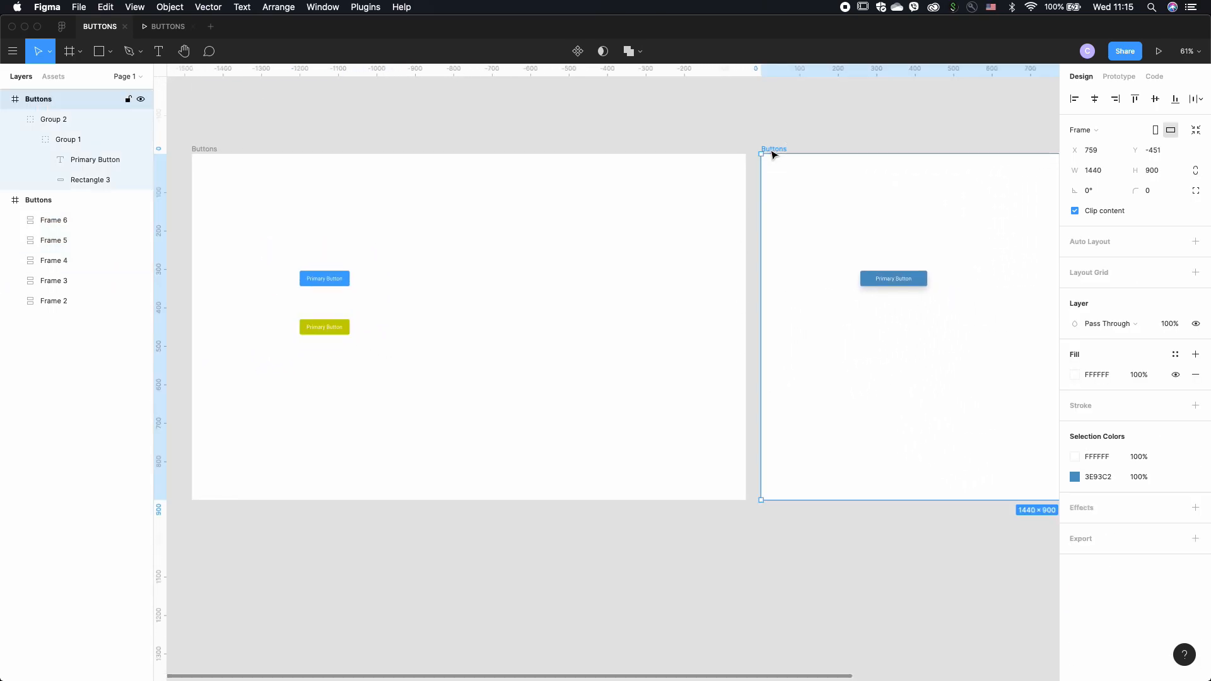
{"action": "key", "text": "Delete"}
{"action": "left_click", "coordinate": [338, 275]}
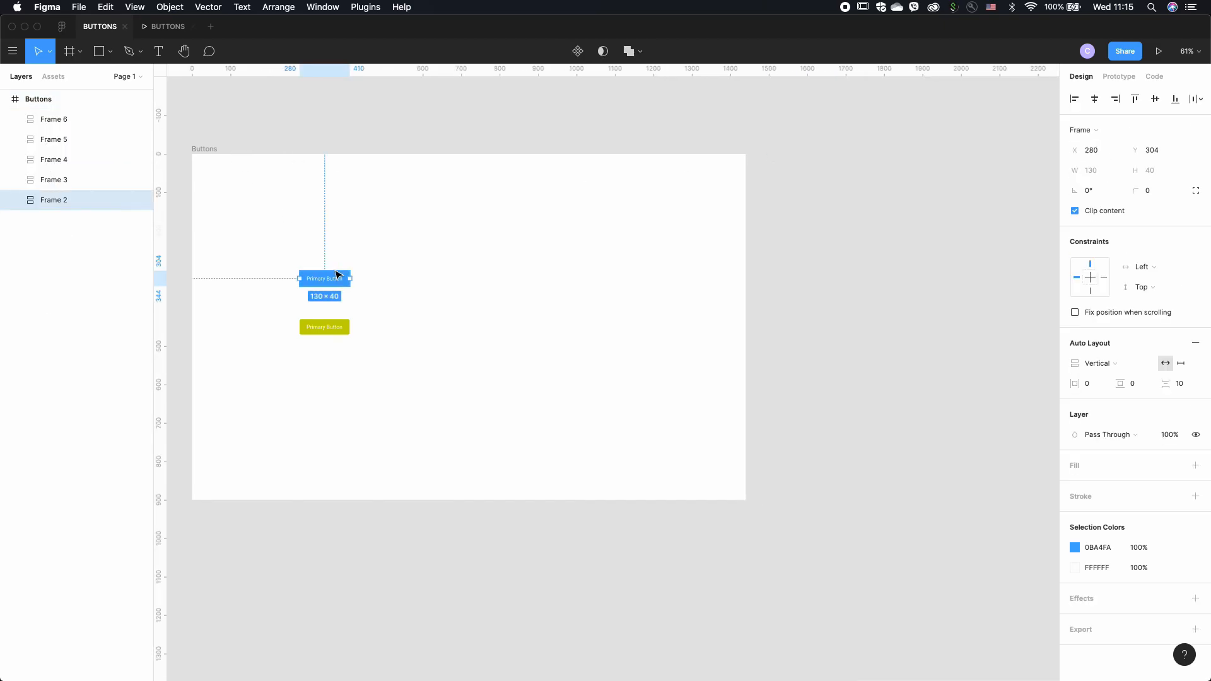
{"action": "key", "text": "Delete"}
- Duplicate the Buttons frame containing the stacked coloured buttons
{"action": "left_click", "coordinate": [207, 150]}
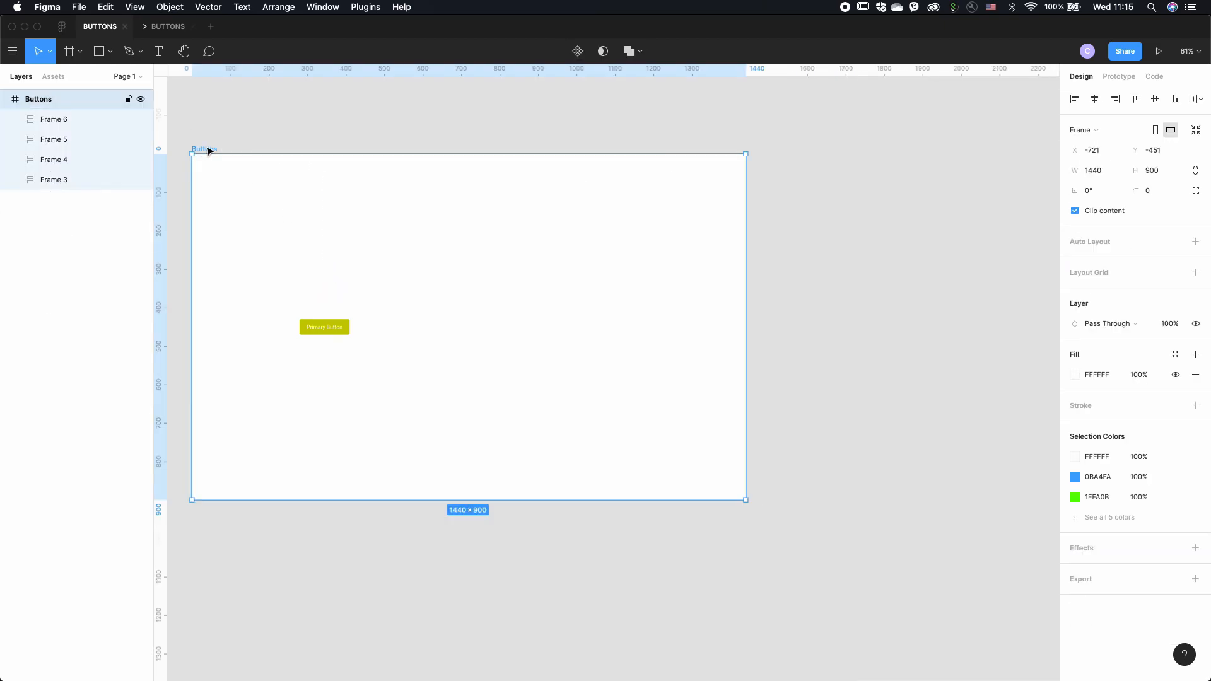
{"action": "key", "text": "super+d"}
{"action": "scroll", "coordinate": [208, 151], "scroll_direction": "left", "scroll_amount": 5}
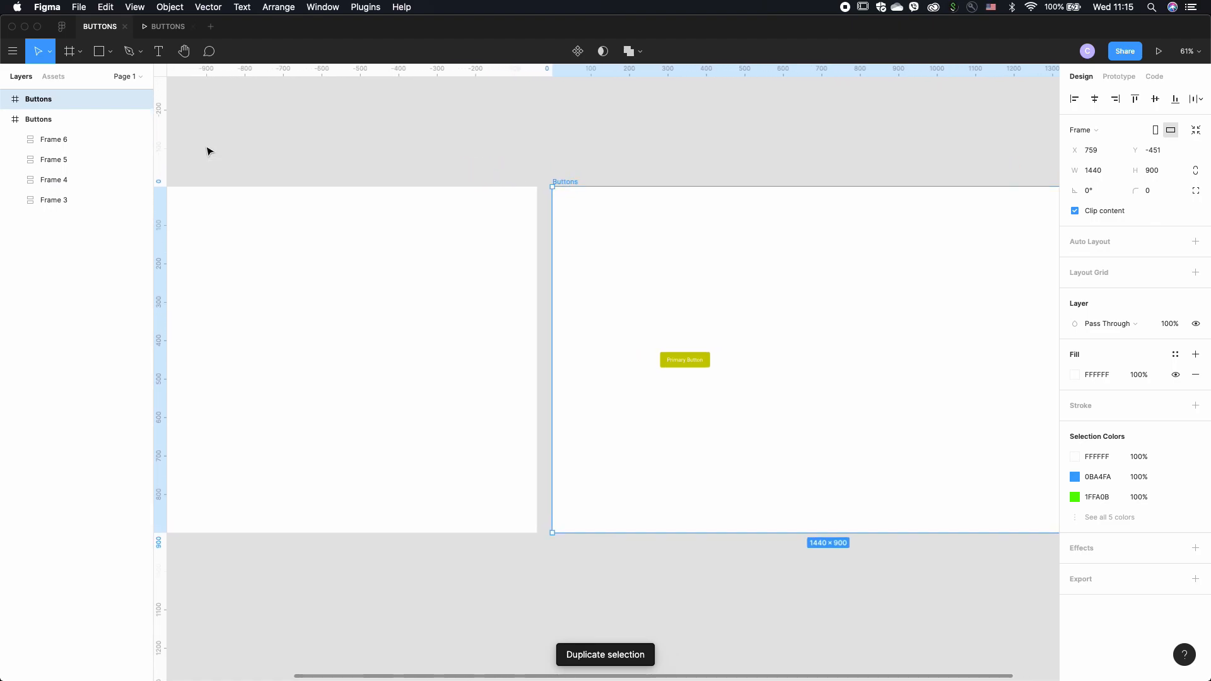
{"action": "scroll", "coordinate": [208, 151], "scroll_direction": "left", "scroll_amount": 3}
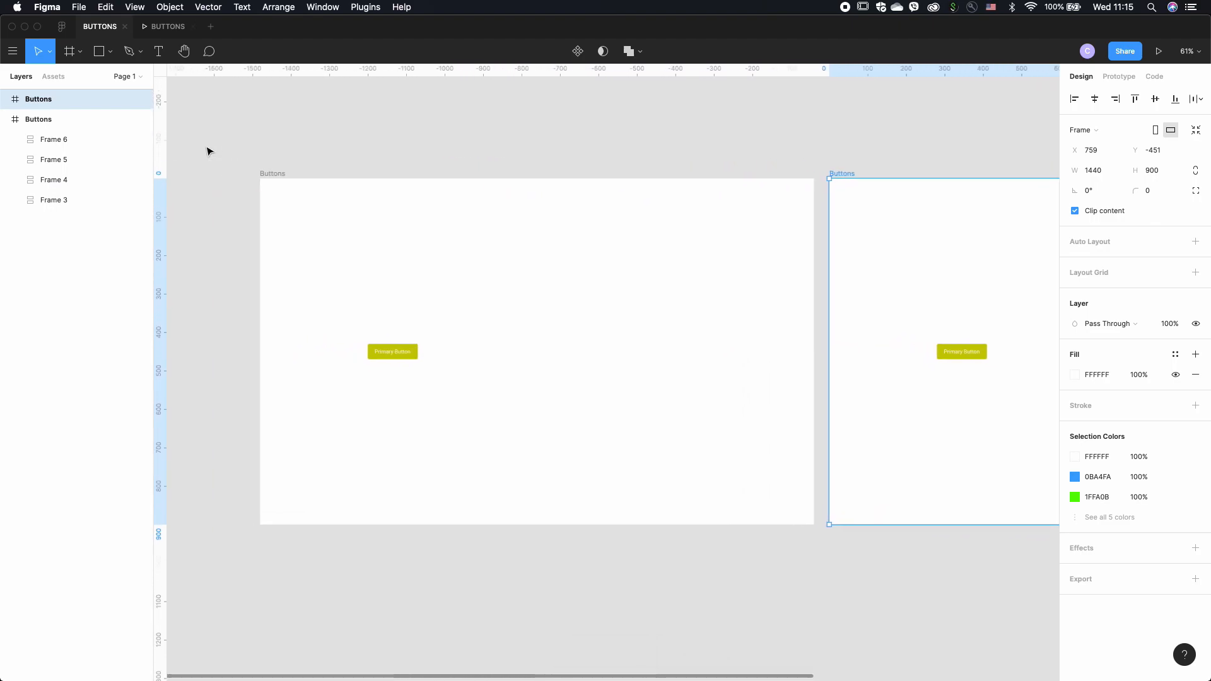
{"action": "left_click", "coordinate": [285, 173]}
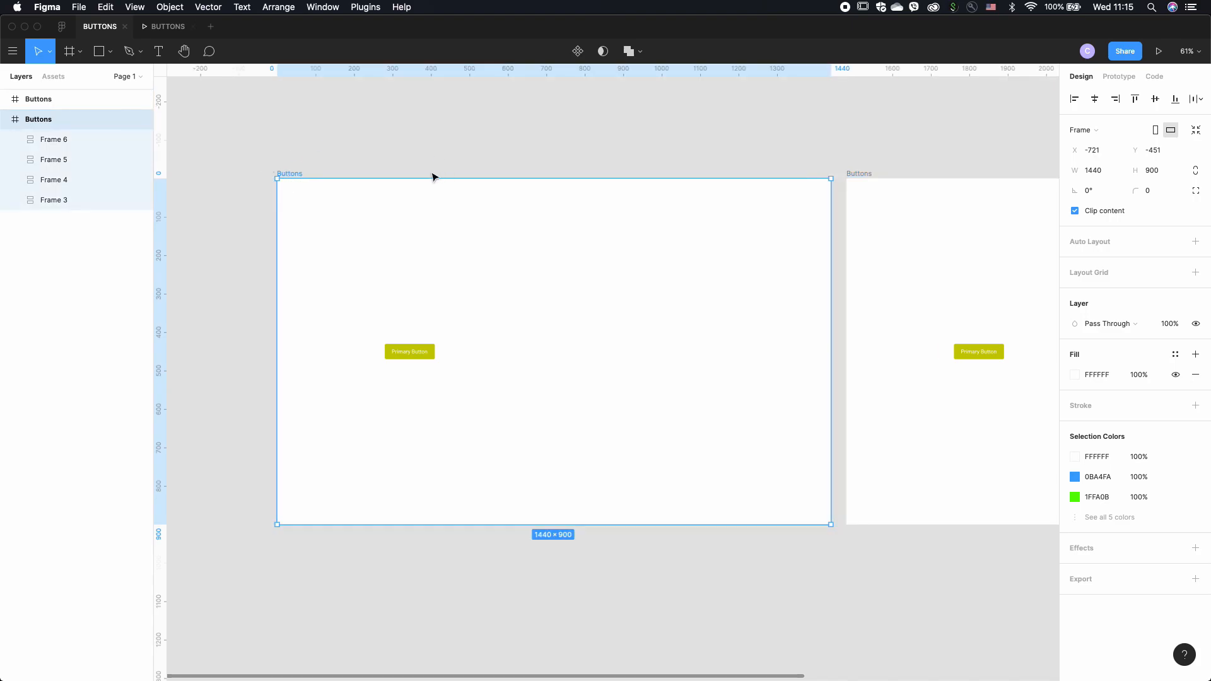
{"action": "scroll", "coordinate": [433, 177], "scroll_direction": "right", "scroll_amount": 3}
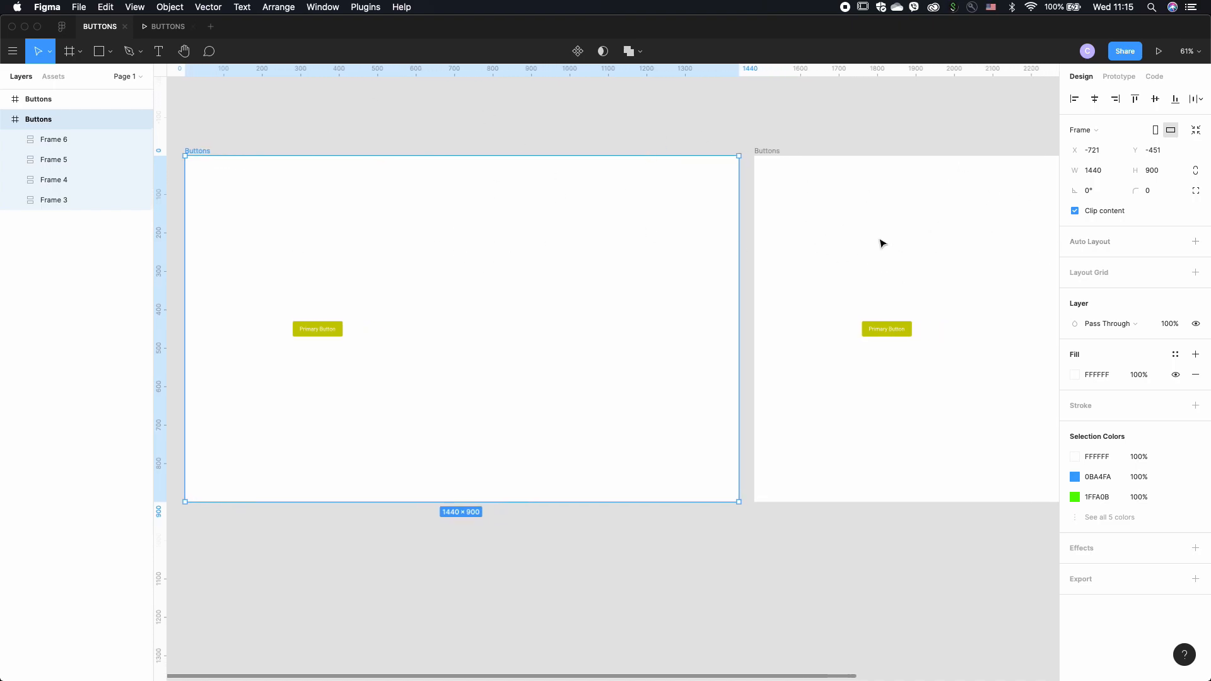
{"action": "scroll", "coordinate": [944, 264], "scroll_direction": "right", "scroll_amount": 2}
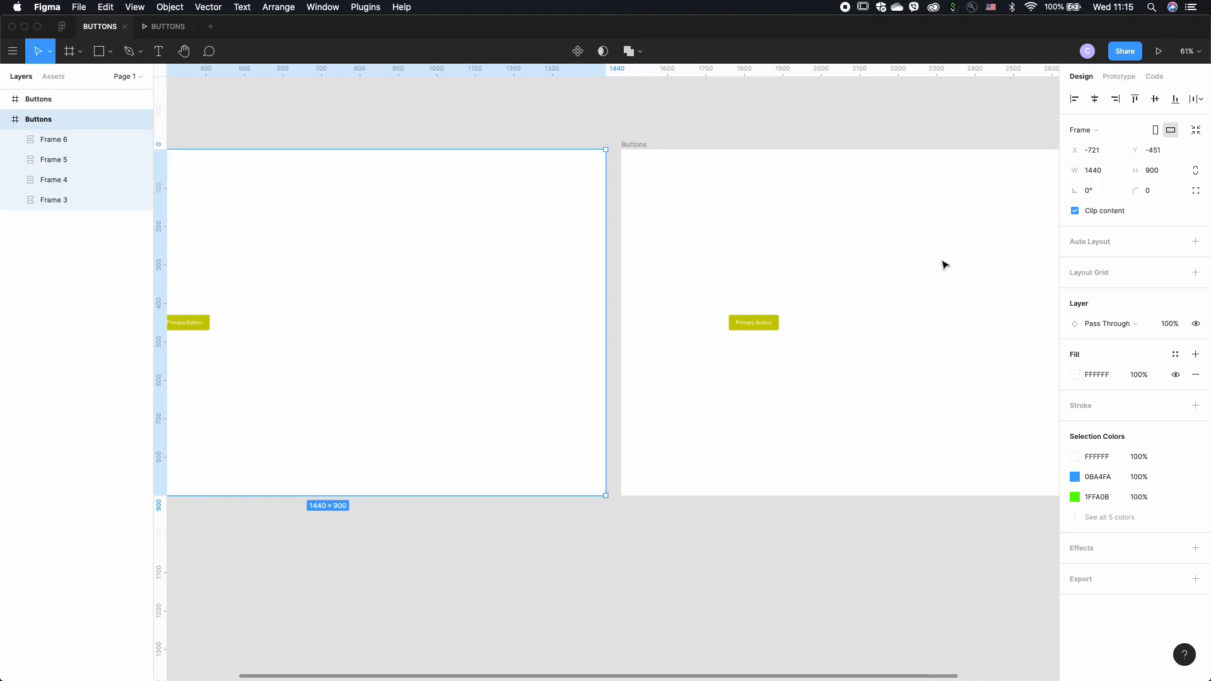
{"action": "right_click", "coordinate": [560, 300]}
{"action": "left_click", "coordinate": [395, 276]}
{"action": "scroll", "coordinate": [395, 276], "scroll_direction": "left", "scroll_amount": 3}
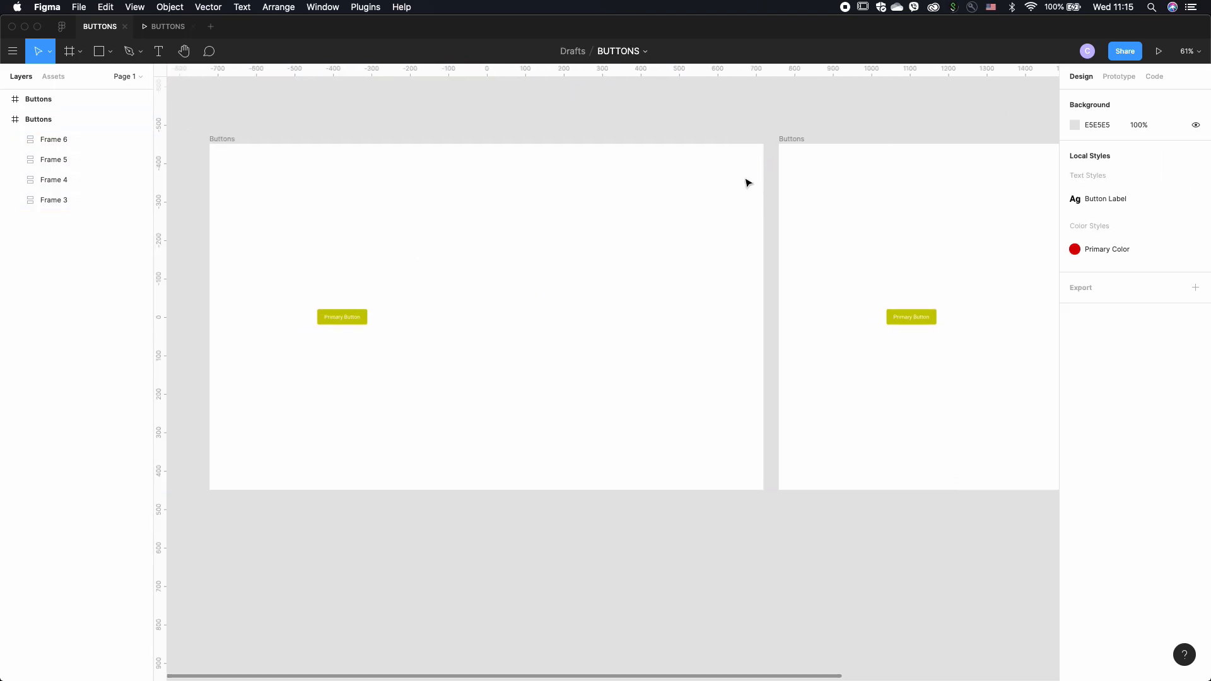
- Hide Frames 6, 5 and 4 in the original Buttons frame, leaving the blue Frame 3 button exposed
{"action": "left_click", "coordinate": [357, 311]}
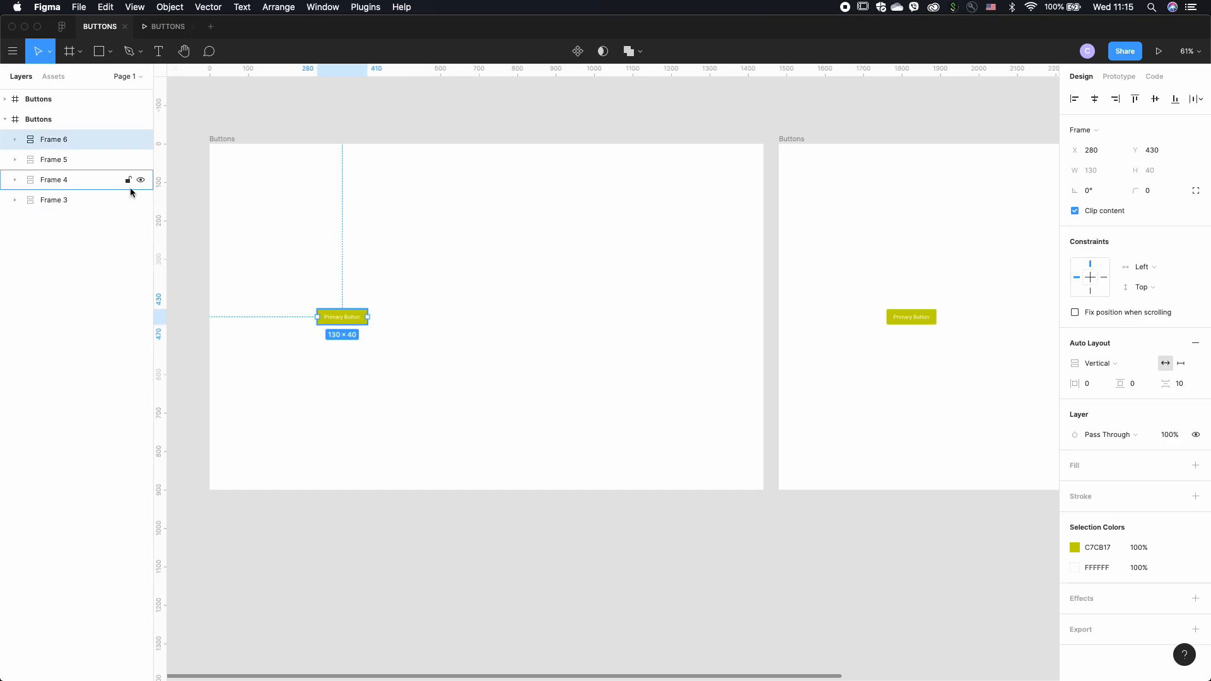
{"action": "left_click", "coordinate": [77, 203]}
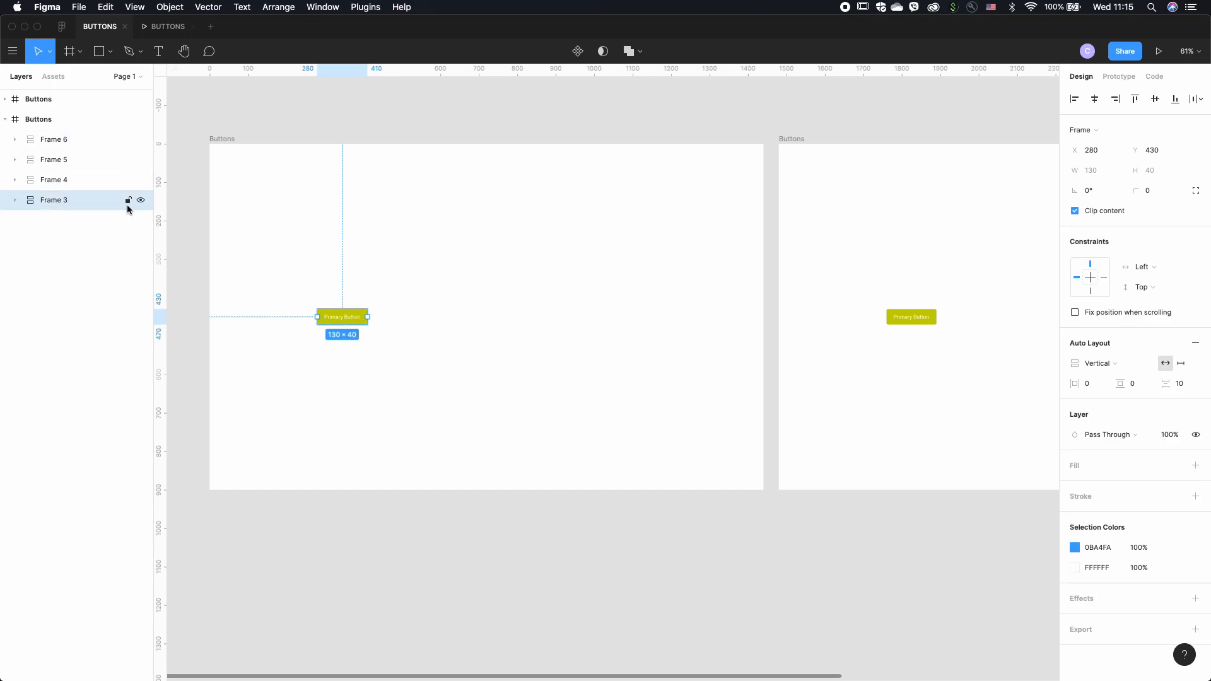
{"action": "left_click", "coordinate": [108, 244]}
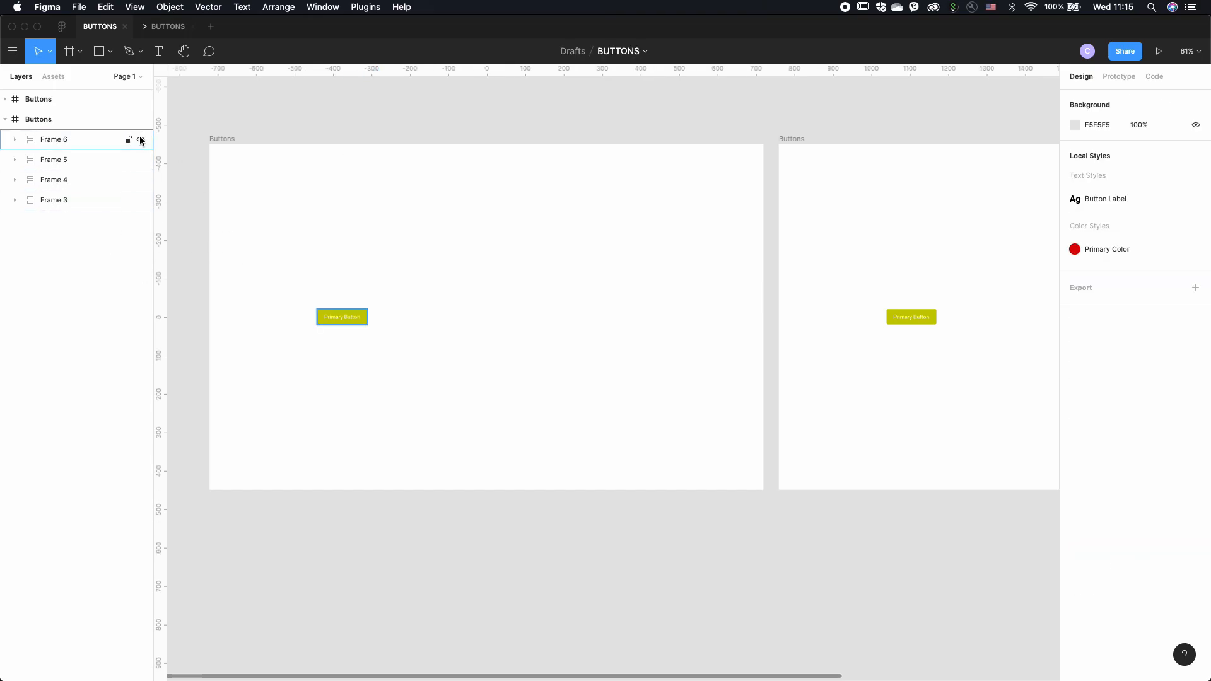
{"action": "left_click", "coordinate": [140, 139]}
{"action": "left_click", "coordinate": [140, 160]}
{"action": "left_click", "coordinate": [140, 180]}
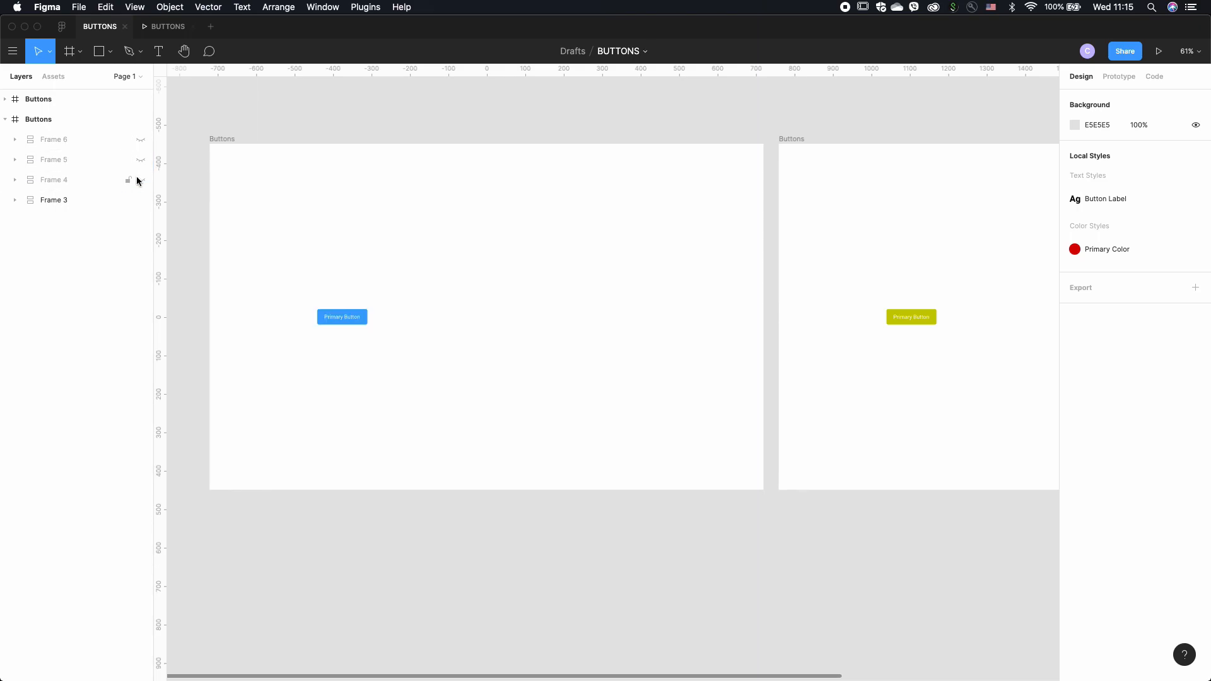
- Link the blue Frame 3 button to the second Buttons frame with a While Hovering interaction, and preview the prototype
{"action": "left_click", "coordinate": [96, 203]}
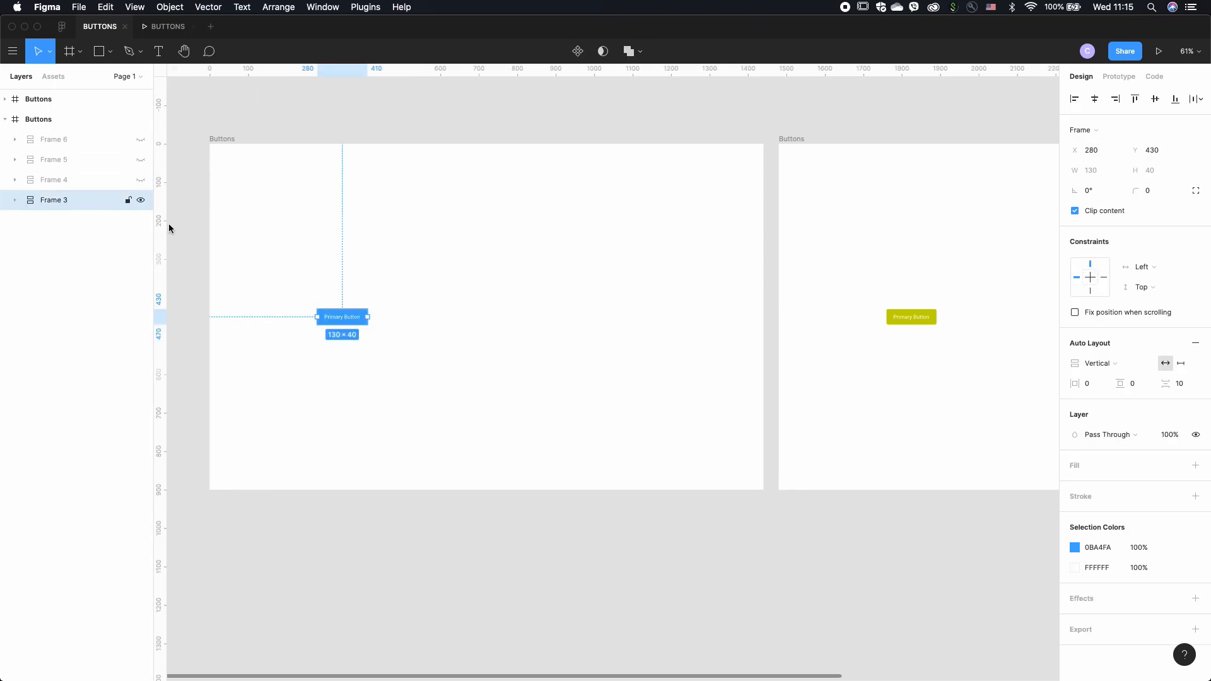
{"action": "left_click", "coordinate": [1122, 76]}
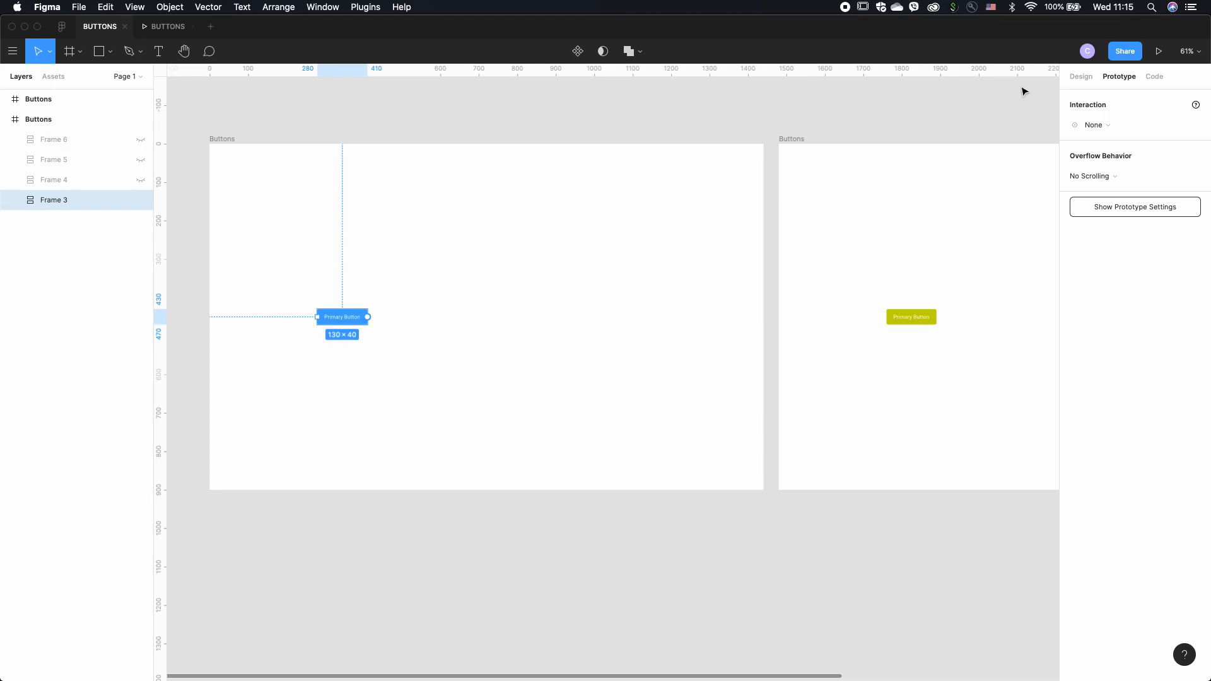
{"action": "left_click_drag", "start_coordinate": [368, 316], "coordinate": [928, 324]}
{"action": "left_click", "coordinate": [396, 75]}
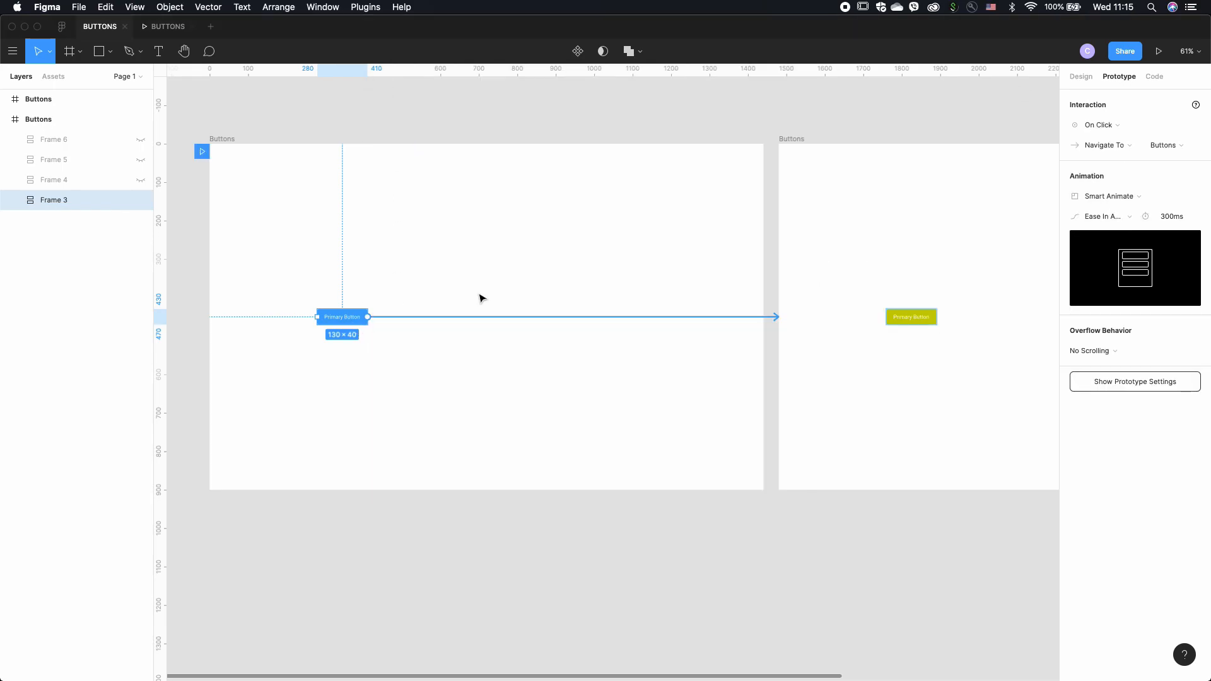
{"action": "left_click", "coordinate": [1116, 125]}
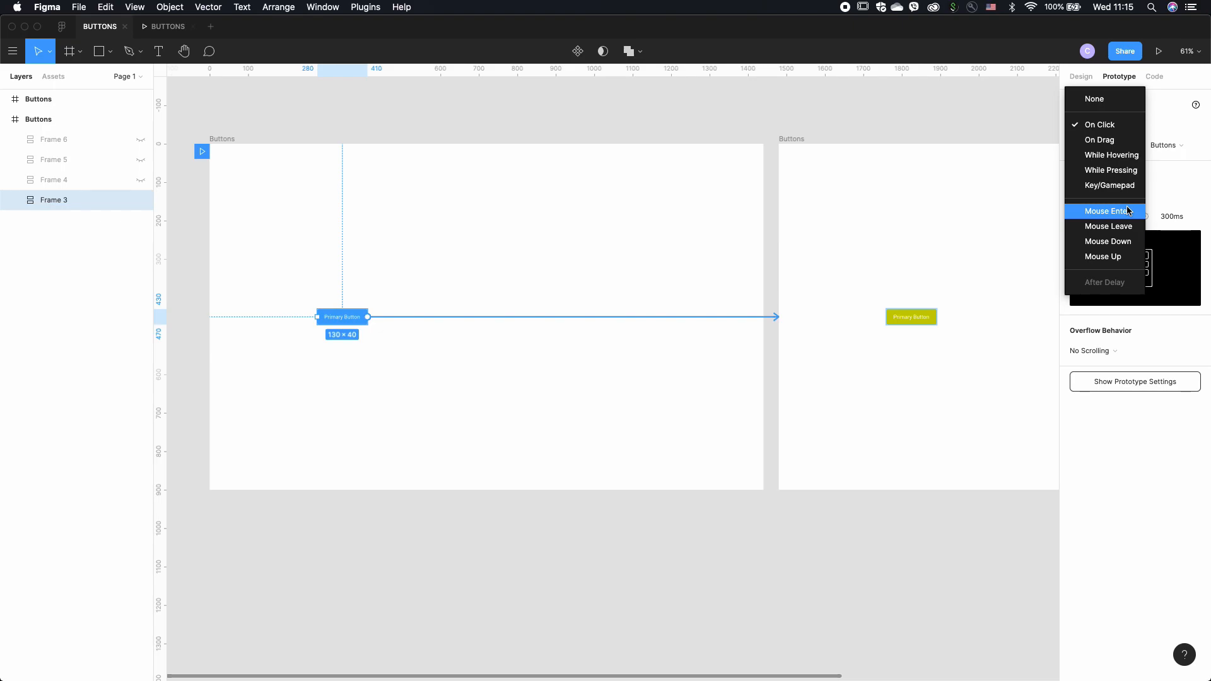
{"action": "left_click", "coordinate": [1130, 157]}
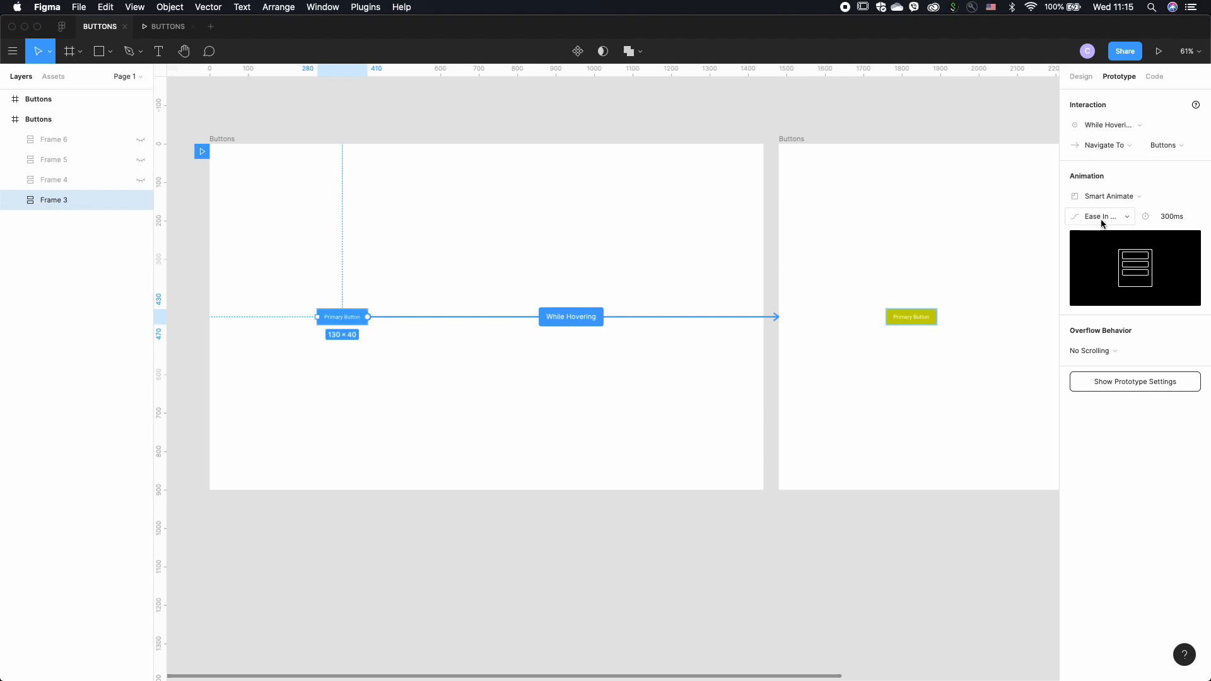
{"action": "left_click", "coordinate": [167, 28]}
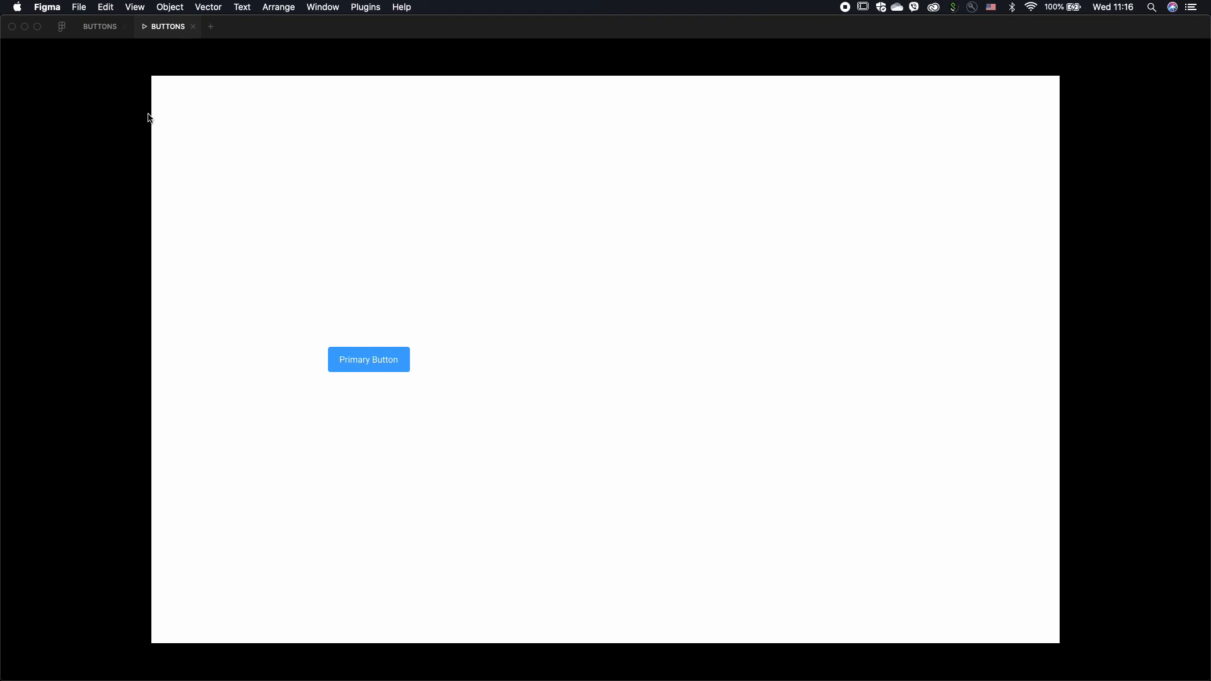
{"action": "left_click", "coordinate": [99, 27]}
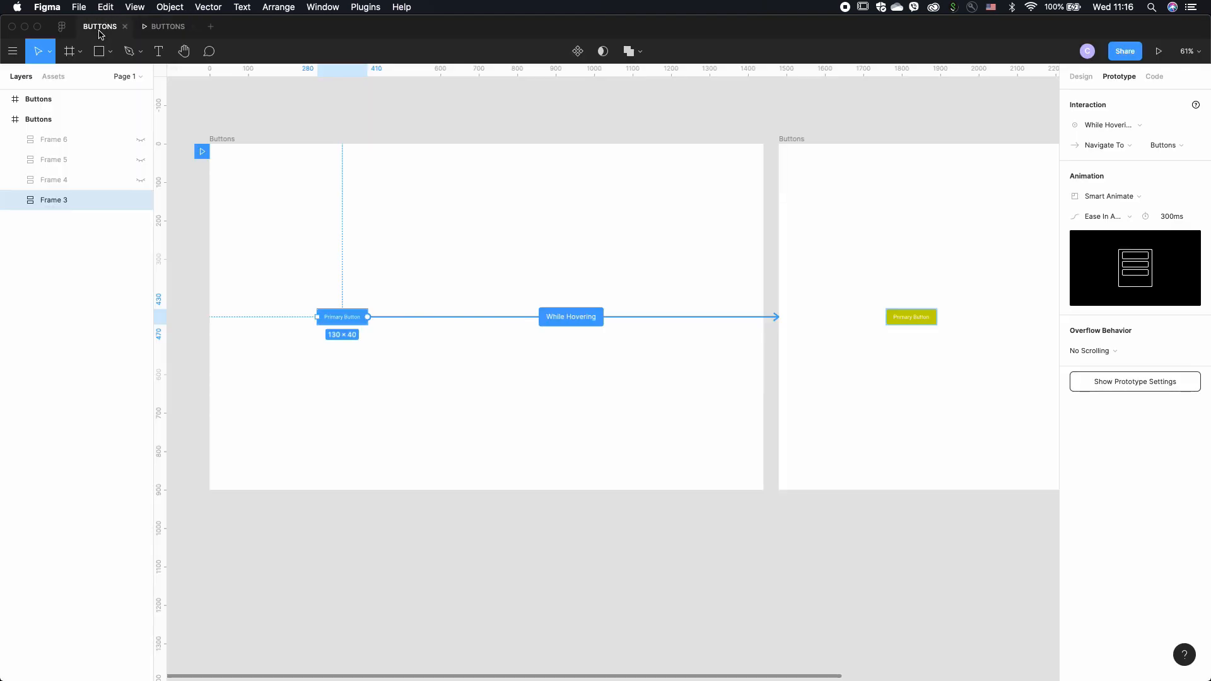
- Show Frames 4, 5 and 6 again in the original Buttons frame
{"action": "left_click", "coordinate": [536, 281]}
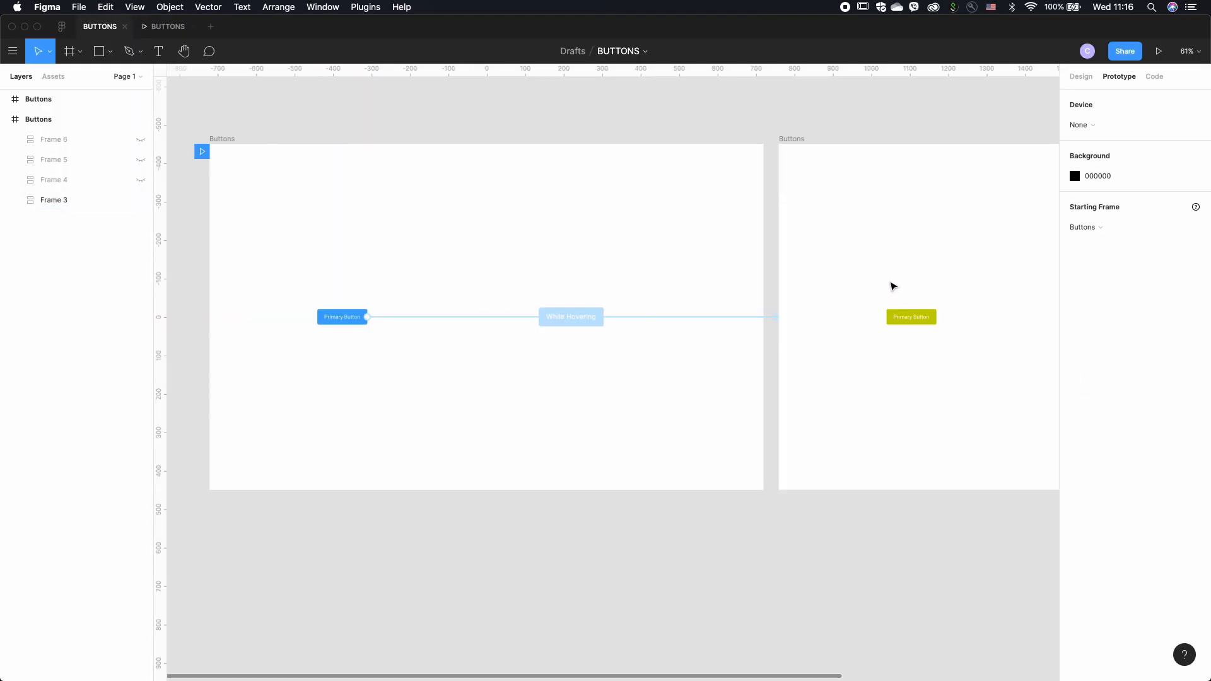
{"action": "left_click", "coordinate": [803, 134]}
{"action": "scroll", "coordinate": [793, 137], "scroll_direction": "right", "scroll_amount": 3}
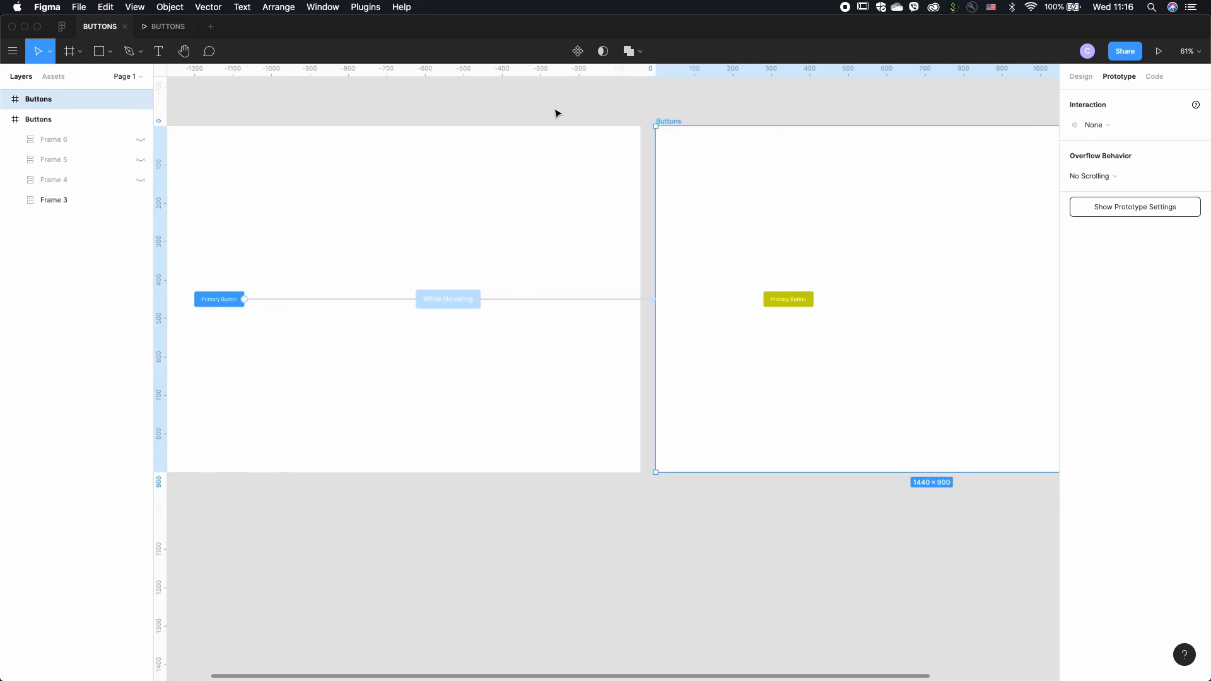
{"action": "left_click", "coordinate": [141, 179]}
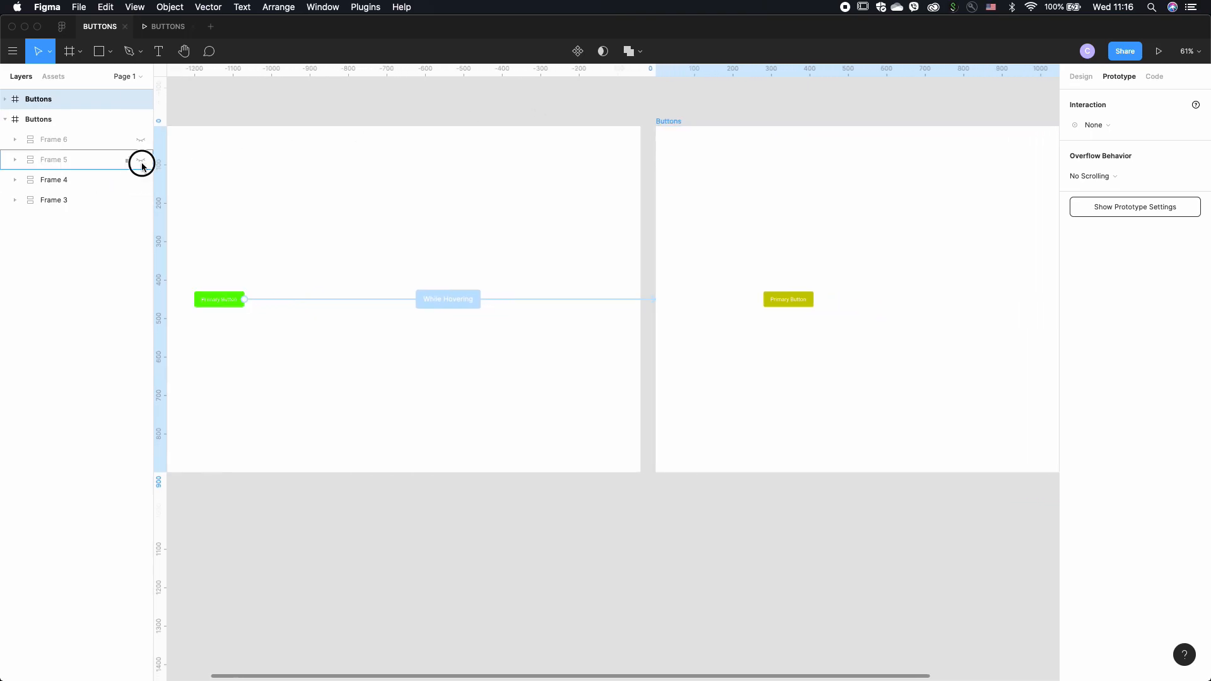
{"action": "left_click", "coordinate": [141, 159]}
{"action": "left_click", "coordinate": [140, 139]}
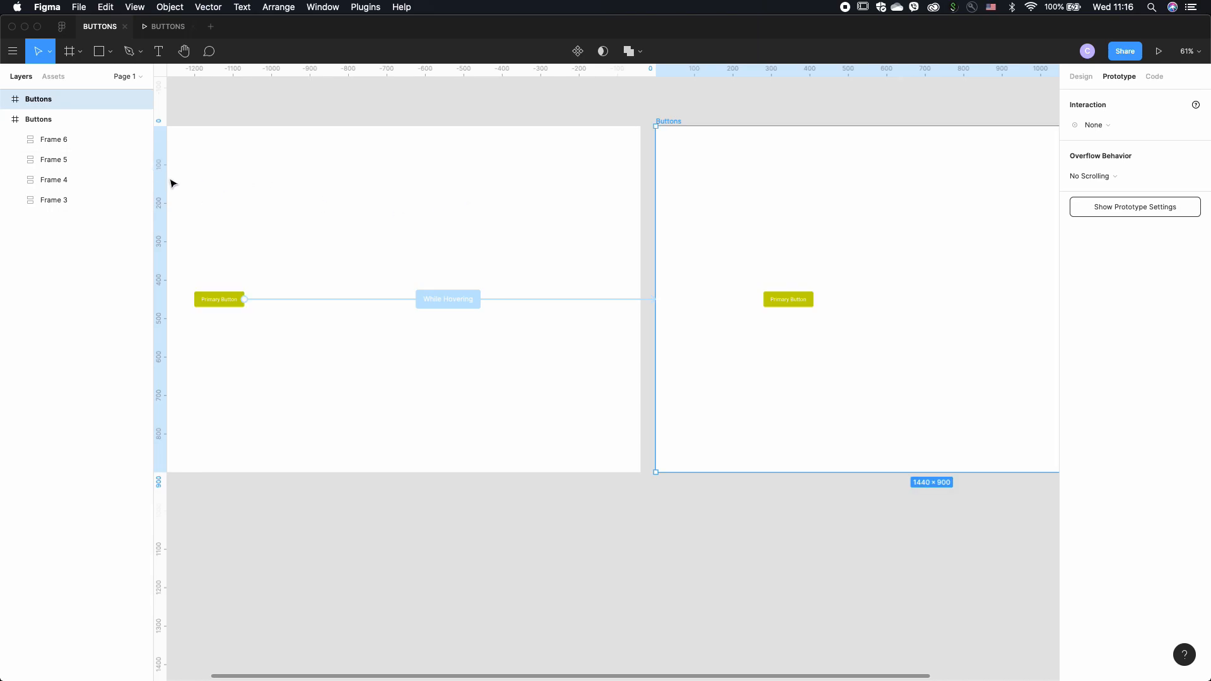
- Select the second Buttons frame and expand its list of stacked button layers
{"action": "left_click", "coordinate": [88, 141]}
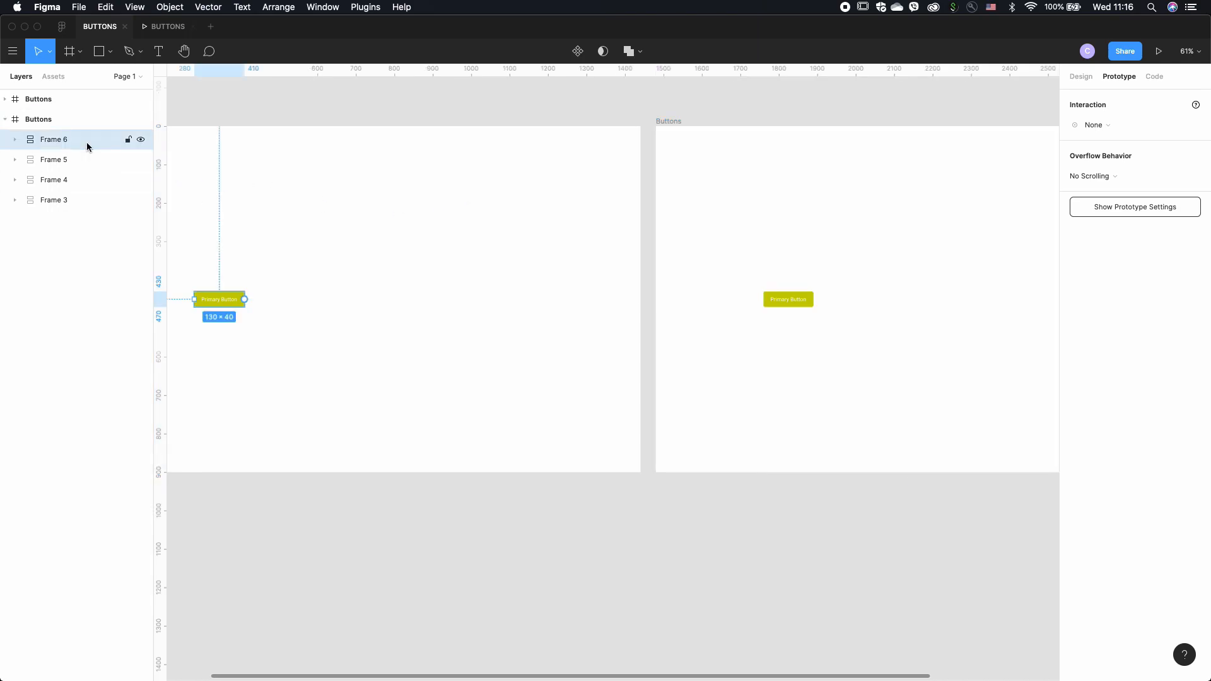
{"action": "left_click", "coordinate": [775, 180]}
{"action": "left_click", "coordinate": [675, 125]}
{"action": "scroll", "coordinate": [674, 125], "scroll_direction": "right", "scroll_amount": 4}
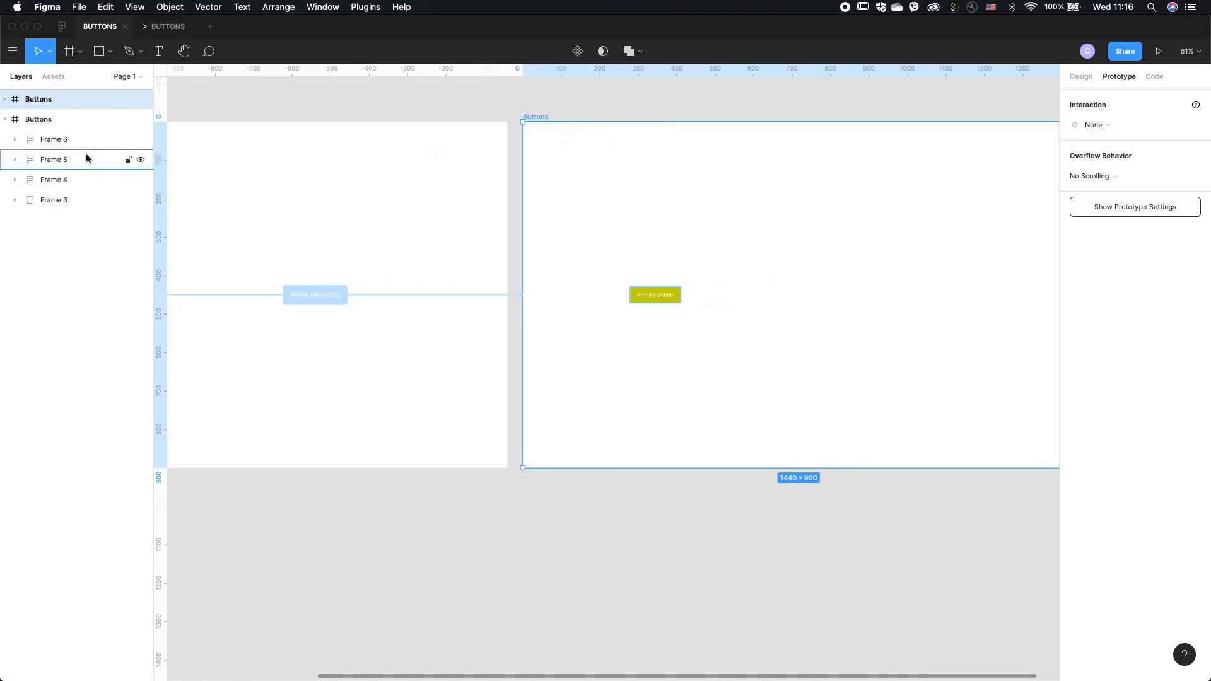
{"action": "left_click", "coordinate": [5, 101]}
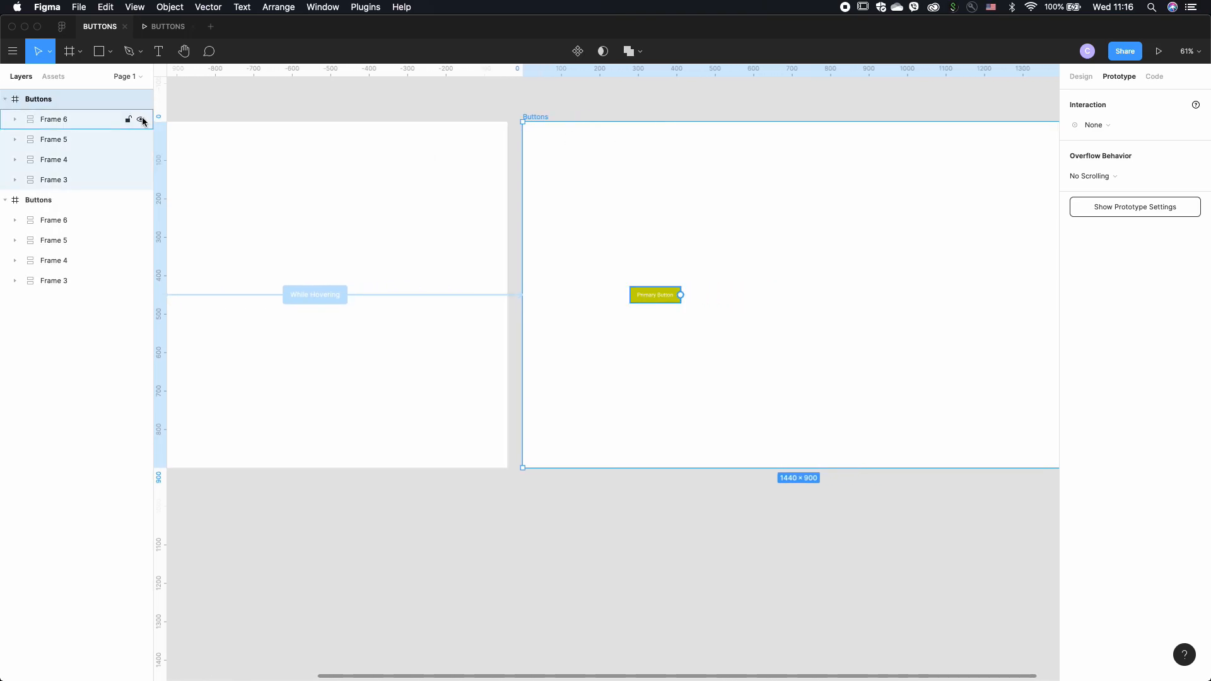
- Move the yellow-green Frame 6 button in the second Buttons frame up 60 px to Y 370
{"action": "left_click", "coordinate": [71, 119]}
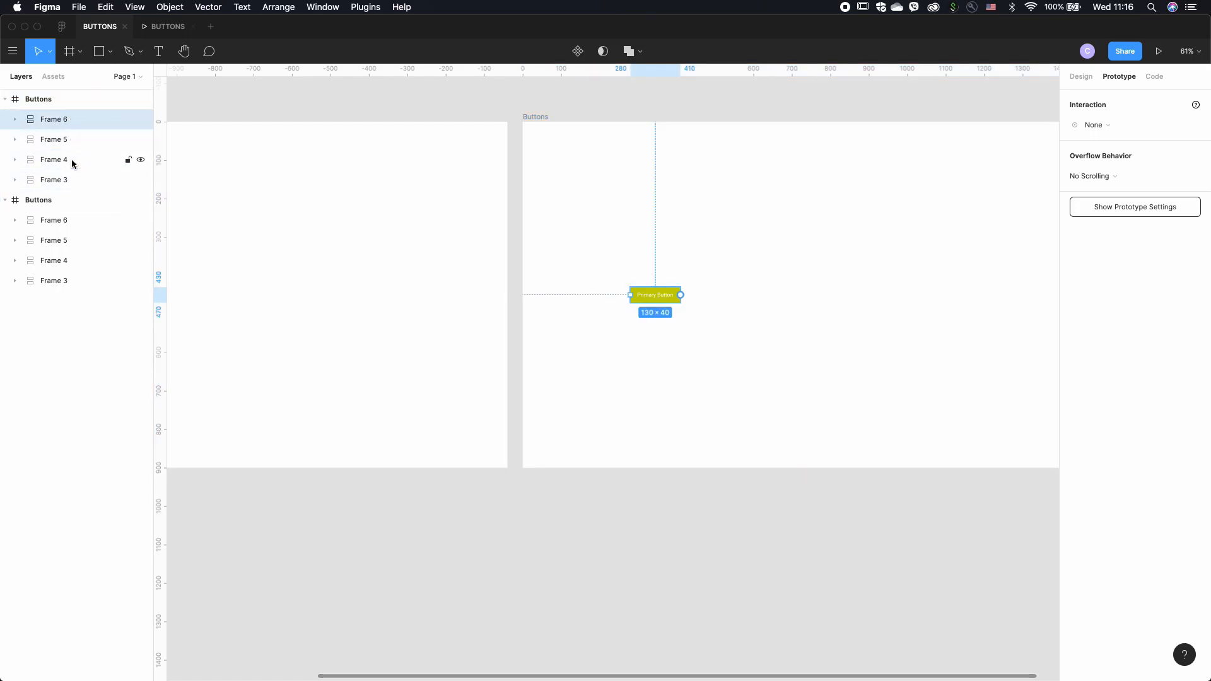
{"action": "key", "text": "shift+Up"}
{"action": "key", "text": "shift+Up"}
{"action": "key", "text": "shift+Up"}
{"action": "key", "text": "shift+Up"}
{"action": "key", "text": "shift+Up"}
{"action": "key", "text": "shift+Up"}
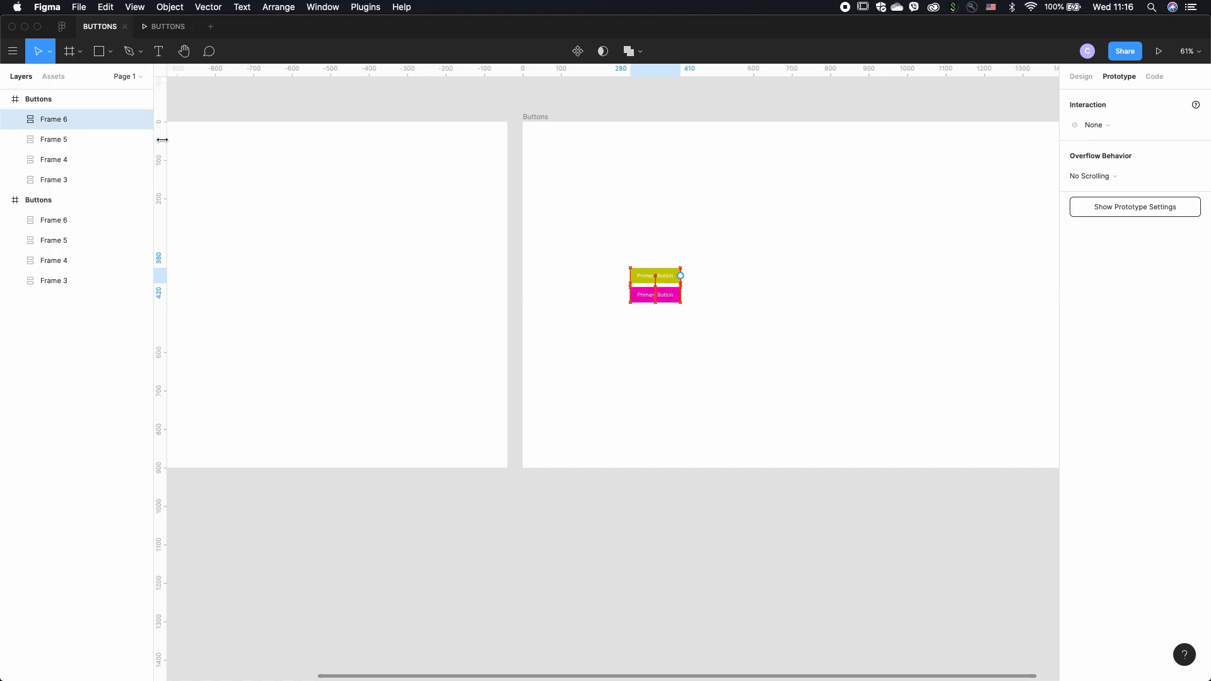
- Shift the second frame's Frame 6 button 40 px to the right and return it to X 280
{"action": "key", "text": "shift+Right"}
{"action": "key", "text": "shift+Right"}
{"action": "key", "text": "shift+Right"}
{"action": "key", "text": "shift+Right"}
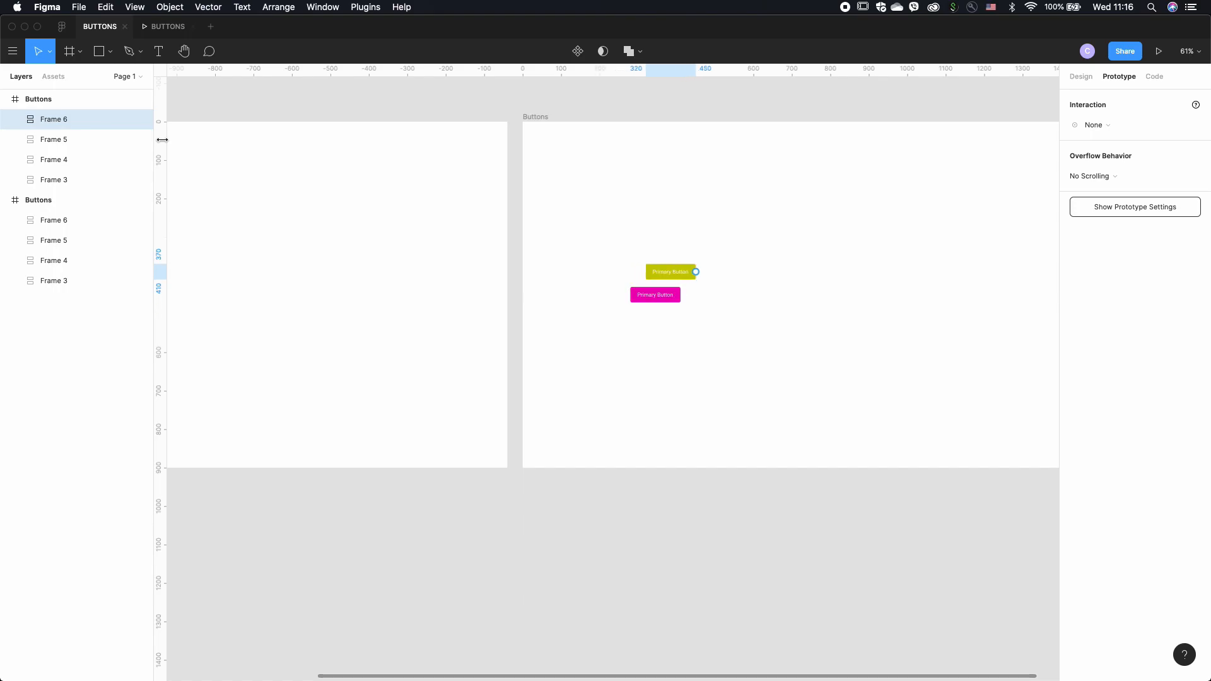
{"action": "key", "text": "shift+Left"}
{"action": "key", "text": "shift+Left"}
{"action": "key", "text": "shift+Left"}
{"action": "key", "text": "shift+Left"}
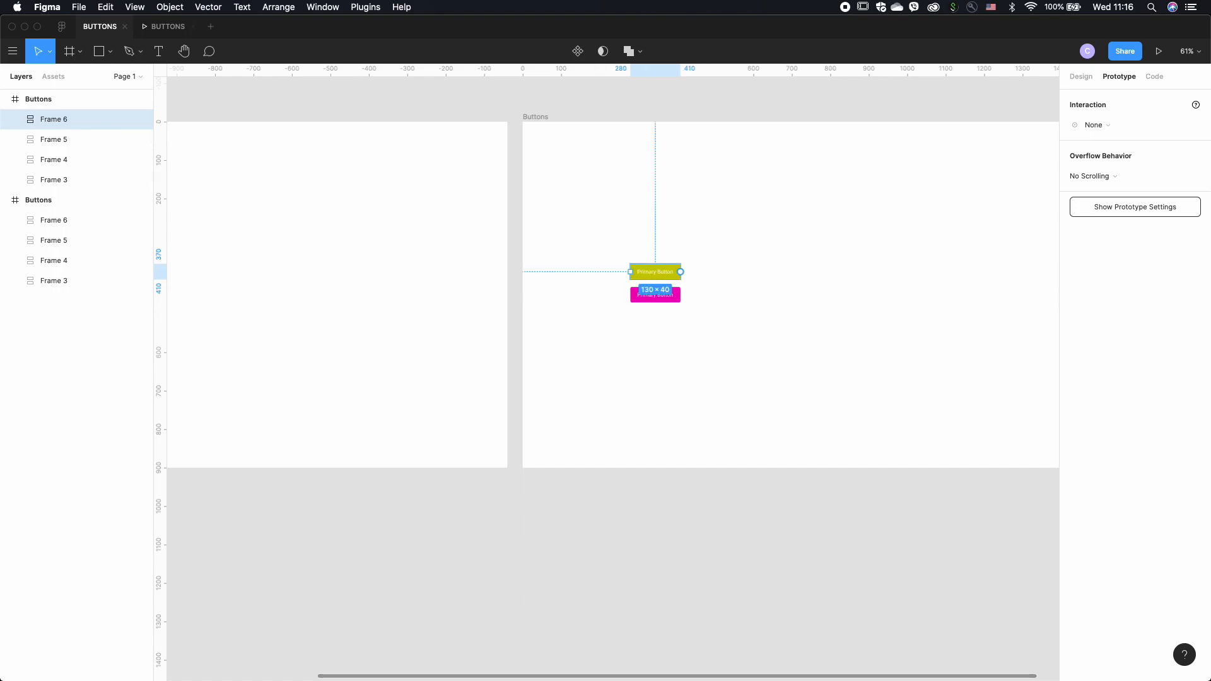
- Move the magenta Frame 5 button in the second Buttons frame down 60 px to Y 490
{"action": "left_click", "coordinate": [75, 145]}
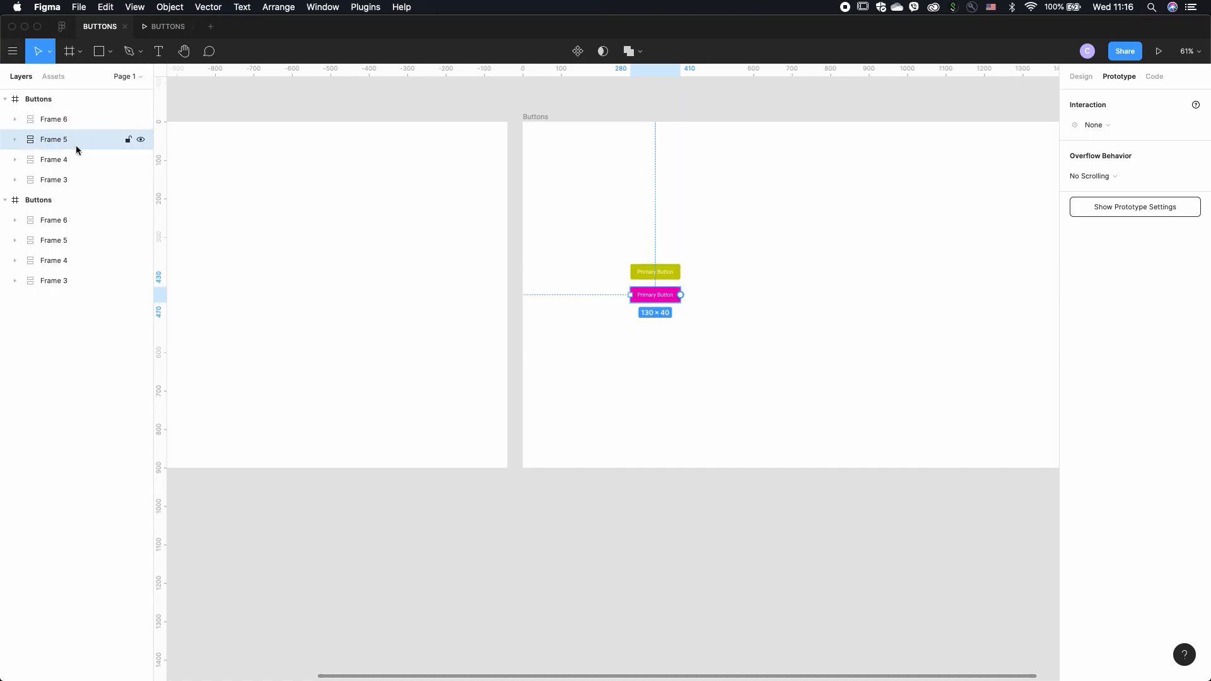
{"action": "key", "text": "shift+Down"}
{"action": "key", "text": "shift+Down"}
{"action": "key", "text": "shift+Down"}
{"action": "key", "text": "shift+Down"}
{"action": "key", "text": "shift+Down"}
{"action": "key", "text": "shift+Down"}
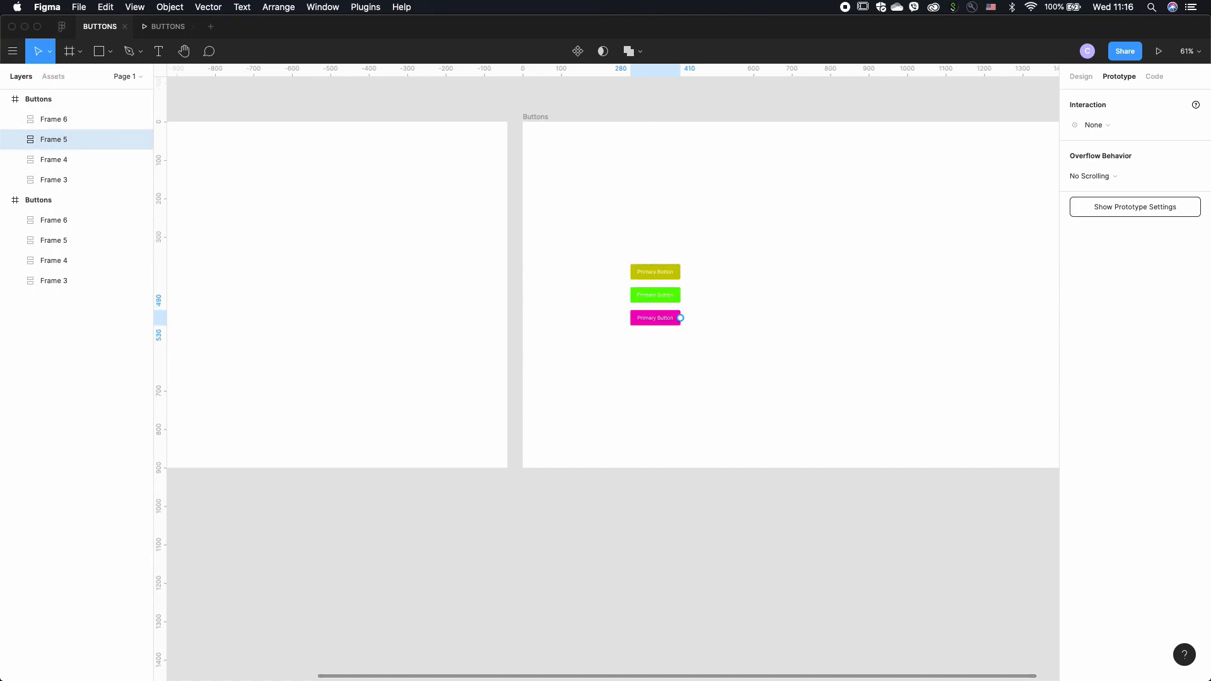
- Move the green Frame 4 button in the second Buttons frame down 120 px to Y 550, below the magenta one
{"action": "left_click", "coordinate": [62, 162]}
{"action": "key", "text": "shift+Down"}
{"action": "key", "text": "shift+Down"}
{"action": "key", "text": "shift+Down"}
{"action": "key", "text": "shift+Down"}
{"action": "key", "text": "shift+Down"}
{"action": "key", "text": "shift+Down"}
{"action": "key", "text": "shift+Down"}
{"action": "key", "text": "shift+Down"}
{"action": "key", "text": "shift+Down"}
{"action": "key", "text": "shift+Down"}
{"action": "key", "text": "shift+Down"}
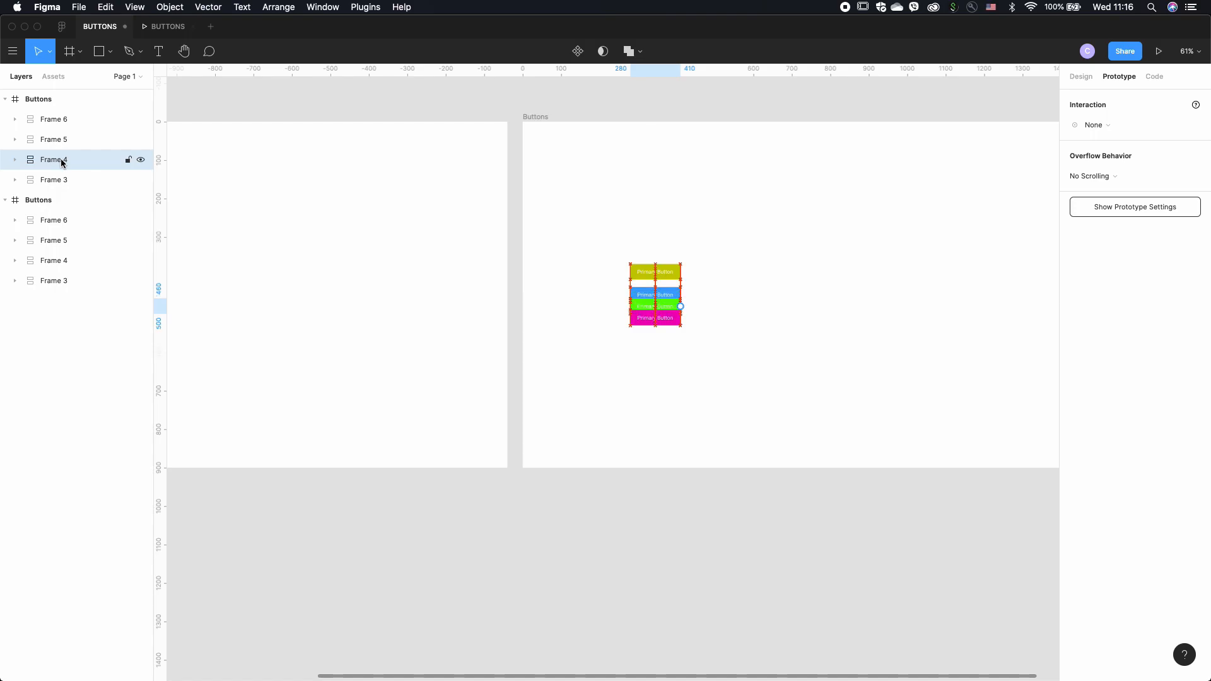
{"action": "key", "text": "shift+Down"}
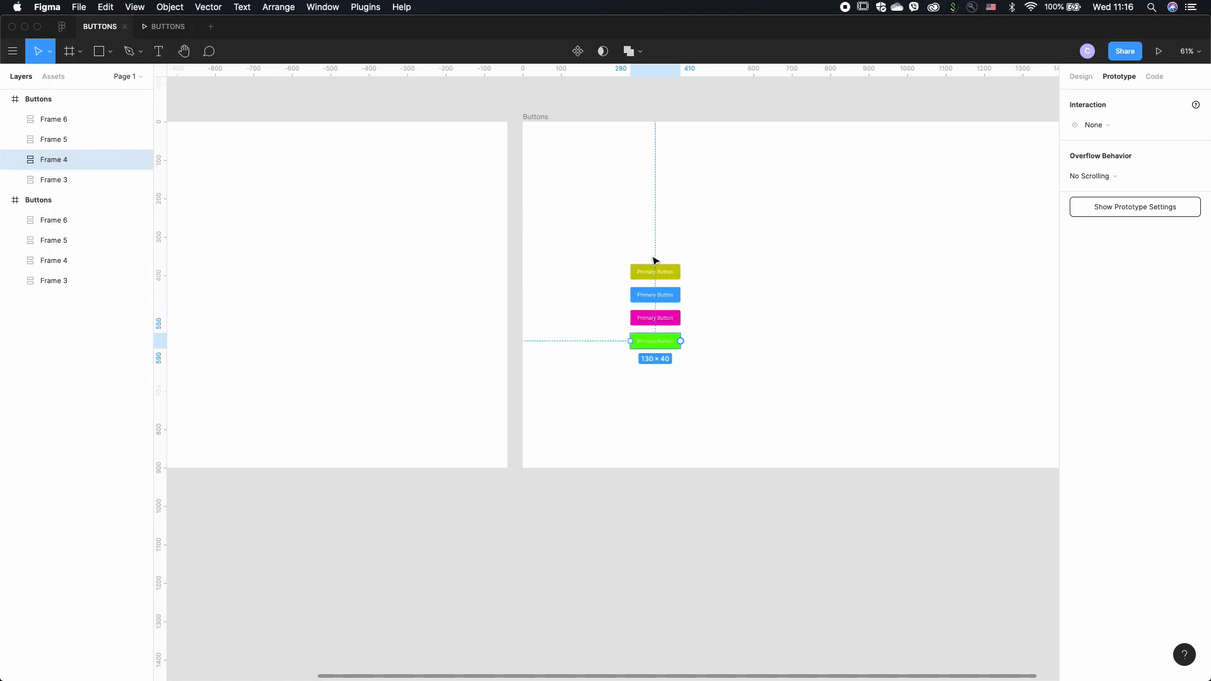
- Move the yellow-green Frame 6 button down to Y 610, making it the lowest in the second frame's column
{"action": "left_click", "coordinate": [668, 272]}
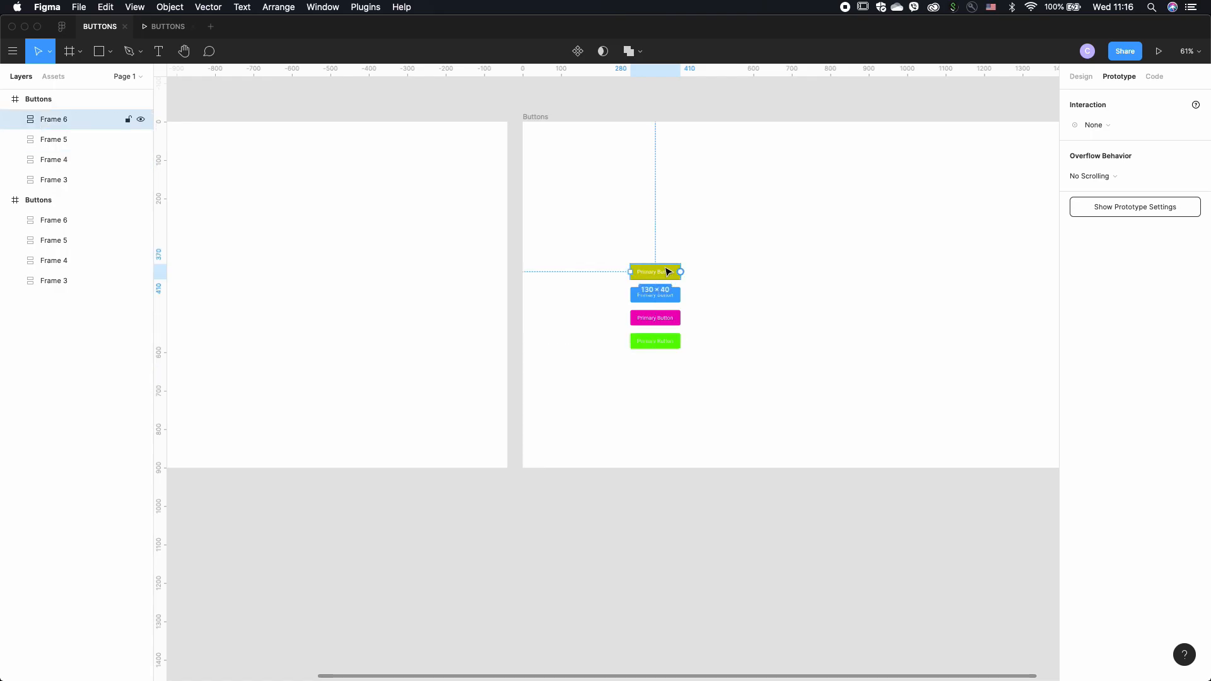
{"action": "key", "text": "shift+Down"}
{"action": "key", "text": "shift+Down"}
{"action": "key", "text": "shift+Down"}
{"action": "key", "text": "shift+Down"}
{"action": "key", "text": "shift+Down"}
{"action": "key", "text": "shift+Down"}
{"action": "key", "text": "shift+Down"}
{"action": "key", "text": "shift+Down"}
{"action": "key", "text": "shift+Down"}
{"action": "key", "text": "shift+Down"}
{"action": "key", "text": "shift+Down"}
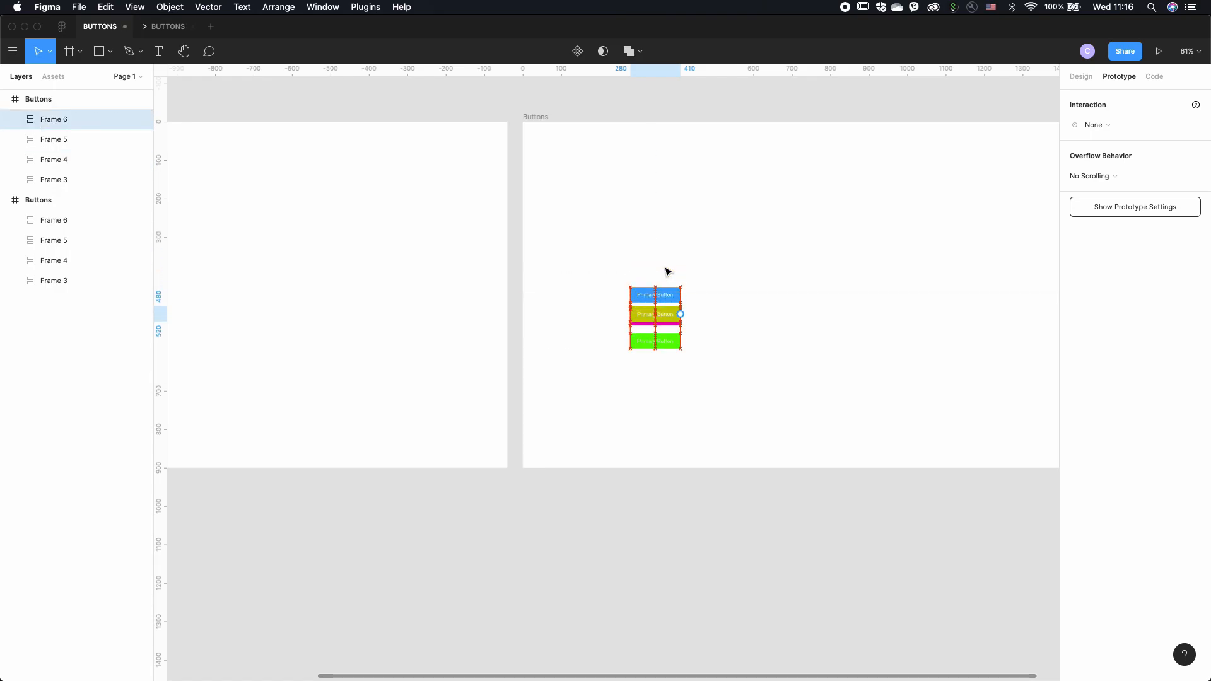
{"action": "key", "text": "shift+Down"}
{"action": "key", "text": "shift+Down"}
{"action": "key", "text": "shift+Down"}
{"action": "key", "text": "shift+Down"}
{"action": "key", "text": "shift+Down"}
{"action": "key", "text": "shift+Down"}
{"action": "key", "text": "shift+Down"}
{"action": "key", "text": "shift+Down"}
{"action": "key", "text": "shift+Down"}
{"action": "key", "text": "shift+Down"}
{"action": "key", "text": "shift+Down"}
{"action": "key", "text": "shift+Down"}
{"action": "key", "text": "shift+Down"}
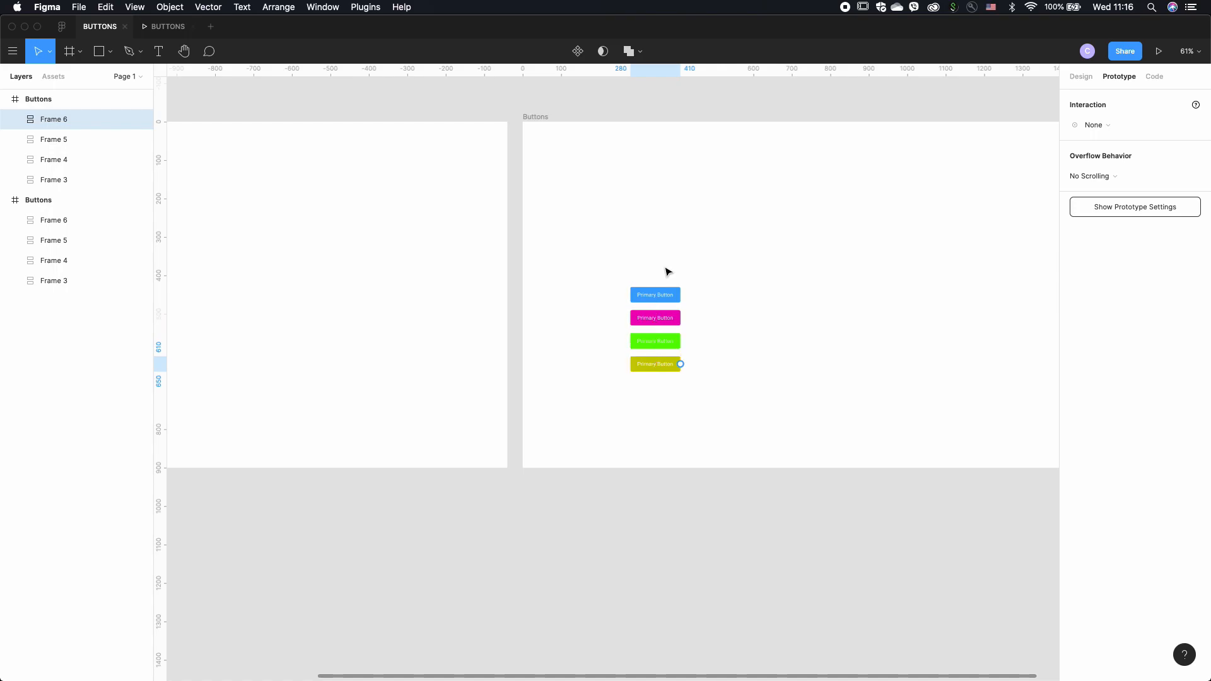
{"action": "left_click", "coordinate": [742, 301]}
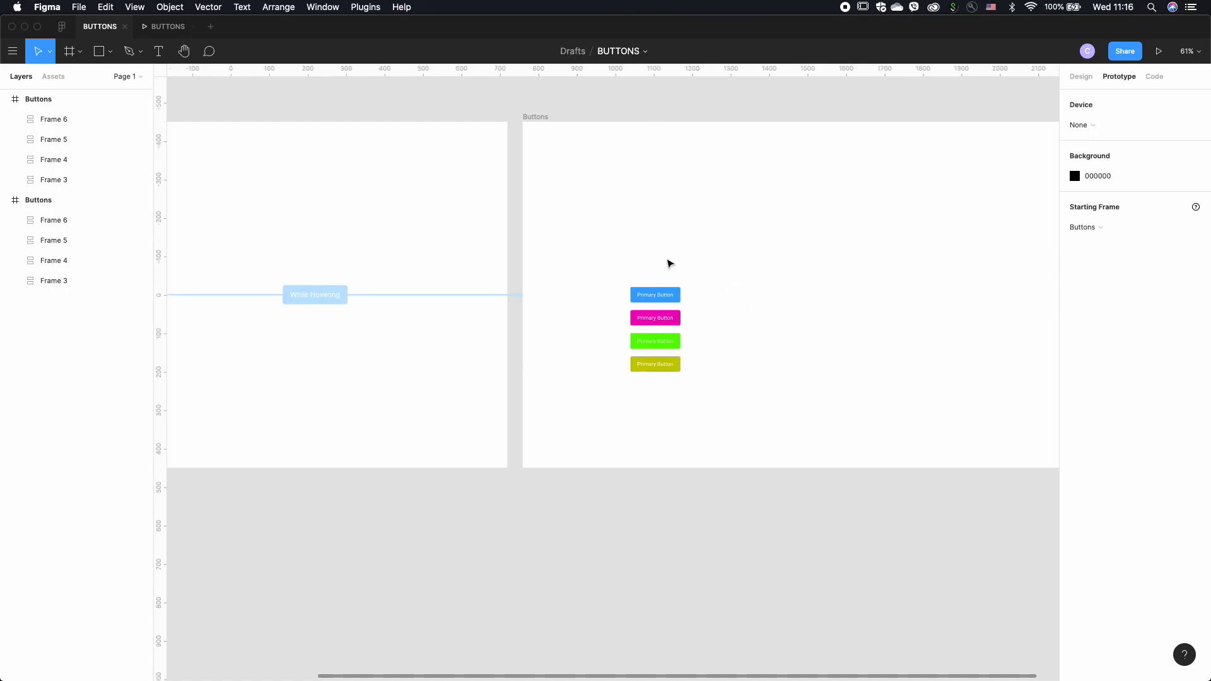
- Test the button's hover transition in the prototype preview and return to the design file
{"action": "left_click", "coordinate": [167, 28]}
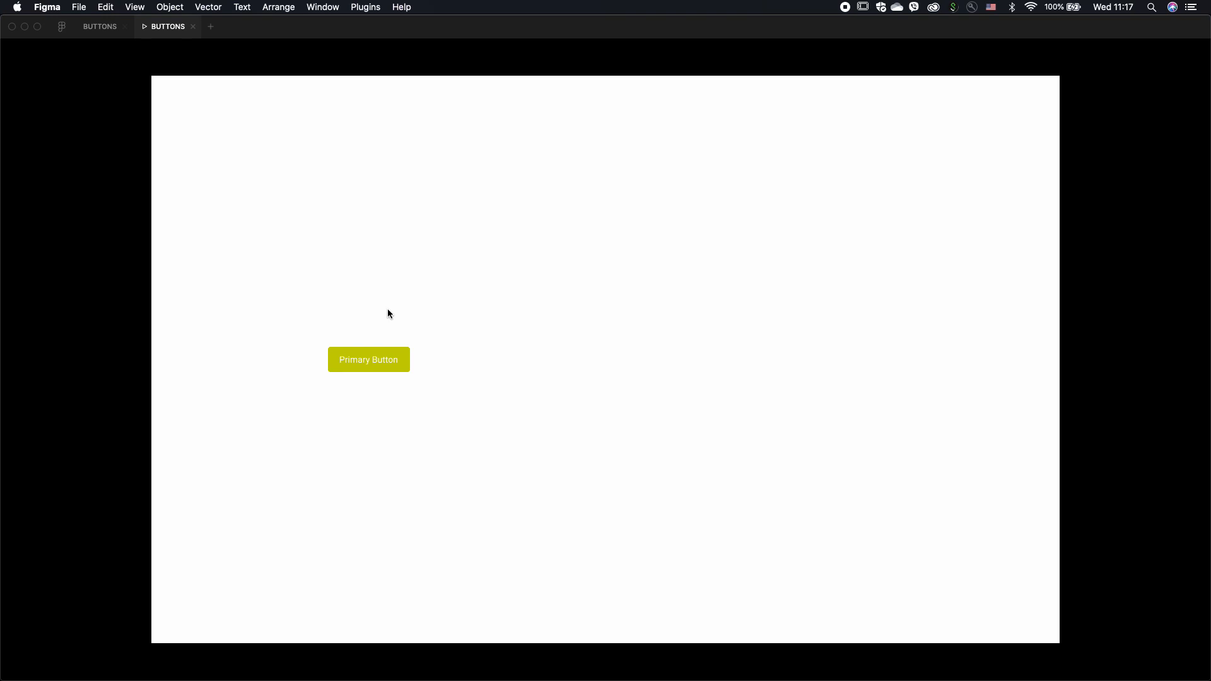
{"action": "mouse_move", "coordinate": [383, 362]}
{"action": "left_click", "coordinate": [100, 26]}
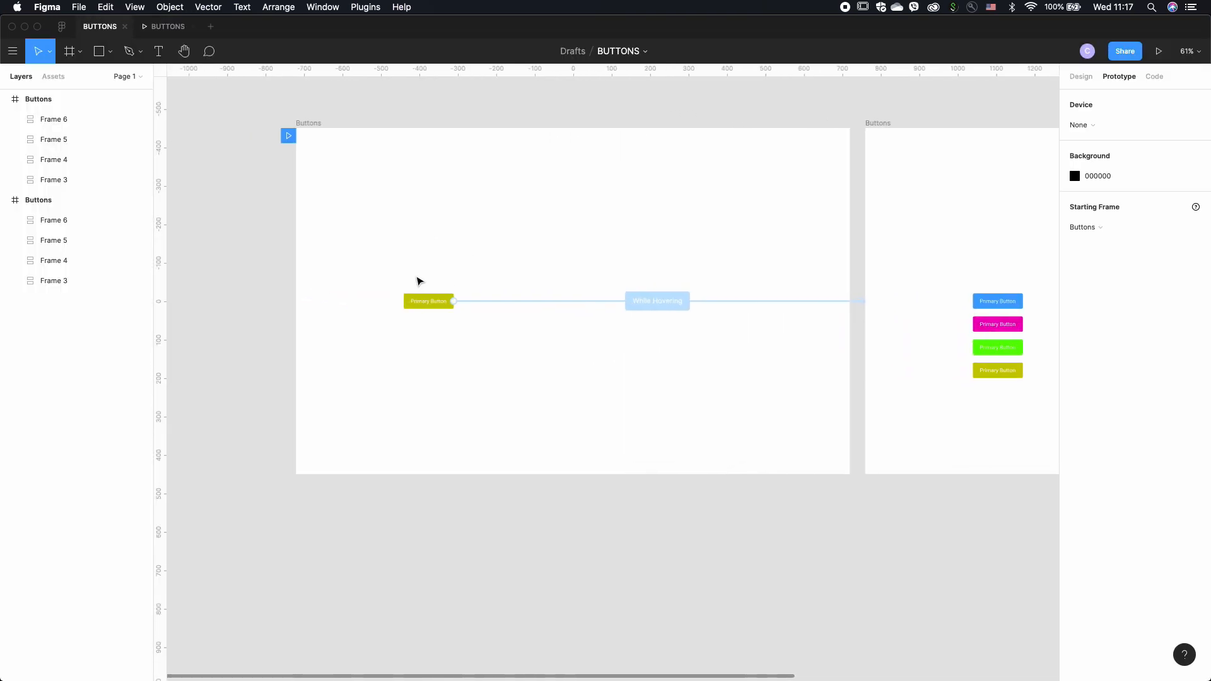
- Set the layer opacity of Frame 6, Frame 5 and Frame 4 in the first Buttons frame to 0%
{"action": "left_click", "coordinate": [419, 301]}
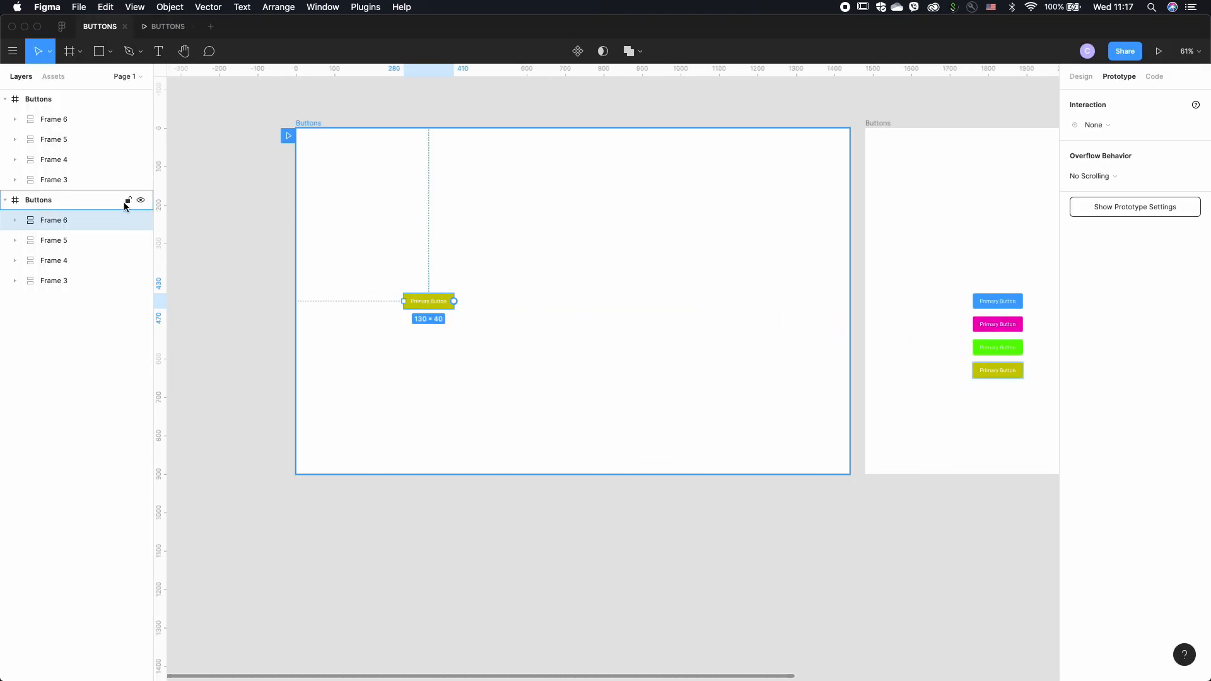
{"action": "left_click", "coordinate": [263, 195]}
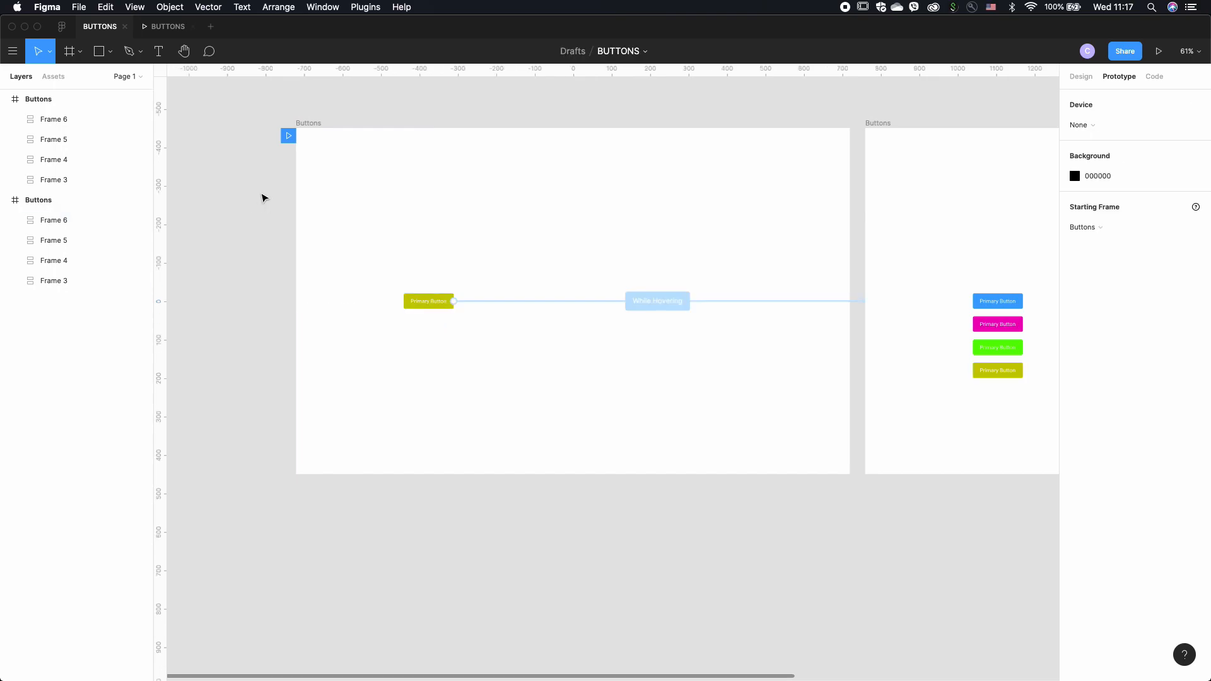
{"action": "left_click", "coordinate": [316, 124]}
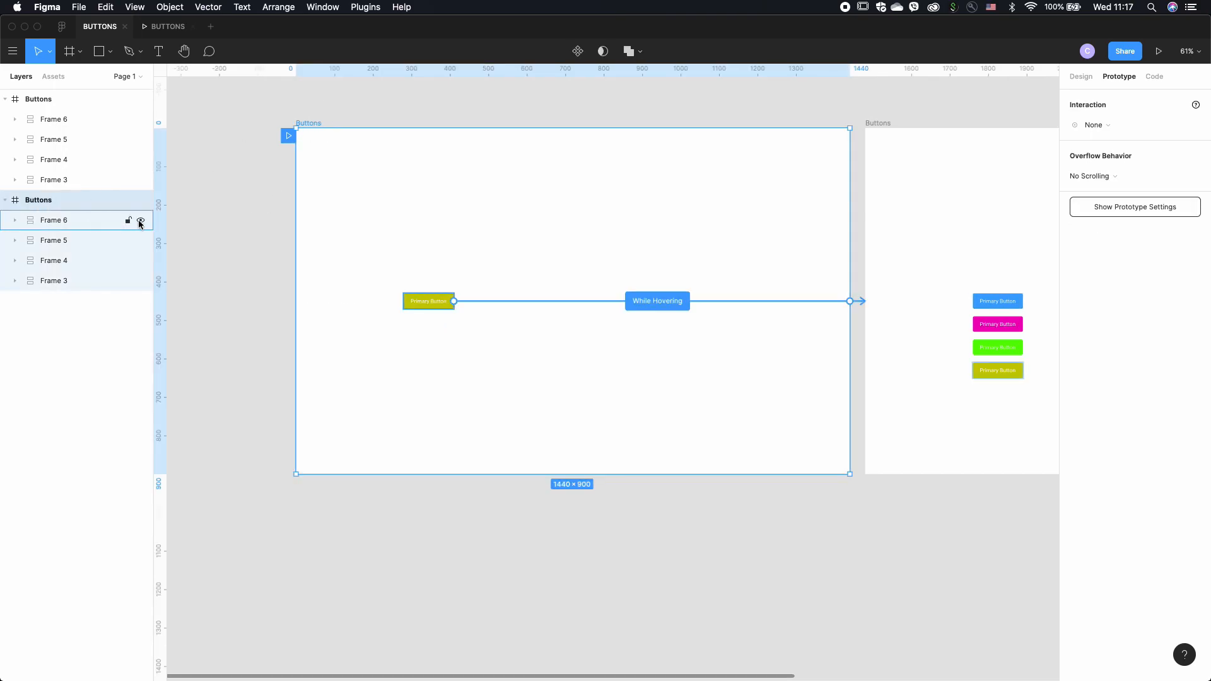
{"action": "left_click", "coordinate": [83, 224]}
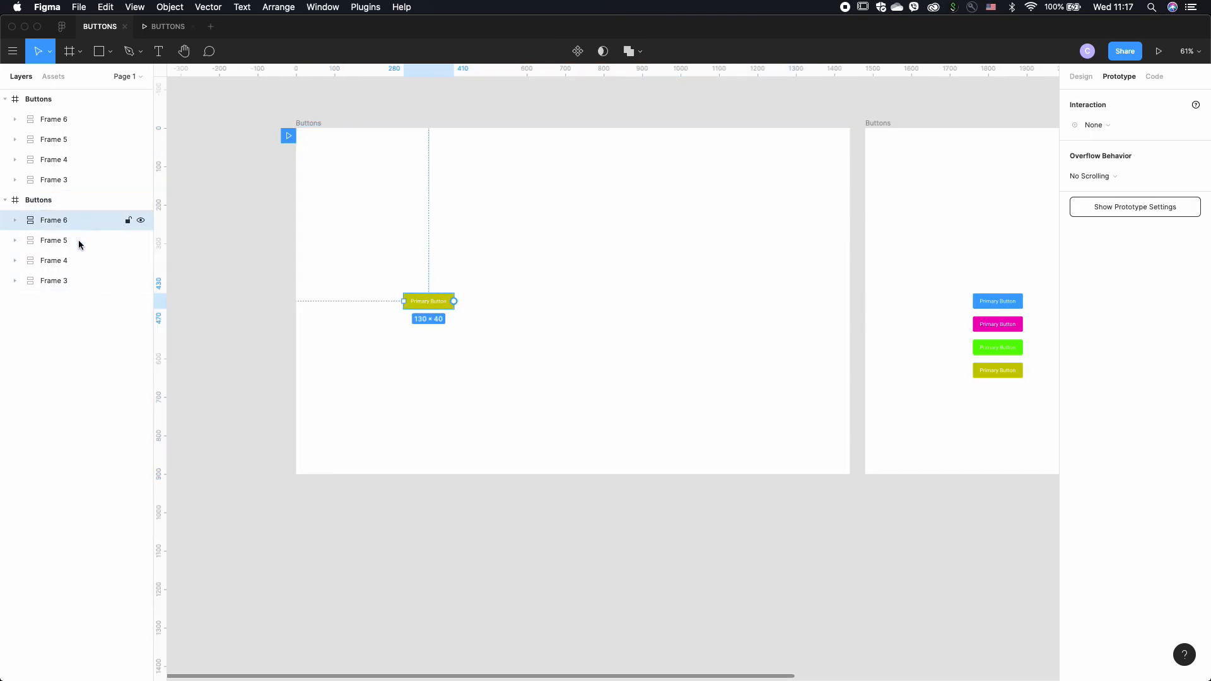
{"action": "left_click", "coordinate": [74, 260], "text": "shift"}
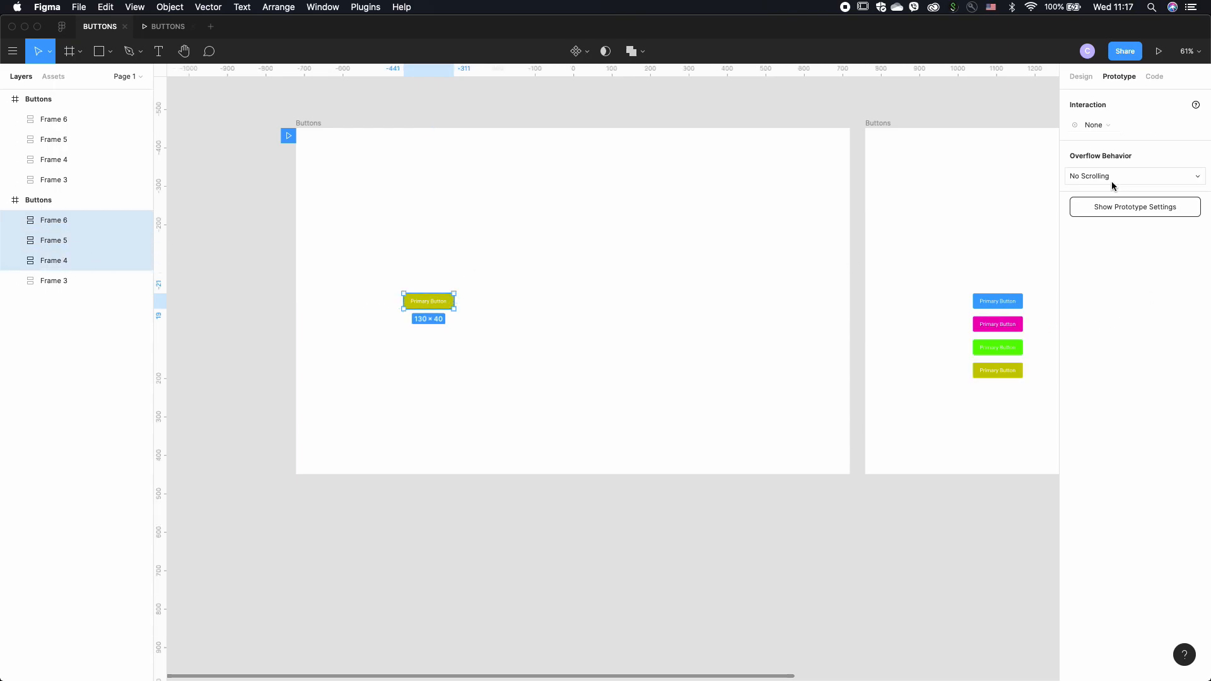
{"action": "left_click", "coordinate": [1084, 77]}
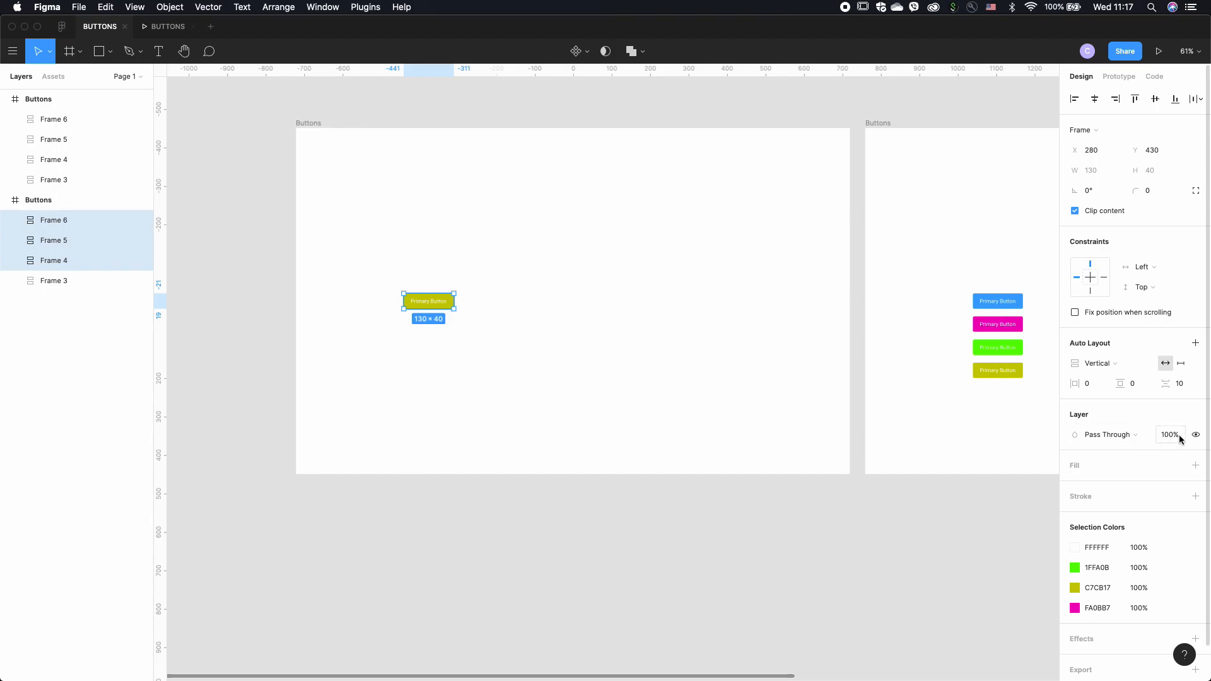
{"action": "left_click_drag", "start_coordinate": [1170, 435], "coordinate": [1148, 436]}
{"action": "type", "text": "0"}
{"action": "key", "text": "Return"}
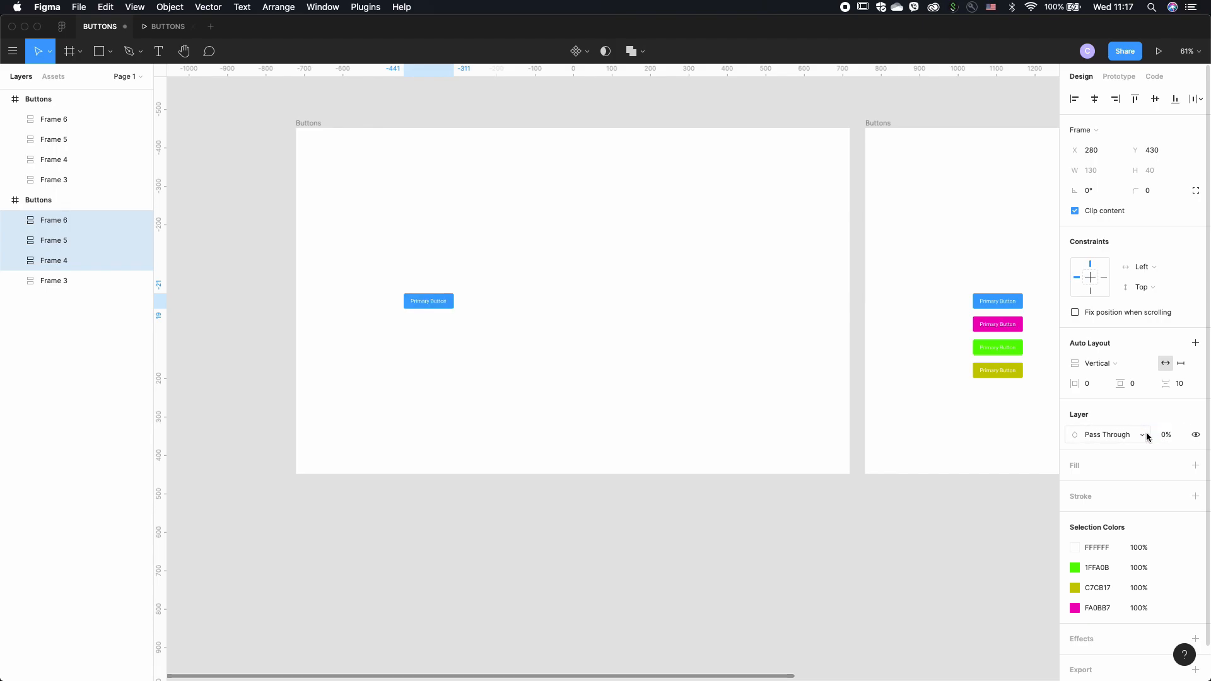
- Preview the hover transition from the blue button with the other stacked buttons transparent, and return to the design file
{"action": "left_click", "coordinate": [86, 285]}
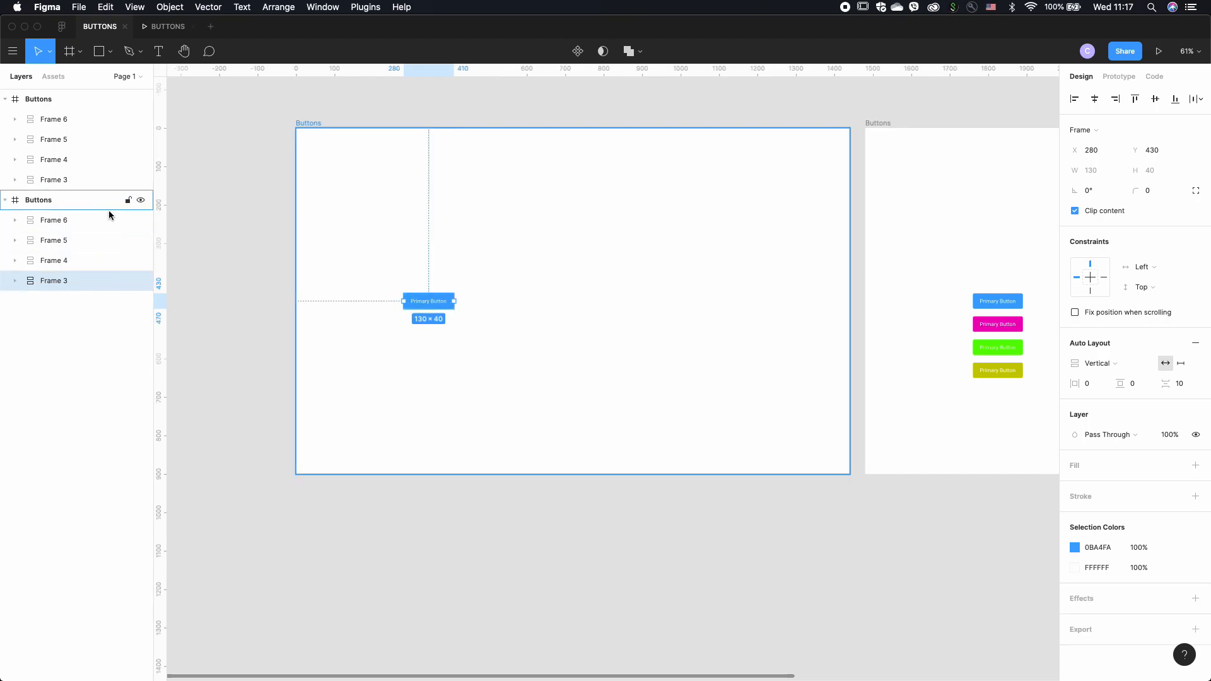
{"action": "left_click", "coordinate": [165, 27]}
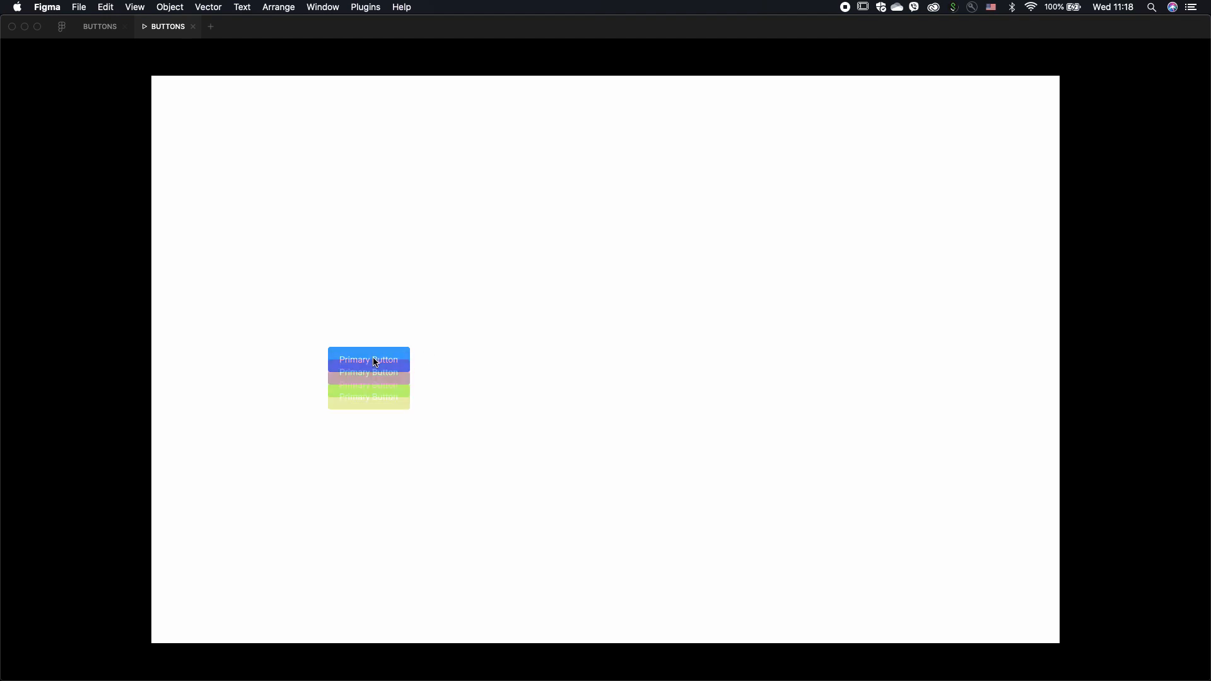
{"action": "mouse_move", "coordinate": [382, 364]}
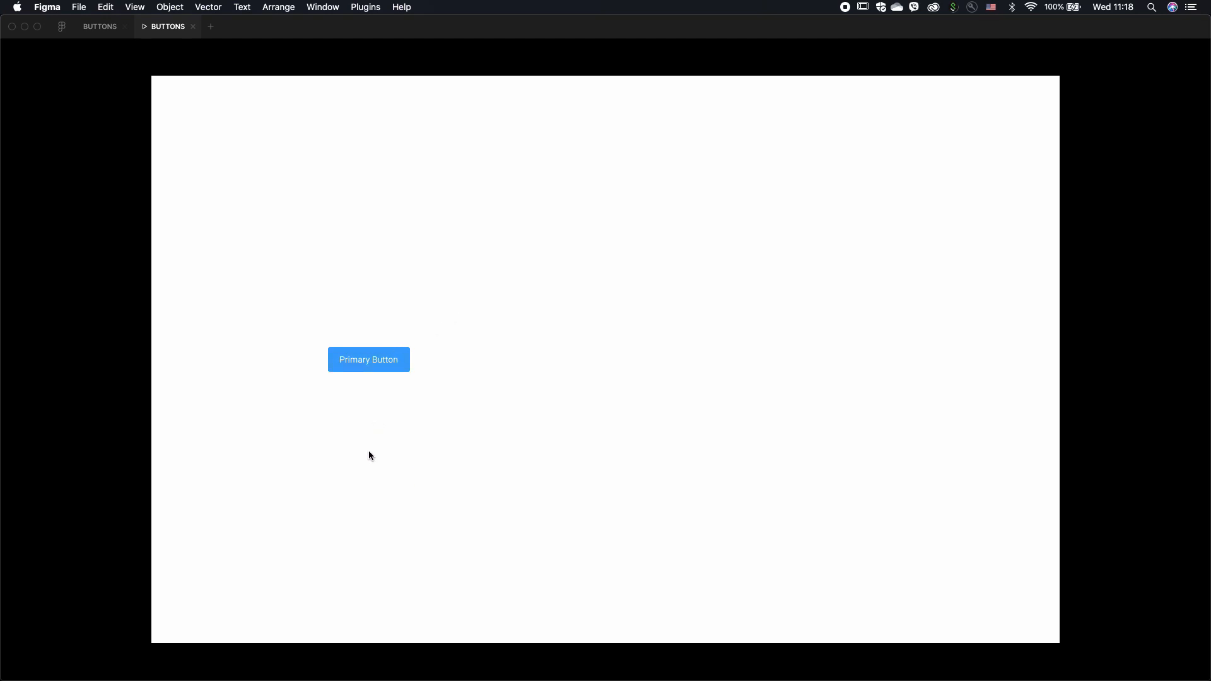
{"action": "left_click", "coordinate": [100, 22]}
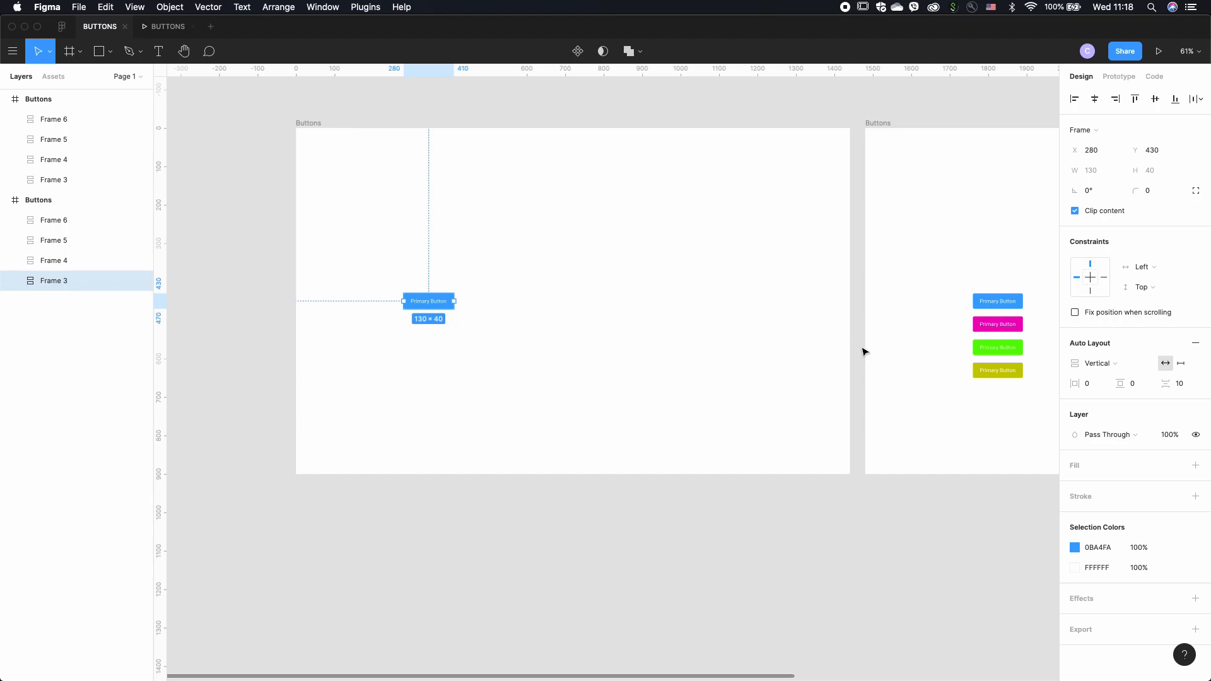
- Move the second frame's magenta, green and yellow-green buttons into a column to the right of the blue button, at about X 441
{"action": "scroll", "coordinate": [864, 352], "scroll_direction": "right", "scroll_amount": 5}
{"action": "left_click", "coordinate": [782, 313]}
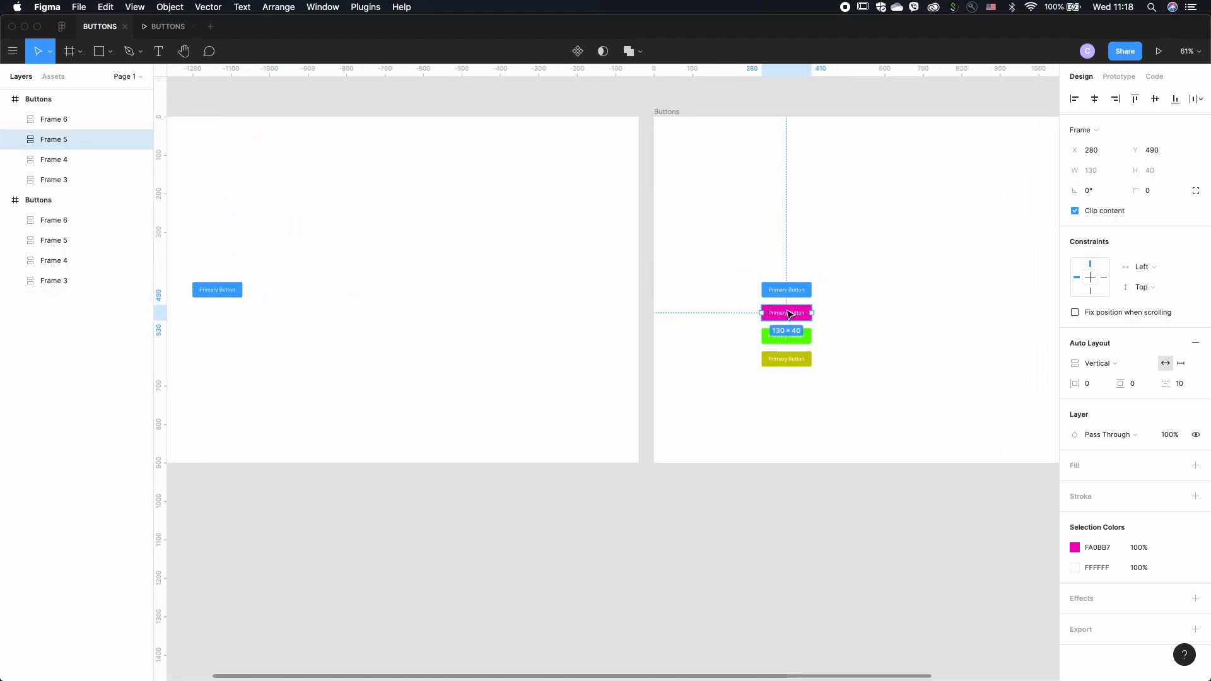
{"action": "left_click_drag", "start_coordinate": [782, 313], "coordinate": [843, 258]}
{"action": "left_click_drag", "start_coordinate": [789, 335], "coordinate": [849, 279]}
{"action": "left_click_drag", "start_coordinate": [807, 356], "coordinate": [863, 320]}
- Distribute the vertical spacing of the three moved buttons and shift them slightly so the green one lines up with the blue button
{"action": "left_click_drag", "start_coordinate": [811, 224], "coordinate": [859, 323]}
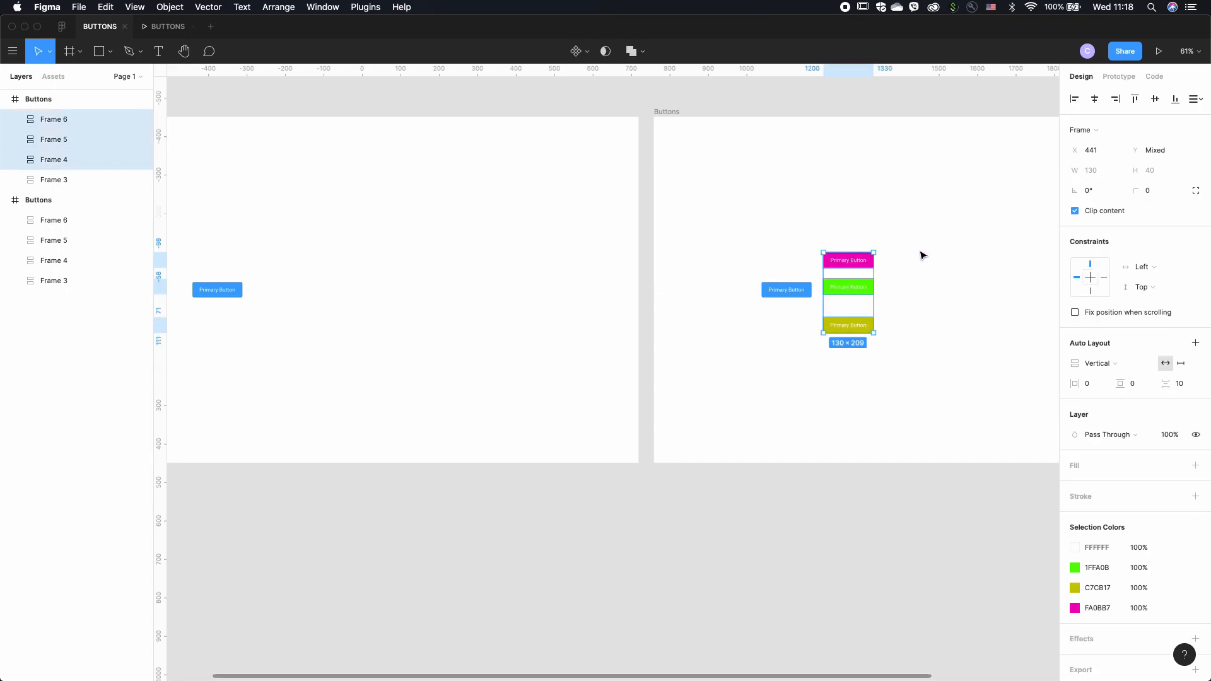
{"action": "left_click", "coordinate": [1195, 99]}
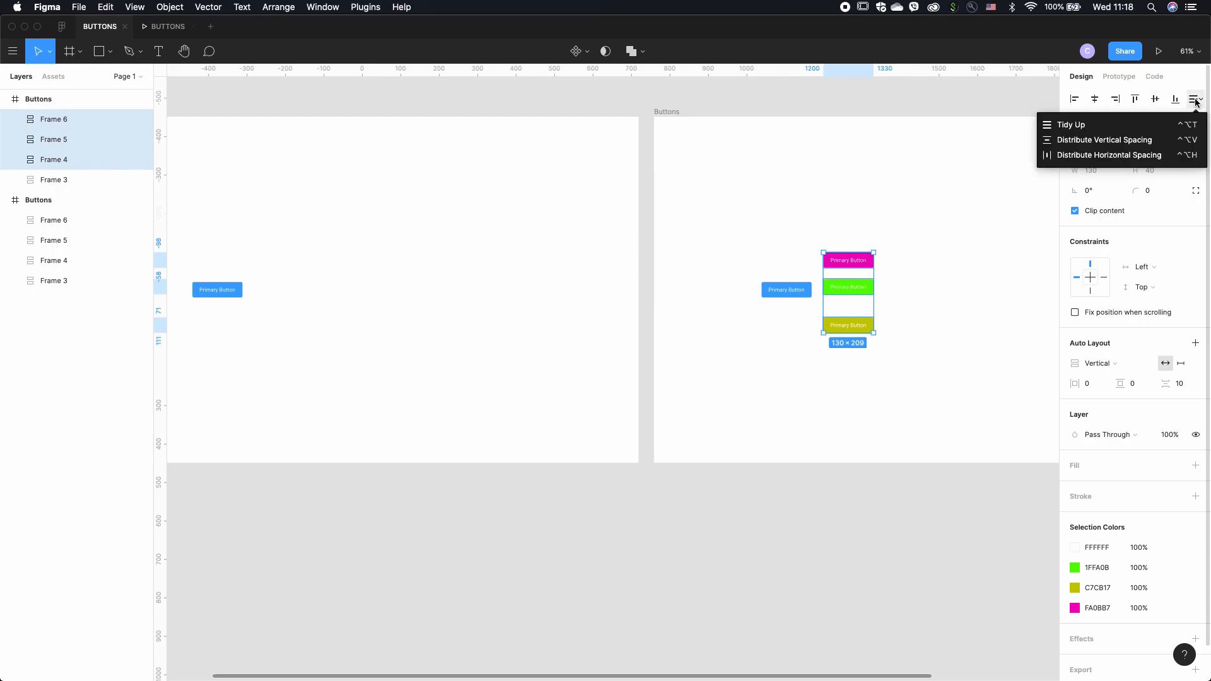
{"action": "left_click", "coordinate": [1137, 143]}
{"action": "left_click_drag", "start_coordinate": [864, 294], "coordinate": [862, 291]}
{"action": "left_click", "coordinate": [864, 293]}
{"action": "left_click", "coordinate": [904, 288]}
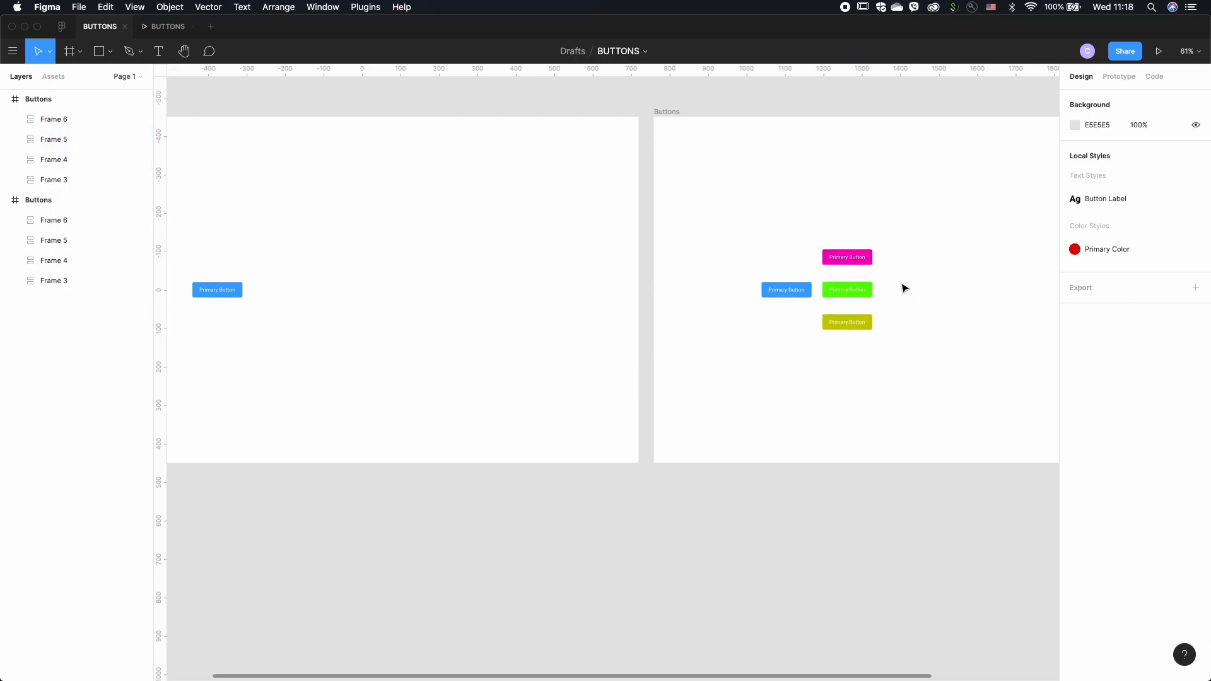
- Test the hover transition with the rearranged buttons in the prototype preview and return to the design file
{"action": "left_click", "coordinate": [164, 26]}
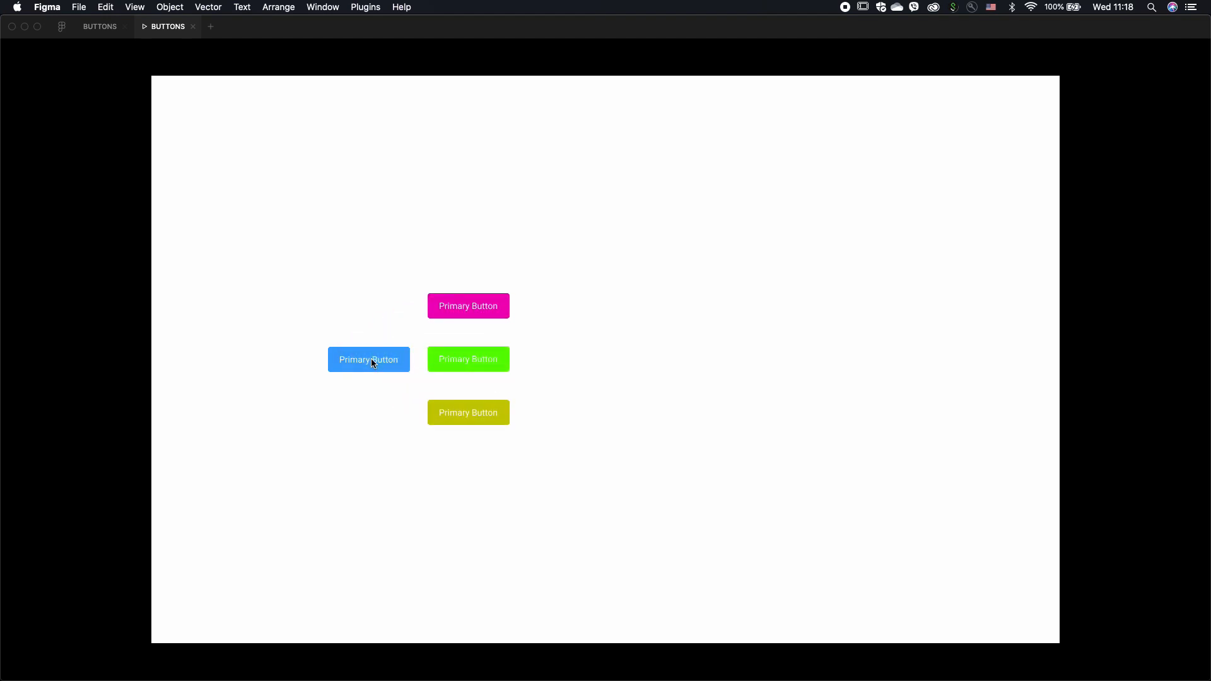
{"action": "left_click", "coordinate": [98, 27]}
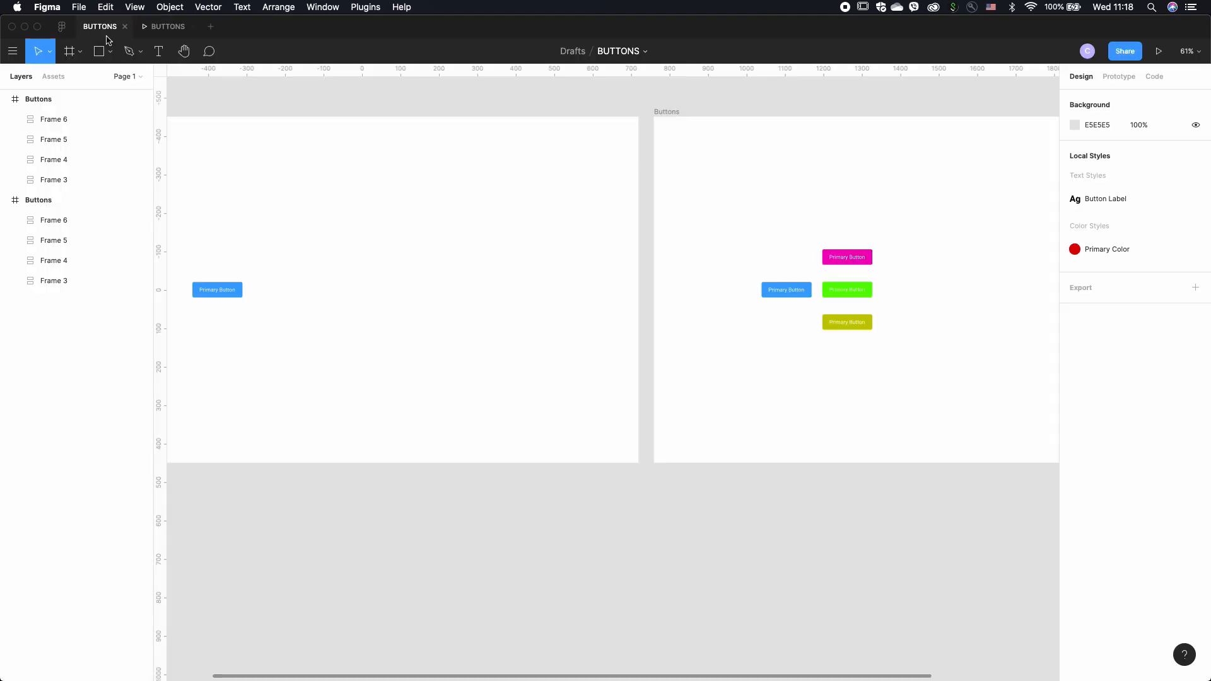